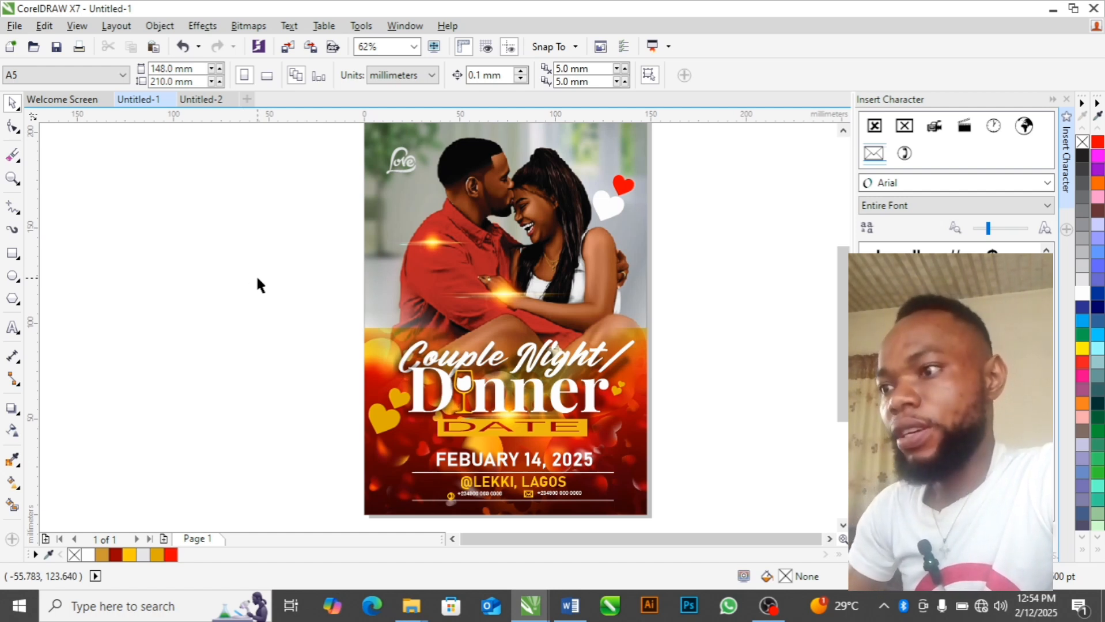
Step: Create a new A5 document with its dimensions in inches
{"action": "key", "text": "ctrl+n"}
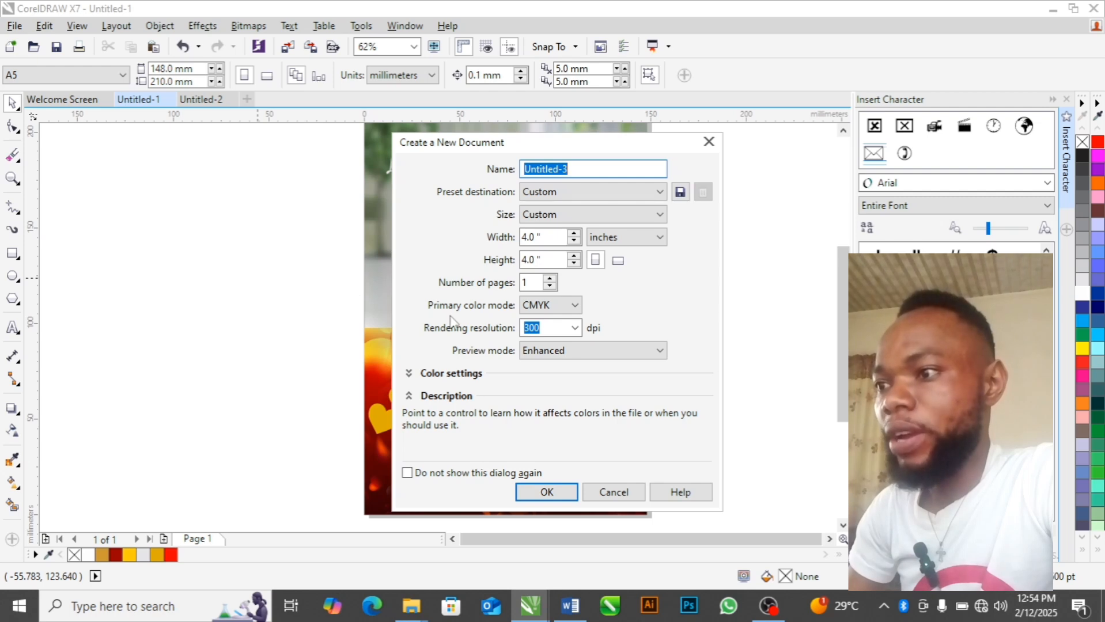
{"action": "left_click", "coordinate": [660, 216]}
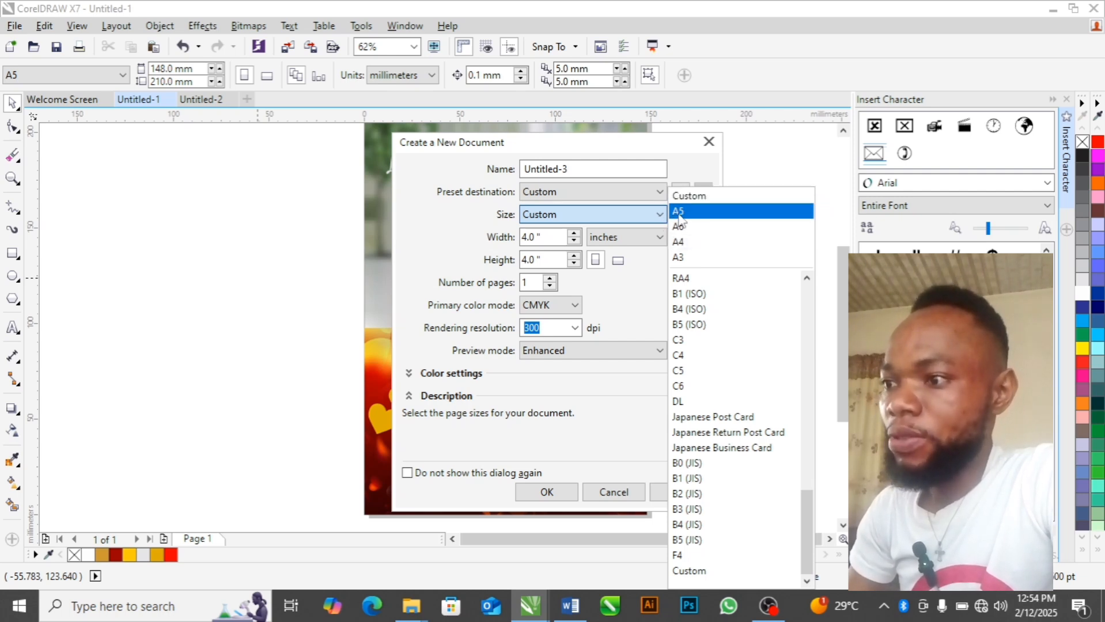
{"action": "left_click", "coordinate": [678, 212]}
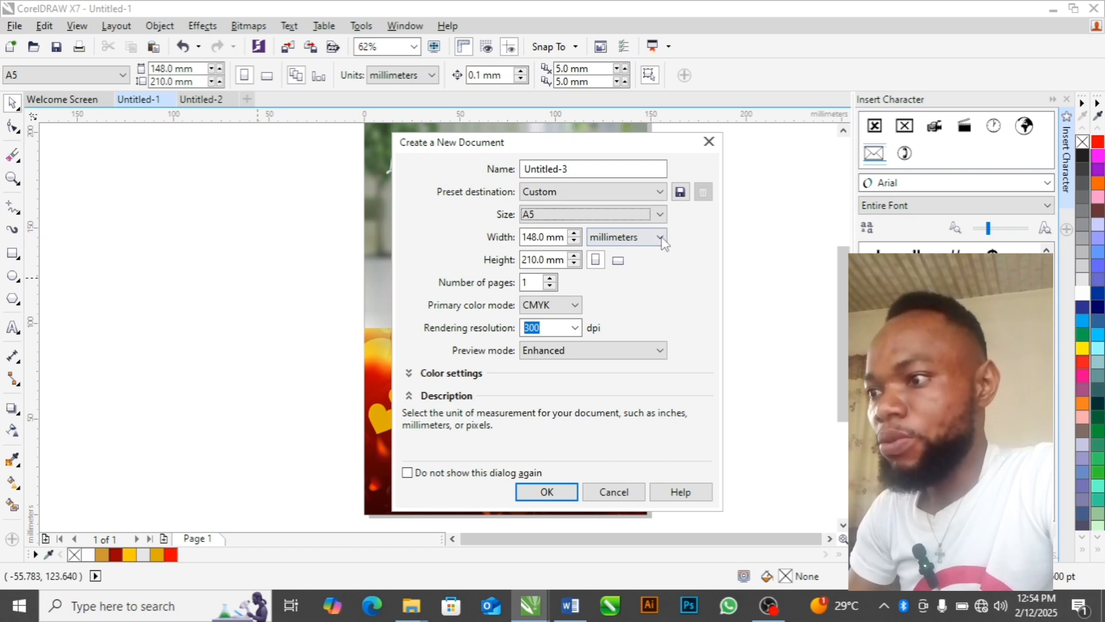
{"action": "left_click", "coordinate": [662, 239]}
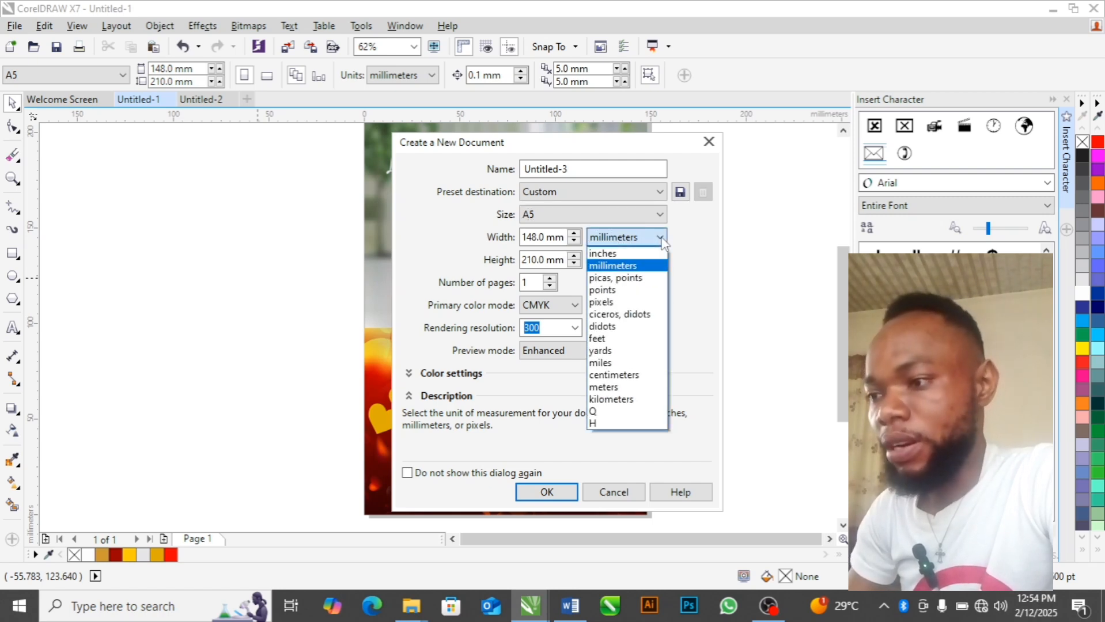
{"action": "left_click", "coordinate": [631, 254]}
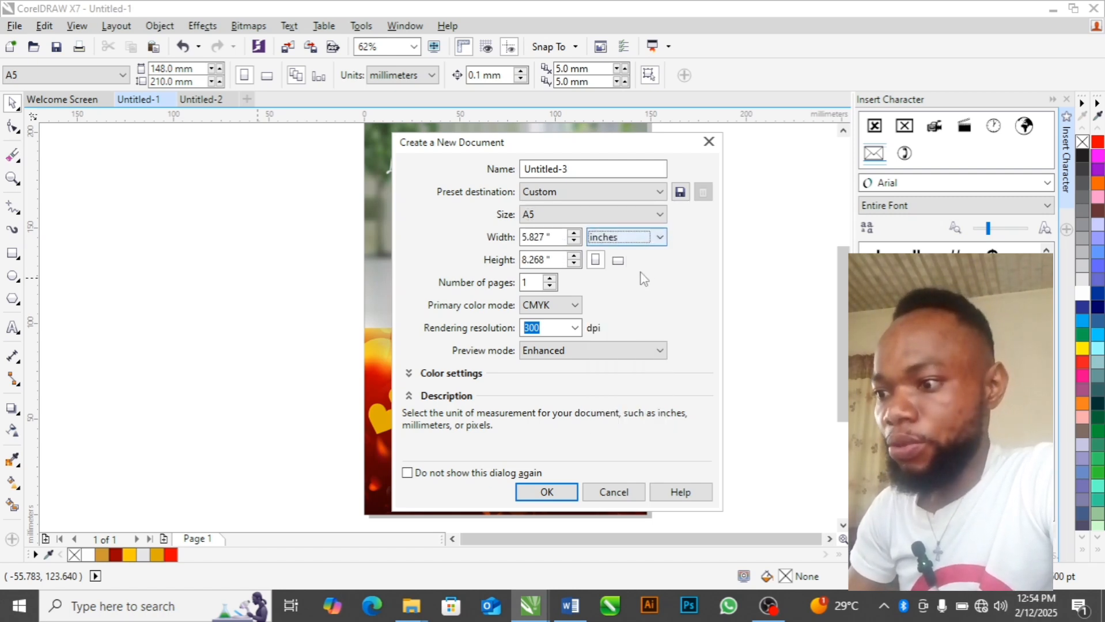
{"action": "left_click", "coordinate": [546, 492]}
Step: Move the finished flyer off the page beside it, and copy the fiery hearts background and couple photo from the VAL folder
{"action": "left_click_drag", "start_coordinate": [508, 320], "coordinate": [189, 337]}
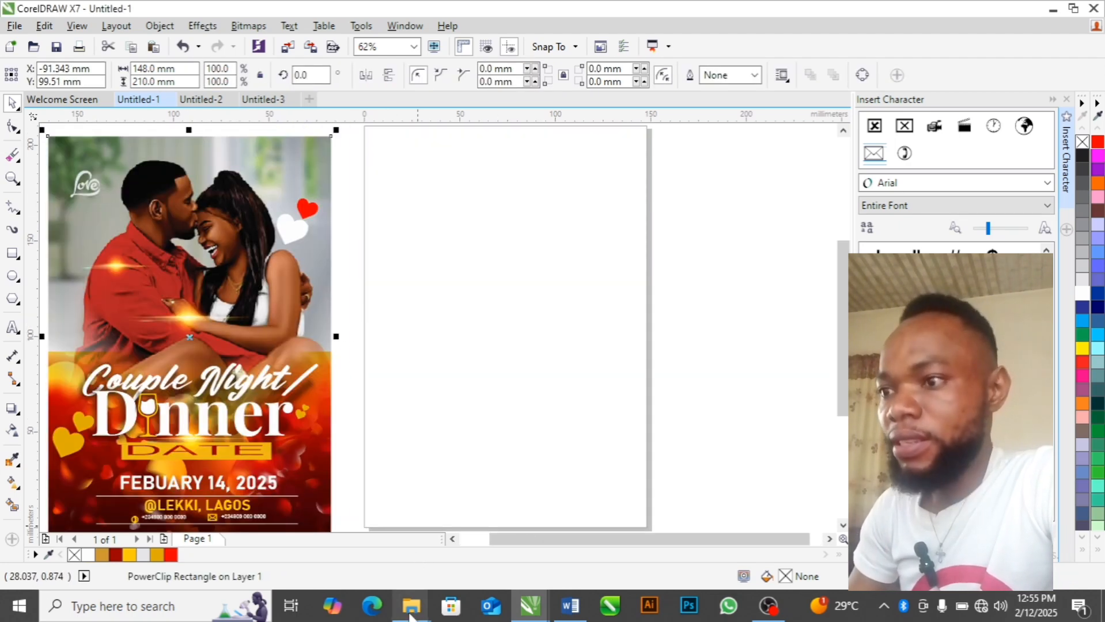
{"action": "mouse_move", "coordinate": [411, 606]}
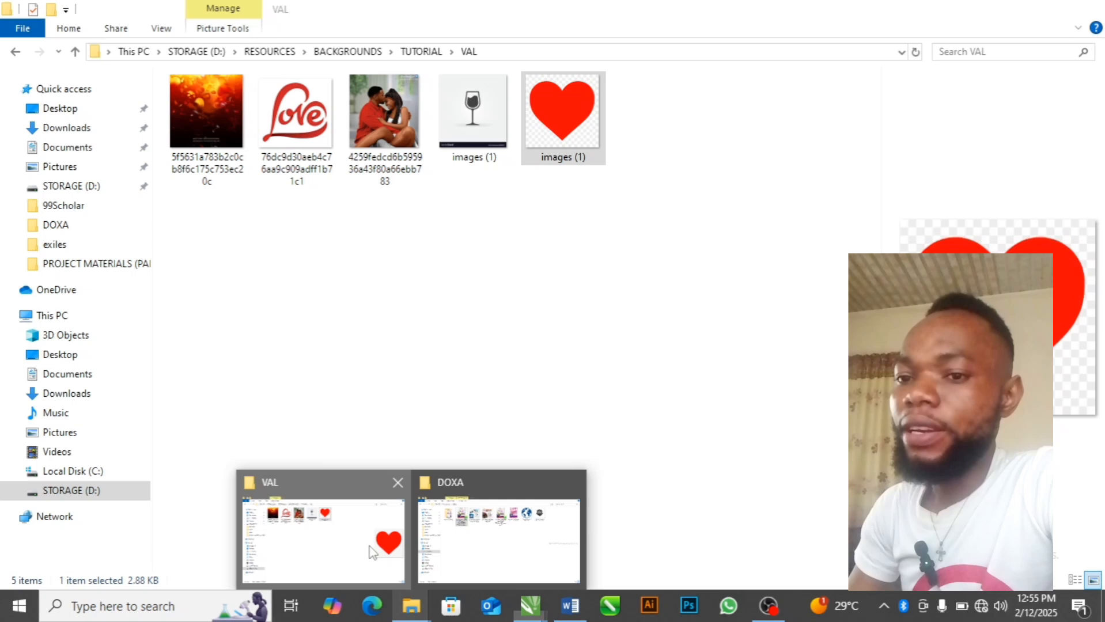
{"action": "left_click", "coordinate": [372, 552]}
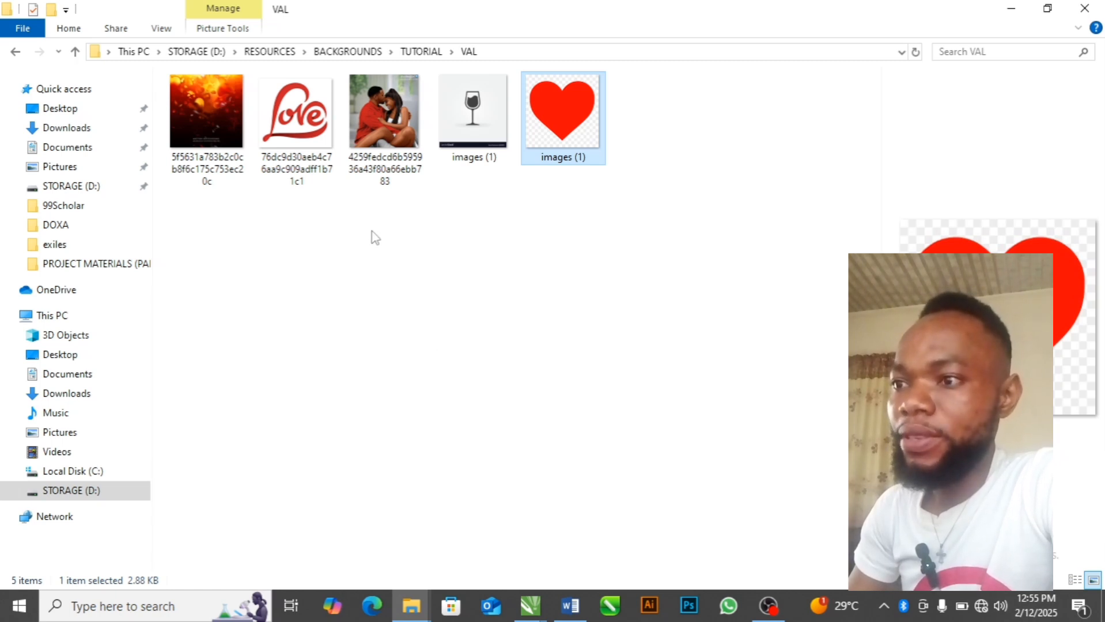
{"action": "left_click", "coordinate": [180, 113]}
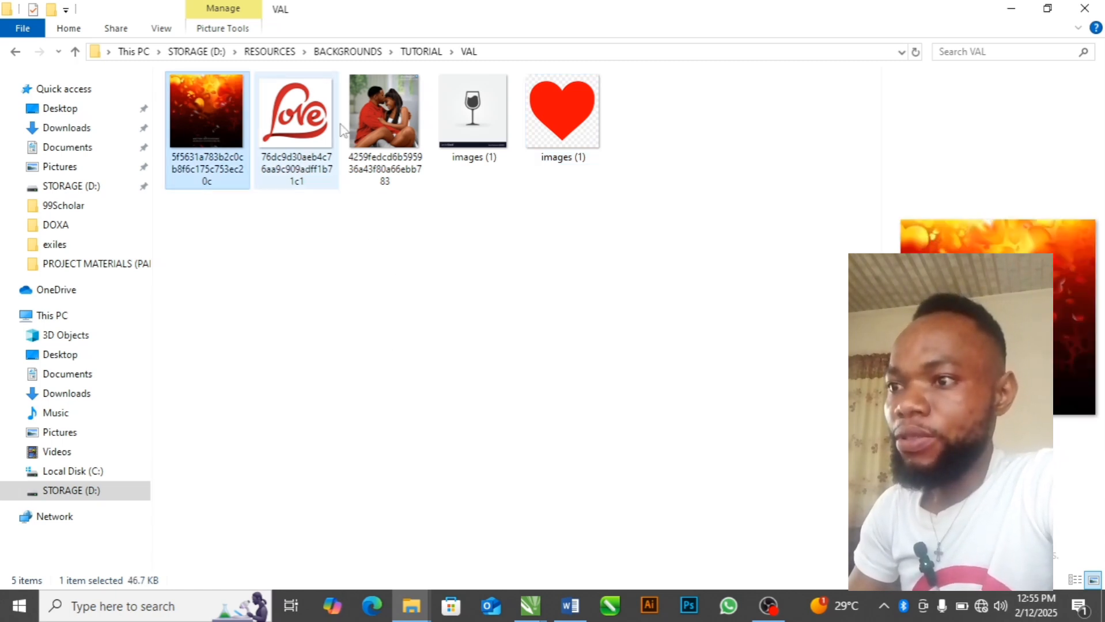
{"action": "left_click", "coordinate": [390, 127], "text": "ctrl"}
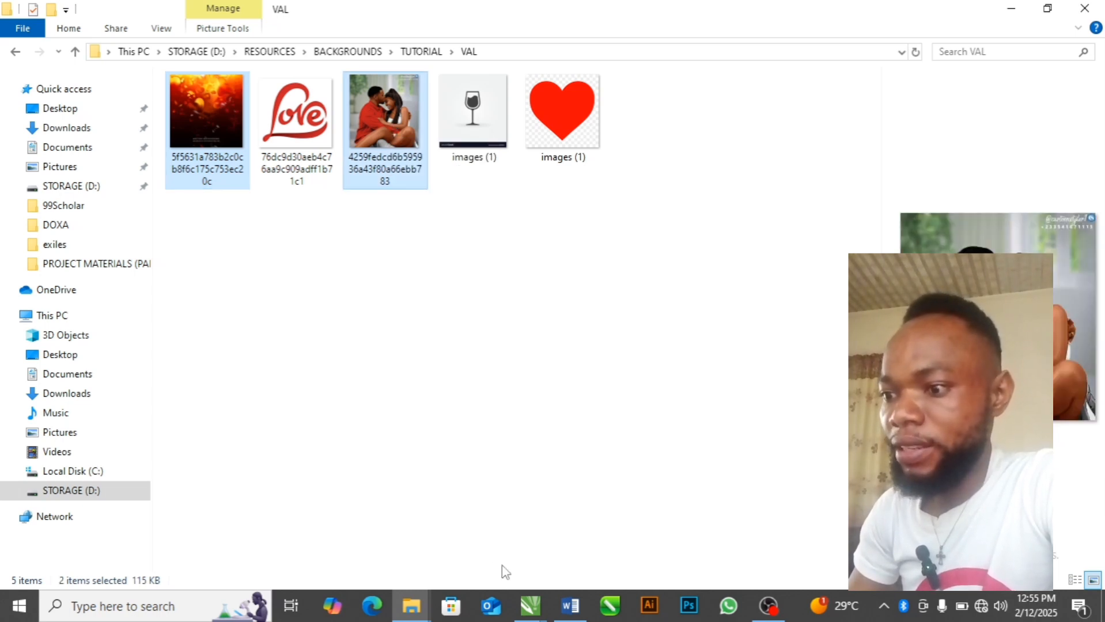
{"action": "mouse_move", "coordinate": [530, 607]}
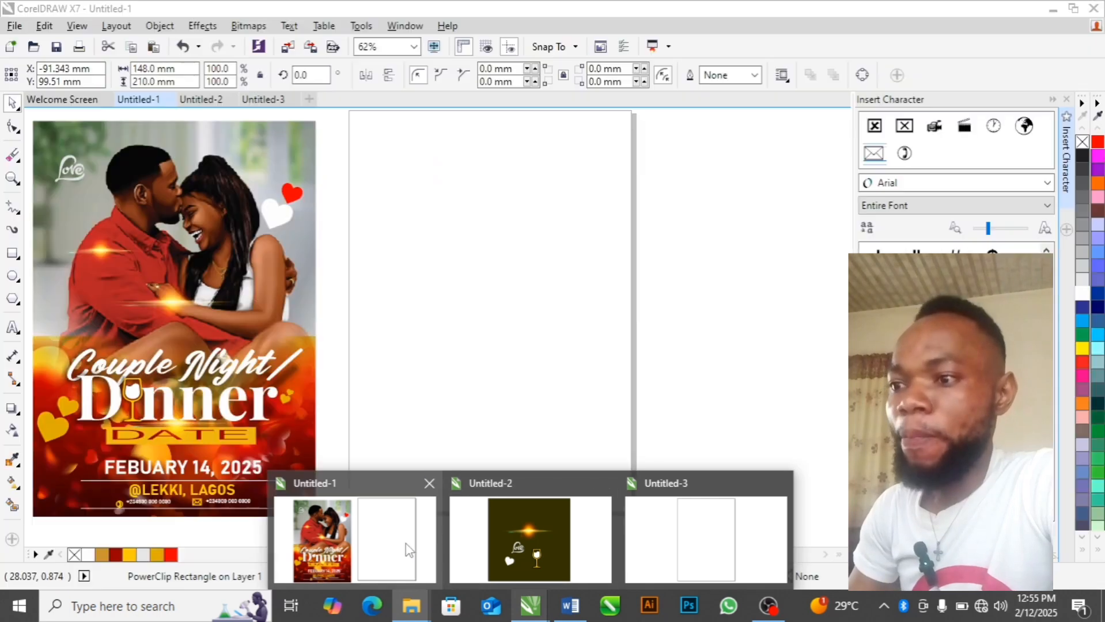
{"action": "left_click", "coordinate": [409, 550]}
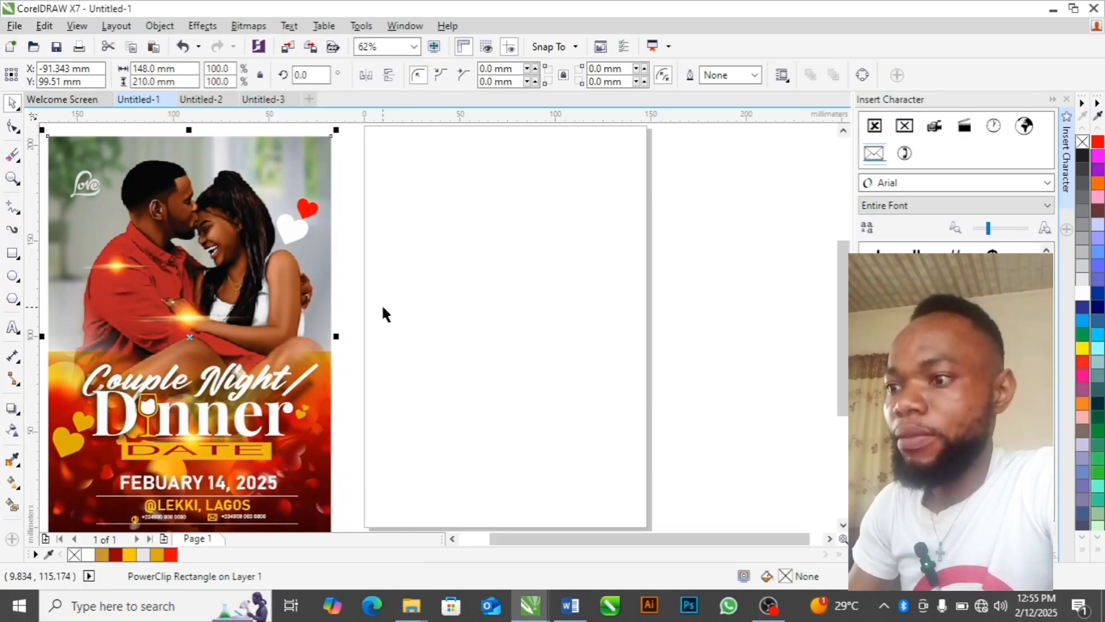
Step: Paste the fiery hearts background and the couple photo, placing both outside the page on the side opposite the flyer
{"action": "key", "text": "ctrl+v"}
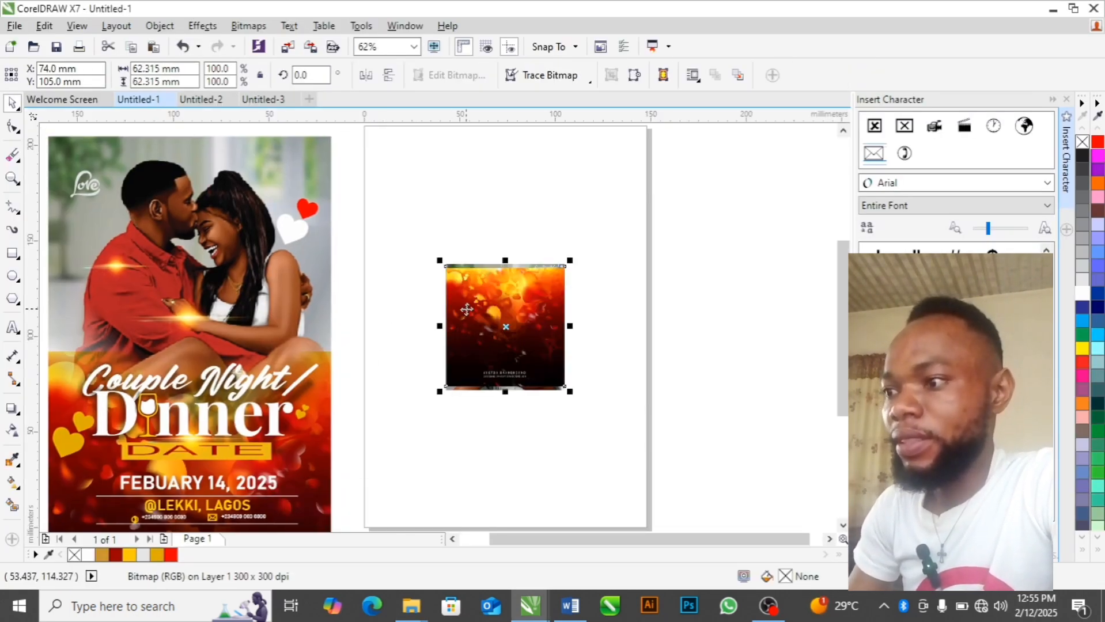
{"action": "left_click_drag", "start_coordinate": [466, 307], "coordinate": [716, 248]}
{"action": "key", "text": "ctrl+v"}
{"action": "left_click_drag", "start_coordinate": [503, 327], "coordinate": [737, 411]}
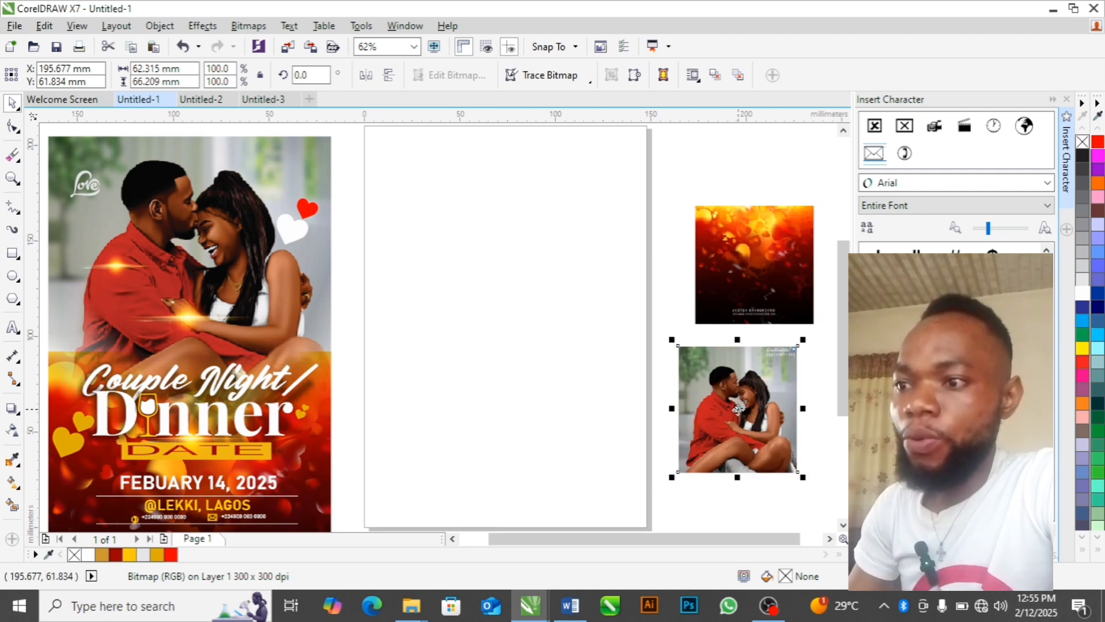
Step: Add a page-sized rectangle of 148 x 210 mm and centre it on the page
{"action": "double_click", "coordinate": [12, 254]}
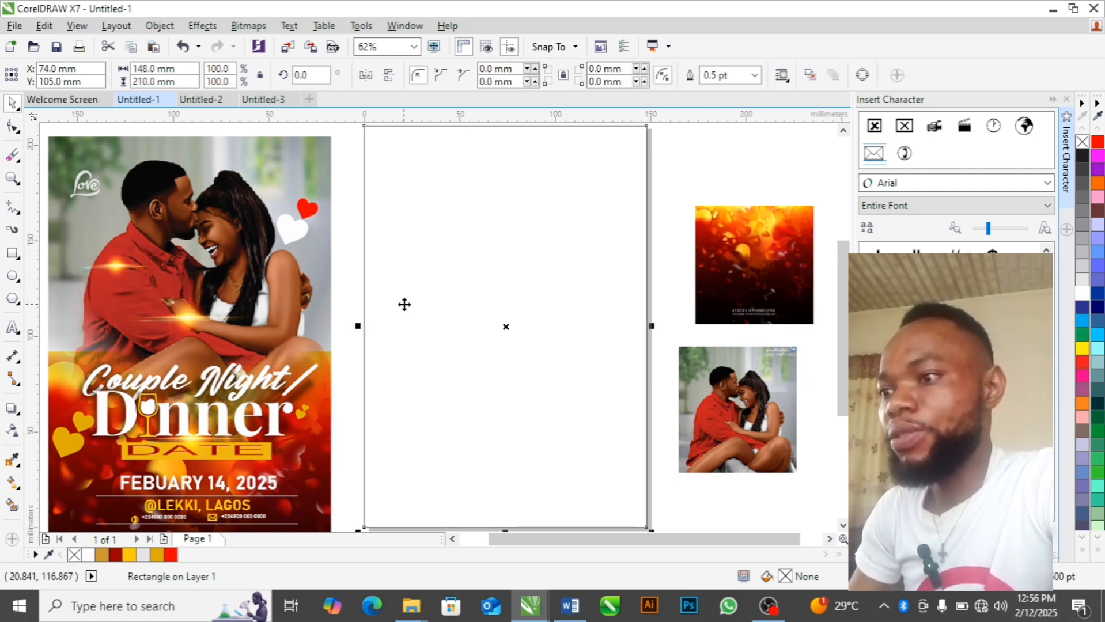
{"action": "left_click_drag", "start_coordinate": [405, 305], "coordinate": [545, 240]}
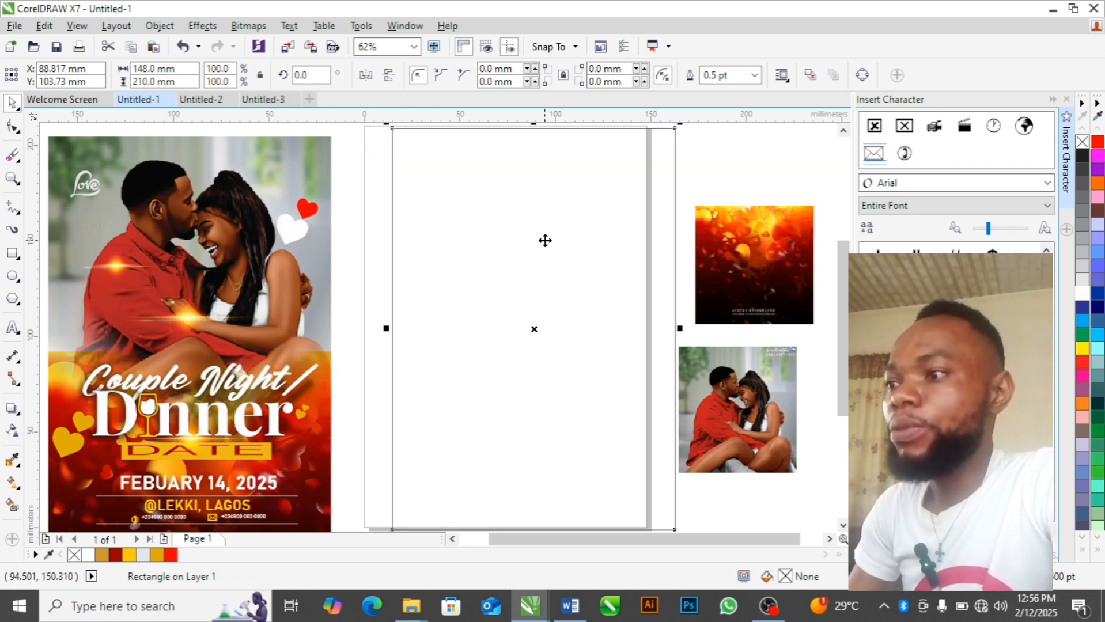
{"action": "key", "text": "p"}
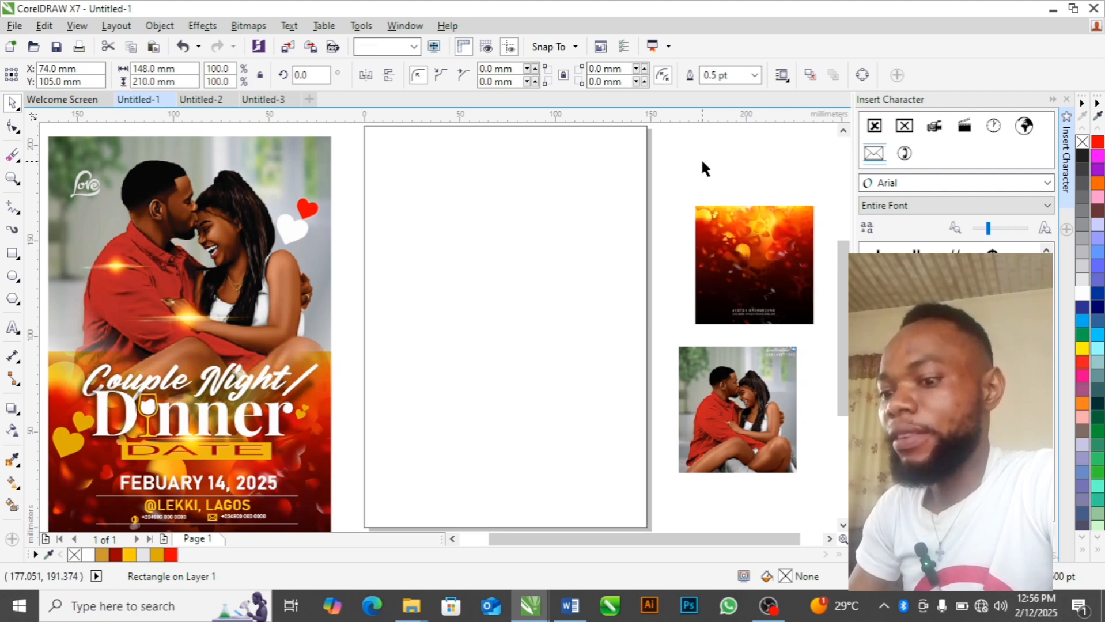
{"action": "left_click", "coordinate": [702, 158]}
{"action": "left_click", "coordinate": [739, 242]}
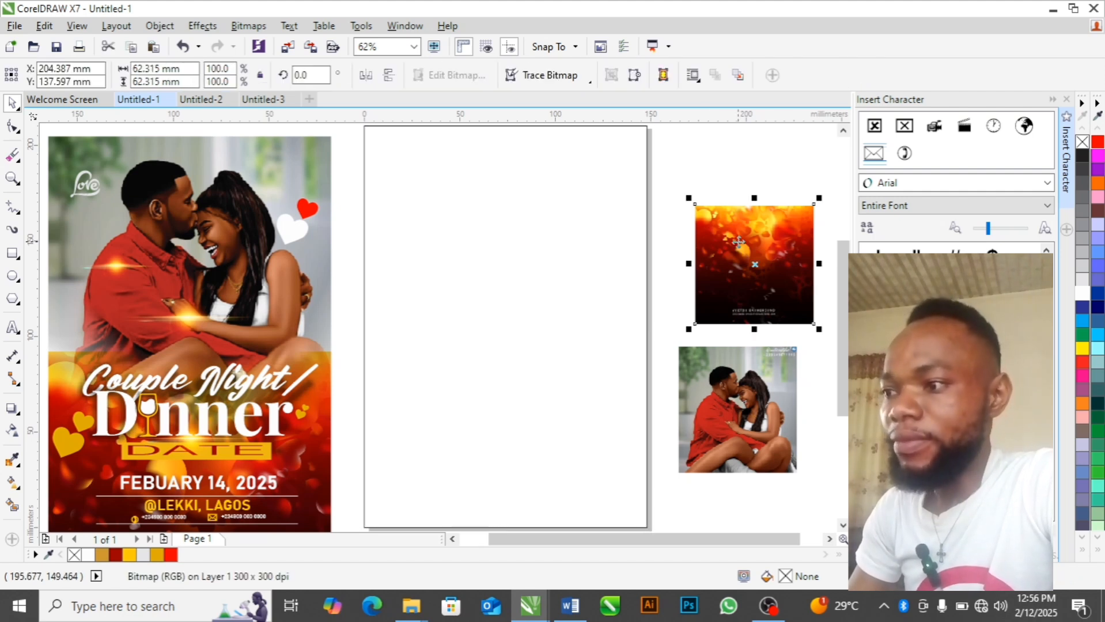
{"action": "left_click", "coordinate": [734, 395], "text": "shift"}
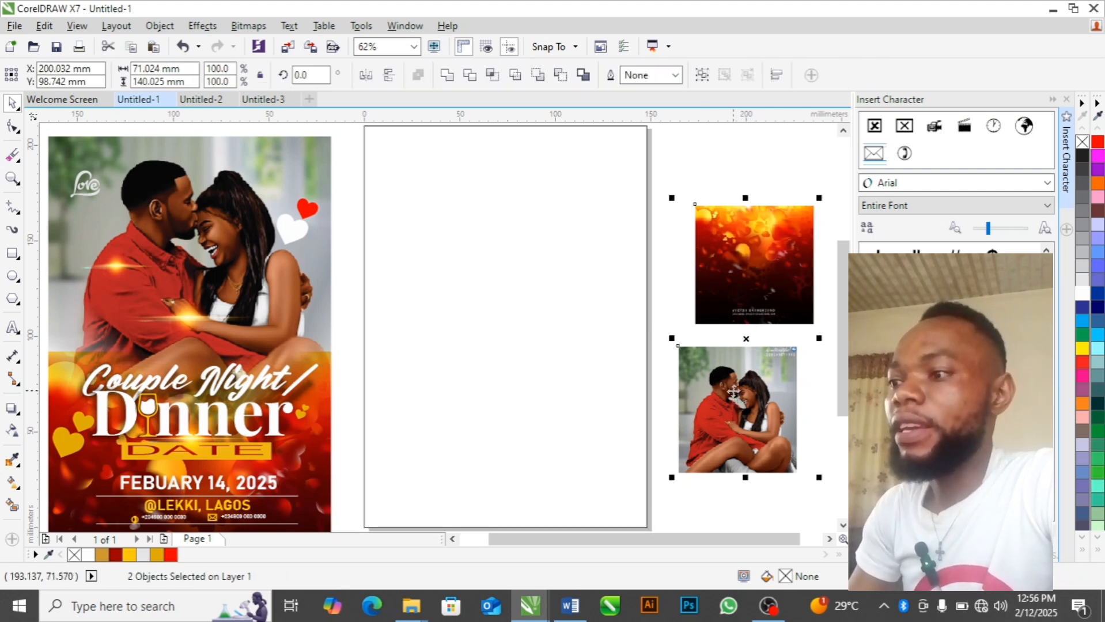
{"action": "left_click", "coordinate": [136, 336], "text": "shift"}
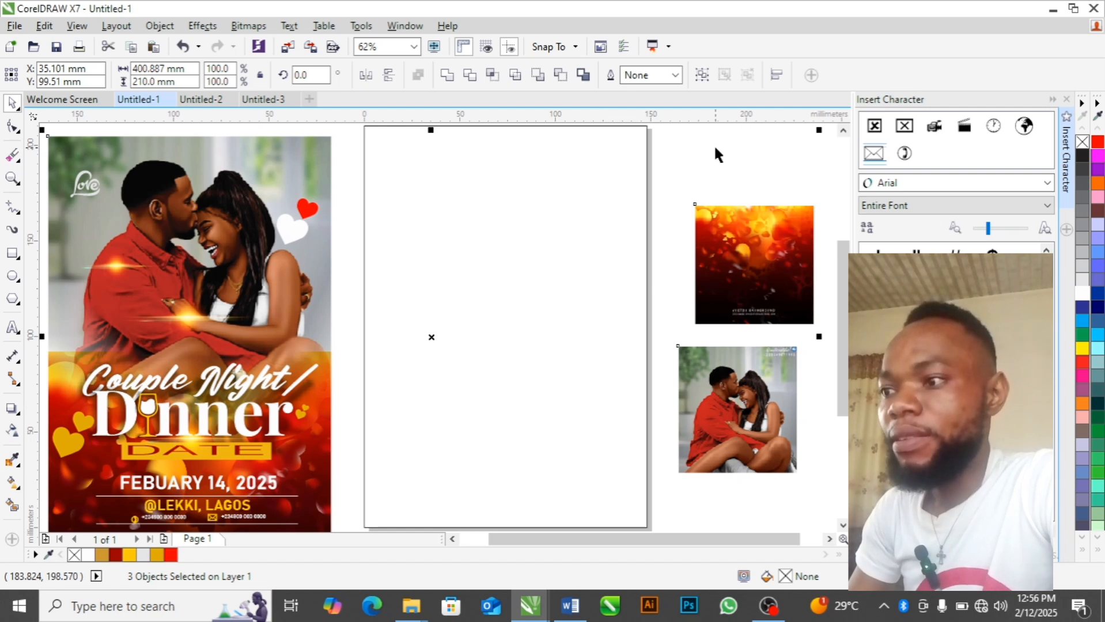
{"action": "left_click_drag", "start_coordinate": [714, 144], "coordinate": [749, 208]}
Step: PowerClip the fiery hearts background and the couple photo inside the page-sized rectangle
{"action": "left_click", "coordinate": [755, 249]}
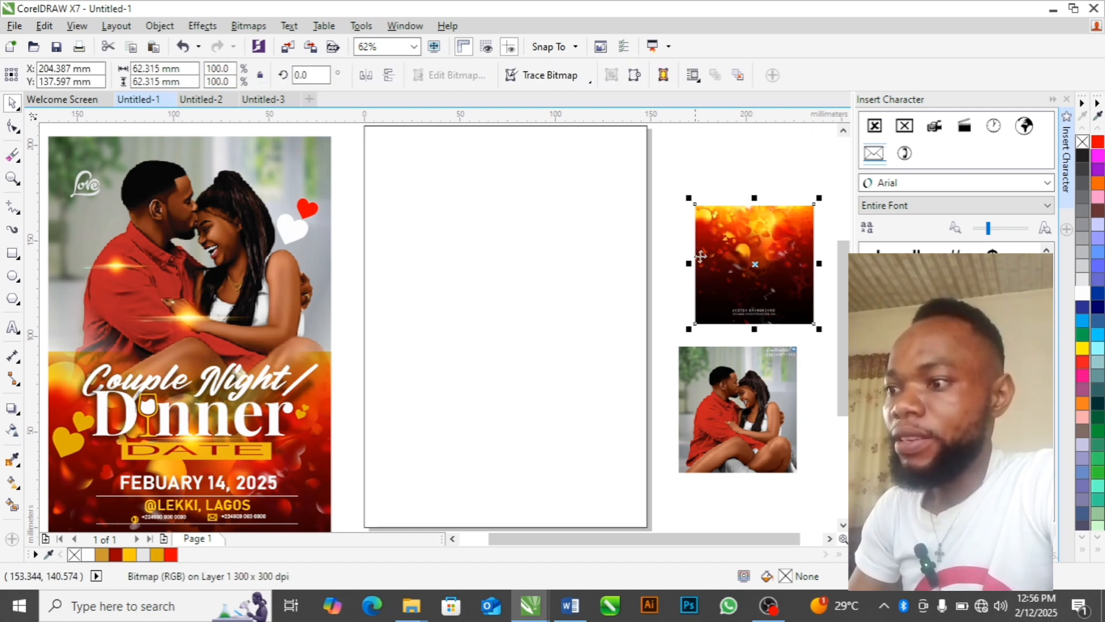
{"action": "left_click_drag", "start_coordinate": [706, 256], "coordinate": [582, 321]}
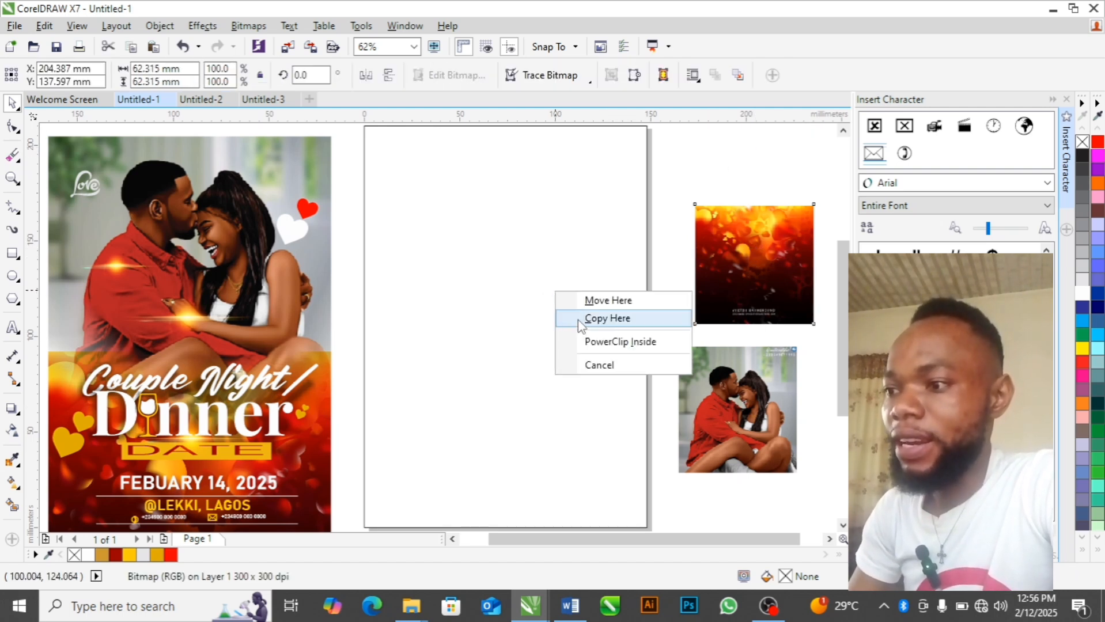
{"action": "left_click", "coordinate": [593, 341]}
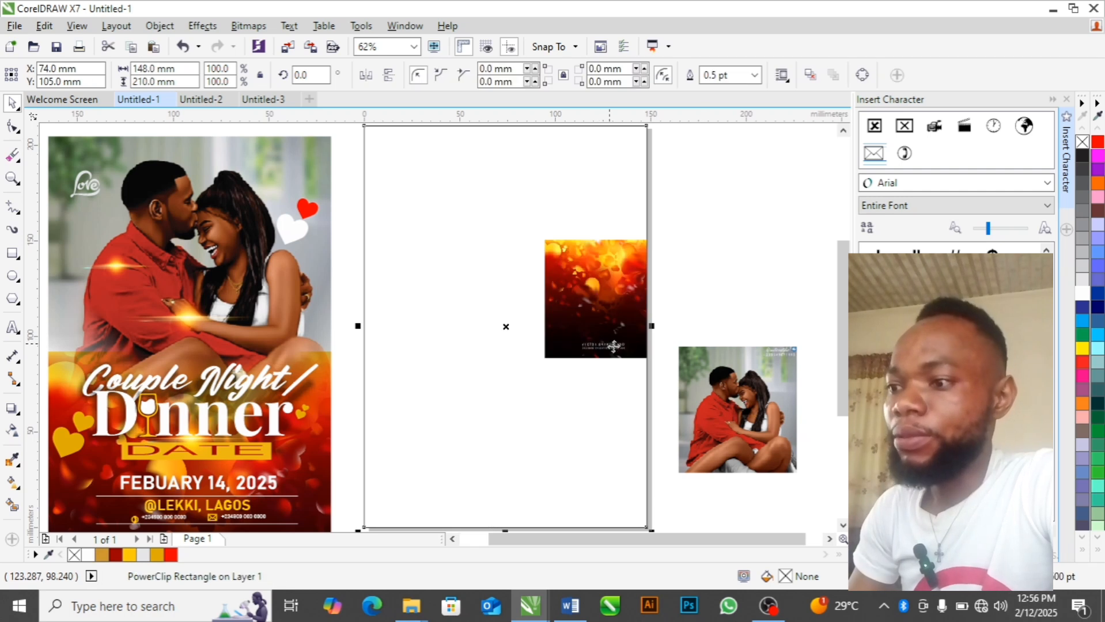
{"action": "left_click_drag", "start_coordinate": [761, 397], "coordinate": [569, 416]}
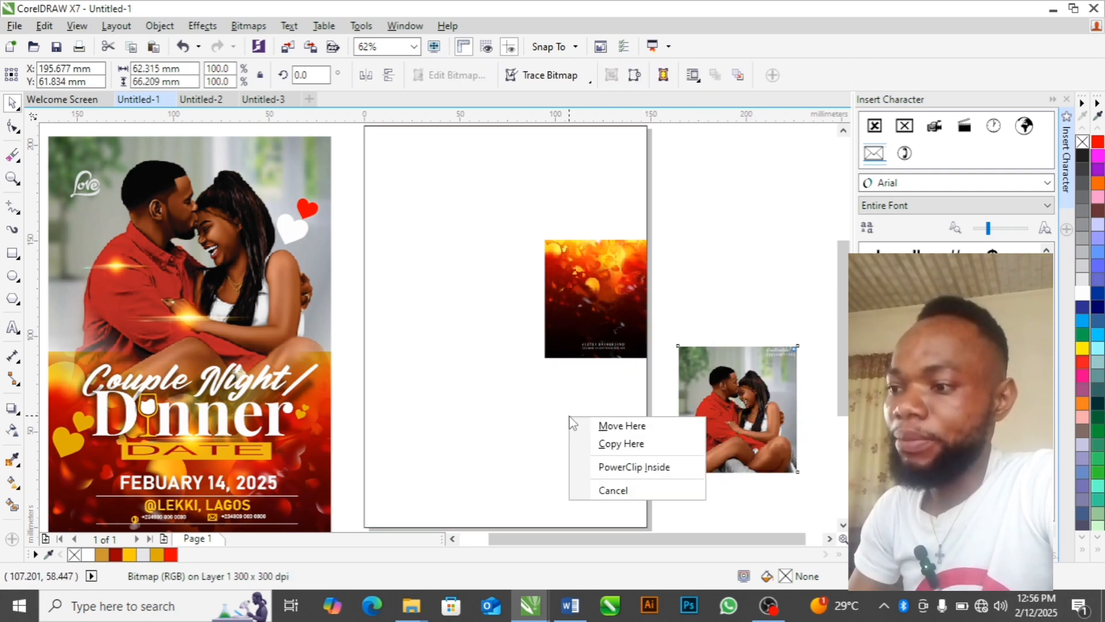
{"action": "left_click", "coordinate": [628, 464]}
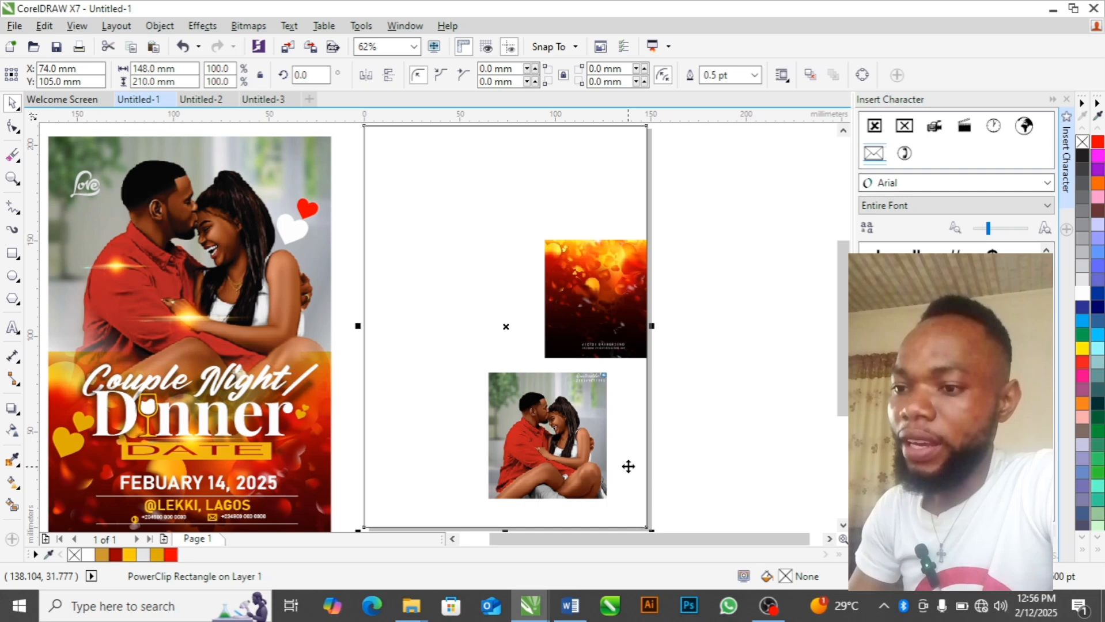
{"action": "left_click", "coordinate": [752, 369]}
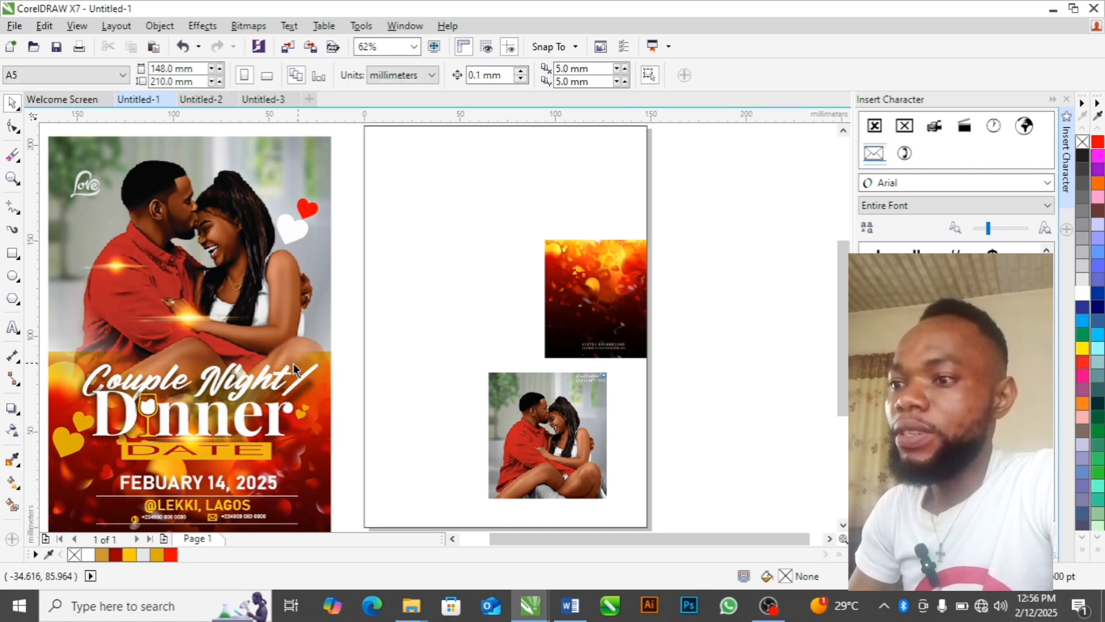
Step: Open the rectangle's PowerClip contents for editing and move the background and the couple photo outside the frame
{"action": "left_click", "coordinate": [499, 316], "text": "ctrl"}
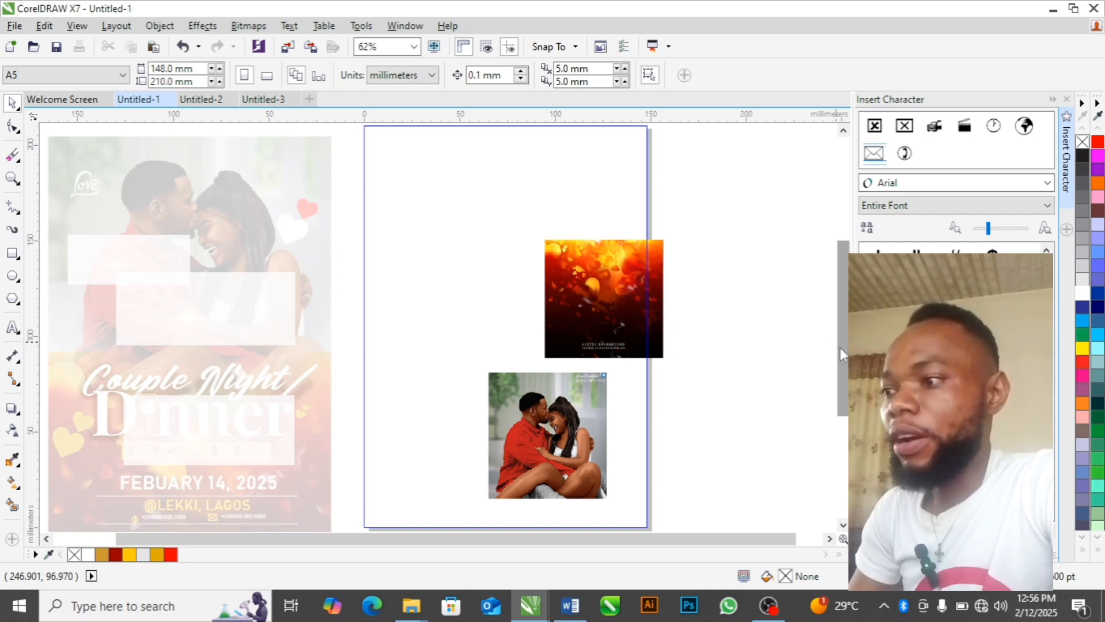
{"action": "mouse_move", "coordinate": [840, 347]}
{"action": "left_mouse_down"}
{"action": "mouse_move", "coordinate": [842, 315]}
{"action": "mouse_move", "coordinate": [840, 352]}
{"action": "left_mouse_up"}
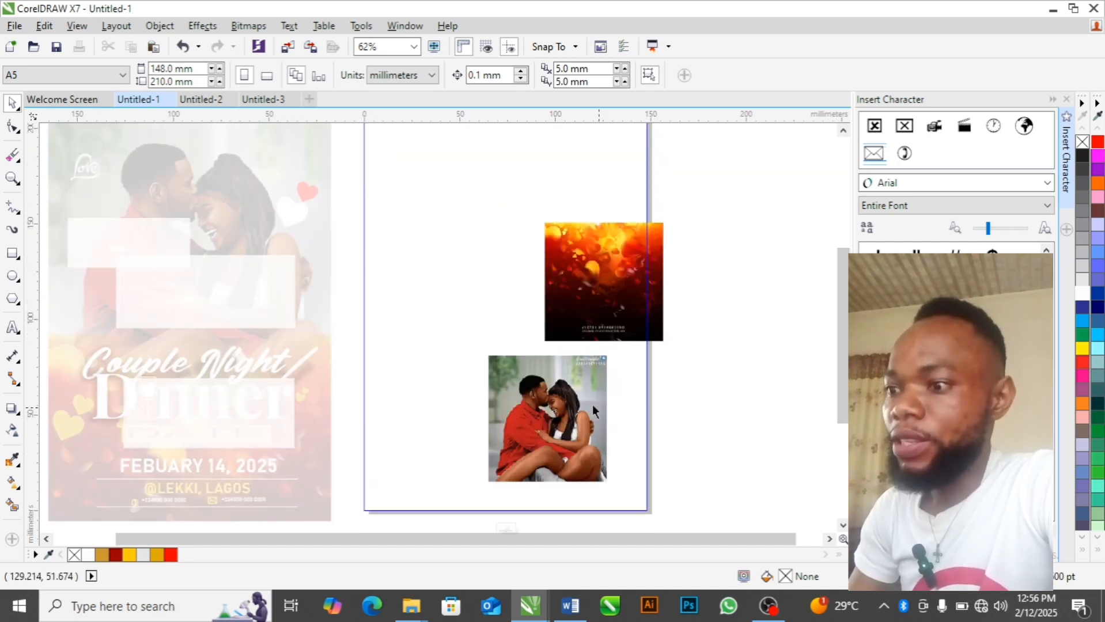
{"action": "left_click_drag", "start_coordinate": [605, 287], "coordinate": [752, 214]}
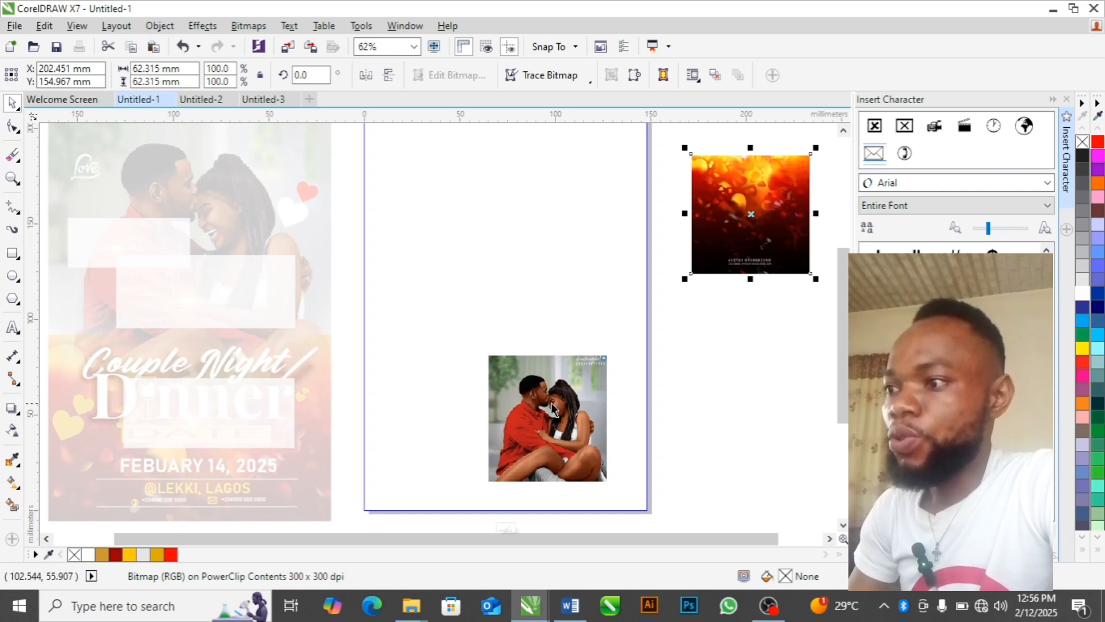
{"action": "left_click_drag", "start_coordinate": [540, 395], "coordinate": [766, 339]}
Step: Enlarge the hearts background to about 163 mm square and position it across the lower part of the frame, overhanging both sides and the bottom
{"action": "left_click_drag", "start_coordinate": [746, 265], "coordinate": [422, 361]}
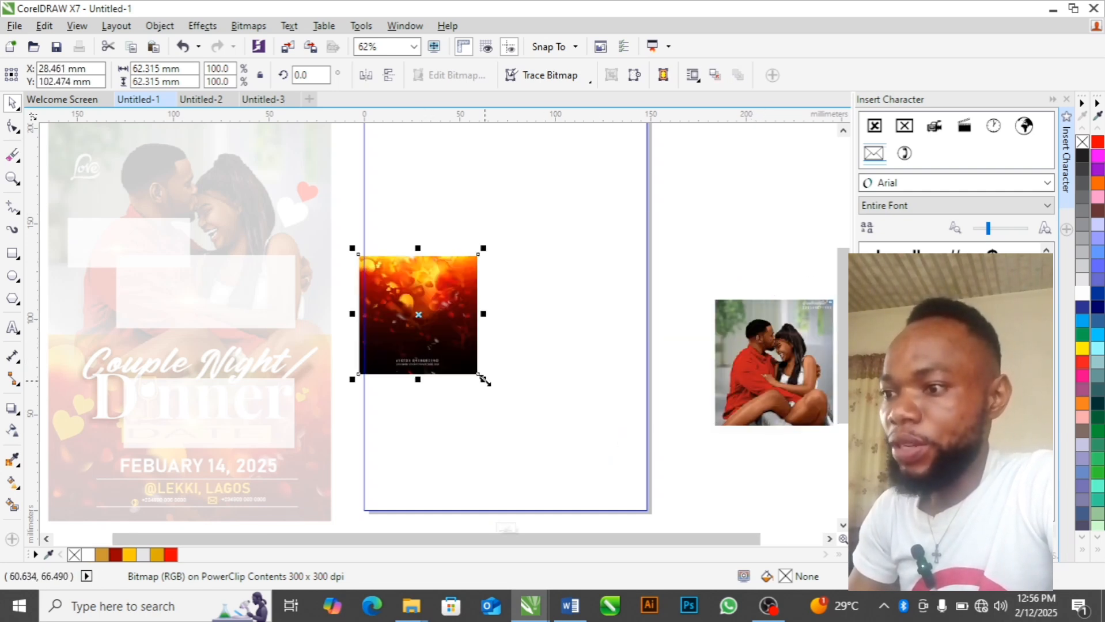
{"action": "left_click_drag", "start_coordinate": [485, 380], "coordinate": [675, 515]}
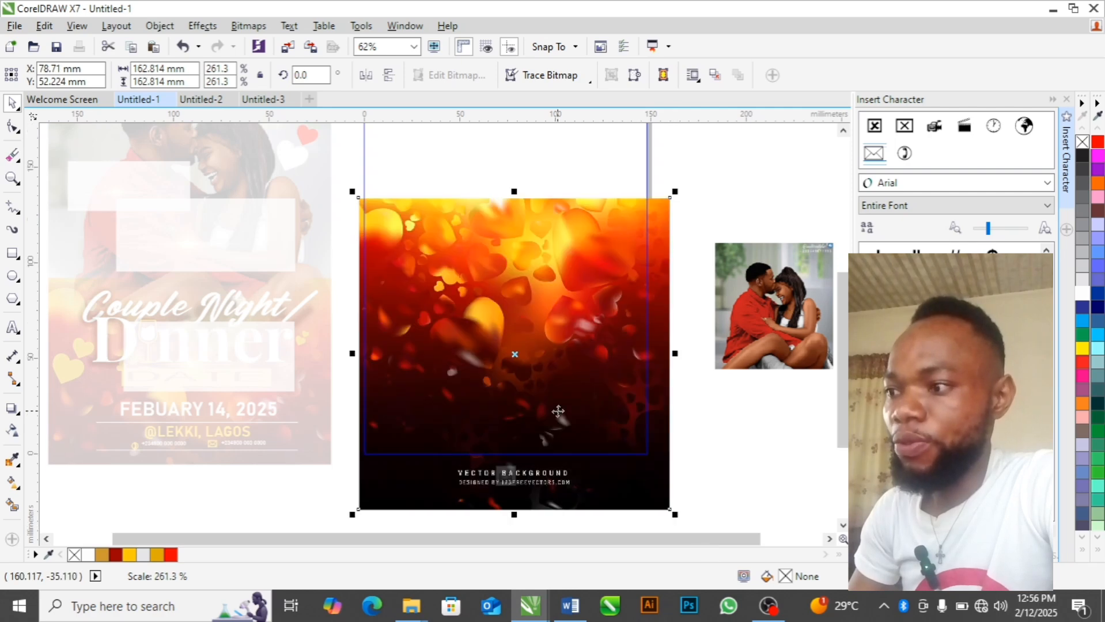
{"action": "left_click_drag", "start_coordinate": [530, 378], "coordinate": [525, 415]}
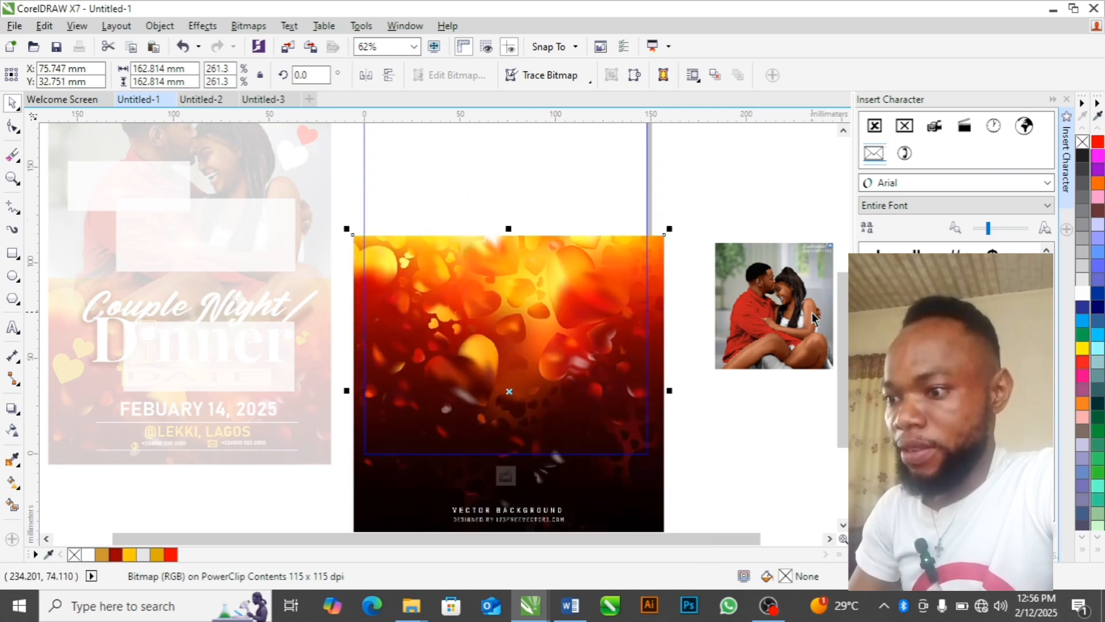
{"action": "scroll", "coordinate": [839, 312], "scroll_direction": "down", "scroll_amount": 3}
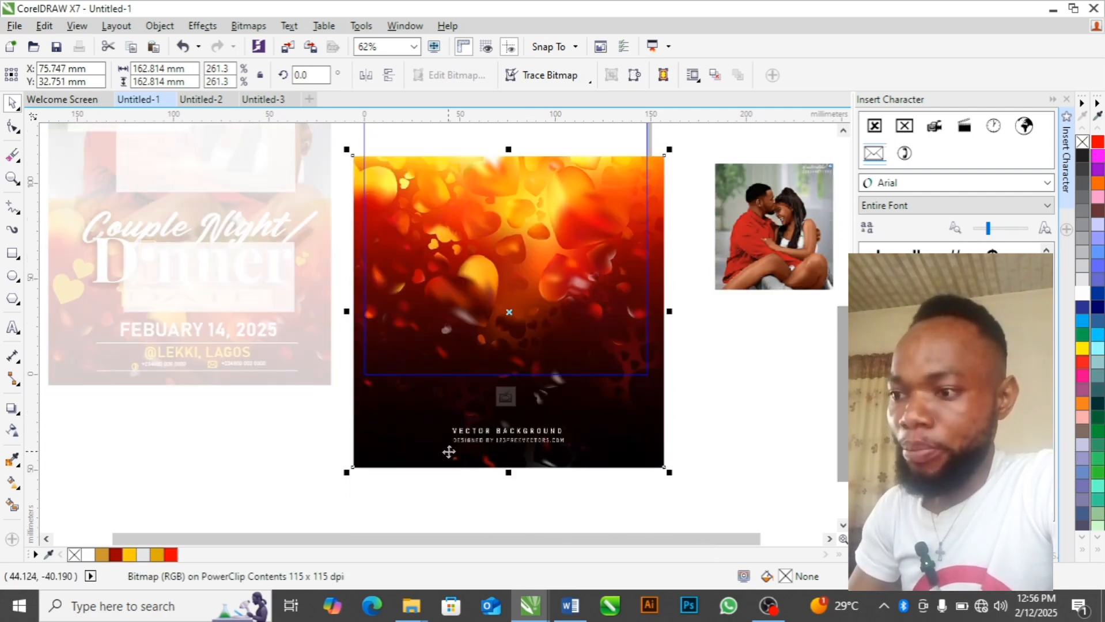
{"action": "left_click_drag", "start_coordinate": [506, 457], "coordinate": [513, 439]}
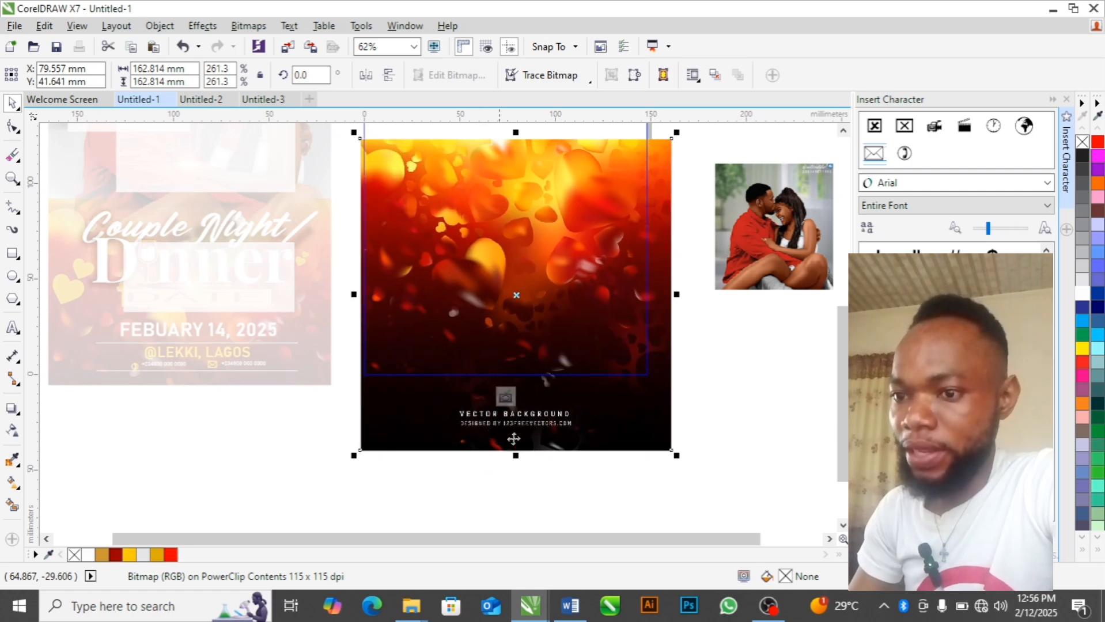
{"action": "left_click_drag", "start_coordinate": [427, 433], "coordinate": [417, 438]}
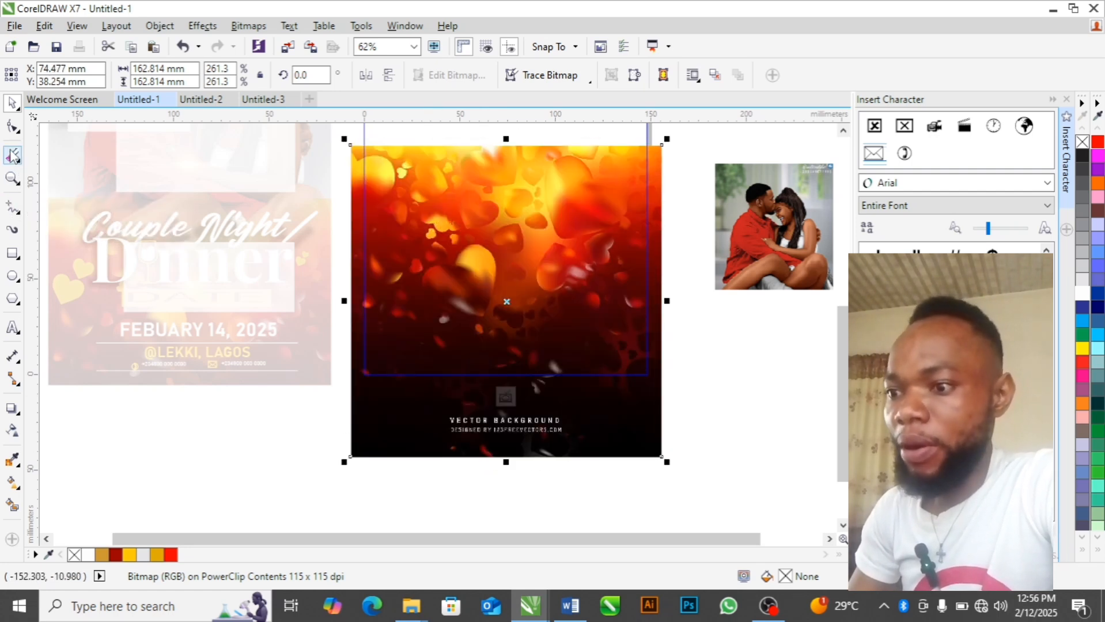
Step: Crop the lower edge of the hearts background with the Shape tool to cut off the credit text, leaving about 134 mm of height
{"action": "left_click", "coordinate": [13, 128]}
{"action": "left_click_drag", "start_coordinate": [324, 406], "coordinate": [663, 403]}
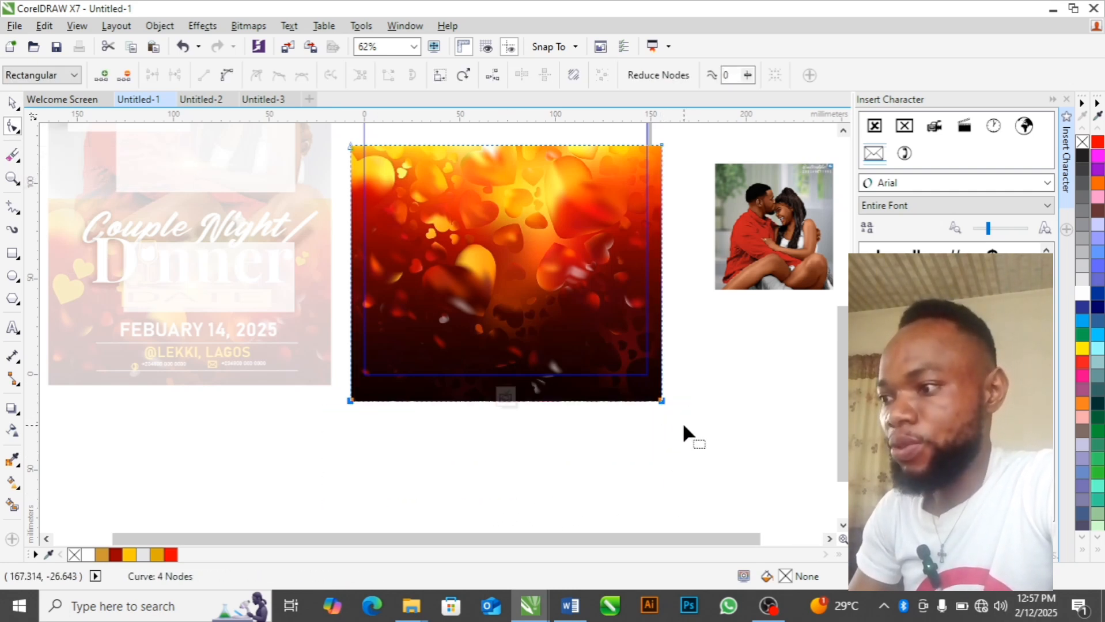
{"action": "key", "text": "space"}
{"action": "left_click_drag", "start_coordinate": [845, 435], "coordinate": [840, 385]}
{"action": "key", "text": "space"}
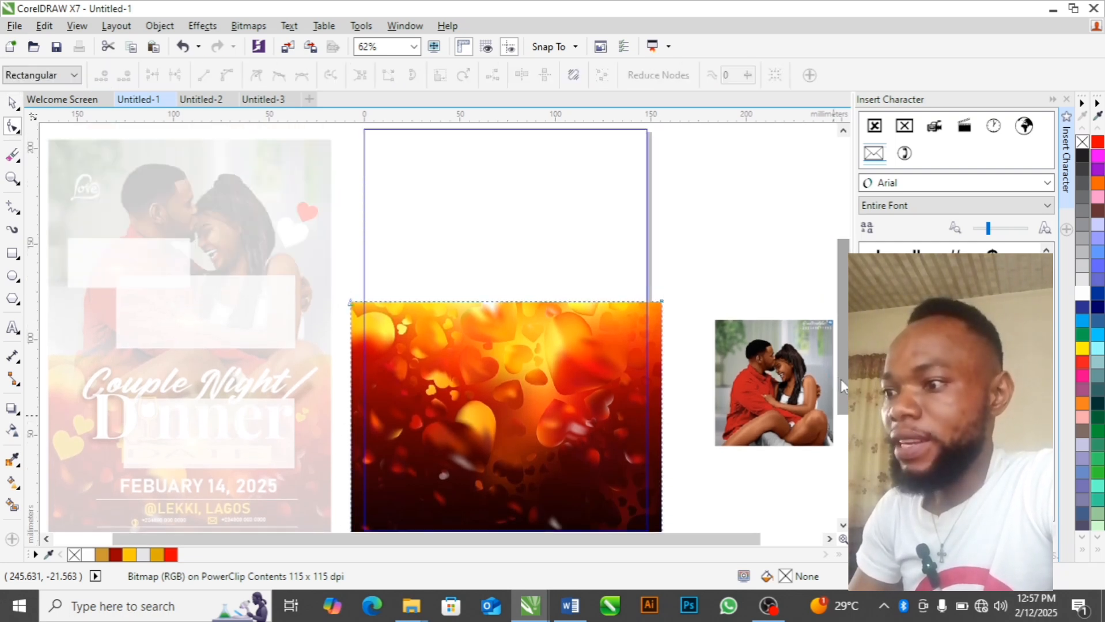
Step: Move the couple photo onto the upper part of the frame, over the background, and enlarge it to about 157 x 166 mm
{"action": "scroll", "coordinate": [841, 379], "scroll_direction": "up", "scroll_amount": 2}
{"action": "left_click_drag", "start_coordinate": [776, 422], "coordinate": [482, 314]}
{"action": "key", "text": "space"}
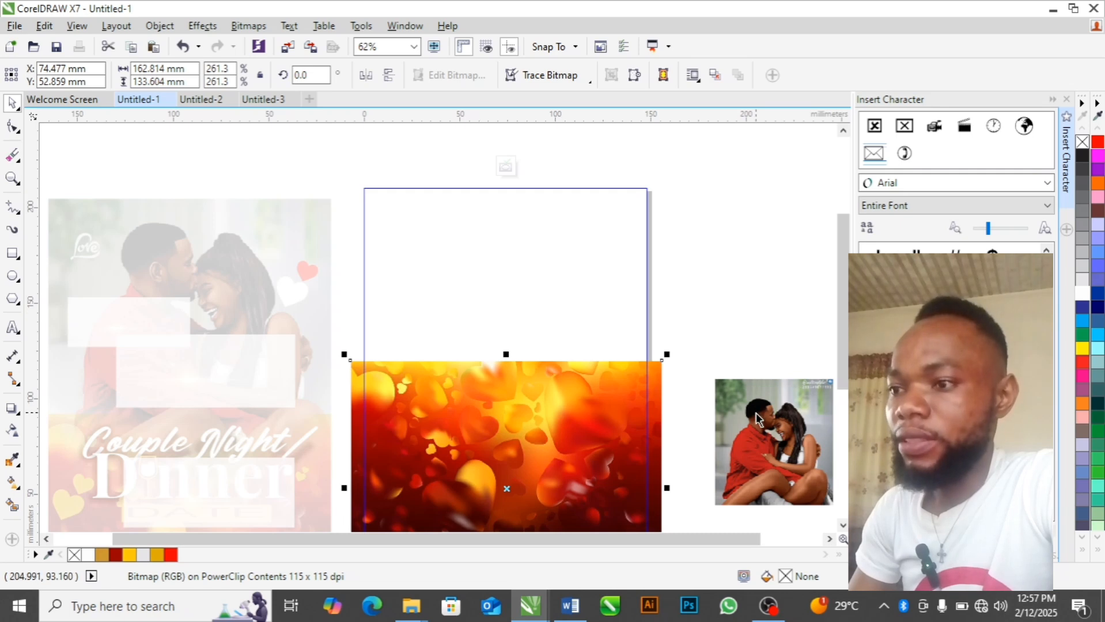
{"action": "left_click_drag", "start_coordinate": [715, 394], "coordinate": [404, 226]}
{"action": "left_click_drag", "start_coordinate": [478, 307], "coordinate": [507, 291]}
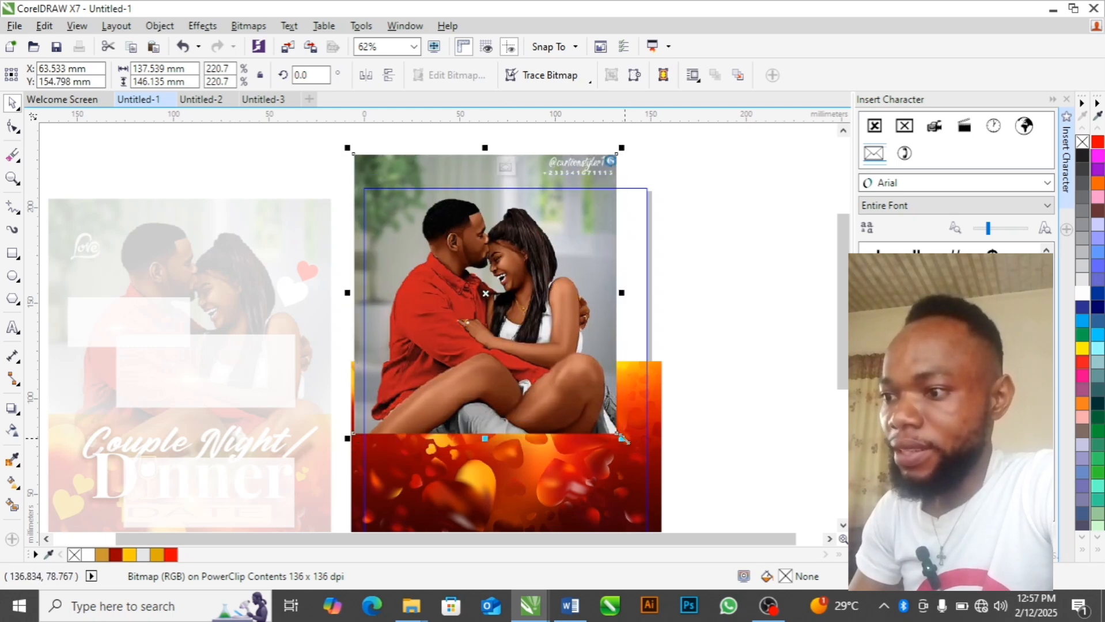
{"action": "left_click_drag", "start_coordinate": [621, 437], "coordinate": [658, 477]}
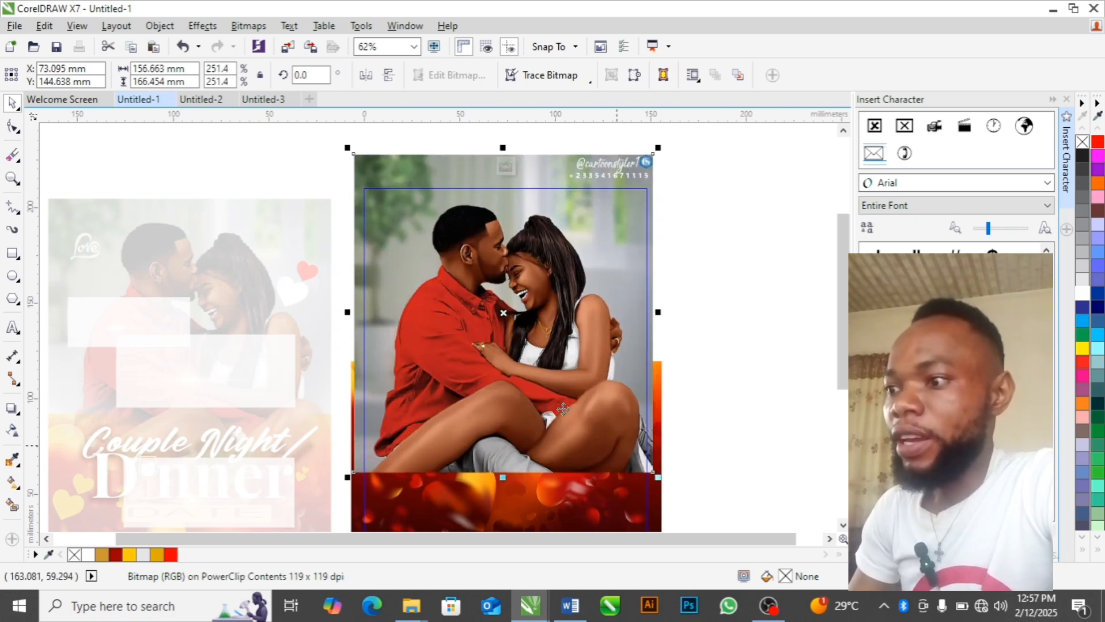
{"action": "left_click_drag", "start_coordinate": [554, 397], "coordinate": [556, 384]}
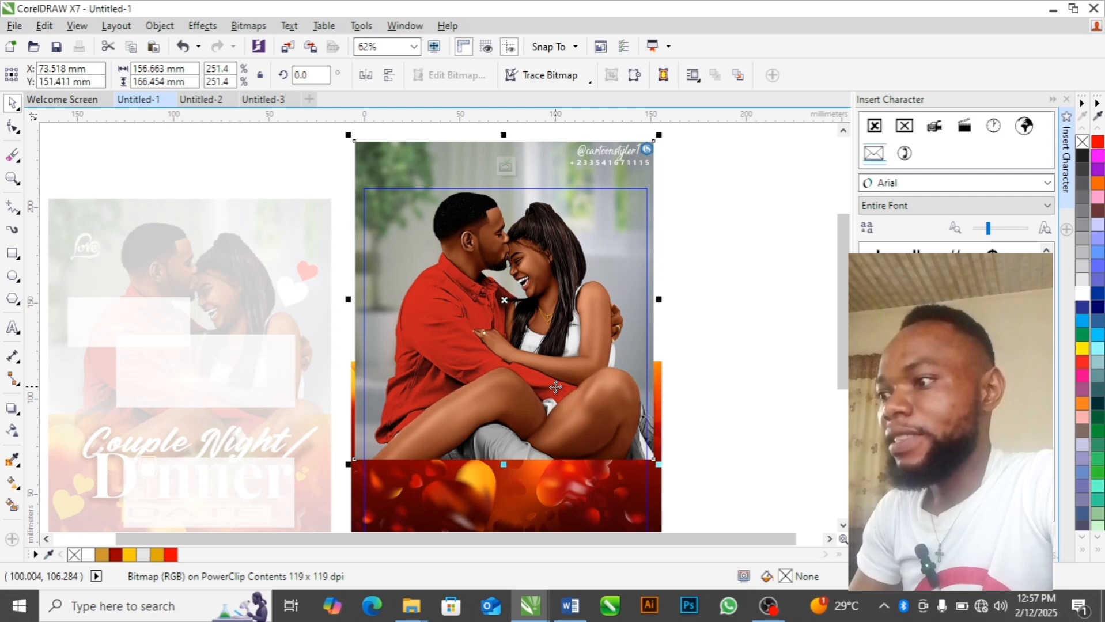
{"action": "left_click", "coordinate": [736, 398]}
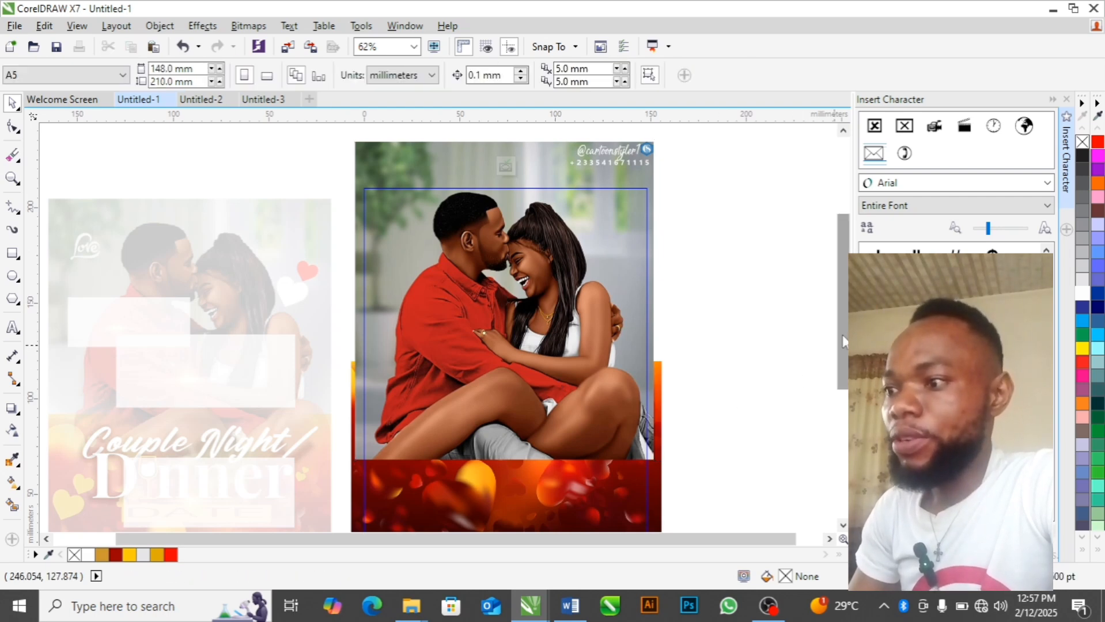
Step: Fine-tune the couple photo's position so it overhangs both sides of the frame, centred at about X 76 mm, Y 151 mm
{"action": "mouse_move", "coordinate": [843, 335]}
{"action": "left_mouse_down"}
{"action": "mouse_move", "coordinate": [841, 383]}
{"action": "mouse_move", "coordinate": [842, 341]}
{"action": "left_mouse_up"}
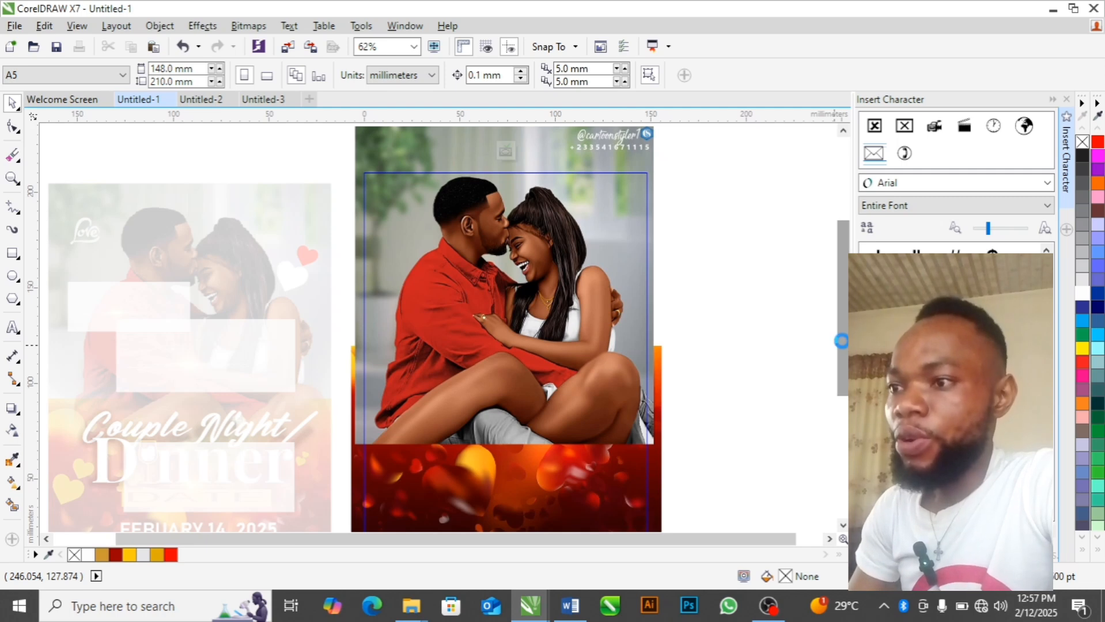
{"action": "left_click", "coordinate": [506, 378]}
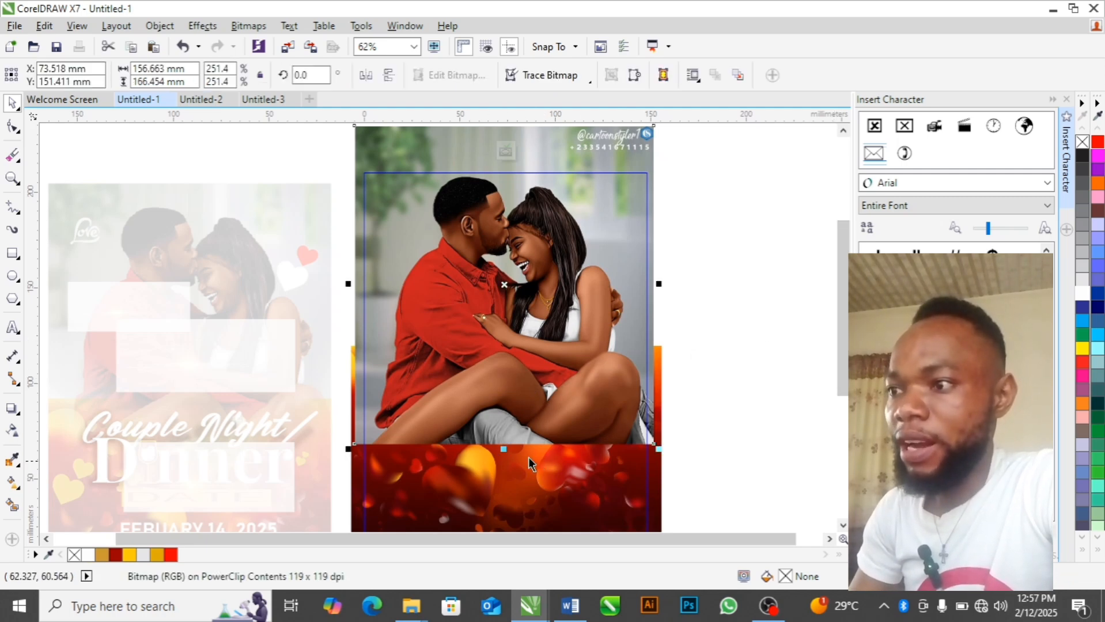
{"action": "mouse_move", "coordinate": [482, 386]}
{"action": "left_mouse_down"}
{"action": "mouse_move", "coordinate": [505, 380]}
{"action": "mouse_move", "coordinate": [481, 384]}
{"action": "left_mouse_up"}
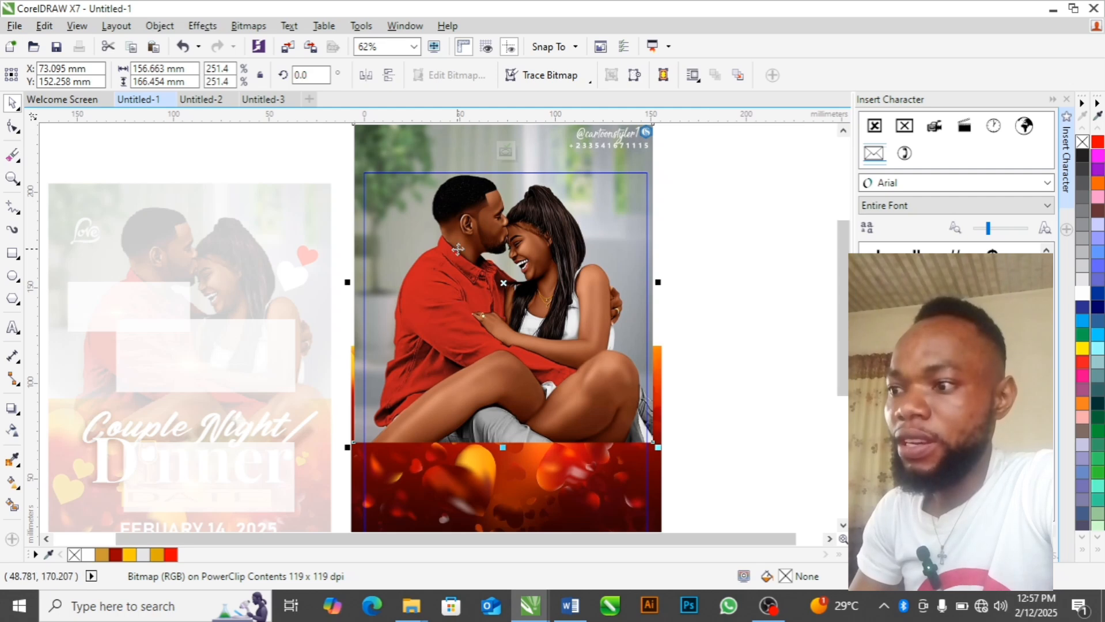
{"action": "left_click_drag", "start_coordinate": [429, 280], "coordinate": [427, 284]}
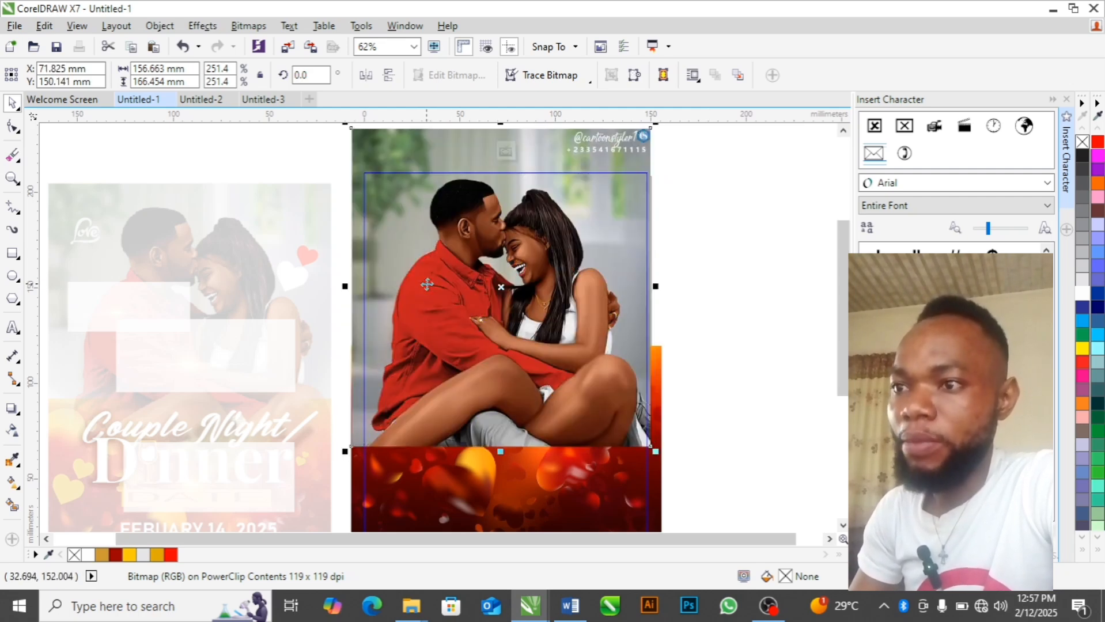
{"action": "left_click", "coordinate": [245, 26]}
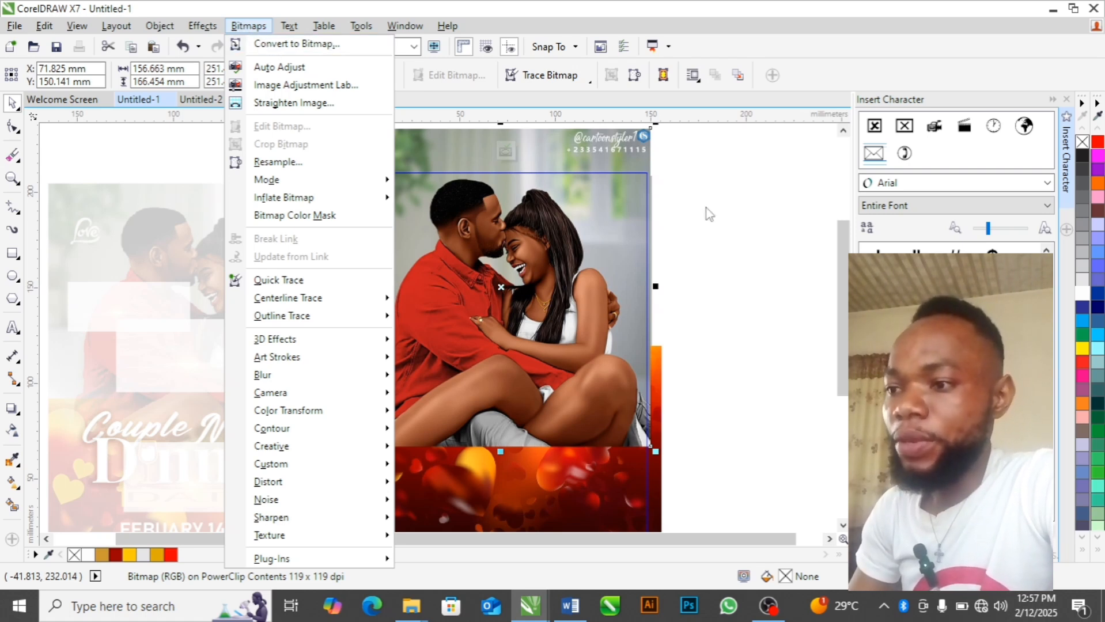
{"action": "left_click", "coordinate": [709, 228]}
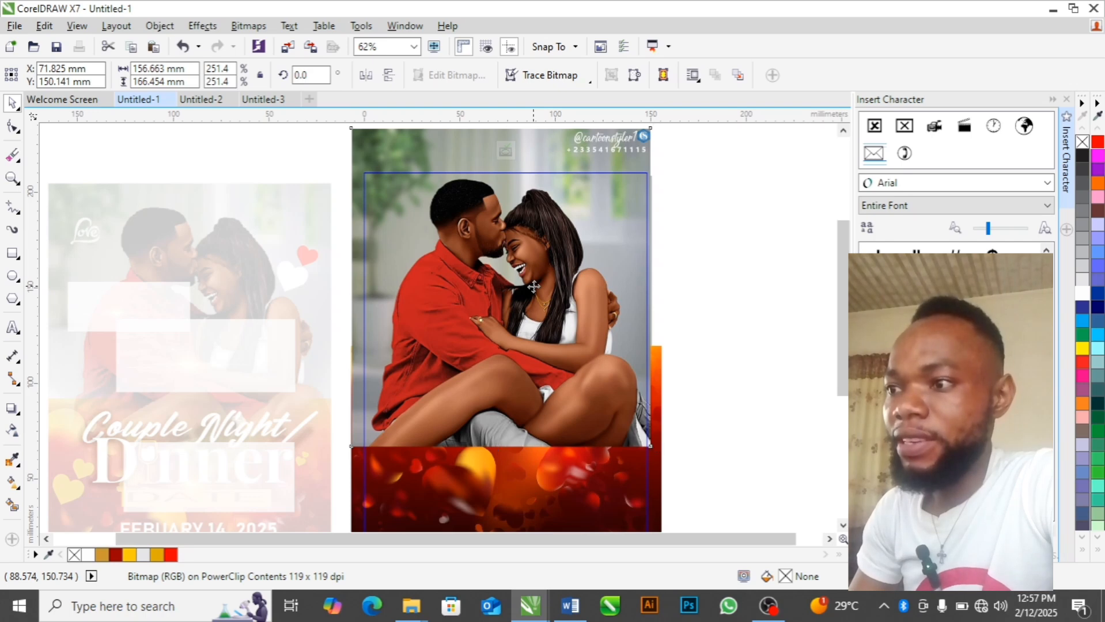
{"action": "left_click_drag", "start_coordinate": [534, 287], "coordinate": [538, 284]}
{"action": "left_click_drag", "start_coordinate": [533, 286], "coordinate": [541, 286]}
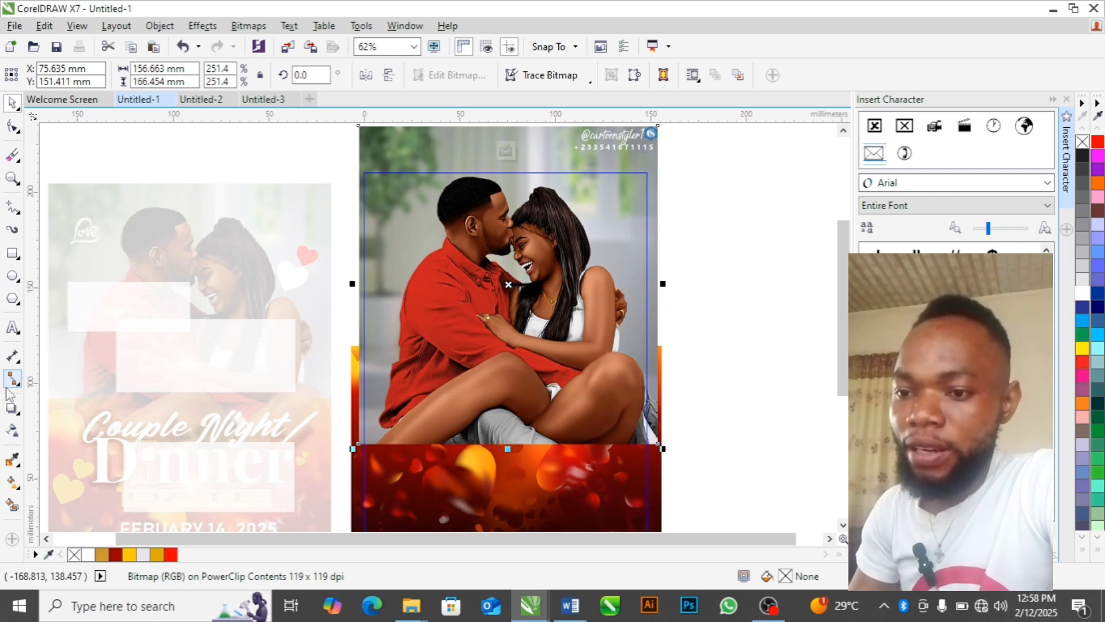
Step: Fade the couple photo's bottom edge into the hearts with a linear transparency and convert it to a 300 dpi CMYK bitmap with transparent background
{"action": "left_click", "coordinate": [13, 431]}
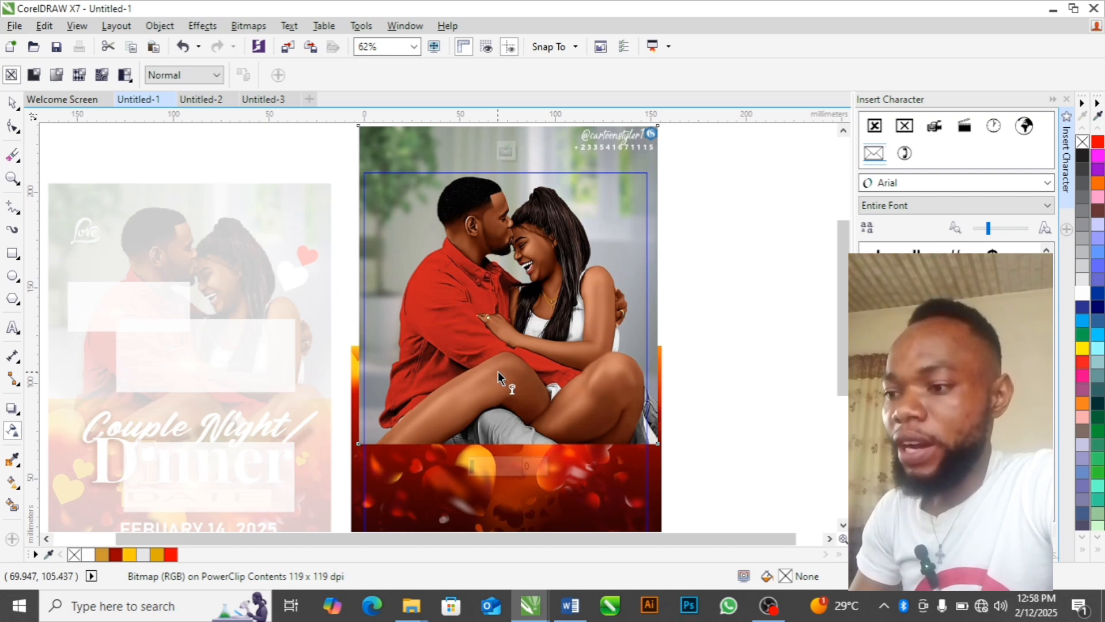
{"action": "left_click_drag", "start_coordinate": [499, 368], "coordinate": [504, 443]}
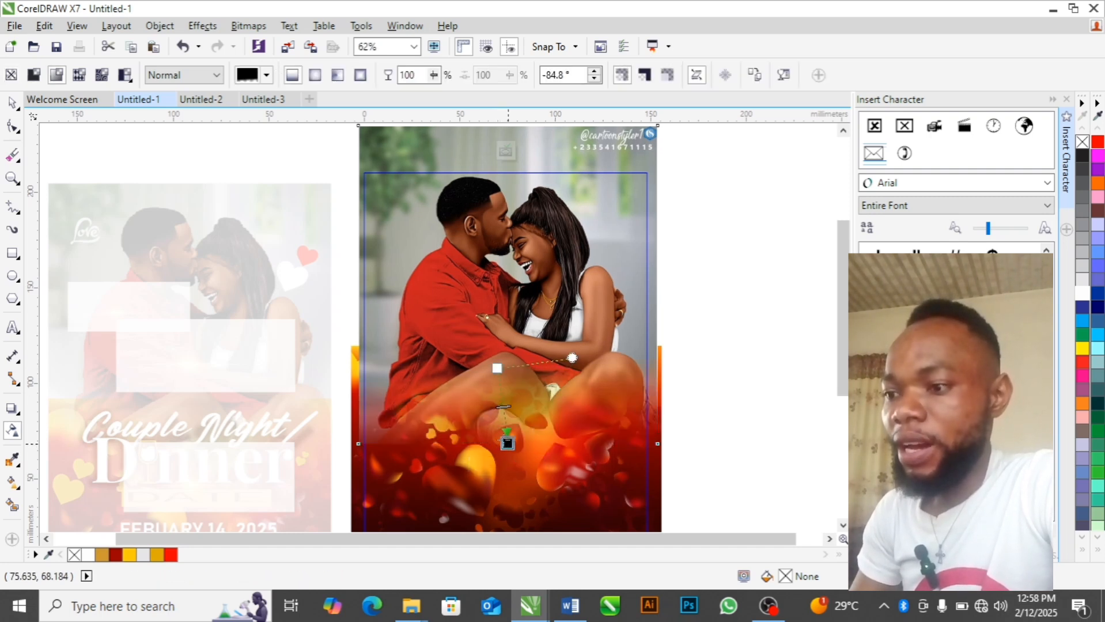
{"action": "left_click_drag", "start_coordinate": [509, 444], "coordinate": [507, 444]}
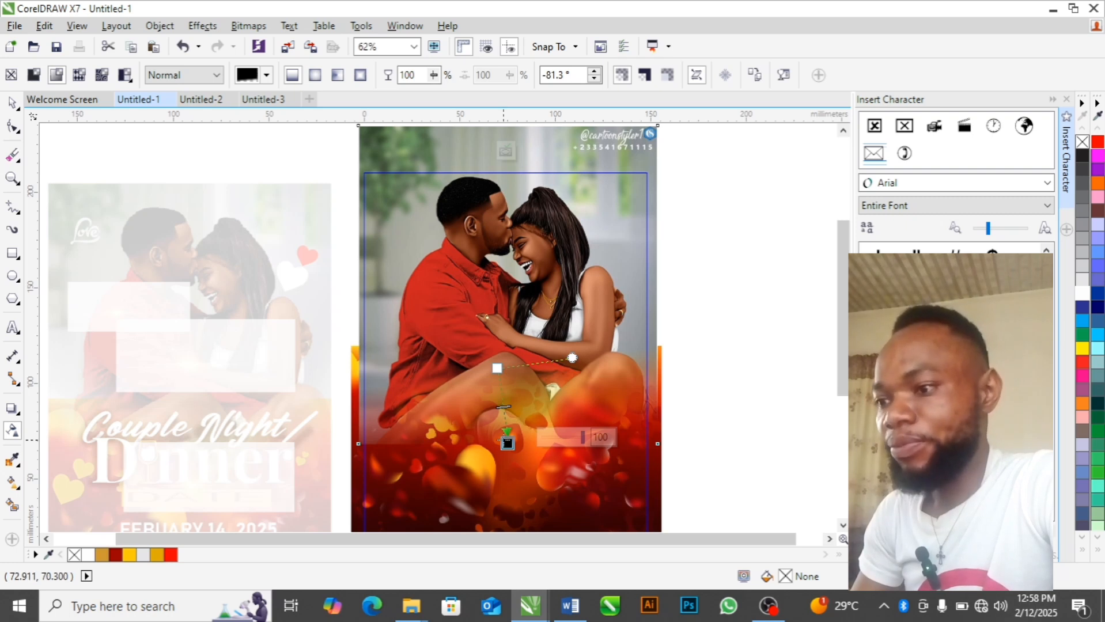
{"action": "key", "text": "space"}
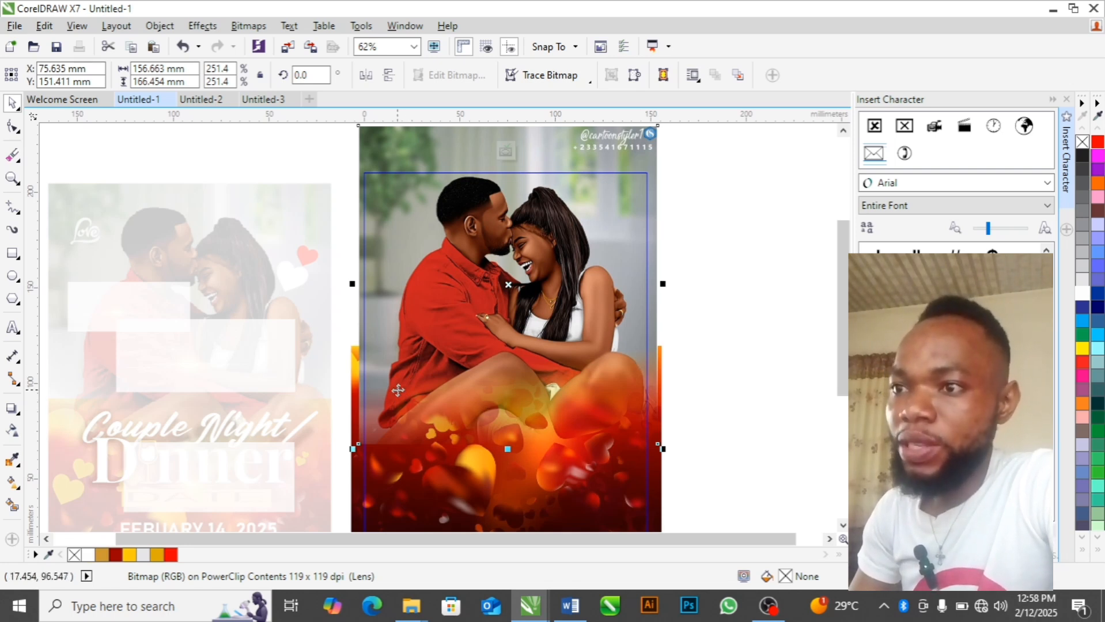
{"action": "left_click", "coordinate": [250, 26]}
{"action": "left_click", "coordinate": [294, 42]}
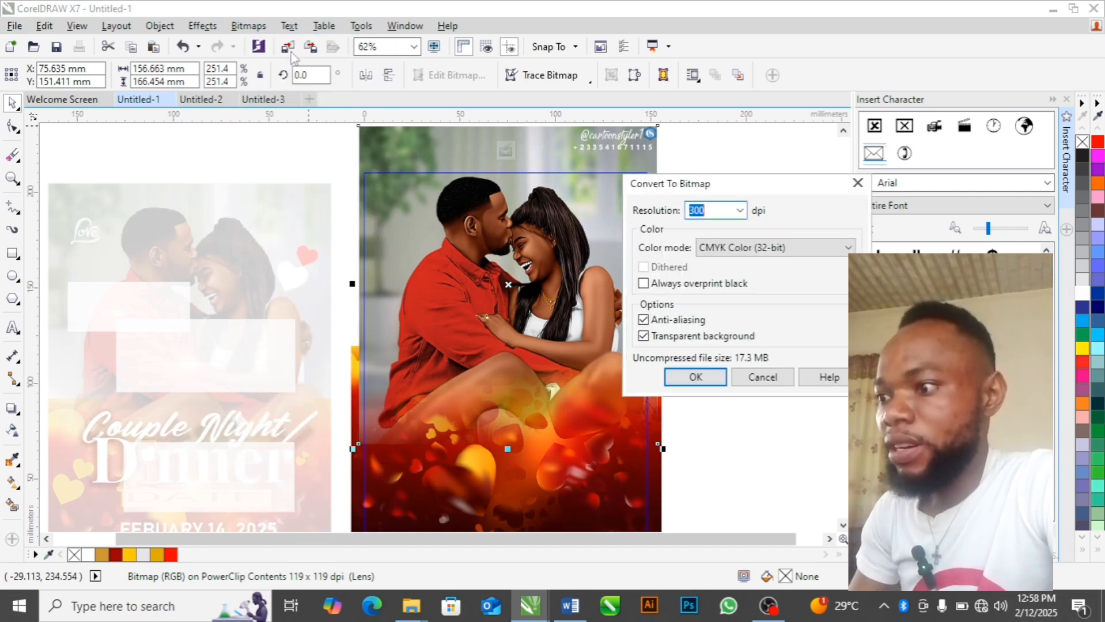
{"action": "left_click", "coordinate": [695, 378]}
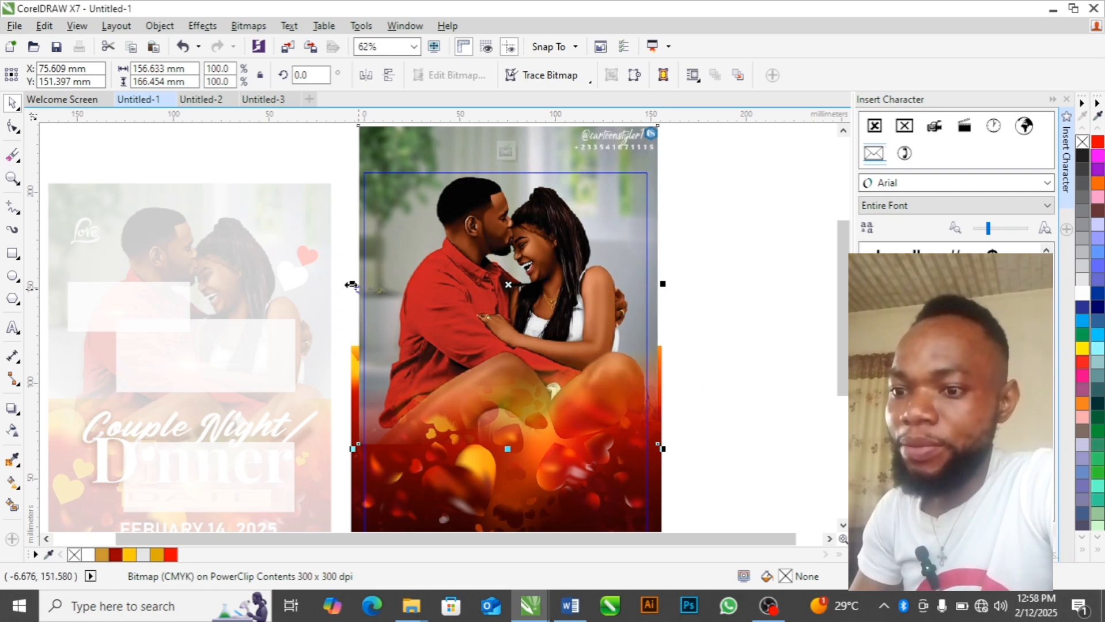
Step: Fade the photo's lower-left corner with a diagonal linear transparency and convert the result to a 300 dpi CMYK bitmap with transparent background
{"action": "left_click", "coordinate": [13, 438]}
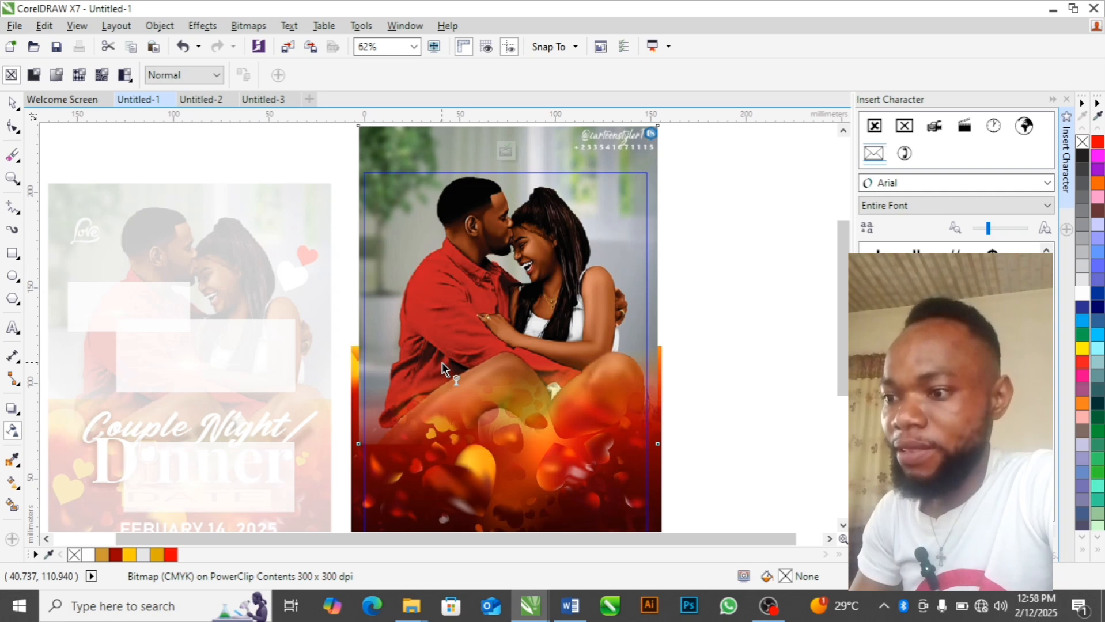
{"action": "left_click_drag", "start_coordinate": [442, 362], "coordinate": [364, 407]}
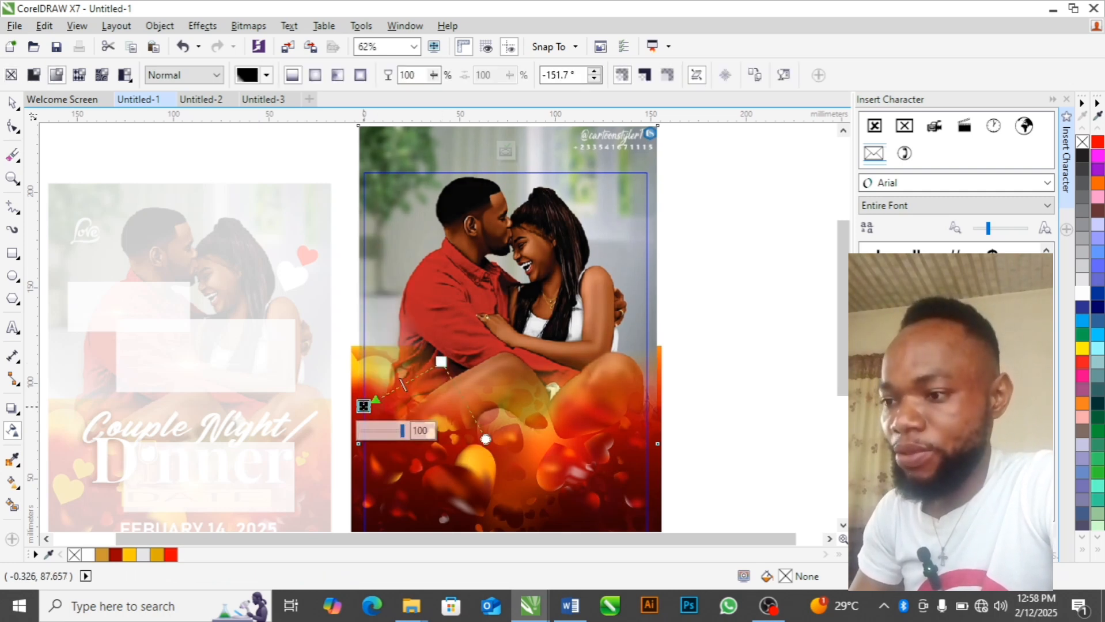
{"action": "key", "text": "space"}
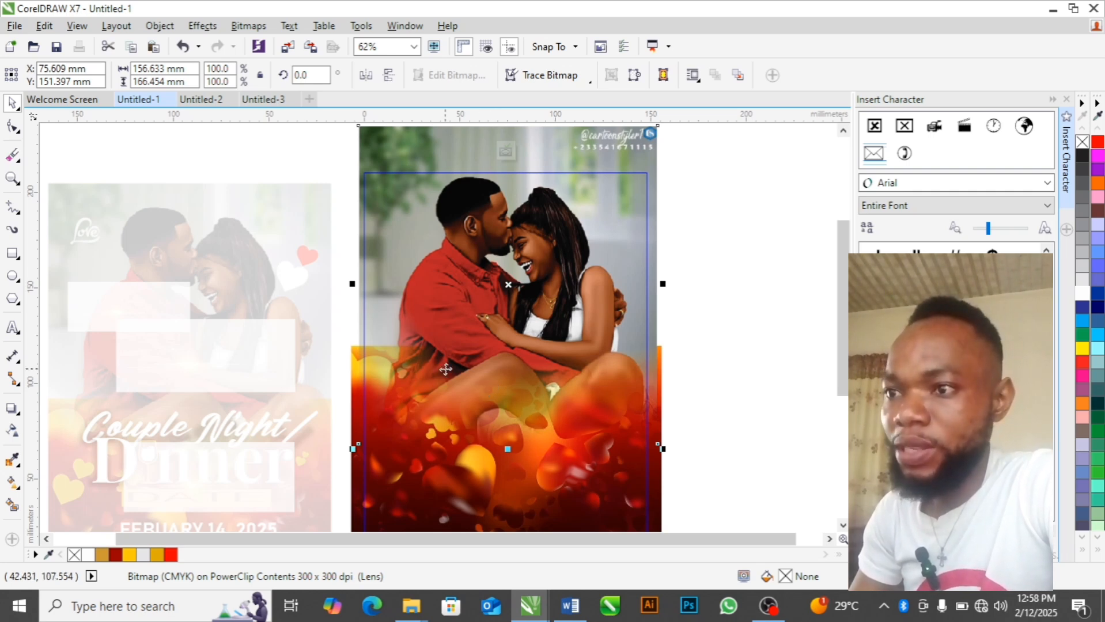
{"action": "left_click", "coordinate": [248, 26]}
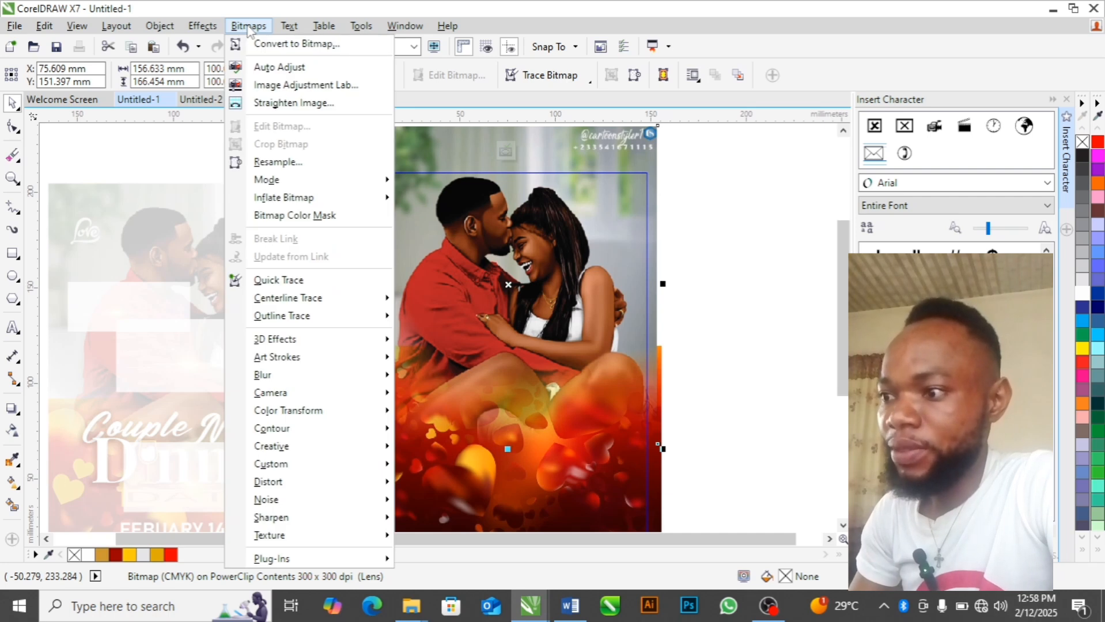
{"action": "left_click", "coordinate": [288, 42]}
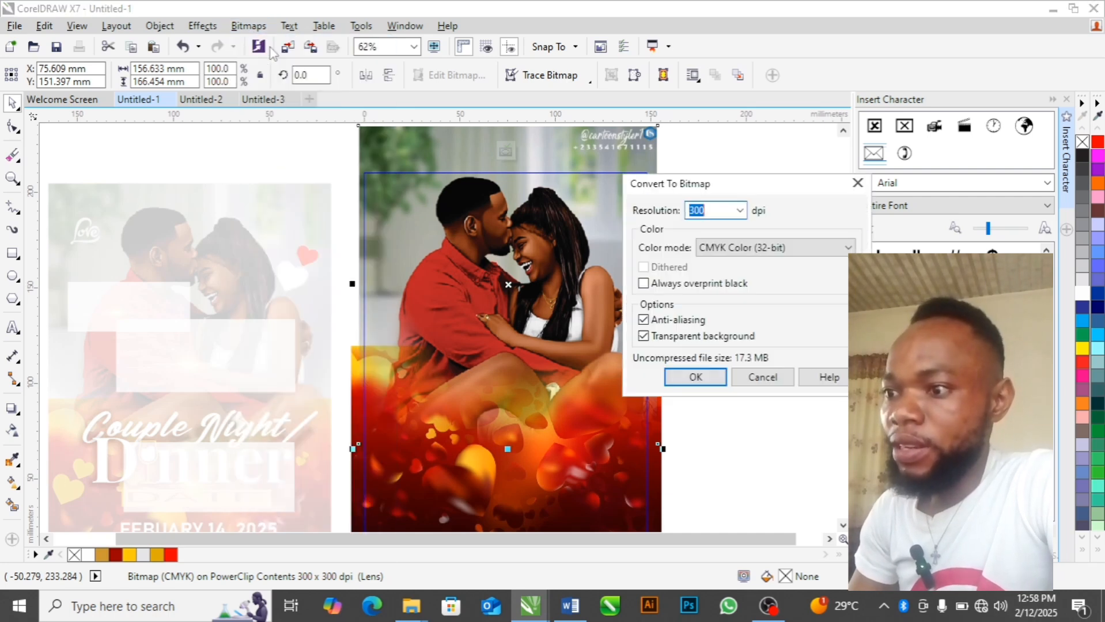
{"action": "left_click", "coordinate": [696, 378]}
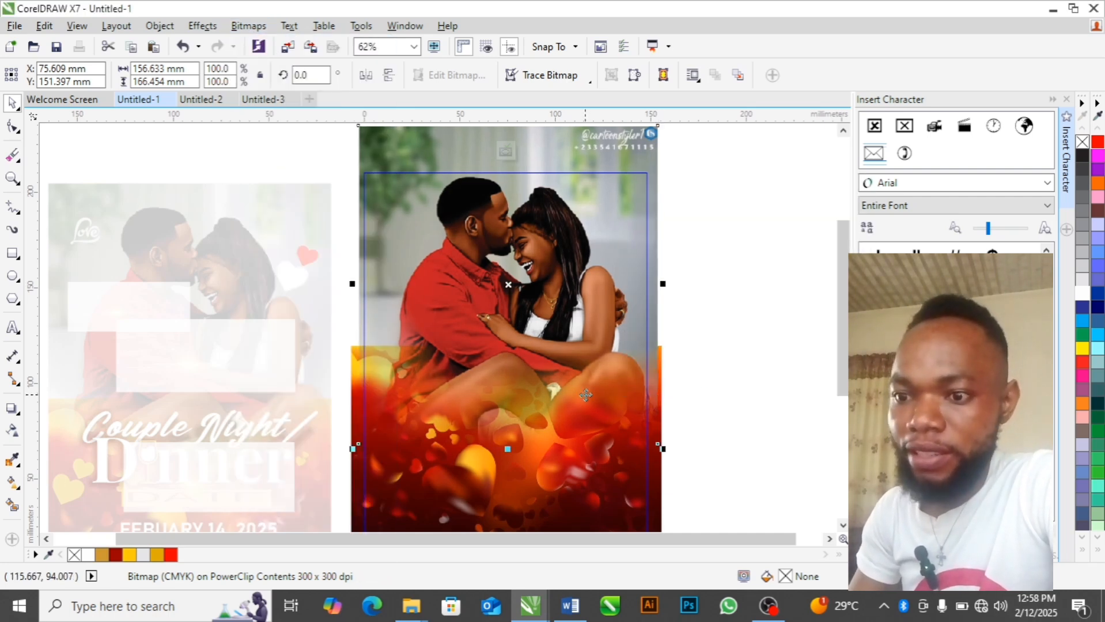
Step: Fade the photo's lower-right corner into the hearts background with a linear transparency running outward from the woman's knee
{"action": "left_click", "coordinate": [12, 431]}
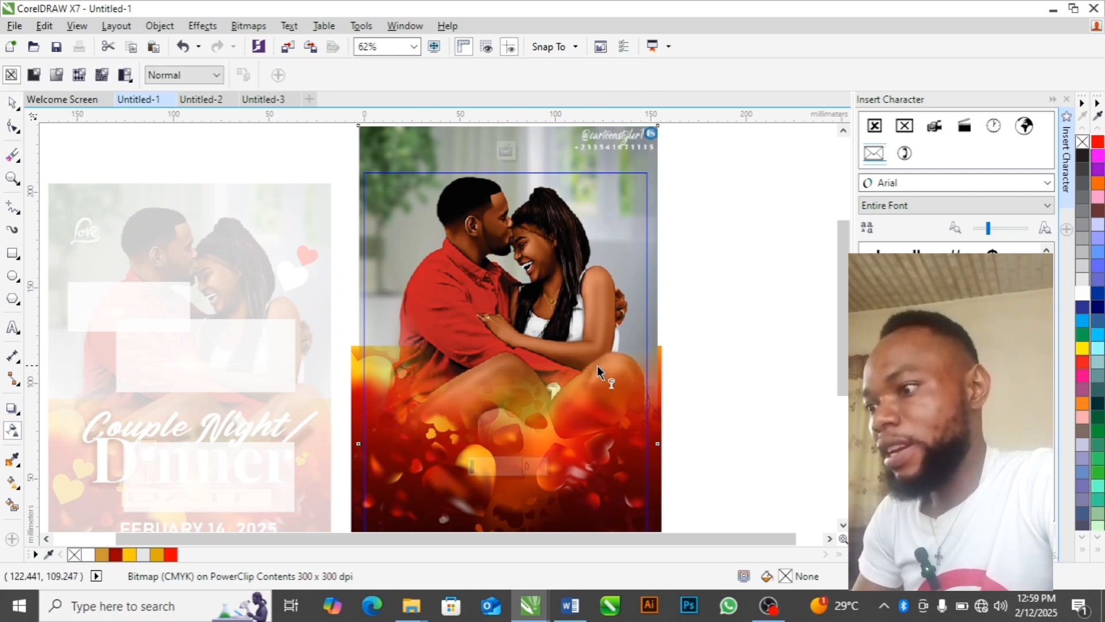
{"action": "left_click_drag", "start_coordinate": [593, 364], "coordinate": [650, 386]}
{"action": "key", "text": "space"}
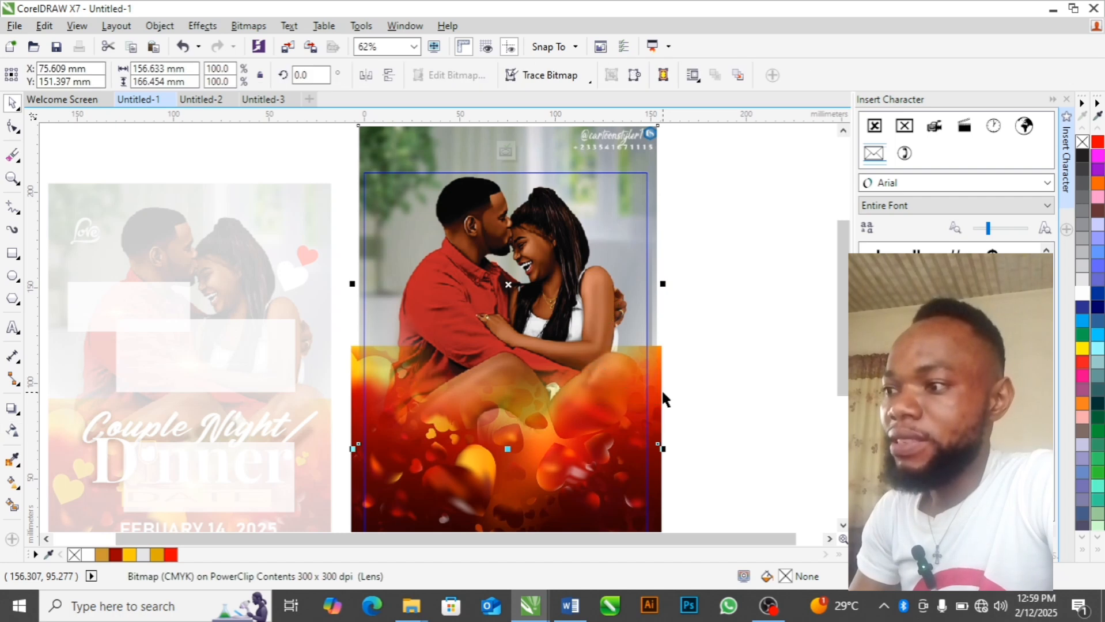
{"action": "left_click", "coordinate": [750, 374]}
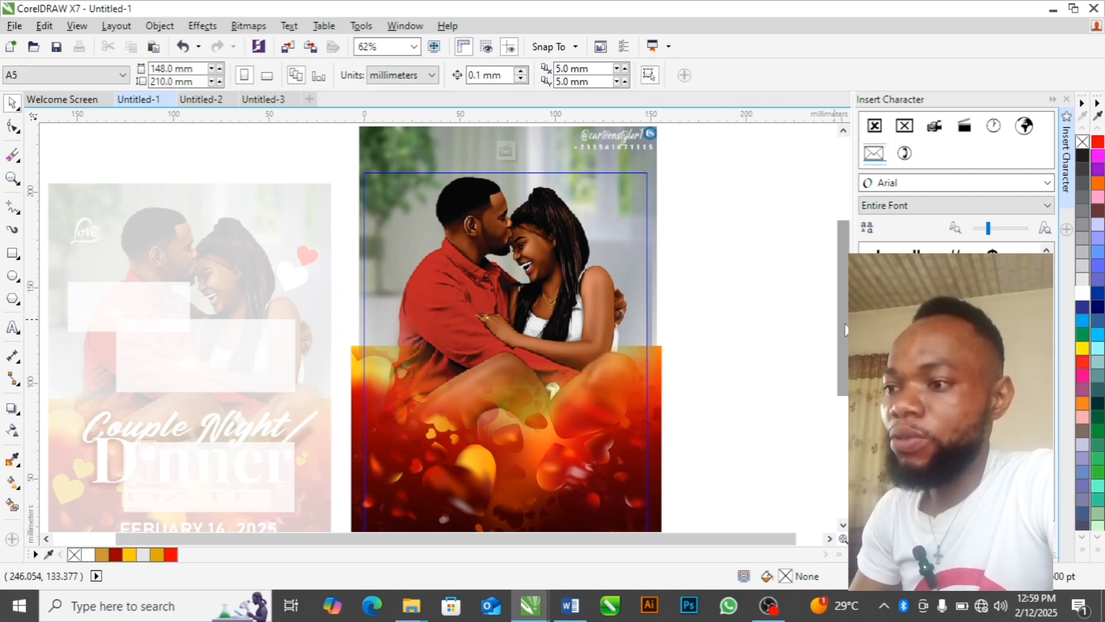
Step: Lower the couple photo by about 6 mm within the frame and finish editing the PowerClip contents
{"action": "scroll", "coordinate": [767, 369], "scroll_direction": "down", "scroll_amount": 1}
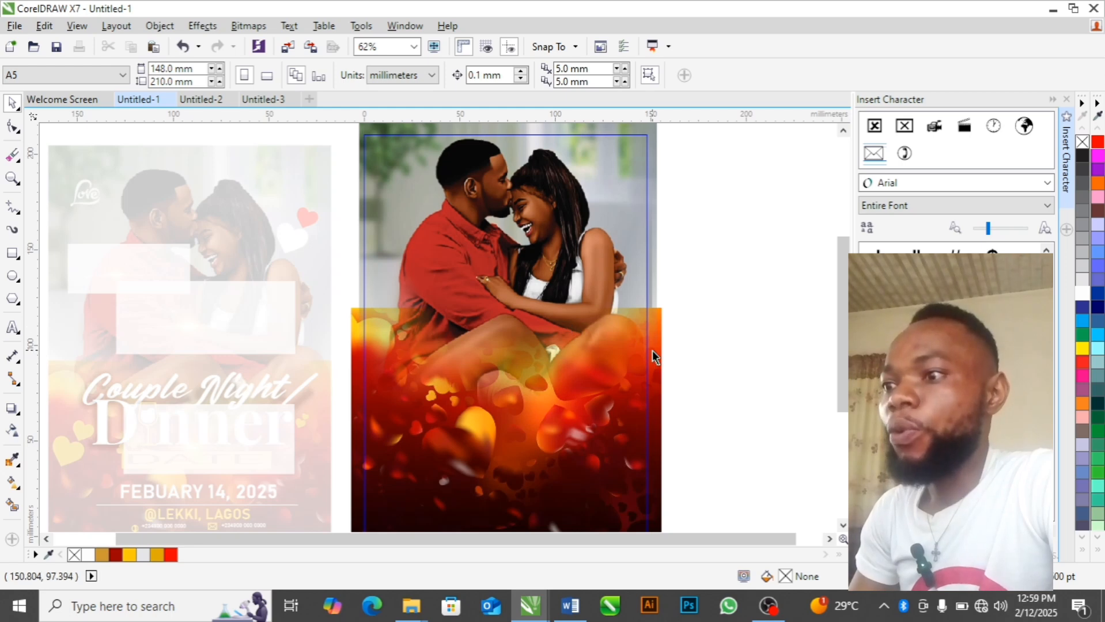
{"action": "mouse_move", "coordinate": [840, 349]}
{"action": "left_mouse_down"}
{"action": "mouse_move", "coordinate": [844, 320]}
{"action": "mouse_move", "coordinate": [843, 340]}
{"action": "left_mouse_up"}
{"action": "left_click_drag", "start_coordinate": [537, 255], "coordinate": [537, 267]}
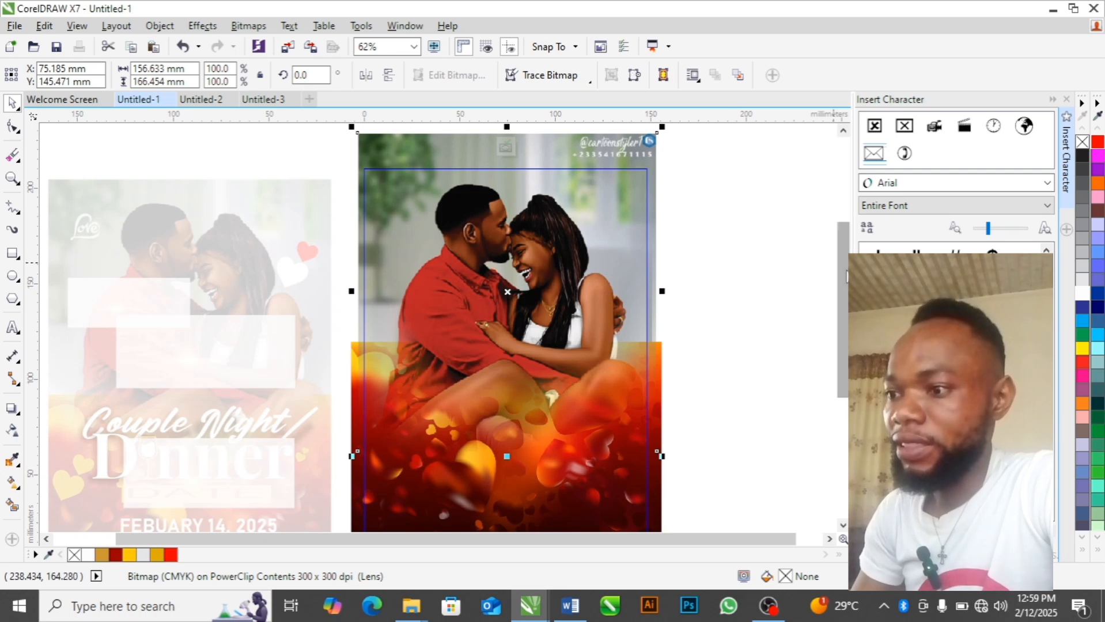
{"action": "left_click_drag", "start_coordinate": [844, 276], "coordinate": [845, 307]}
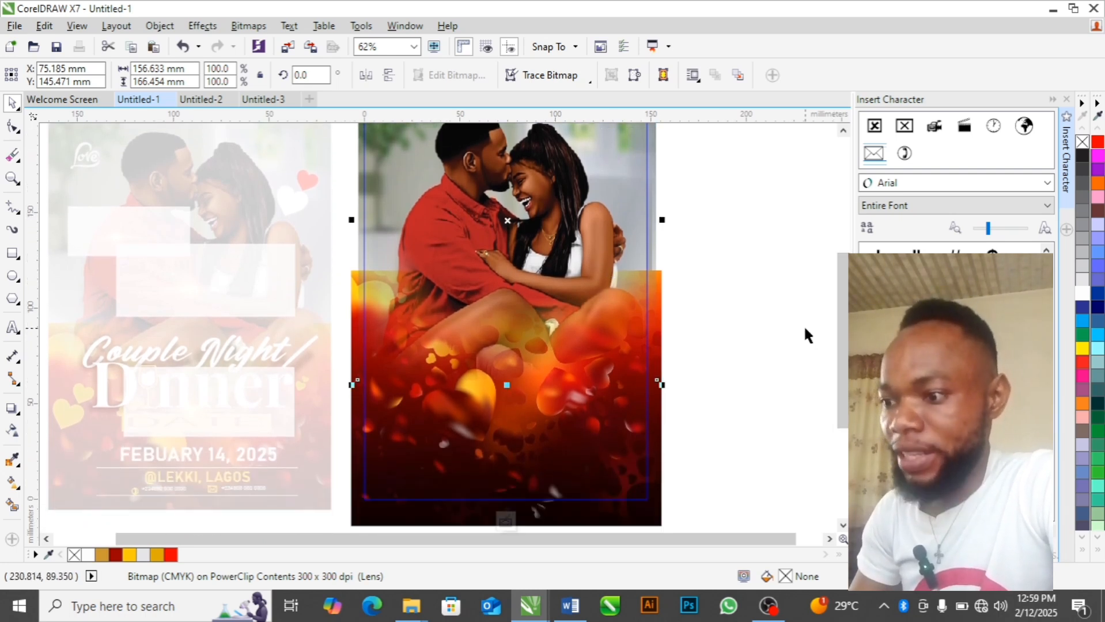
{"action": "left_click", "coordinate": [766, 356]}
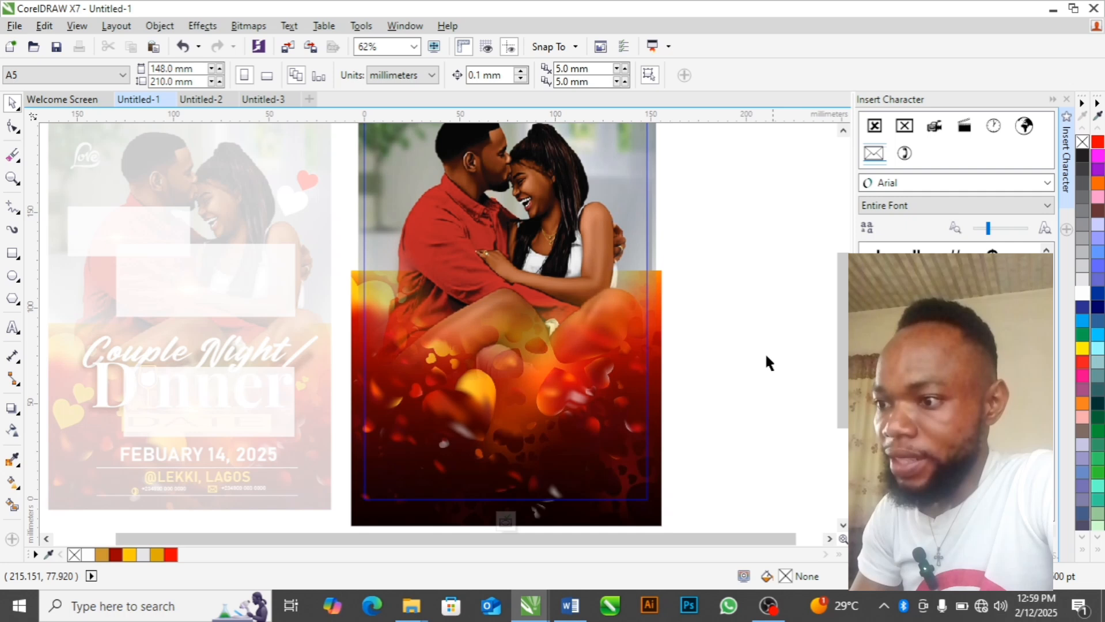
{"action": "left_click", "coordinate": [507, 522]}
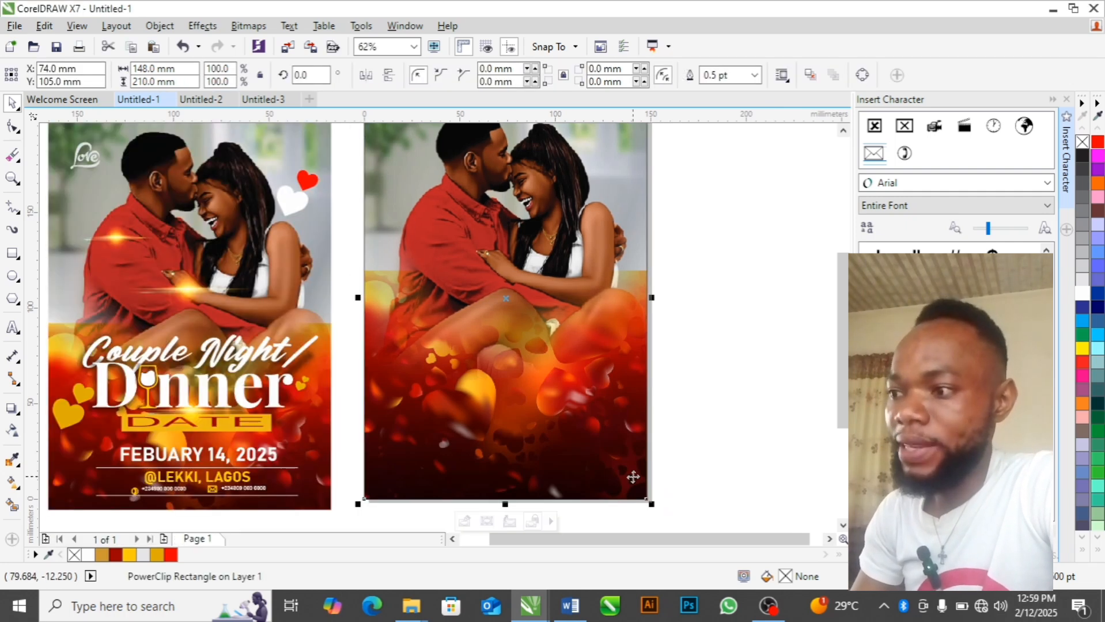
{"action": "left_click", "coordinate": [720, 418]}
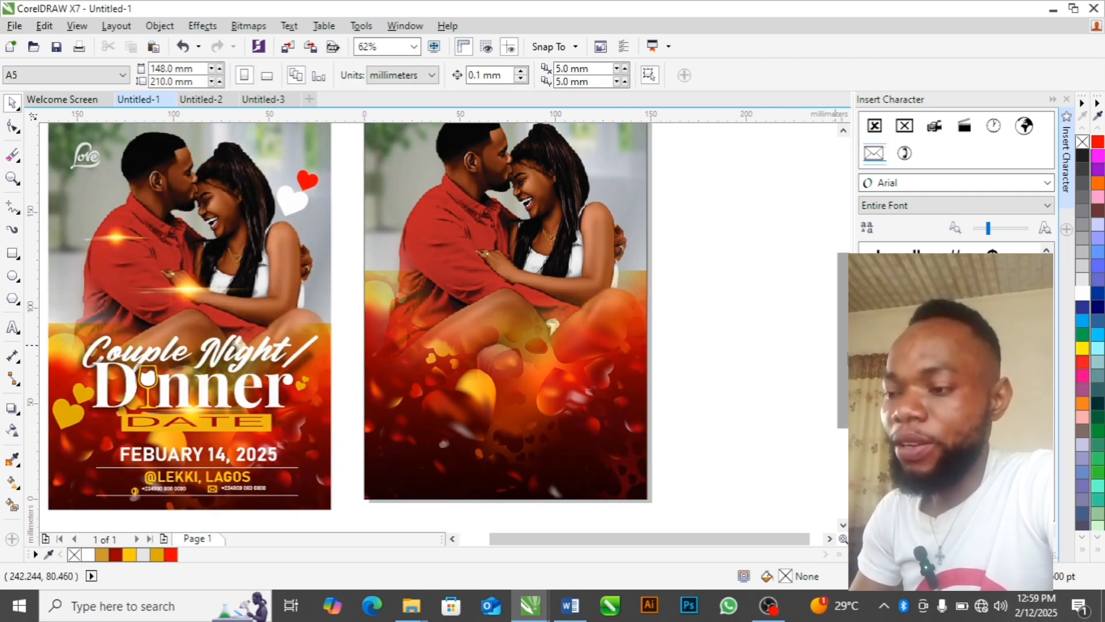
Step: Switch to the Word document, copy all six lines of event text, and return to CorelDRAW
{"action": "scroll", "coordinate": [578, 463], "scroll_direction": "down", "scroll_amount": 1}
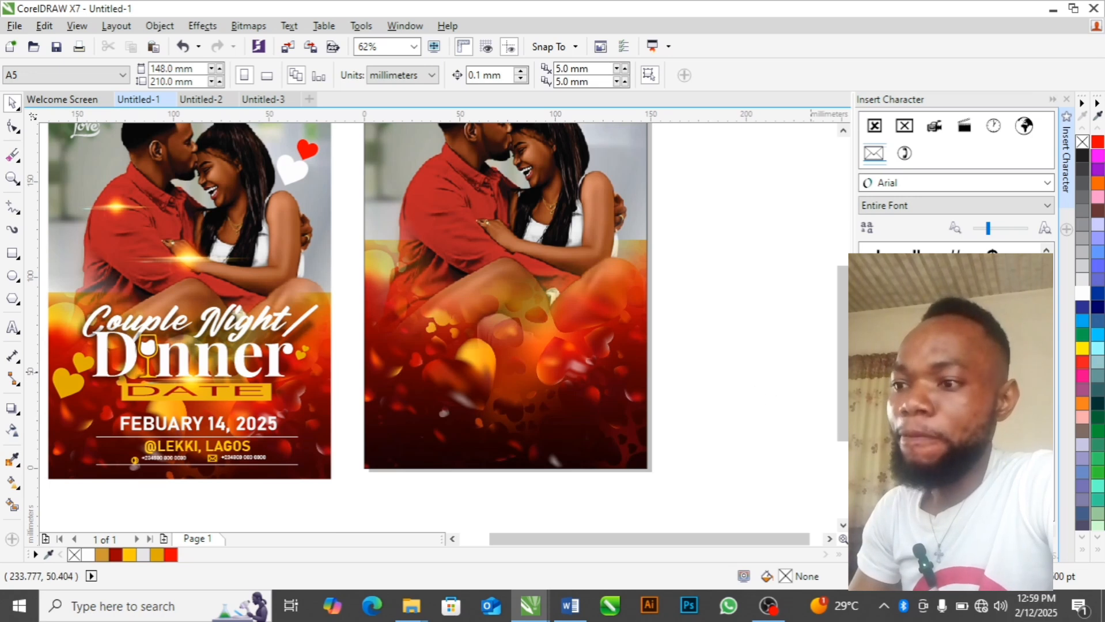
{"action": "left_click_drag", "start_coordinate": [840, 373], "coordinate": [840, 361]}
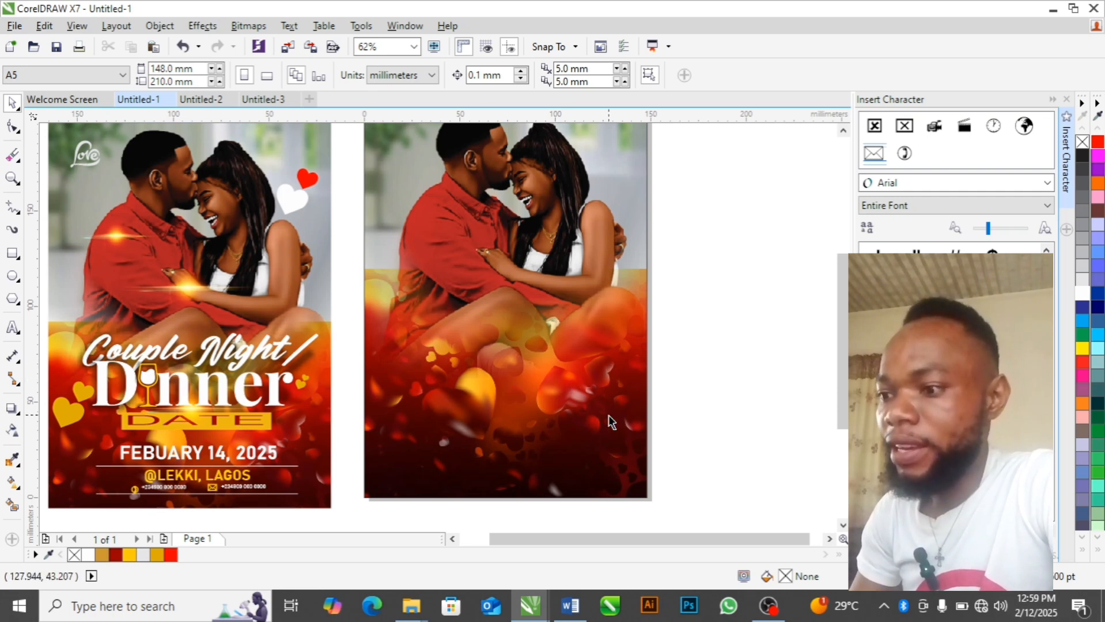
{"action": "mouse_move", "coordinate": [573, 615]}
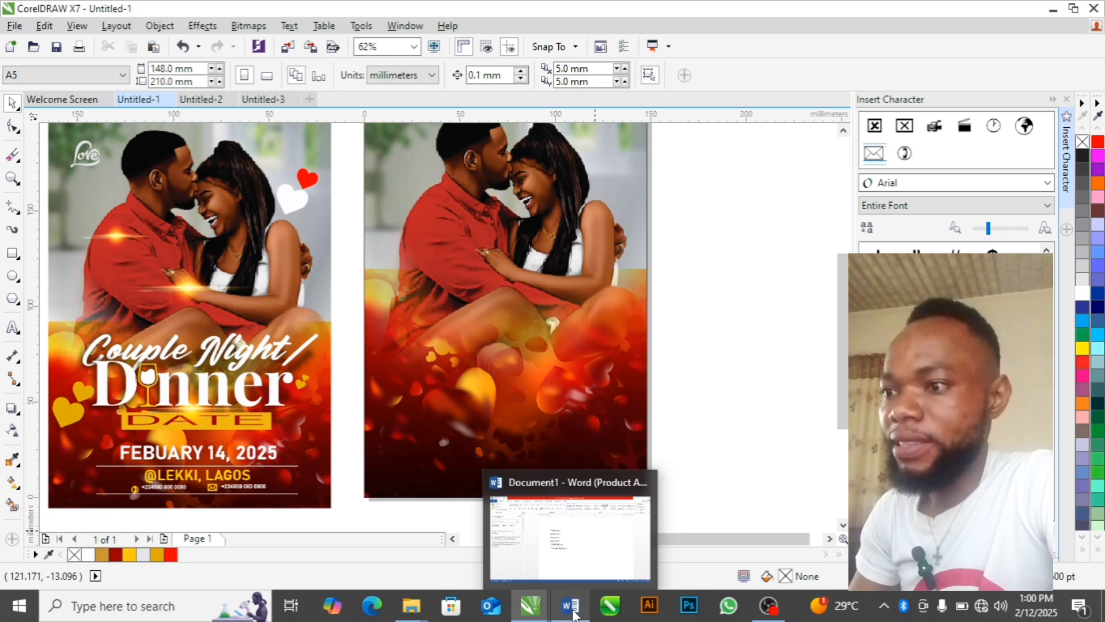
{"action": "left_click", "coordinate": [575, 563]}
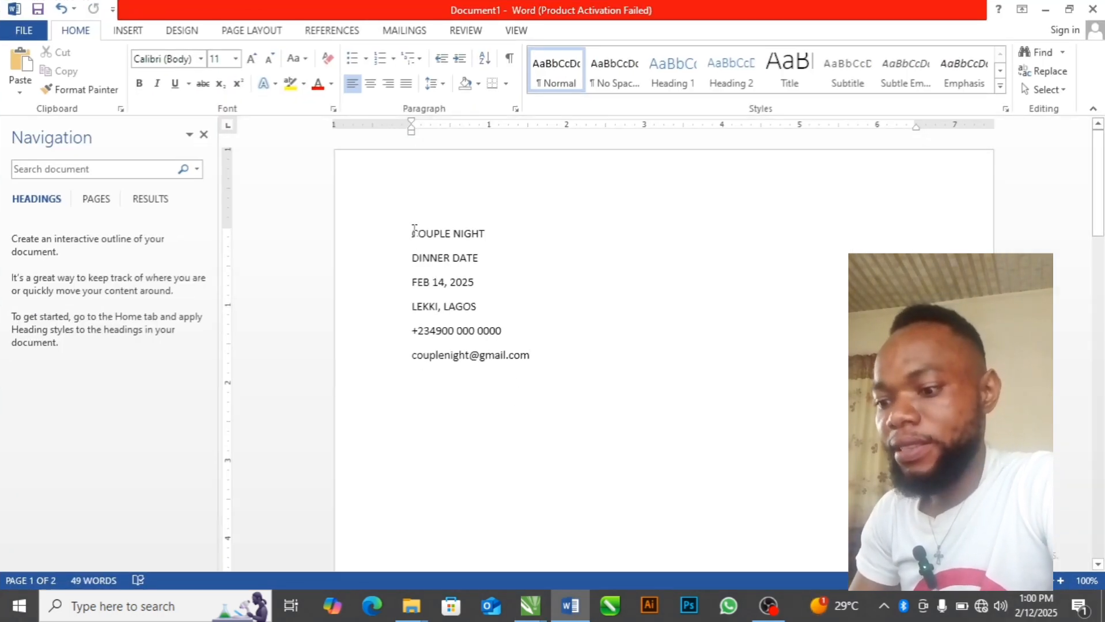
{"action": "left_click", "coordinate": [568, 374], "text": "shift"}
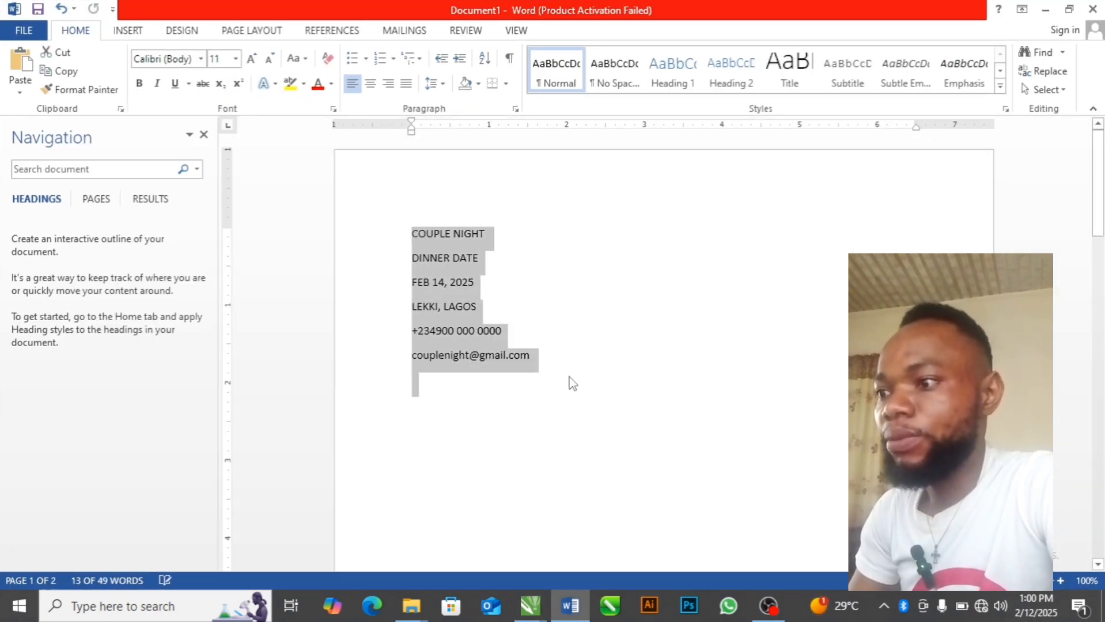
{"action": "key", "text": "alt+Tab"}
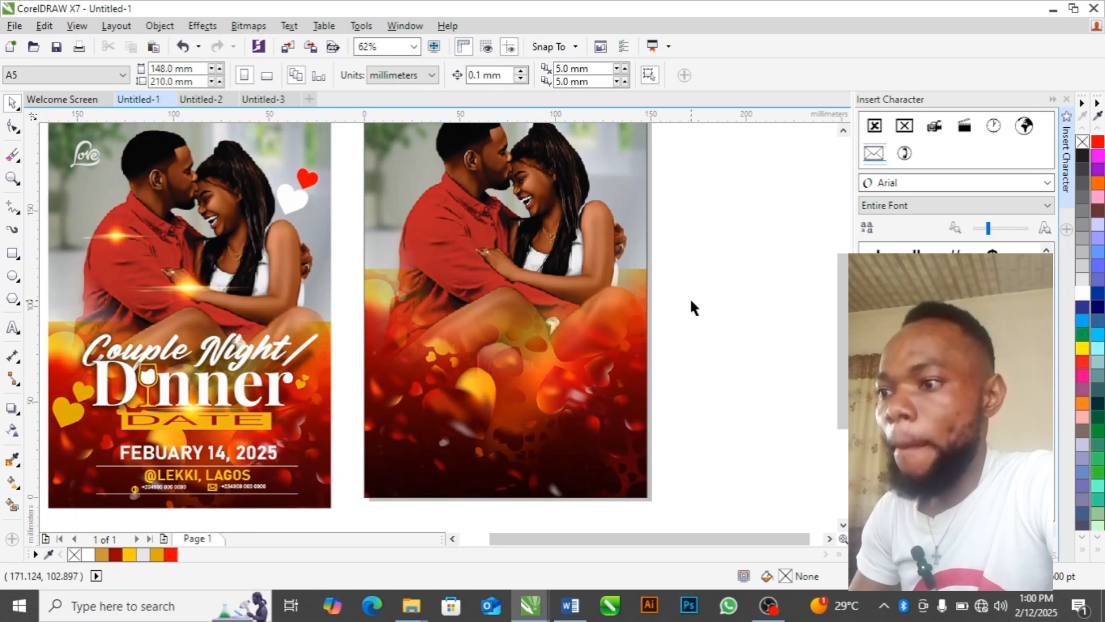
Step: Open the PowerClip contents for editing and paste the event text into a new paragraph frame about 99 x 135 mm over the reference flyer
{"action": "double_click", "coordinate": [612, 270]}
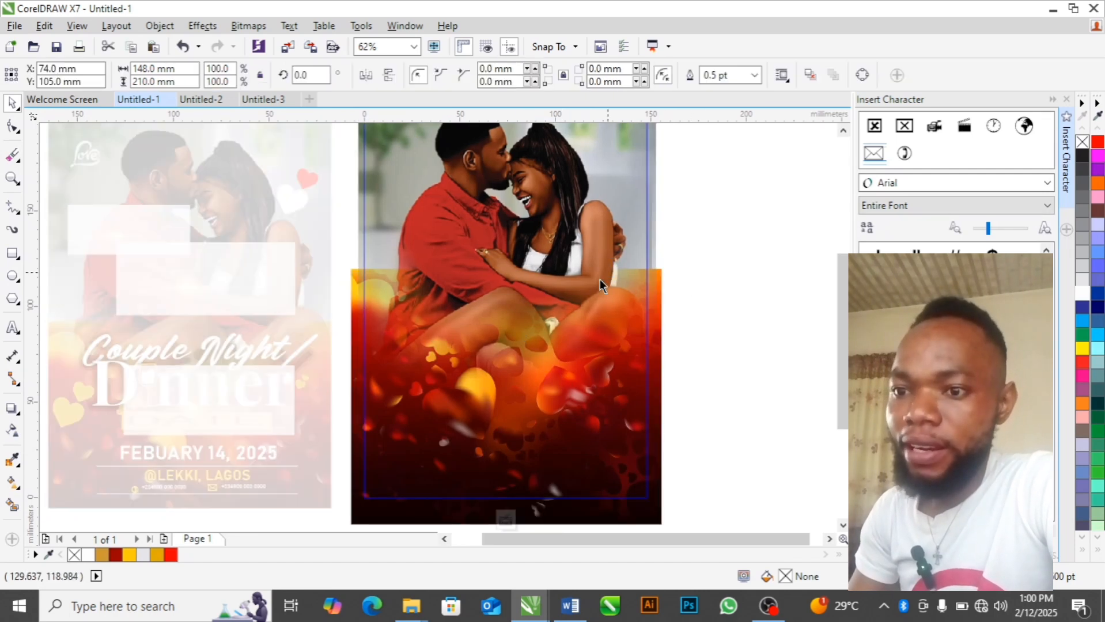
{"action": "left_click", "coordinate": [12, 328]}
{"action": "left_click_drag", "start_coordinate": [147, 228], "coordinate": [338, 490]}
{"action": "key", "text": "ctrl+v"}
{"action": "key", "text": "Return"}
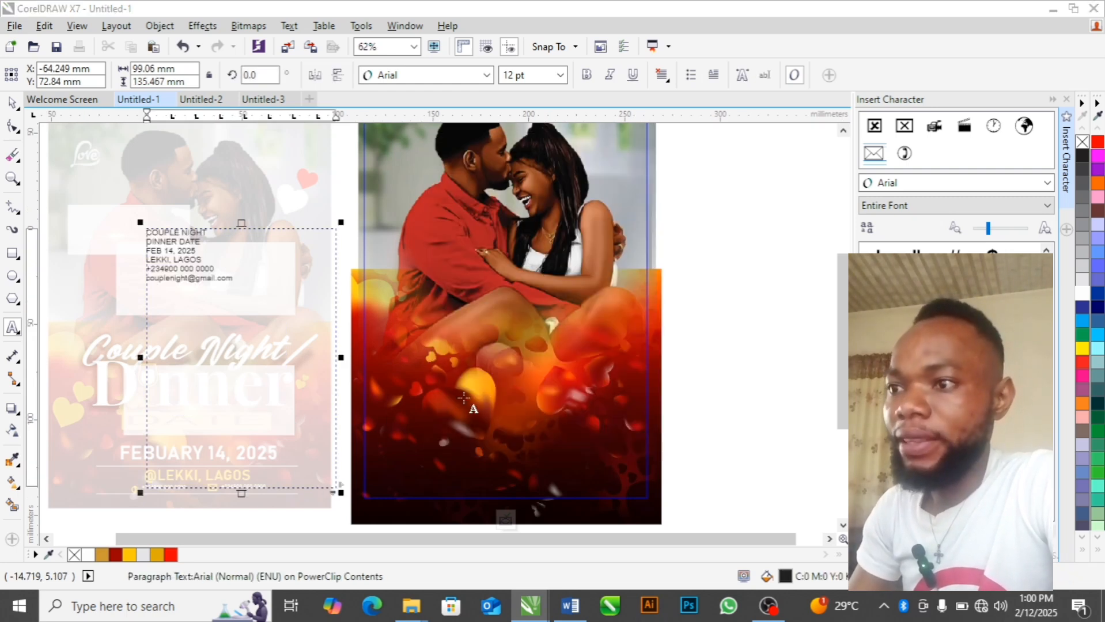
Step: Set all of the pasted event text to 24 pt
{"action": "key", "text": "ctrl+a"}
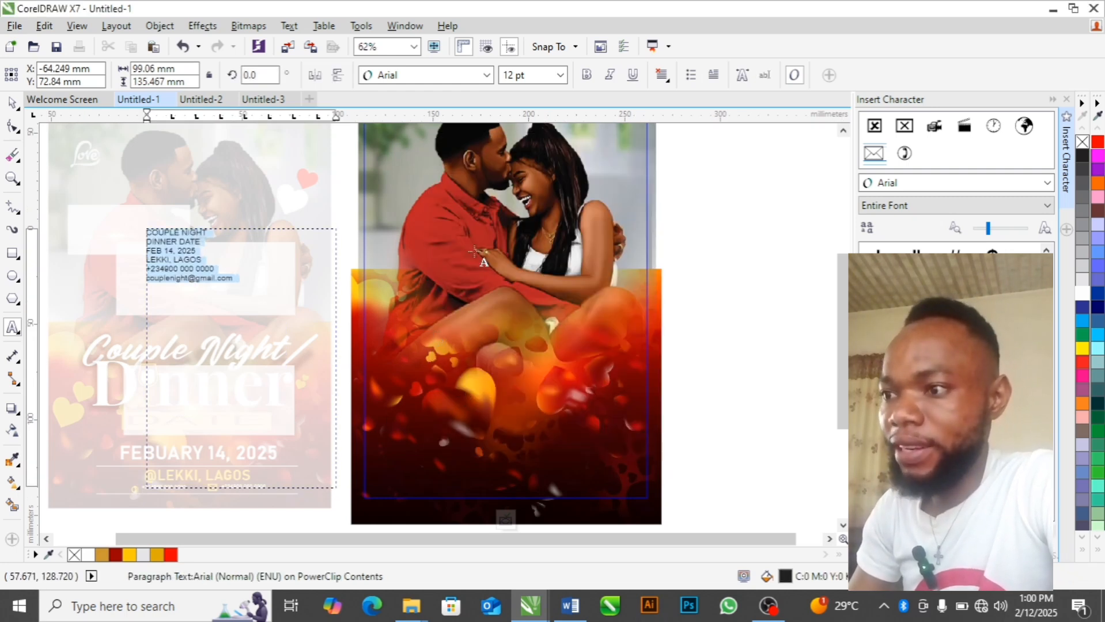
{"action": "left_click", "coordinate": [560, 75]}
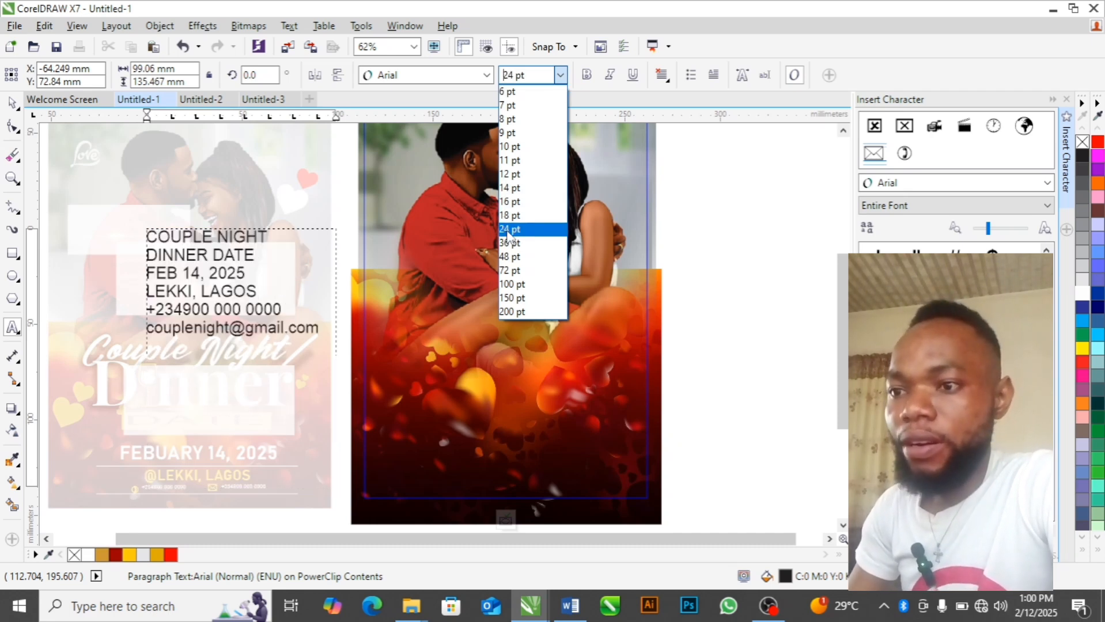
{"action": "left_click", "coordinate": [509, 230]}
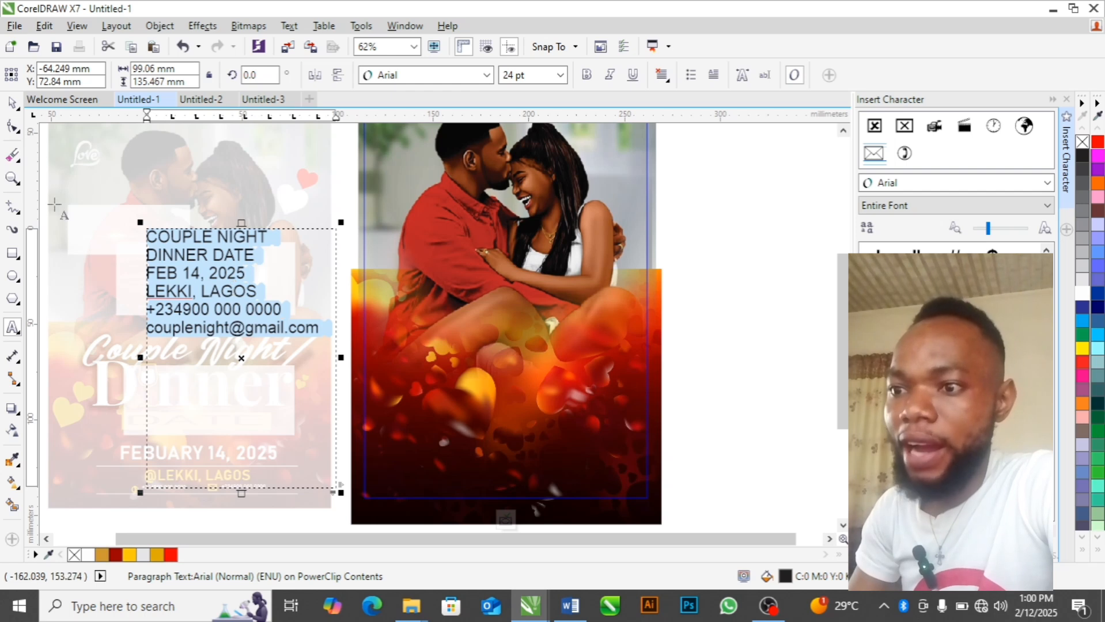
Step: Add a slash after COUPLE NIGHT in the first line of the event text
{"action": "left_click", "coordinate": [189, 245]}
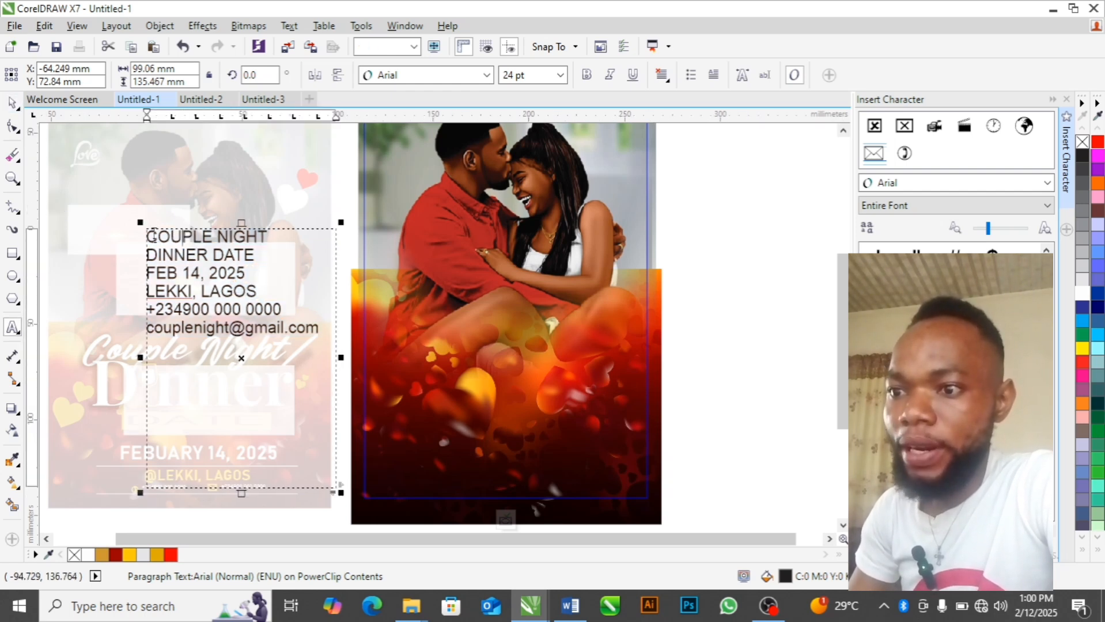
{"action": "left_click_drag", "start_coordinate": [149, 236], "coordinate": [273, 238]}
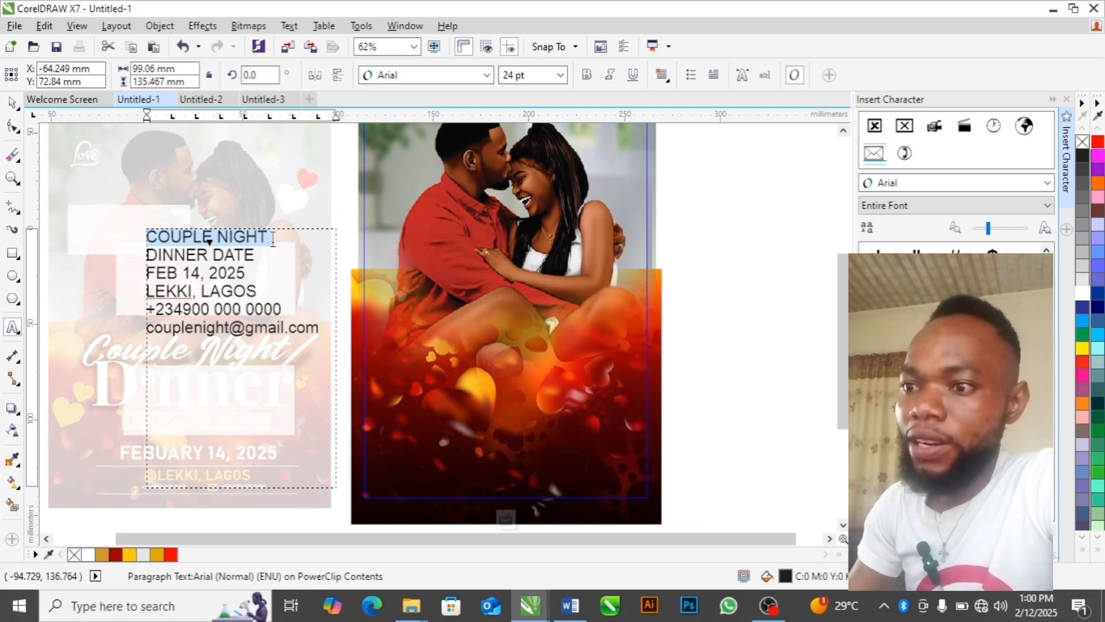
{"action": "left_click", "coordinate": [273, 239]}
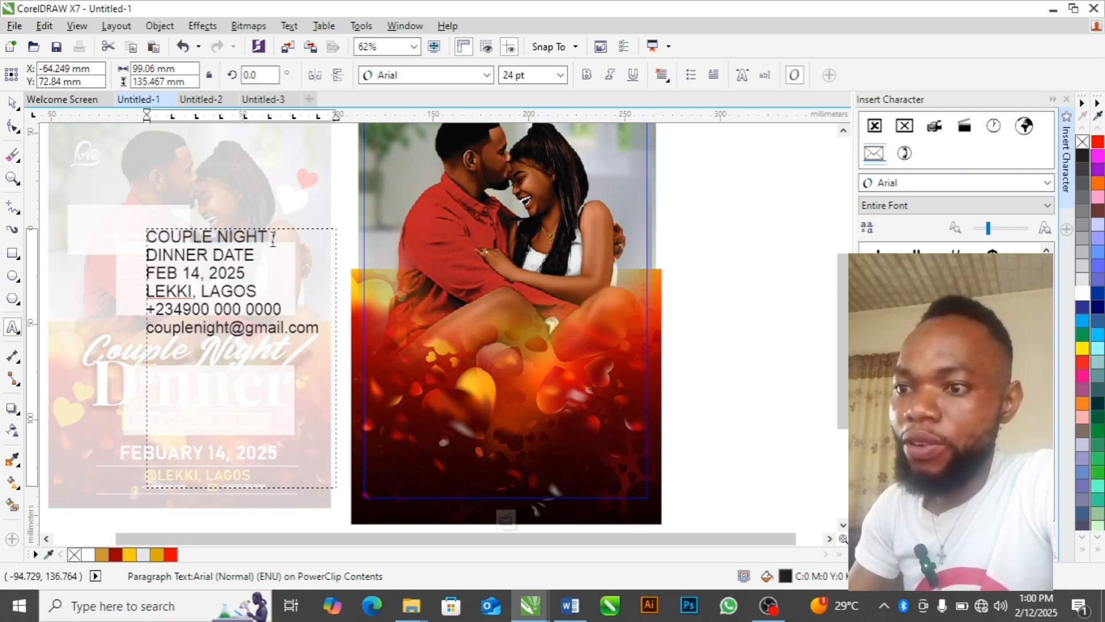
{"action": "type", "text": "/"}
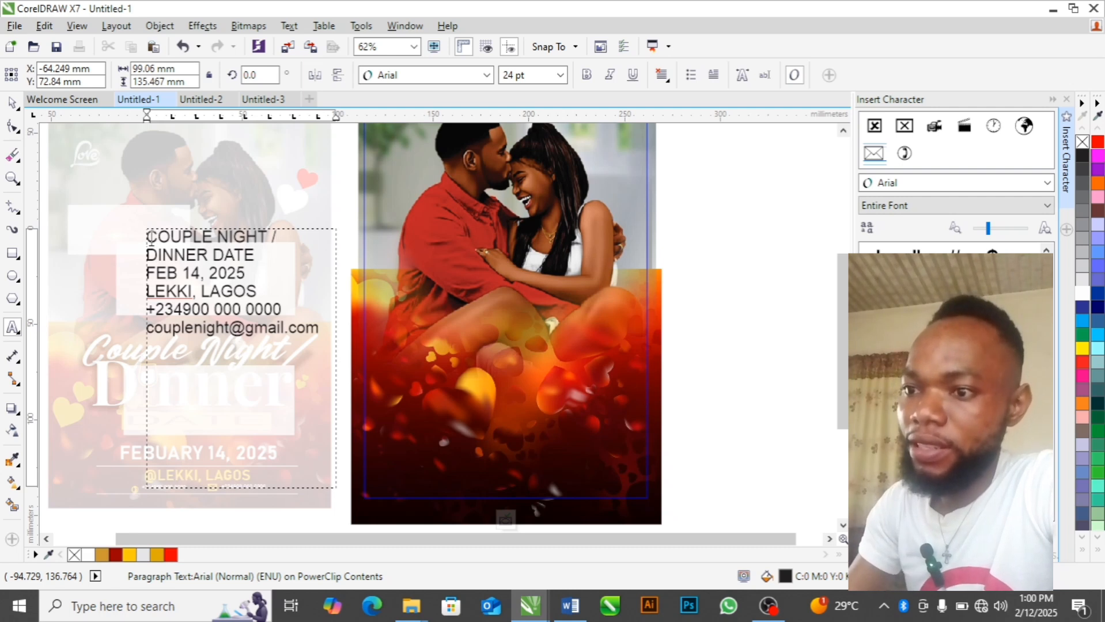
Step: Copy the line "COUPLE NIGHT /" into a separate artistic text object on the hearts area below the couple
{"action": "left_click_drag", "start_coordinate": [150, 239], "coordinate": [282, 237]}
{"action": "key", "text": "ctrl+c"}
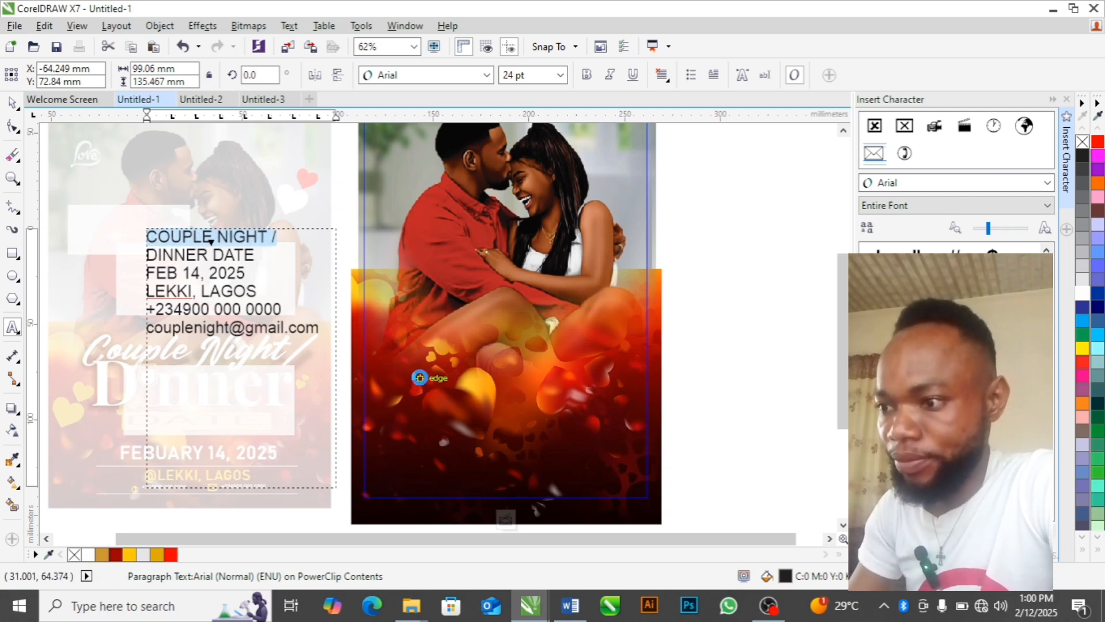
{"action": "left_click", "coordinate": [423, 377]}
{"action": "key", "text": "ctrl+v"}
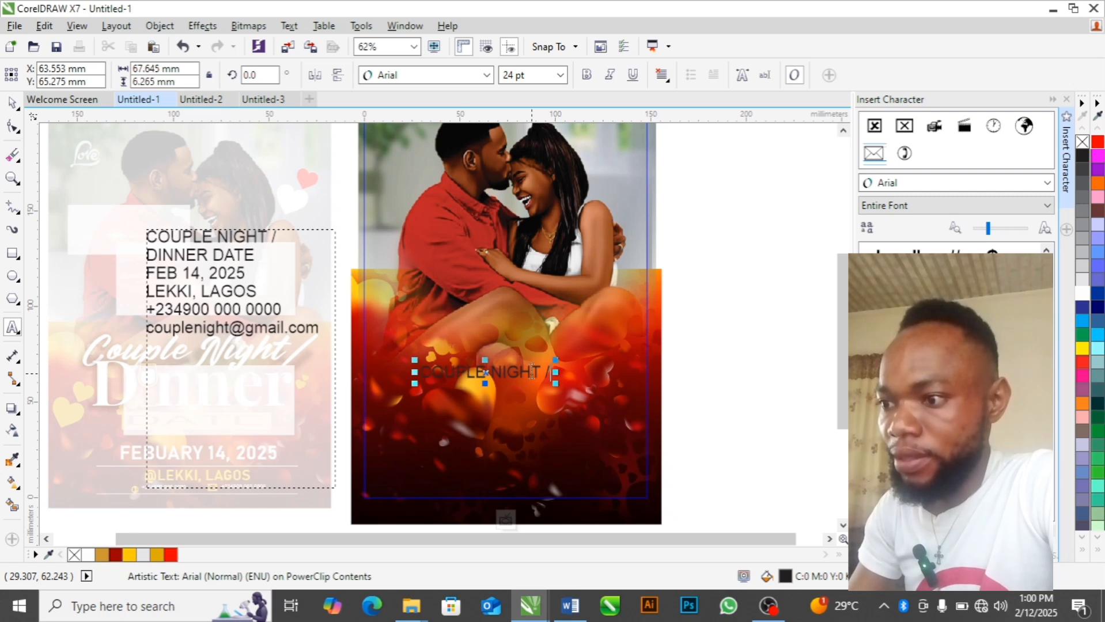
Step: Enlarge the COUPLE NIGHT / heading to about 121 mm wide, shift it just below the couple, and fill it white
{"action": "left_click_drag", "start_coordinate": [555, 362], "coordinate": [656, 353]}
{"action": "left_click_drag", "start_coordinate": [536, 369], "coordinate": [510, 352]}
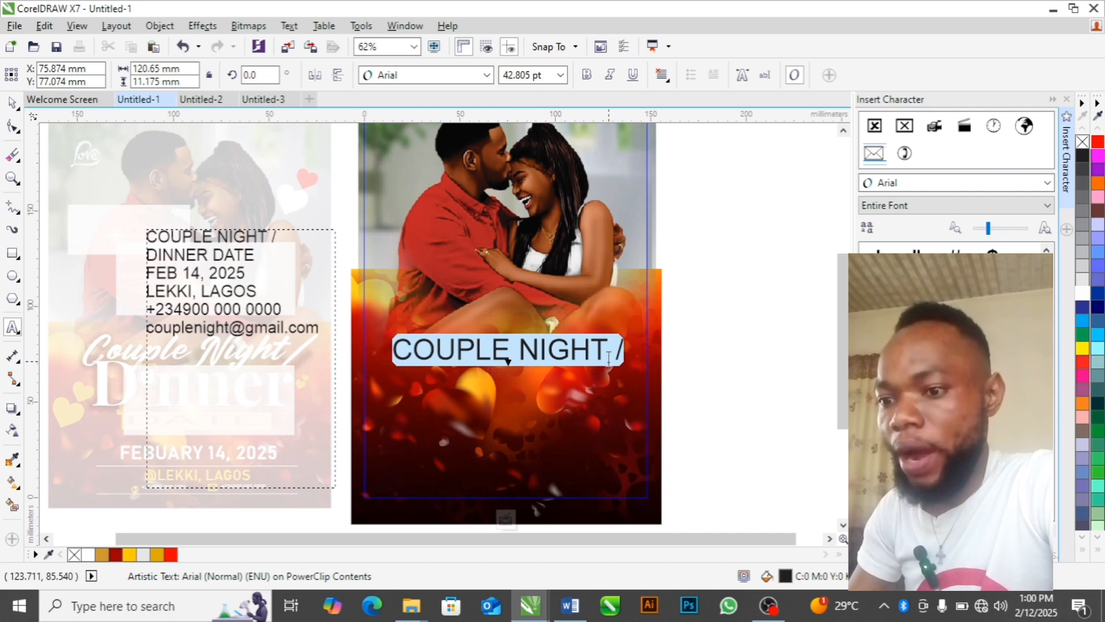
{"action": "left_click", "coordinate": [88, 556]}
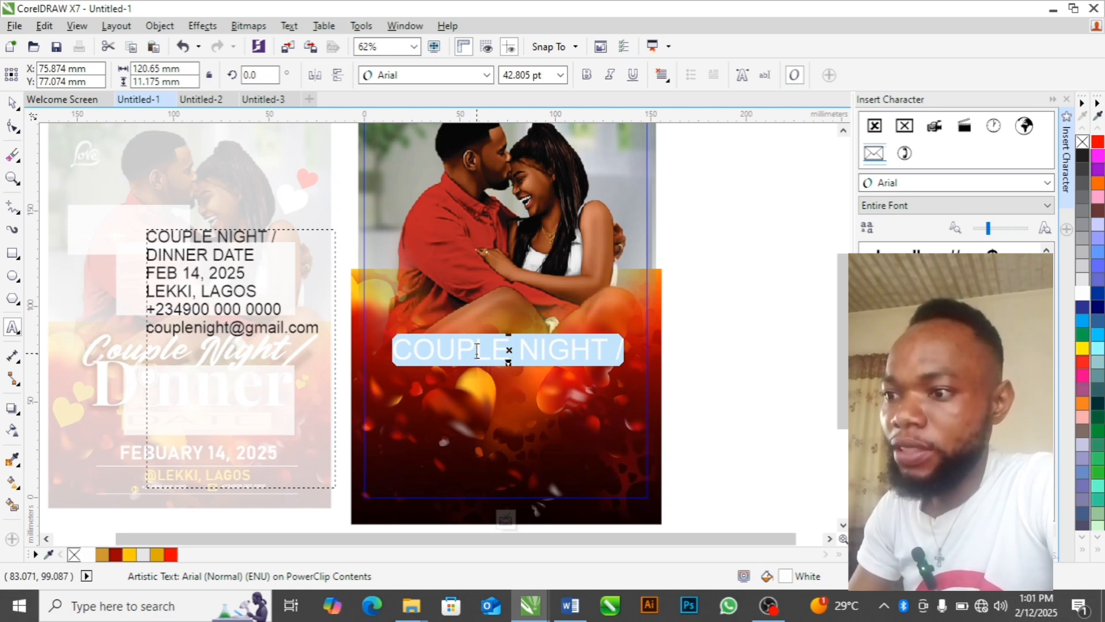
Step: Change the COUPLE NIGHT / heading to Title Case, then enlarge it to about 106 mm wide and raise it slightly
{"action": "key", "text": "shift+F3"}
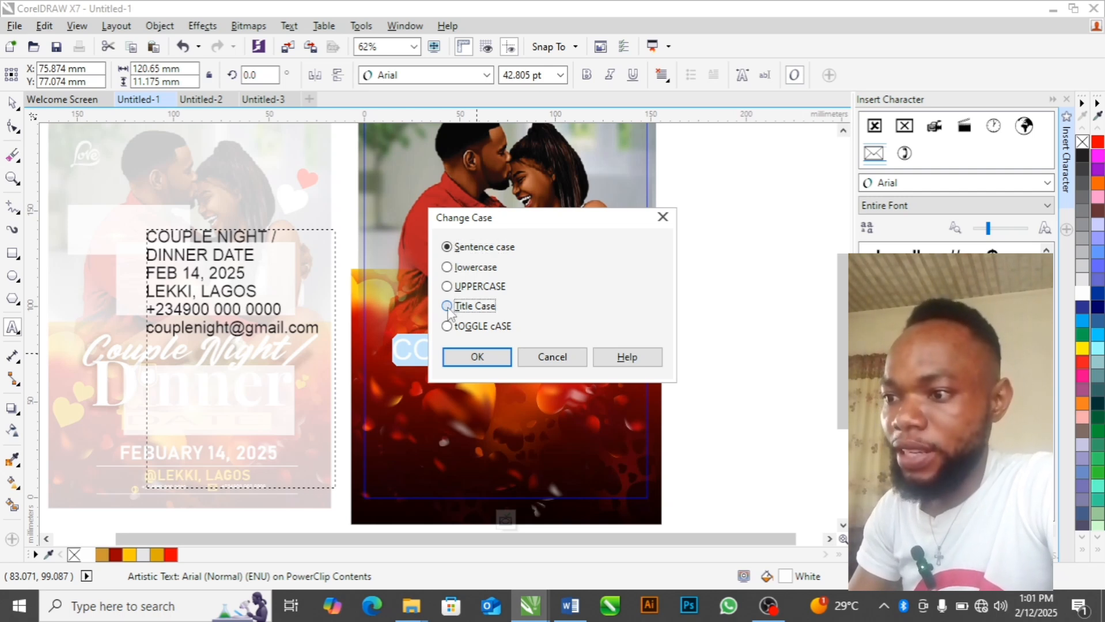
{"action": "left_click", "coordinate": [476, 359]}
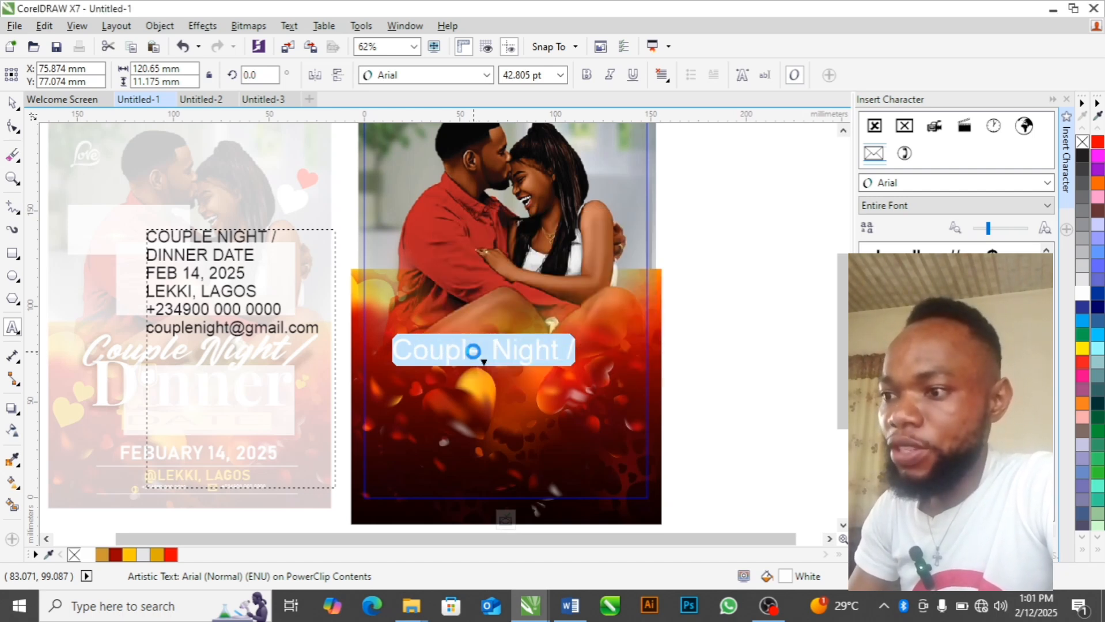
{"action": "left_click_drag", "start_coordinate": [534, 363], "coordinate": [618, 371]}
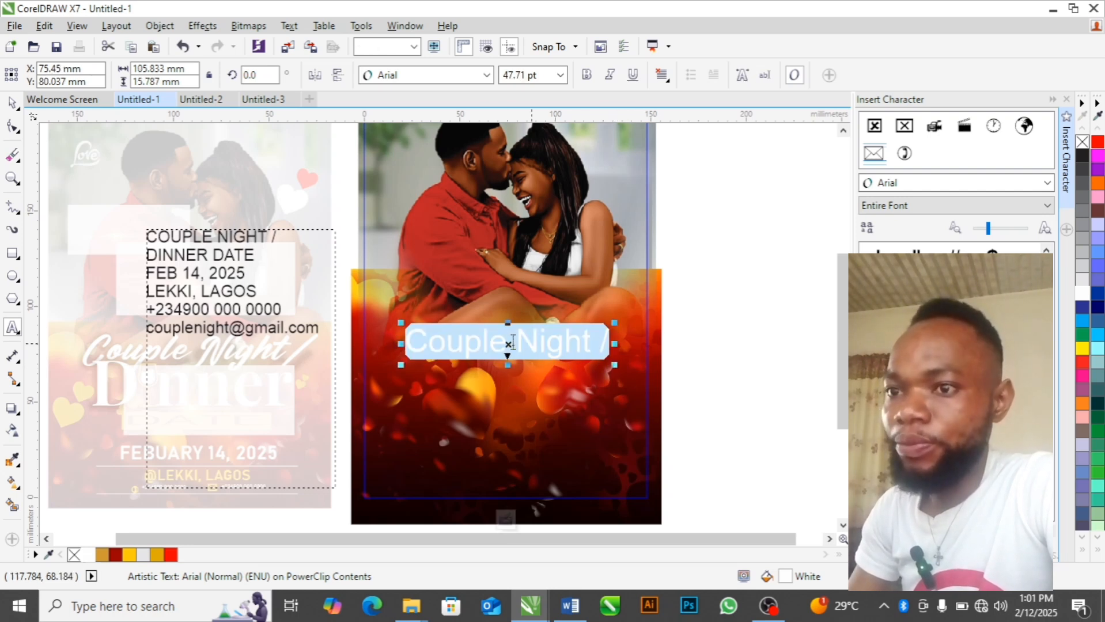
{"action": "left_click_drag", "start_coordinate": [509, 345], "coordinate": [514, 339]}
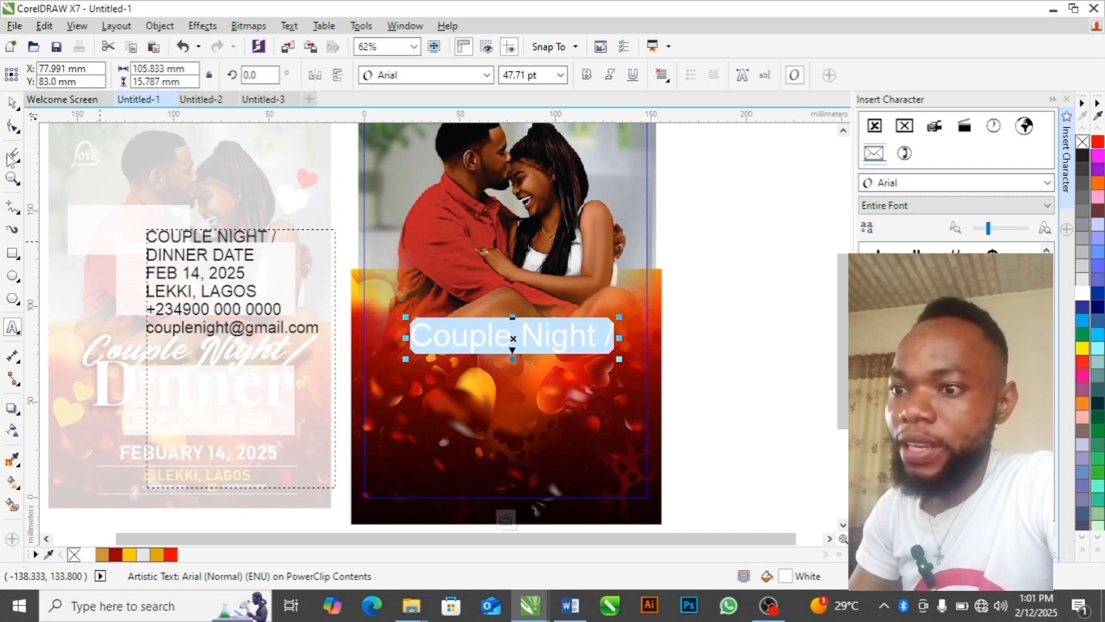
Step: Copy the word DINNER into its own artistic text, enlarge it to about 73 pt, and place it under the Couple Night / heading
{"action": "left_click", "coordinate": [11, 106]}
{"action": "left_click", "coordinate": [149, 254]}
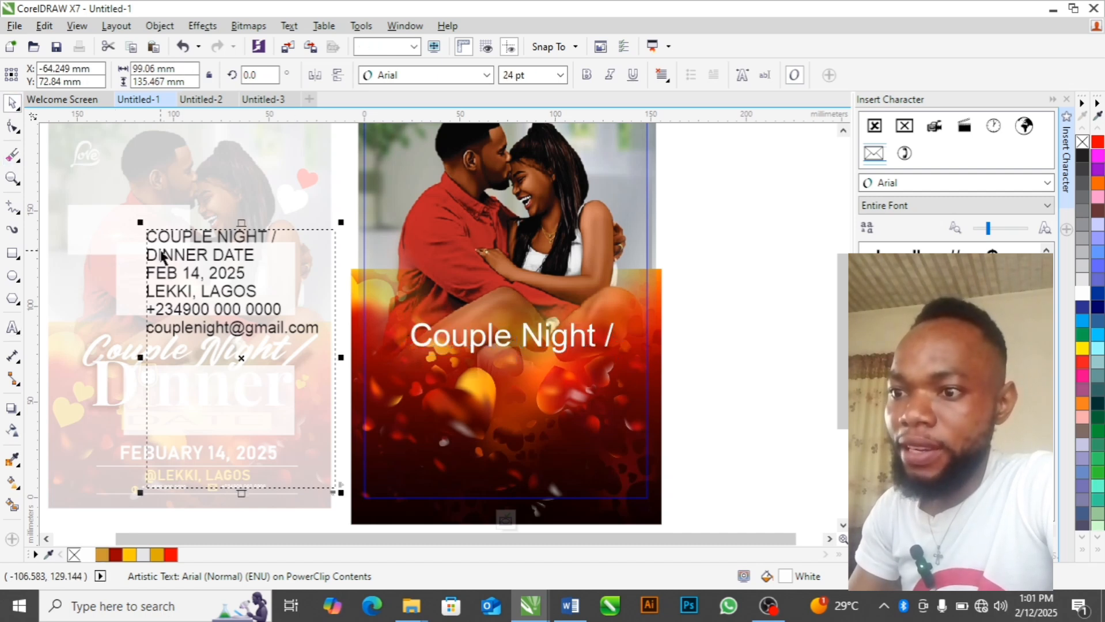
{"action": "left_click_drag", "start_coordinate": [149, 254], "coordinate": [208, 254]}
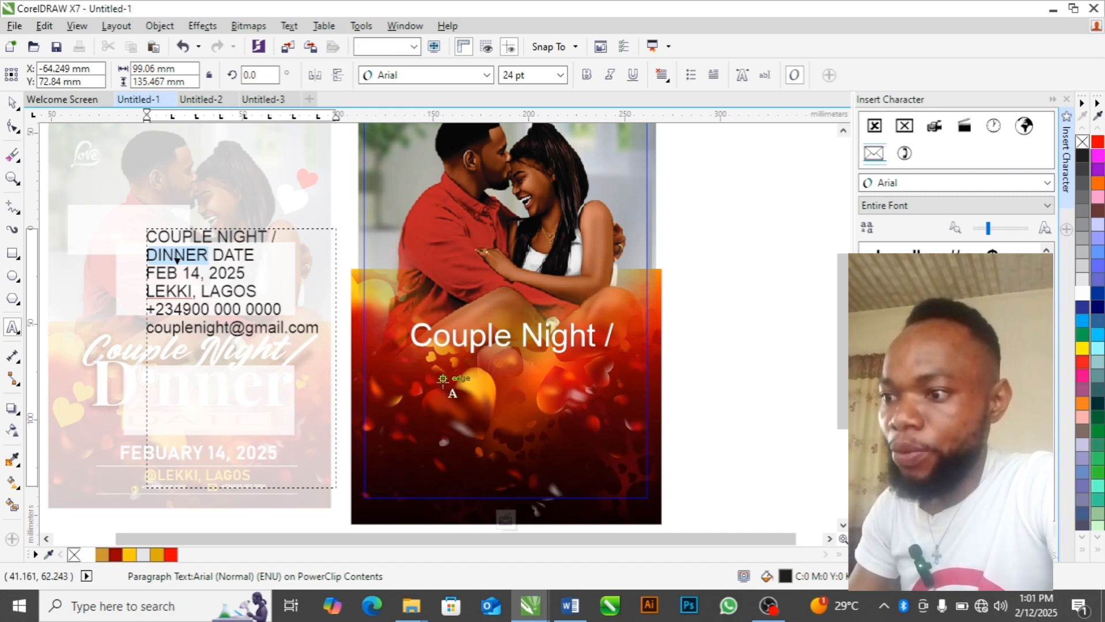
{"action": "left_click_drag", "start_coordinate": [443, 379], "coordinate": [443, 380]}
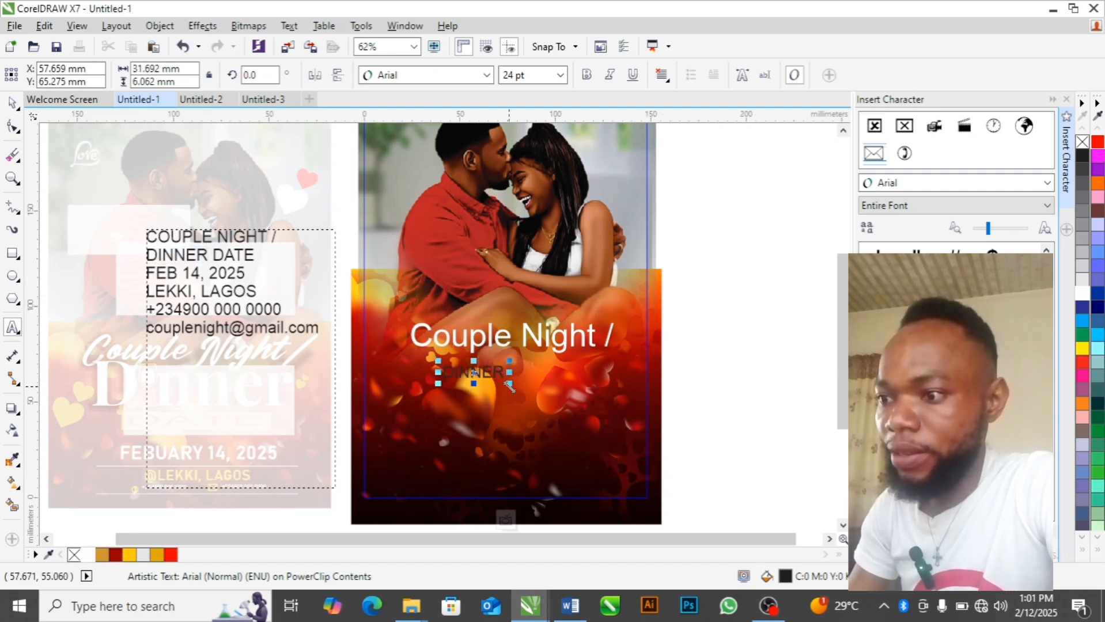
{"action": "left_click_drag", "start_coordinate": [510, 387], "coordinate": [633, 438]}
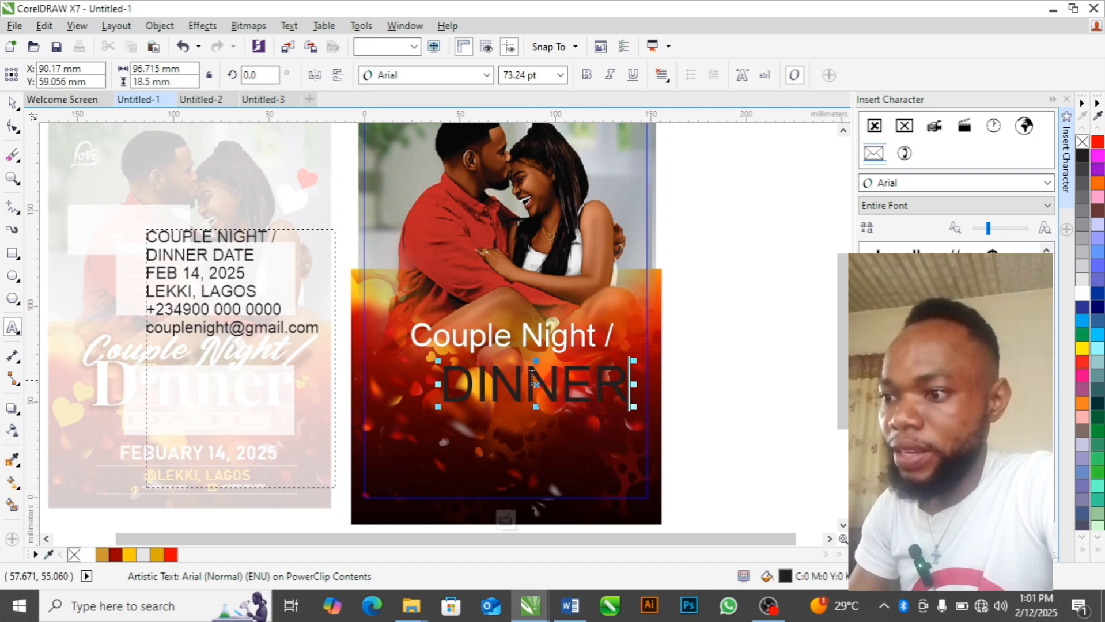
{"action": "left_click_drag", "start_coordinate": [533, 379], "coordinate": [515, 380]}
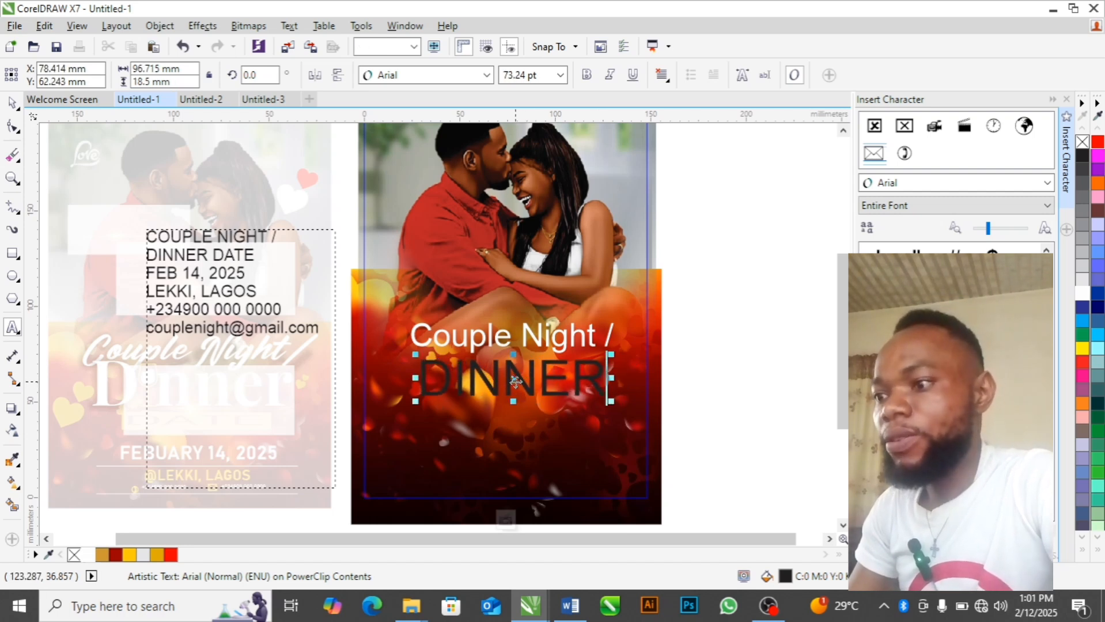
Step: Change DINNER to Title Case and recentre it beneath the Couple Night / heading
{"action": "double_click", "coordinate": [515, 380]}
{"action": "key", "text": "shift+F3"}
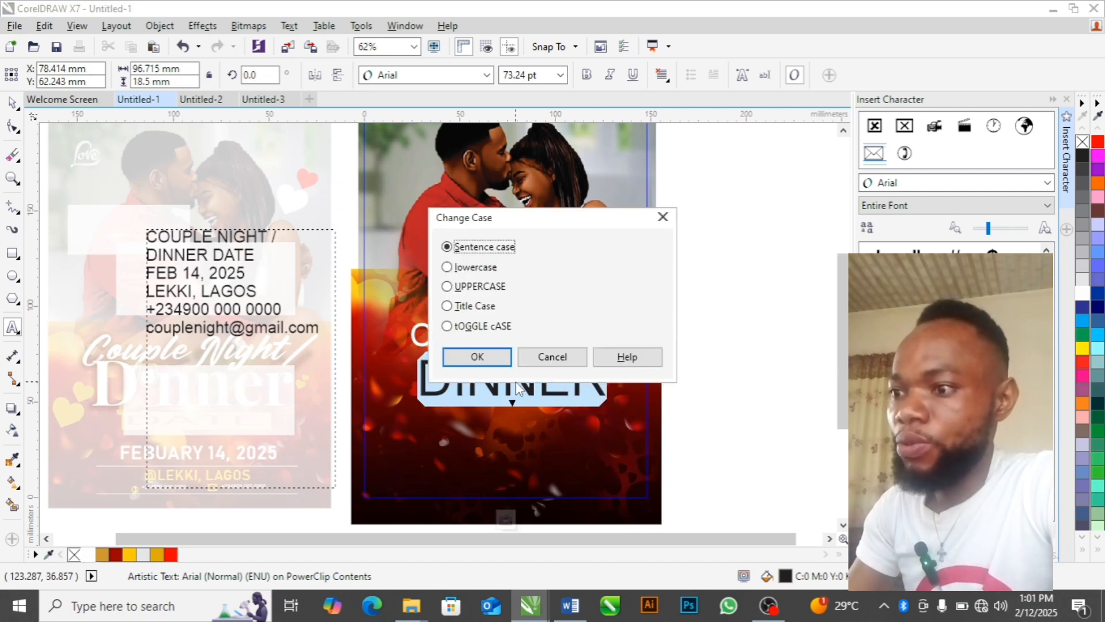
{"action": "key", "text": "Down"}
{"action": "key", "text": "Down"}
{"action": "key", "text": "Down"}
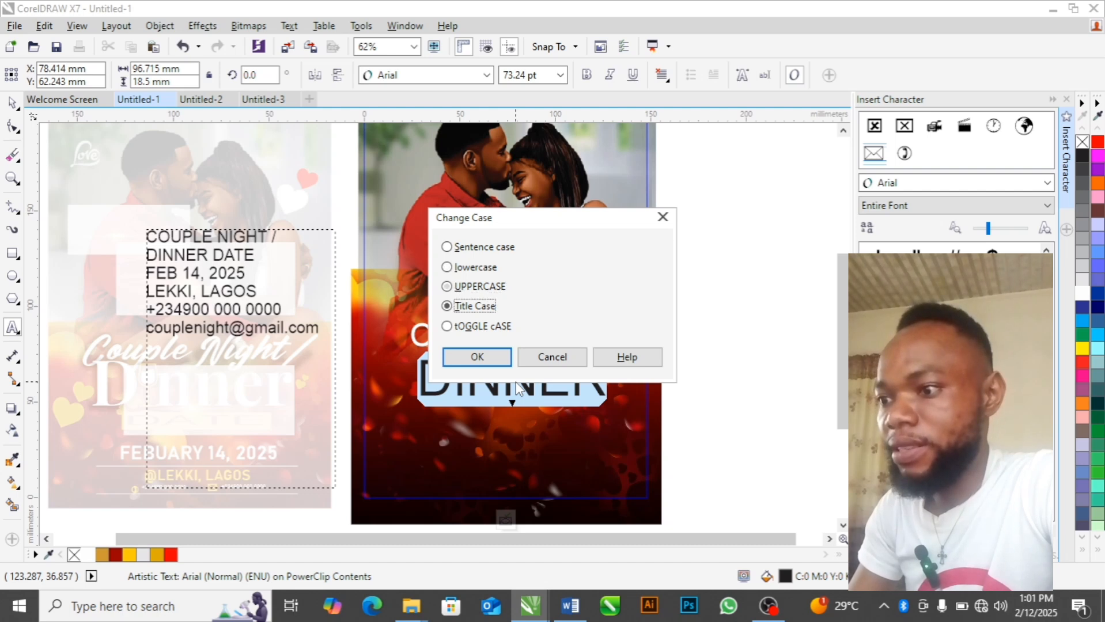
{"action": "key", "text": "Return"}
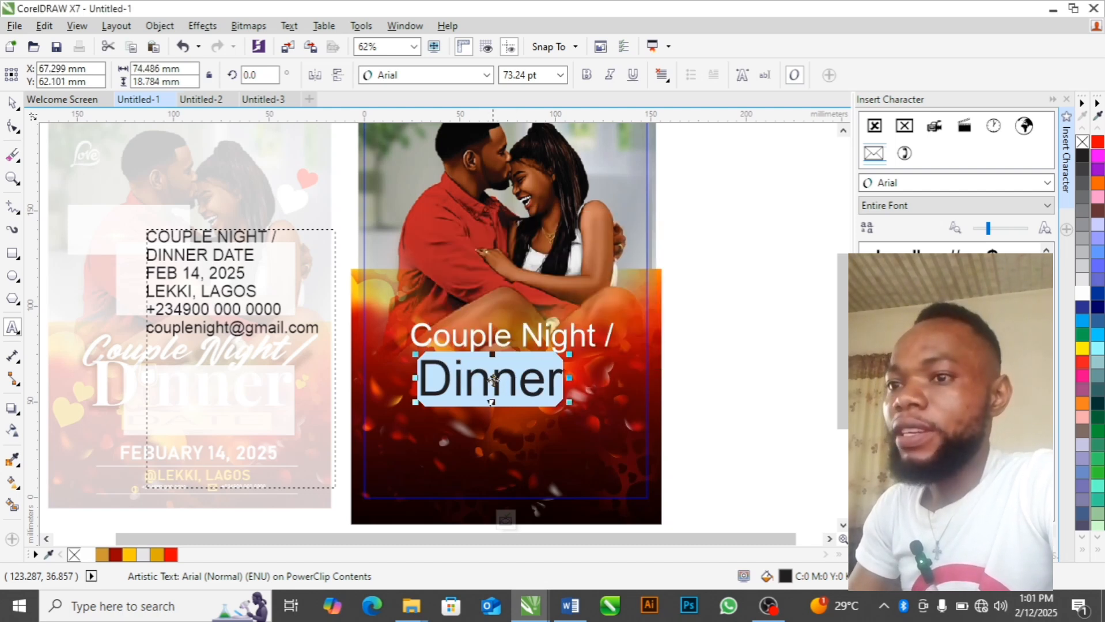
{"action": "left_click_drag", "start_coordinate": [491, 379], "coordinate": [507, 377]}
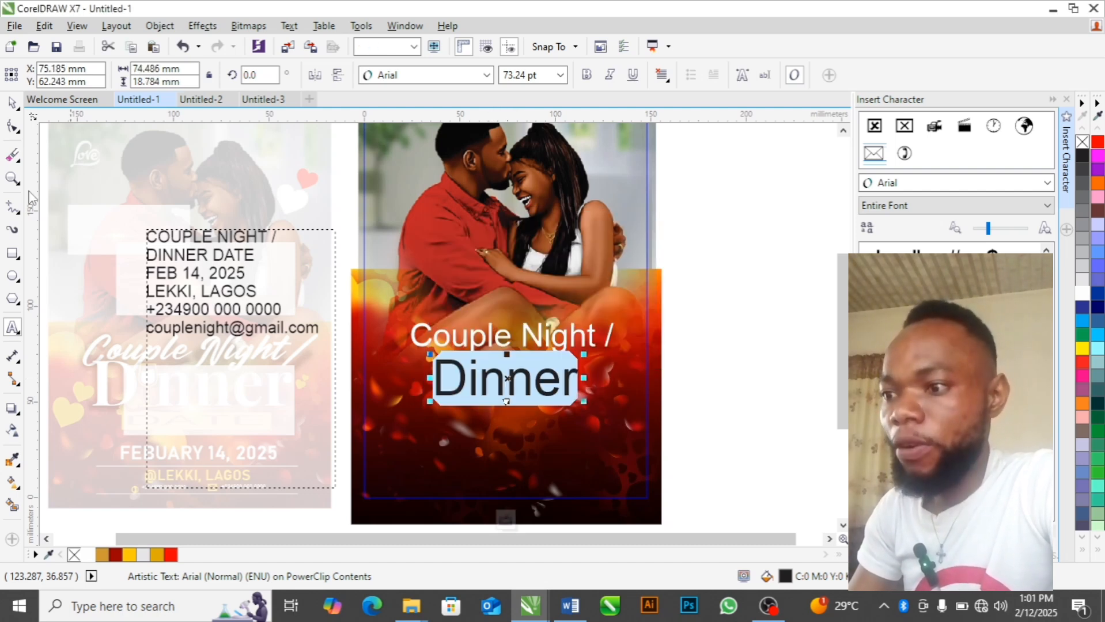
Step: Set the font of the Couple Night / heading to Billionstar
{"action": "left_click", "coordinate": [466, 338]}
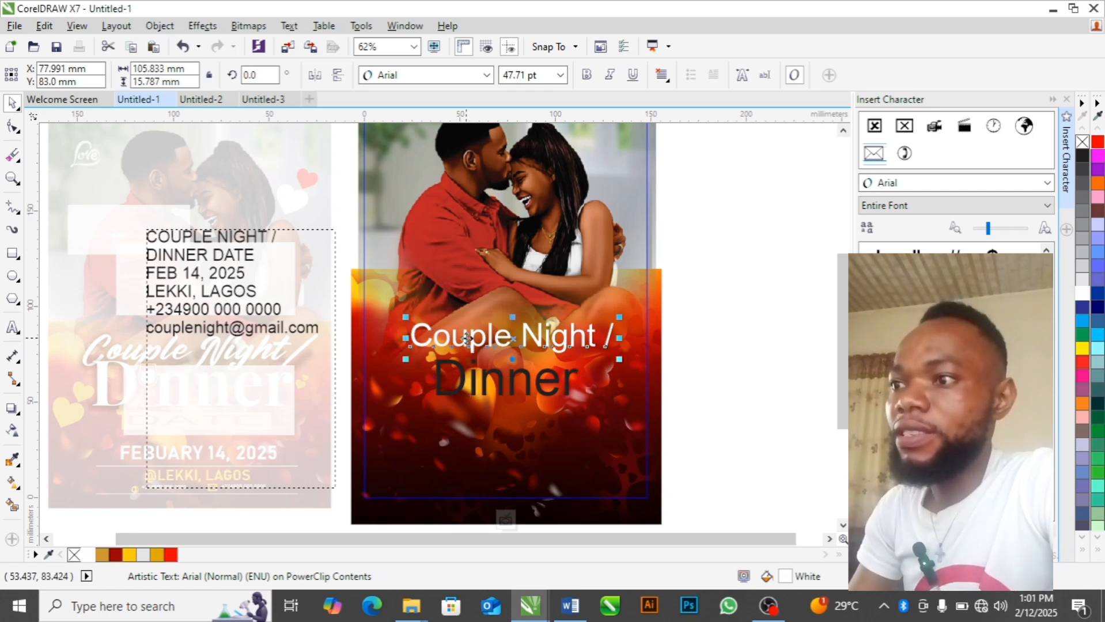
{"action": "left_click", "coordinate": [486, 78]}
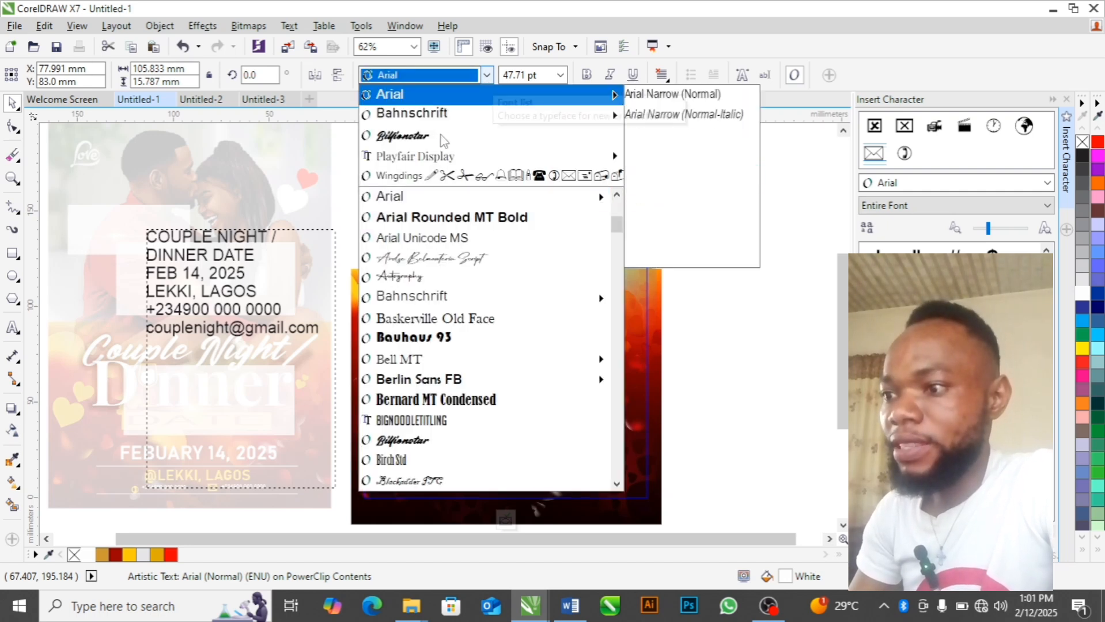
{"action": "left_click", "coordinate": [425, 137]}
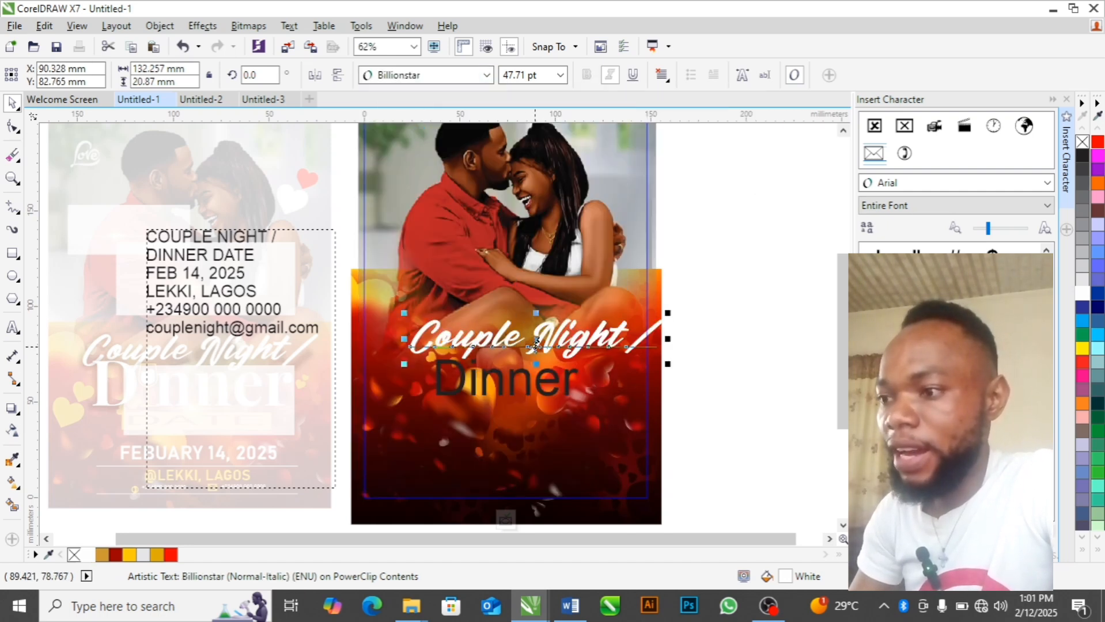
Step: Shrink the Couple Night / heading to about 113 mm wide and recentre it above the word Dinner
{"action": "left_click_drag", "start_coordinate": [537, 338], "coordinate": [513, 333]}
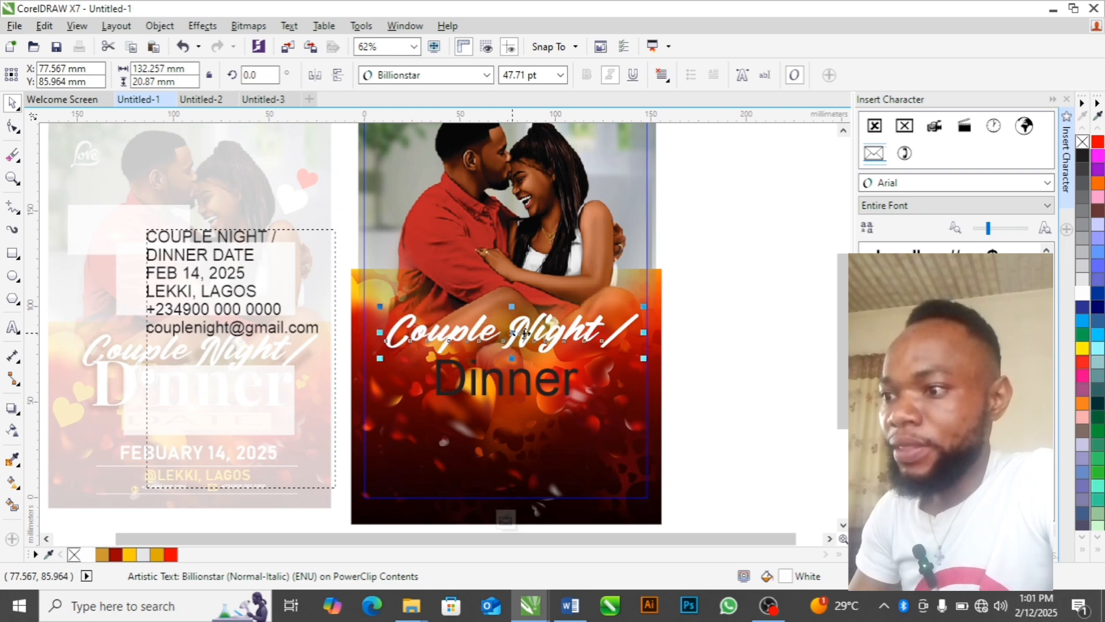
{"action": "left_click_drag", "start_coordinate": [644, 307], "coordinate": [625, 310]}
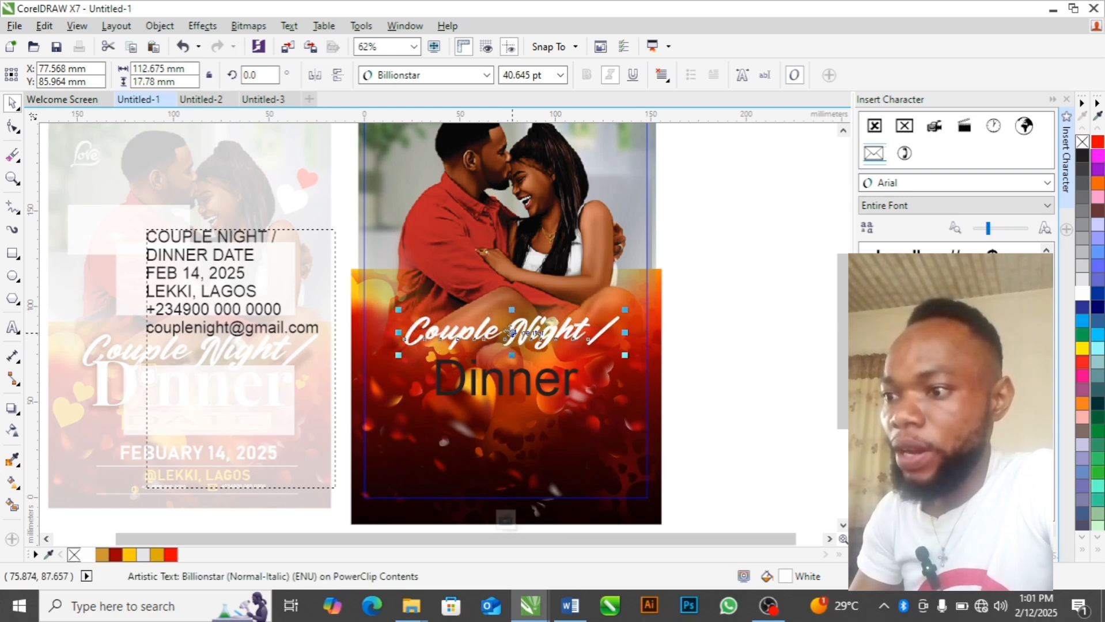
{"action": "left_click_drag", "start_coordinate": [510, 329], "coordinate": [510, 332]}
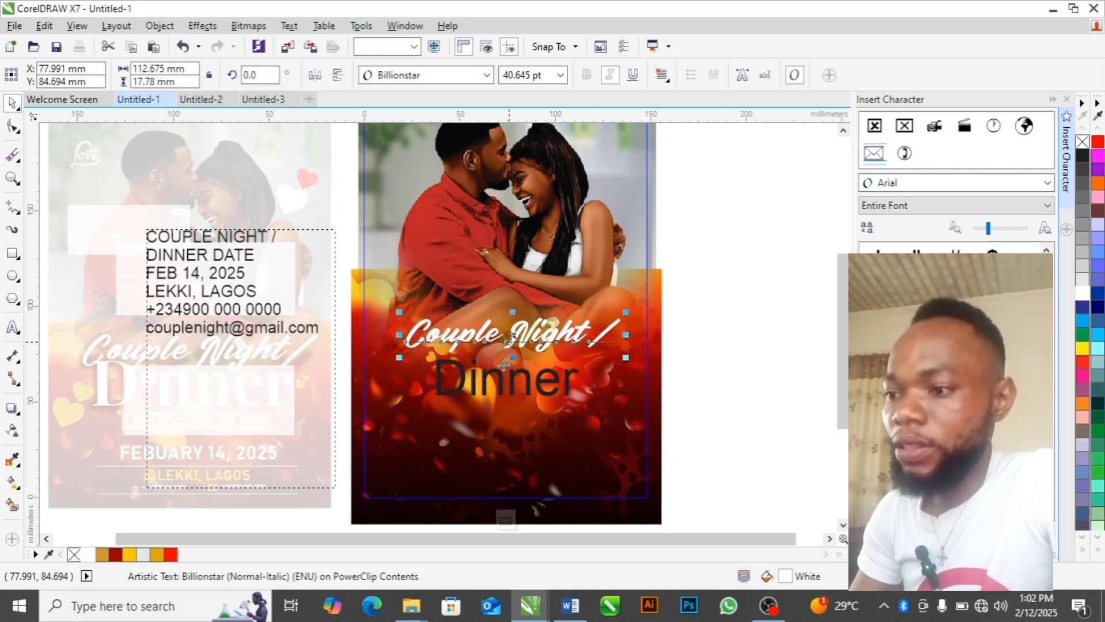
Step: Set the font of the word Dinner to Playfair Display (Bold)
{"action": "left_click", "coordinate": [483, 387]}
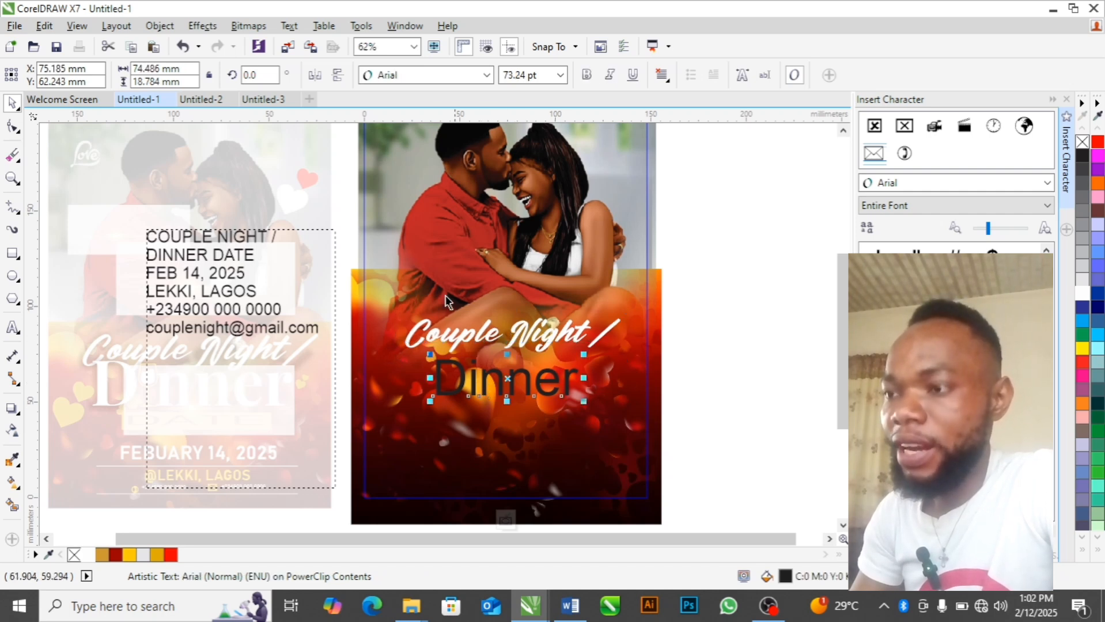
{"action": "left_click", "coordinate": [486, 76]}
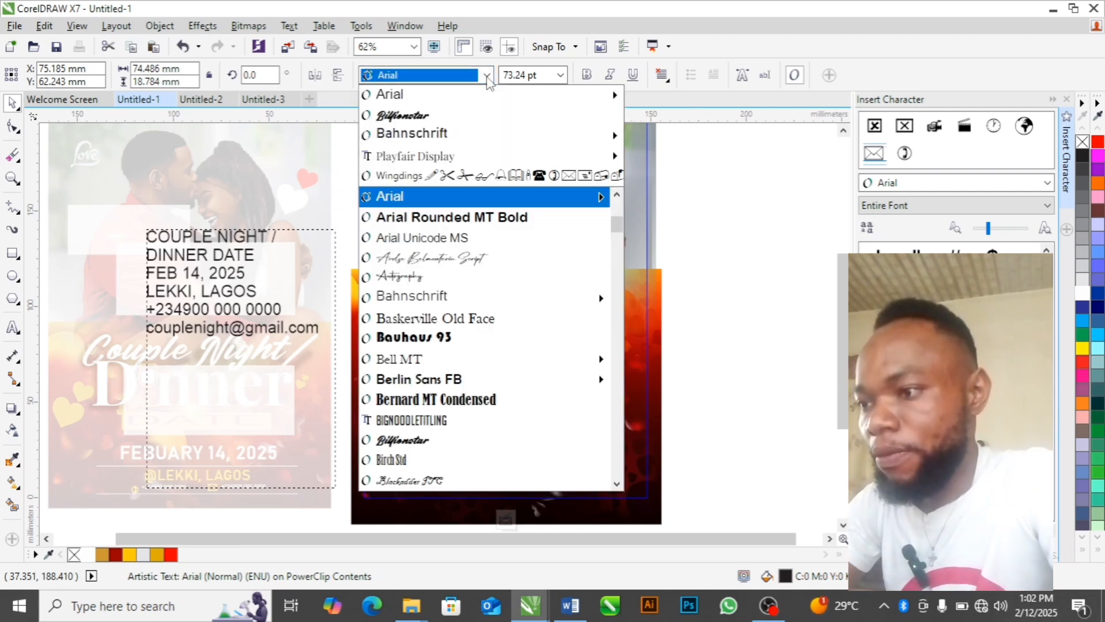
{"action": "type", "text": "Pla"}
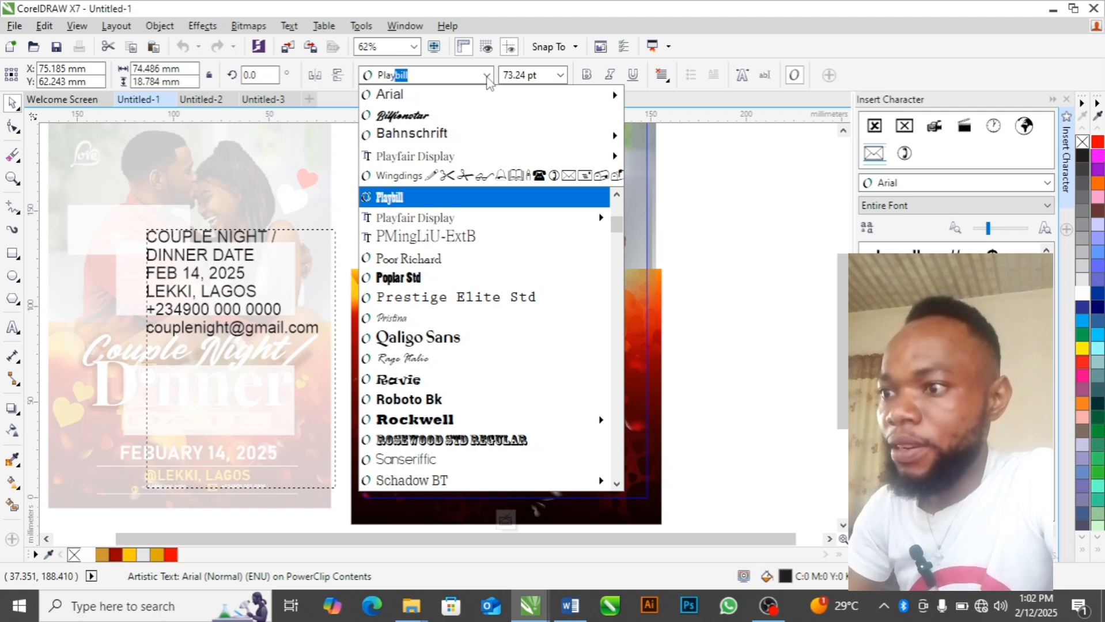
{"action": "type", "text": "yfair Display"}
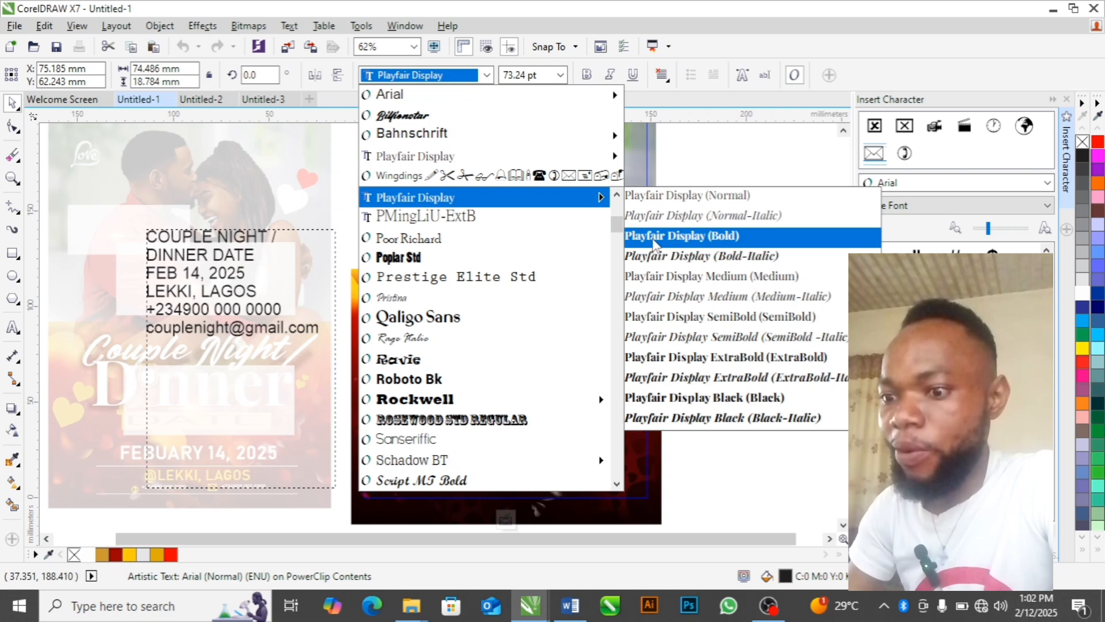
{"action": "left_click", "coordinate": [654, 243]}
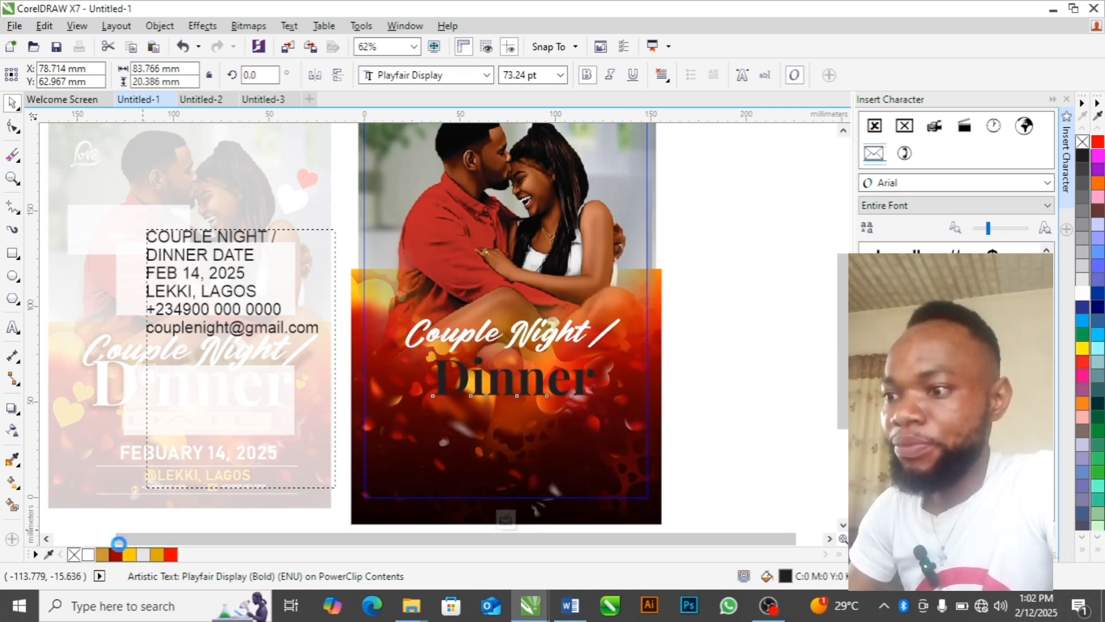
Step: Fill Dinner with white, enlarge it to about 79 pt, and tuck it centred directly under the Couple Night / heading
{"action": "left_click", "coordinate": [88, 555]}
{"action": "left_click_drag", "start_coordinate": [514, 376], "coordinate": [503, 367]}
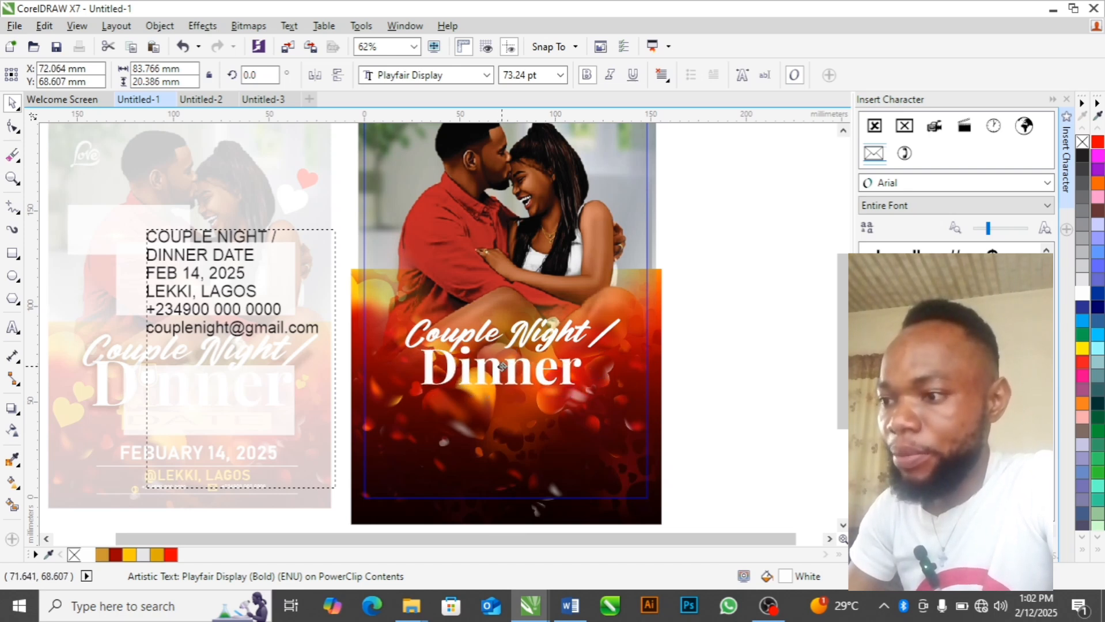
{"action": "left_click_drag", "start_coordinate": [588, 392], "coordinate": [602, 395]}
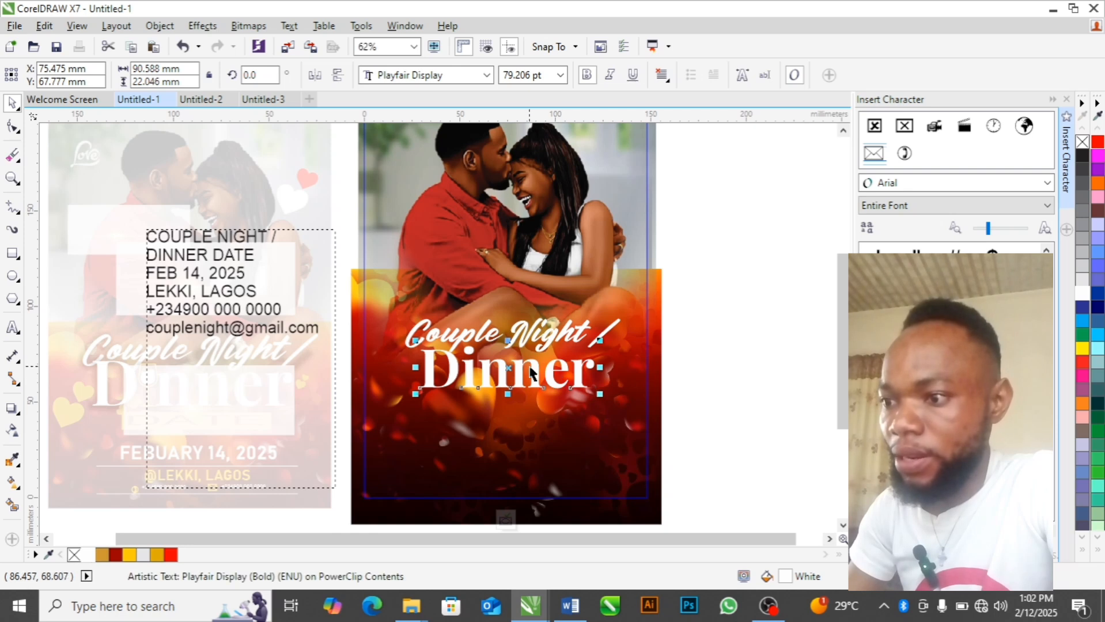
{"action": "left_click_drag", "start_coordinate": [535, 364], "coordinate": [534, 362]}
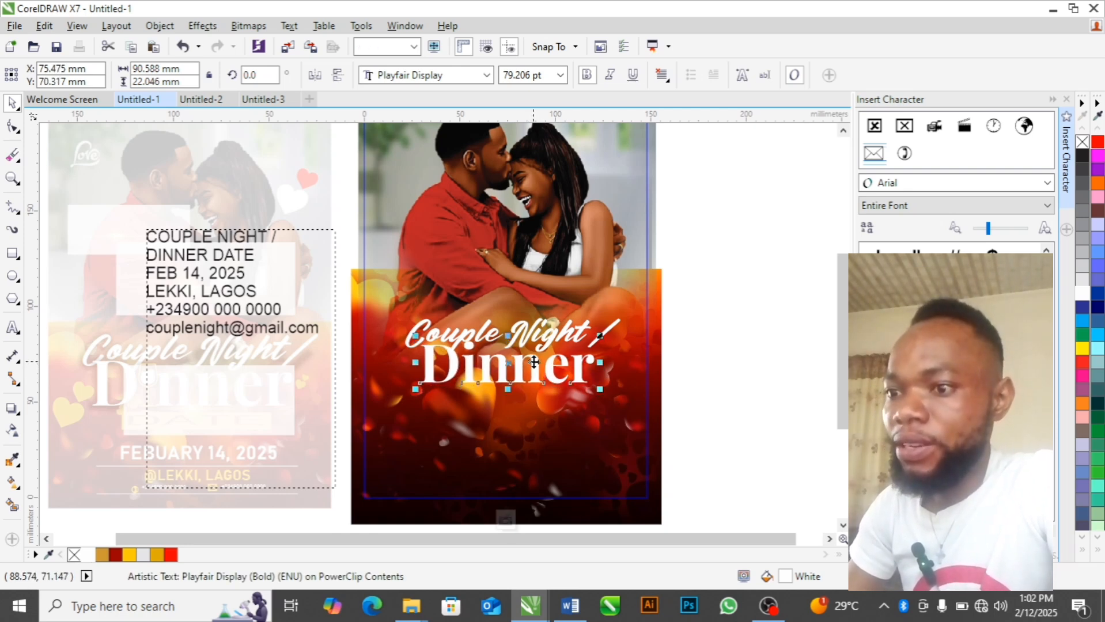
{"action": "left_click", "coordinate": [725, 390]}
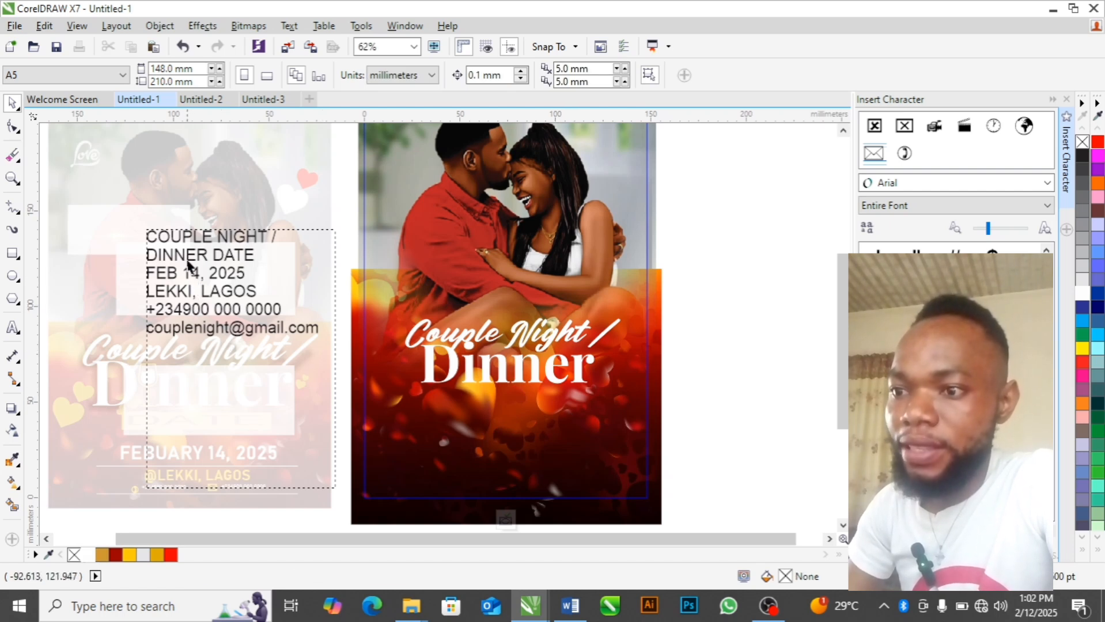
Step: Copy the word DATE into its own artistic text, enlarge it to about 61 pt, and place it beneath Dinner
{"action": "double_click", "coordinate": [216, 261]}
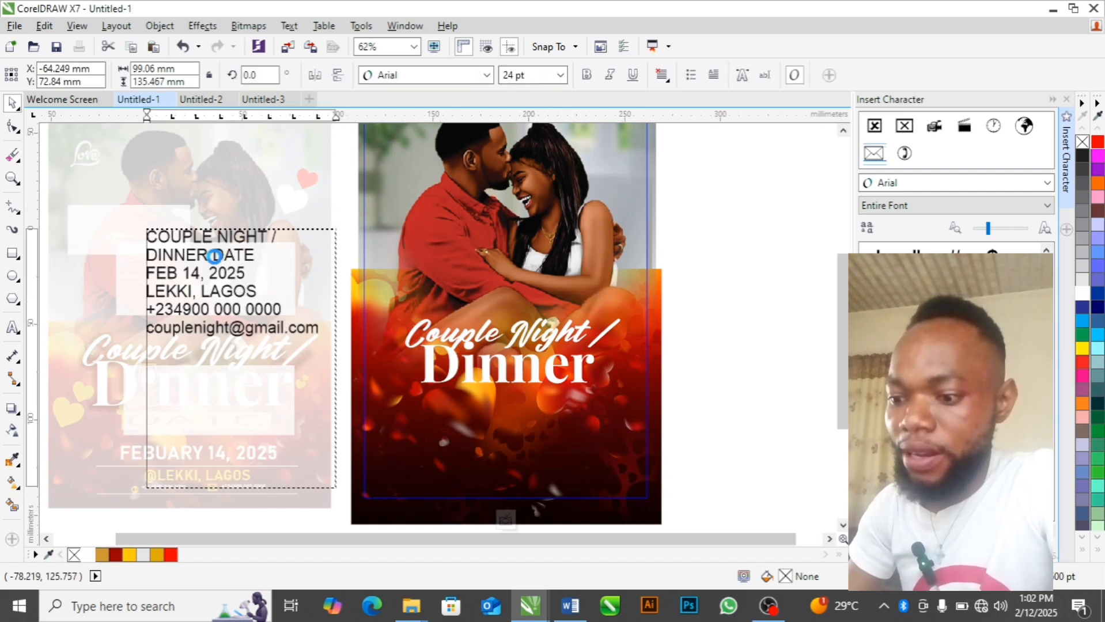
{"action": "left_click_drag", "start_coordinate": [213, 255], "coordinate": [248, 254]}
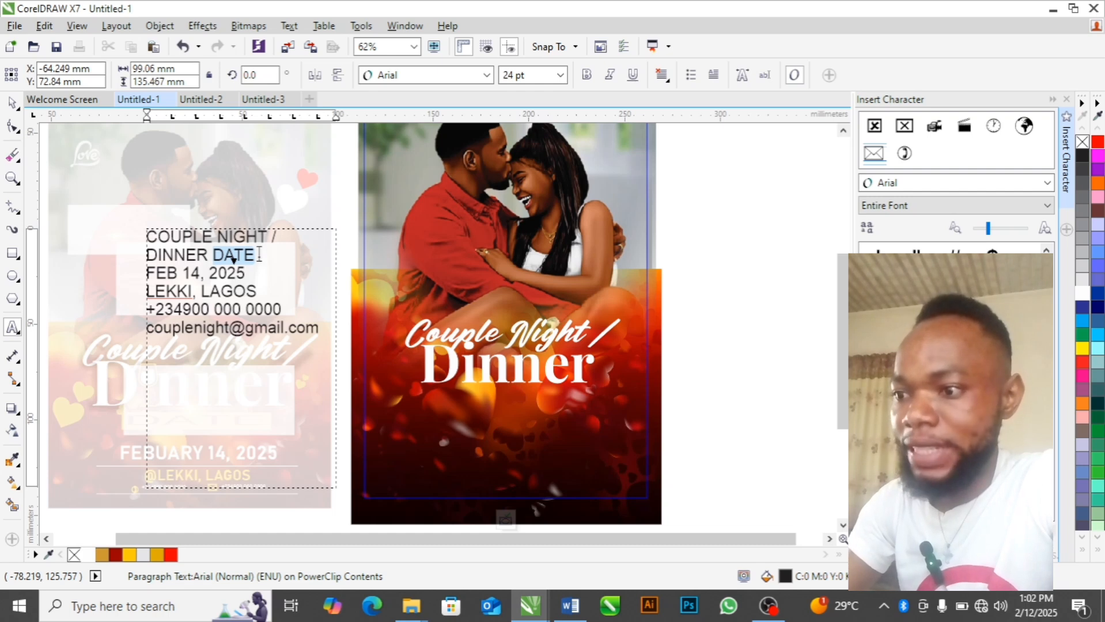
{"action": "left_click", "coordinate": [234, 259]}
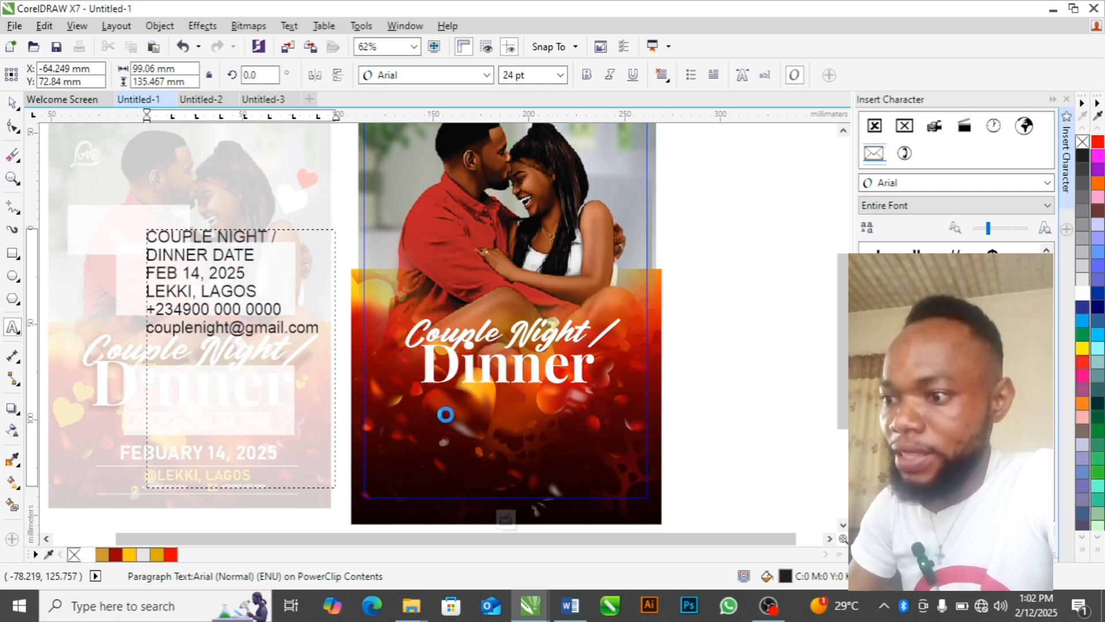
{"action": "left_click", "coordinate": [483, 413]}
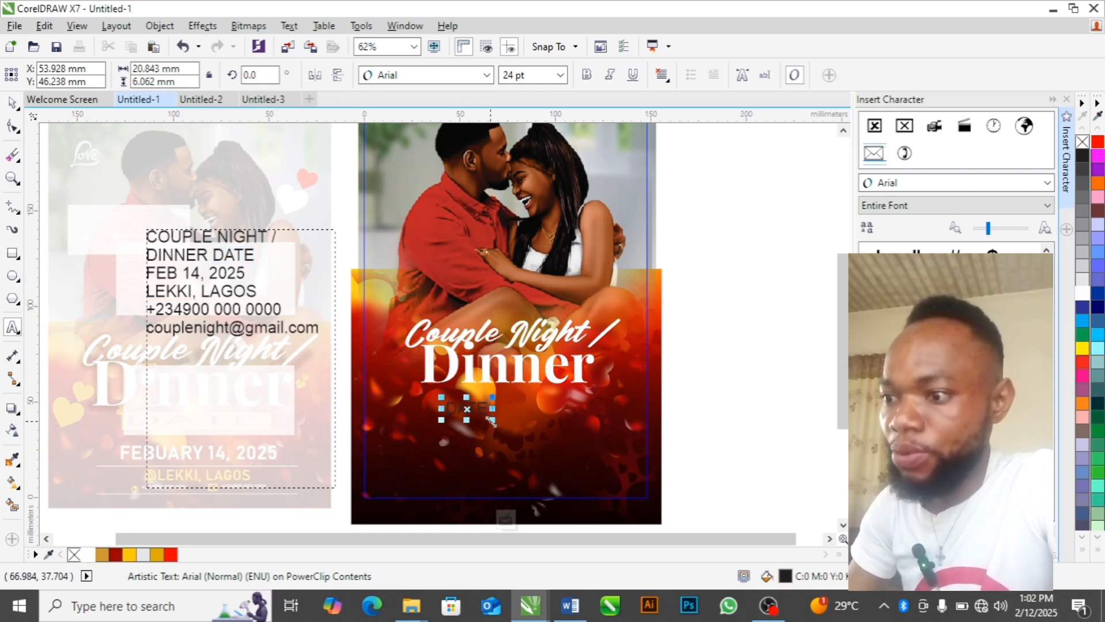
{"action": "left_click_drag", "start_coordinate": [492, 421], "coordinate": [553, 438]}
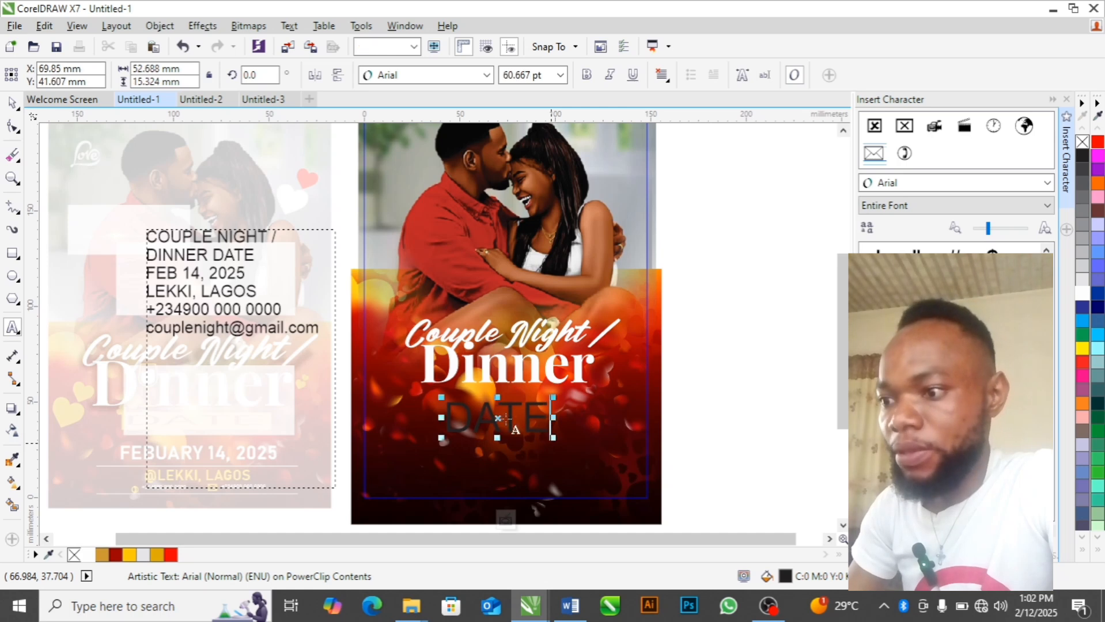
{"action": "left_click_drag", "start_coordinate": [497, 416], "coordinate": [509, 407]}
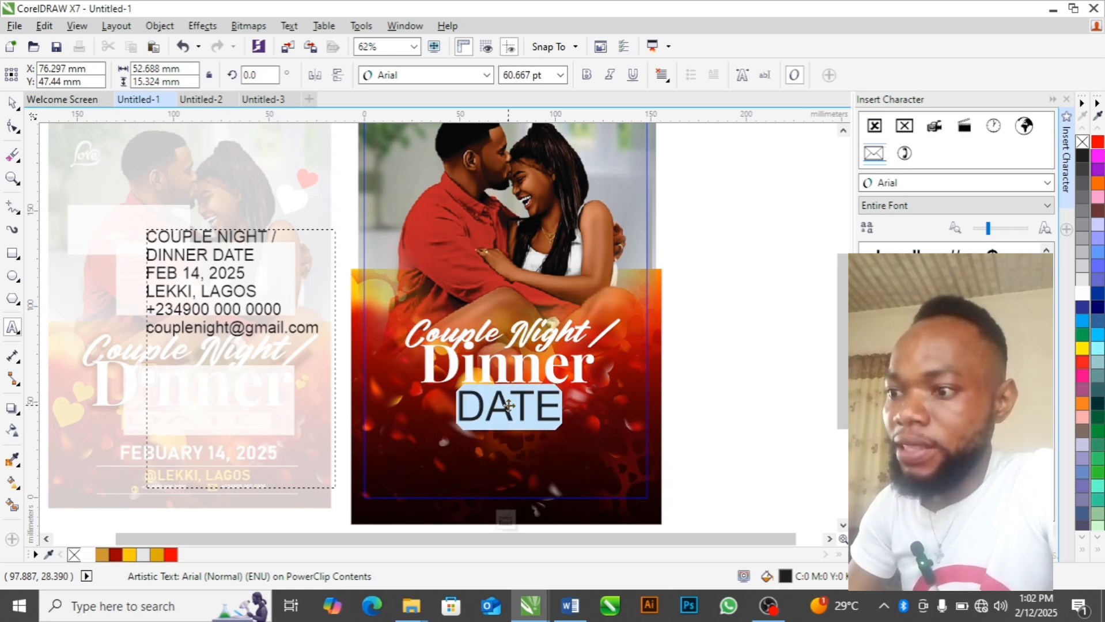
Step: Fill DATE with white and set its font to Bahnschrift after trying Billionstar
{"action": "left_click", "coordinate": [87, 556]}
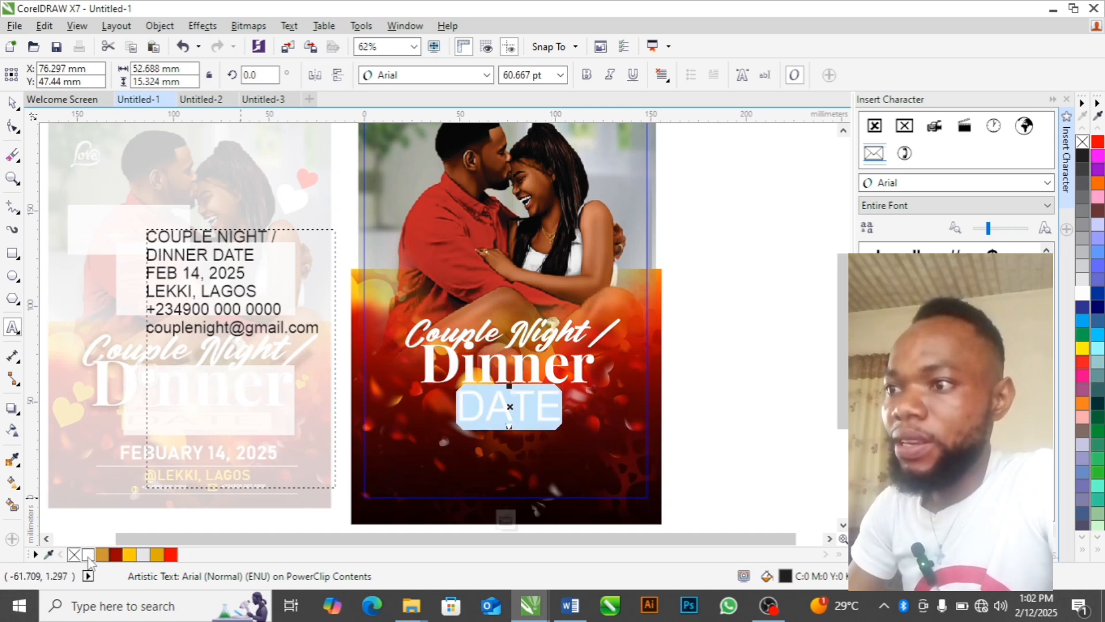
{"action": "left_click", "coordinate": [487, 76]}
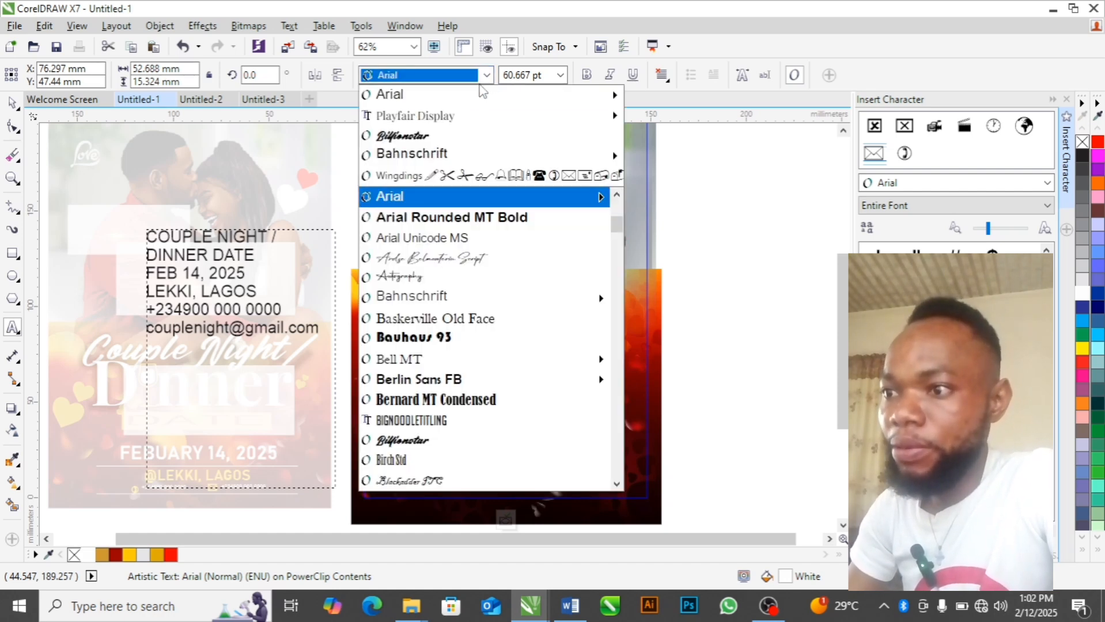
{"action": "left_click", "coordinate": [429, 143]}
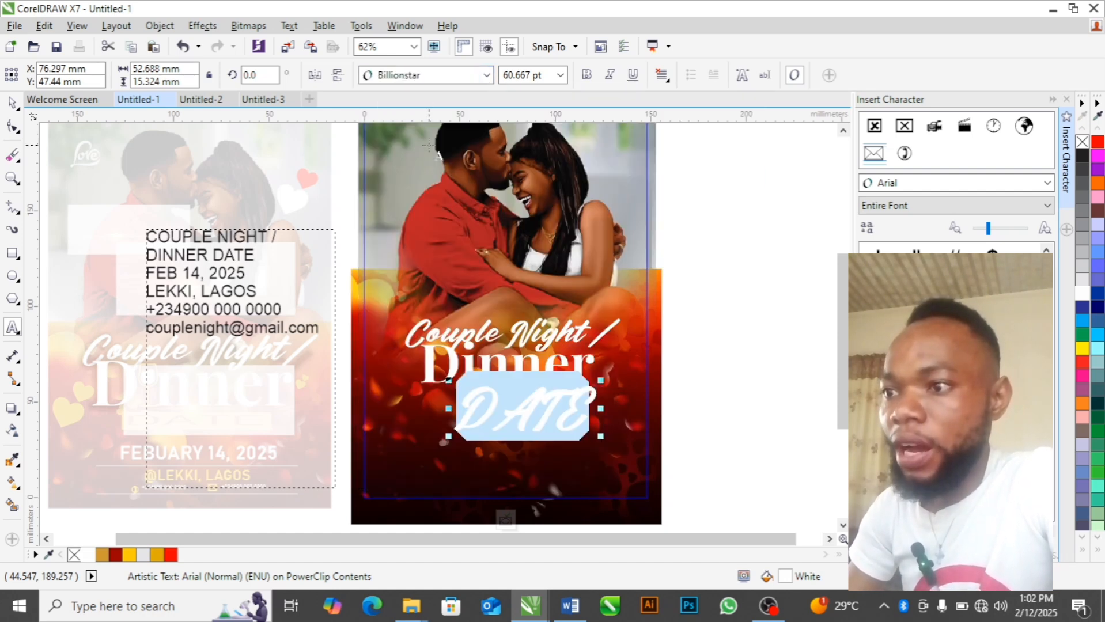
{"action": "left_click", "coordinate": [487, 79]}
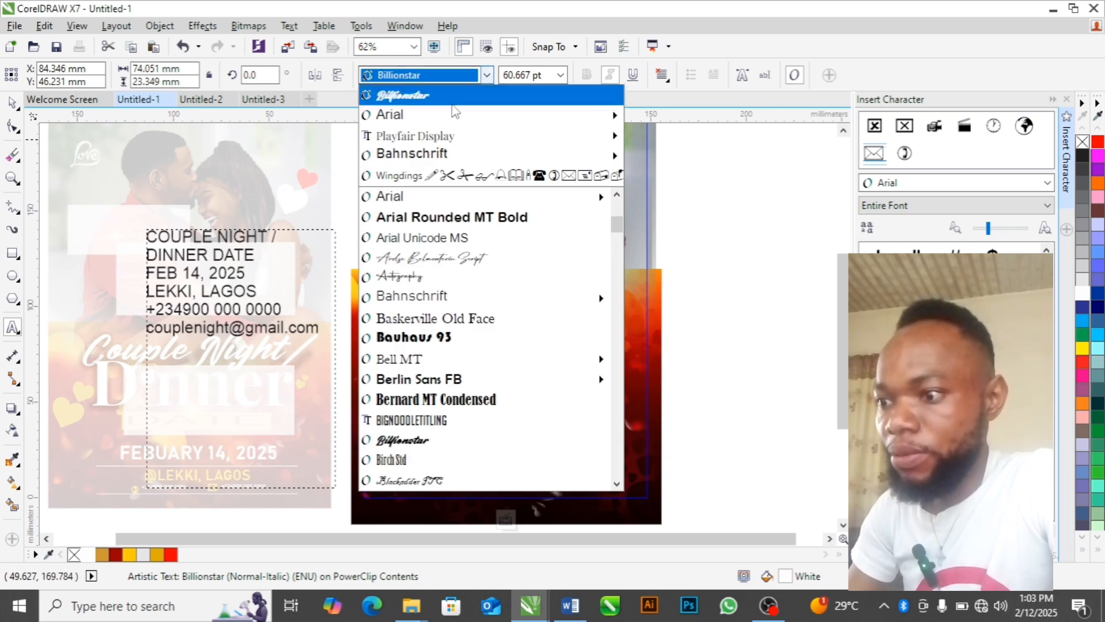
{"action": "left_click", "coordinate": [415, 159]}
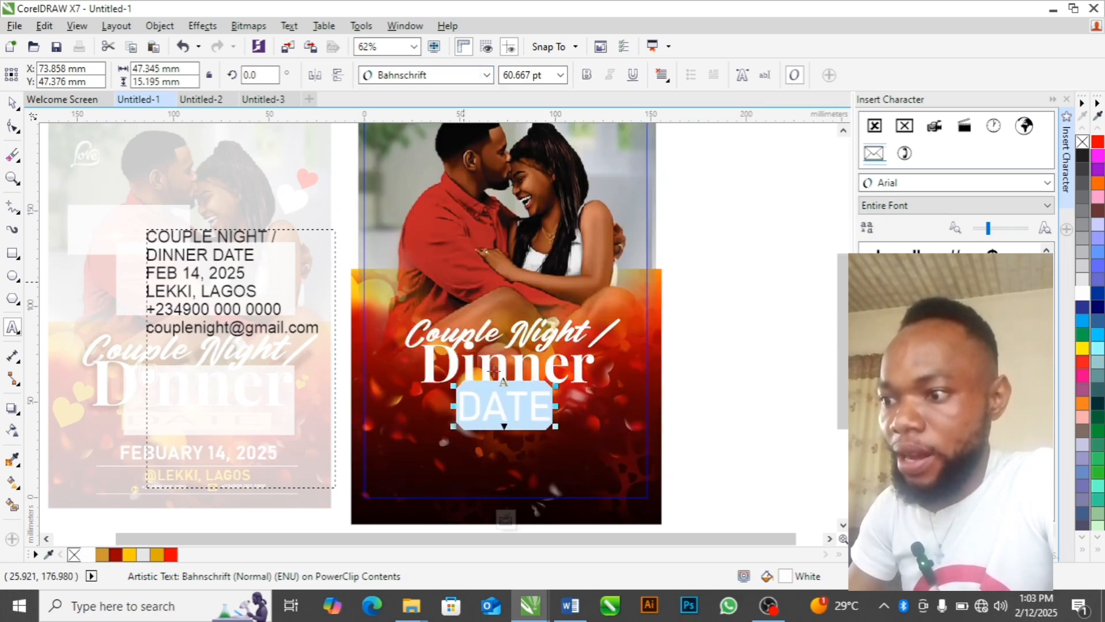
Step: Flatten DATE to about 5 mm high, stretch it to about 67 mm wide, and place it closely beneath Dinner
{"action": "left_click", "coordinate": [493, 398]}
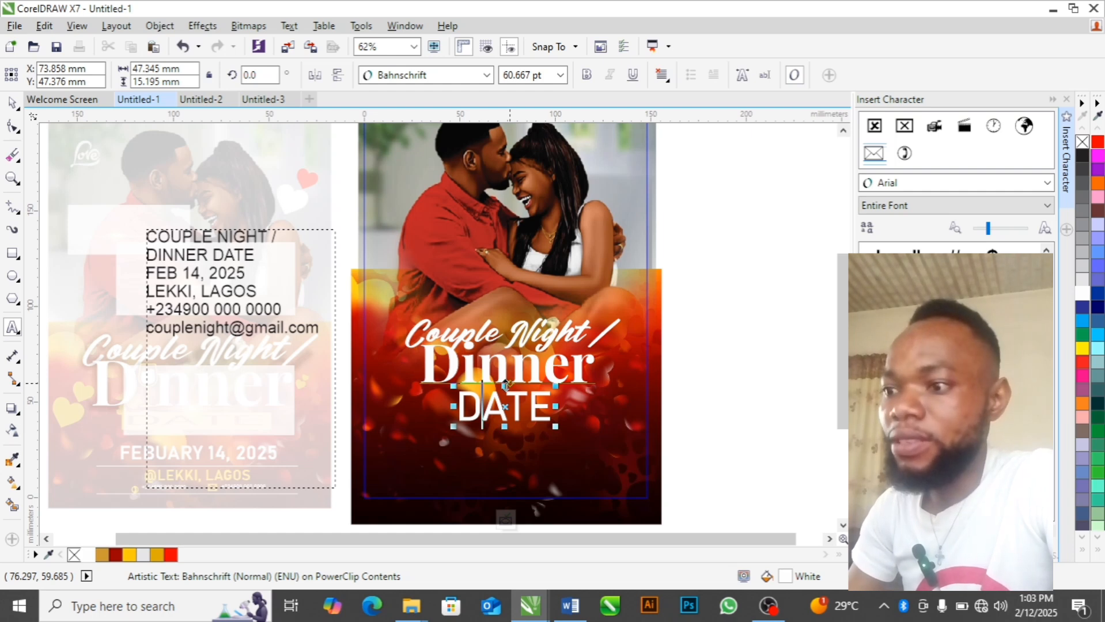
{"action": "left_click_drag", "start_coordinate": [505, 385], "coordinate": [506, 403]}
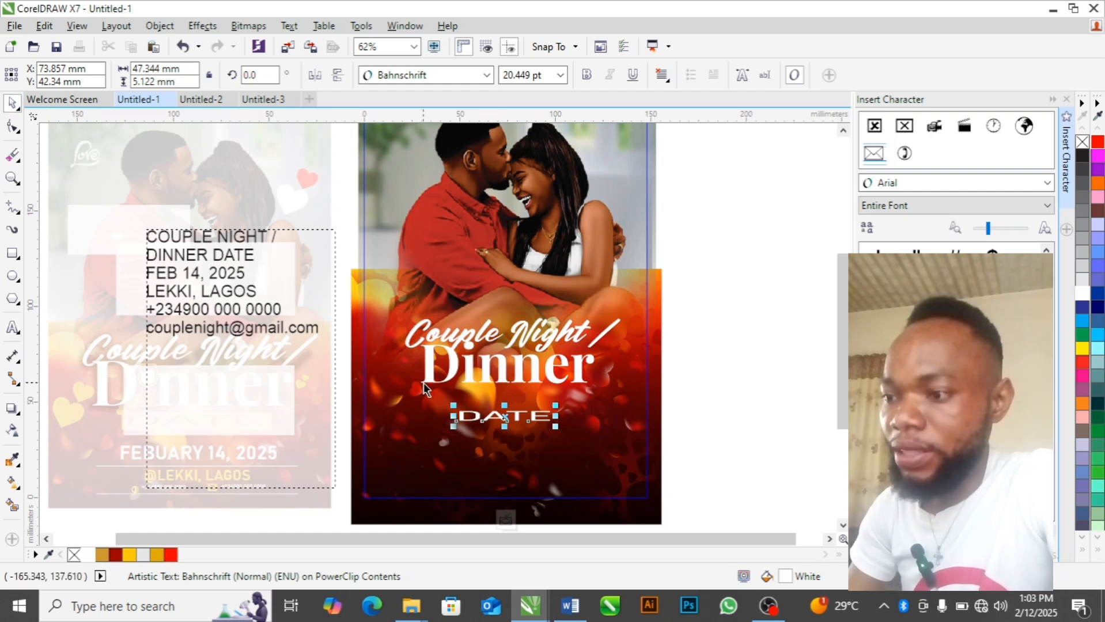
{"action": "left_click_drag", "start_coordinate": [505, 415], "coordinate": [550, 396]}
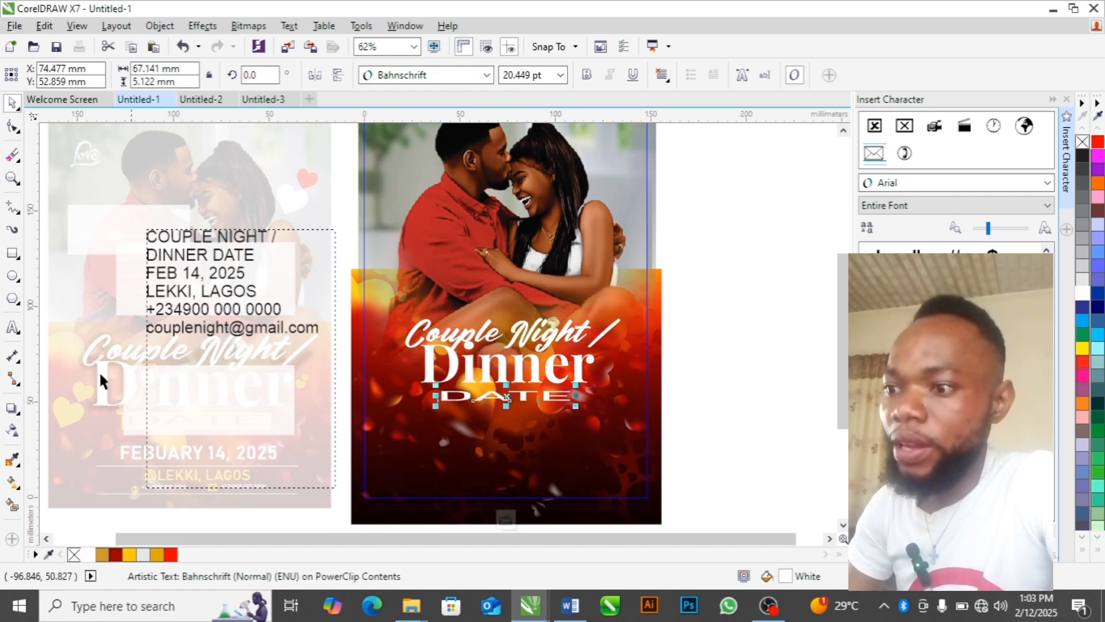
Step: Draw a rectangle about 89 by 14 mm around DATE and centre it on the word
{"action": "left_click", "coordinate": [13, 252]}
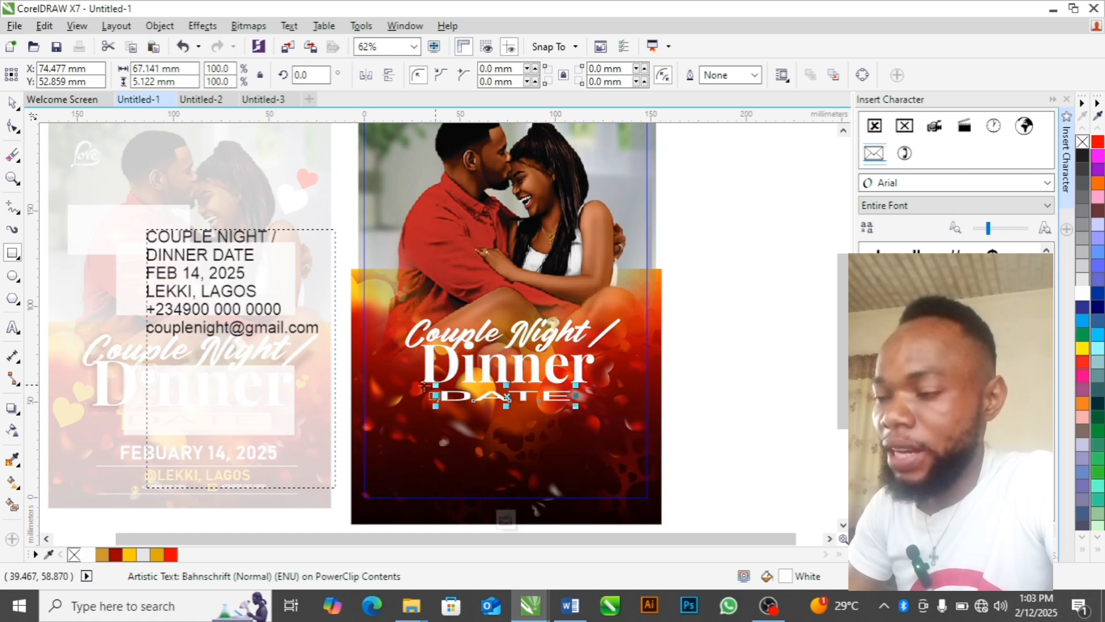
{"action": "left_click_drag", "start_coordinate": [420, 384], "coordinate": [590, 410]}
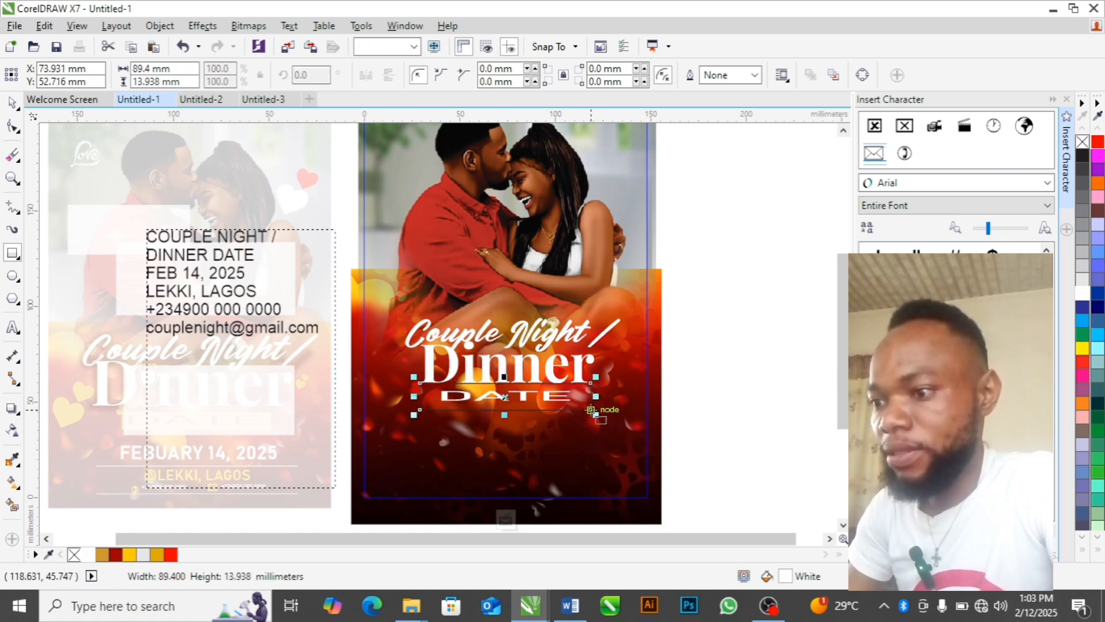
{"action": "key", "text": "space"}
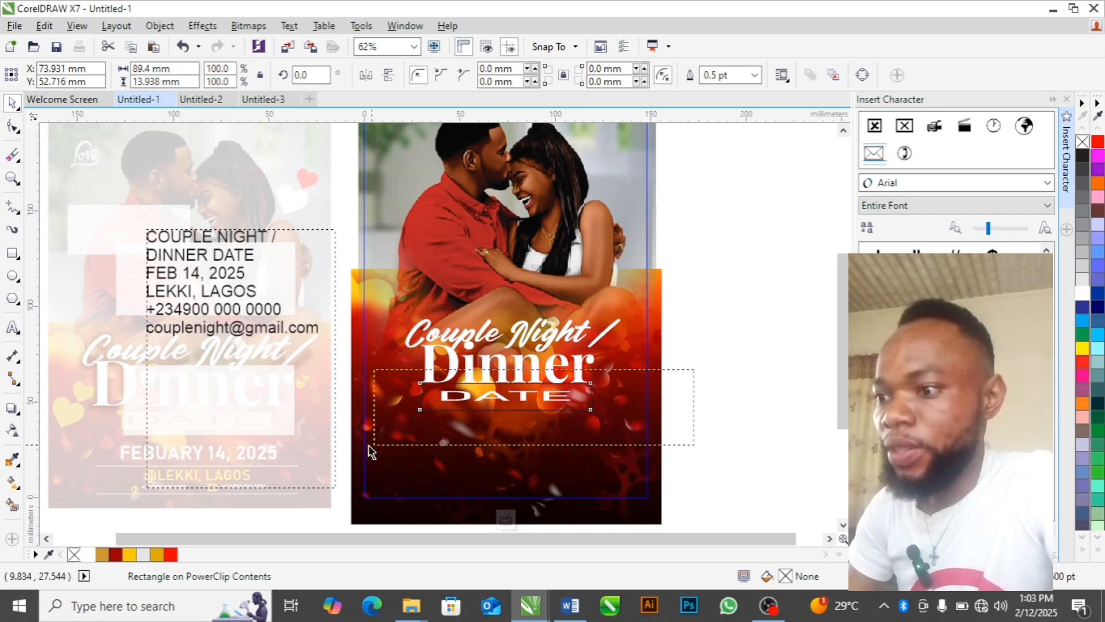
{"action": "key", "text": "ctrl+a"}
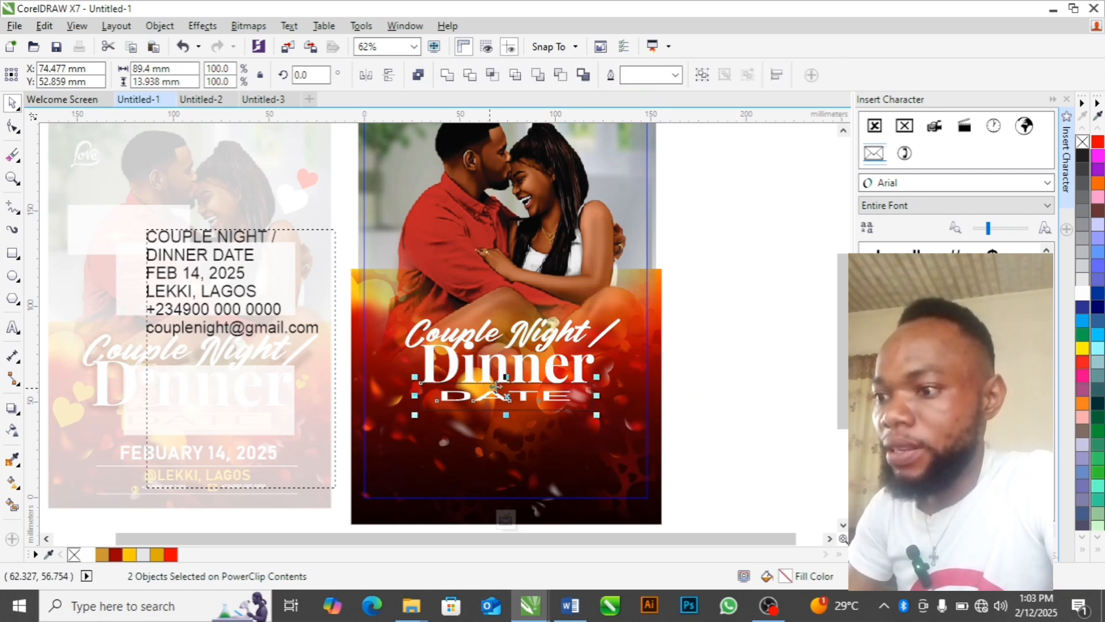
{"action": "left_click_drag", "start_coordinate": [507, 398], "coordinate": [516, 407]}
{"action": "left_click", "coordinate": [631, 408]}
{"action": "left_click", "coordinate": [586, 405]}
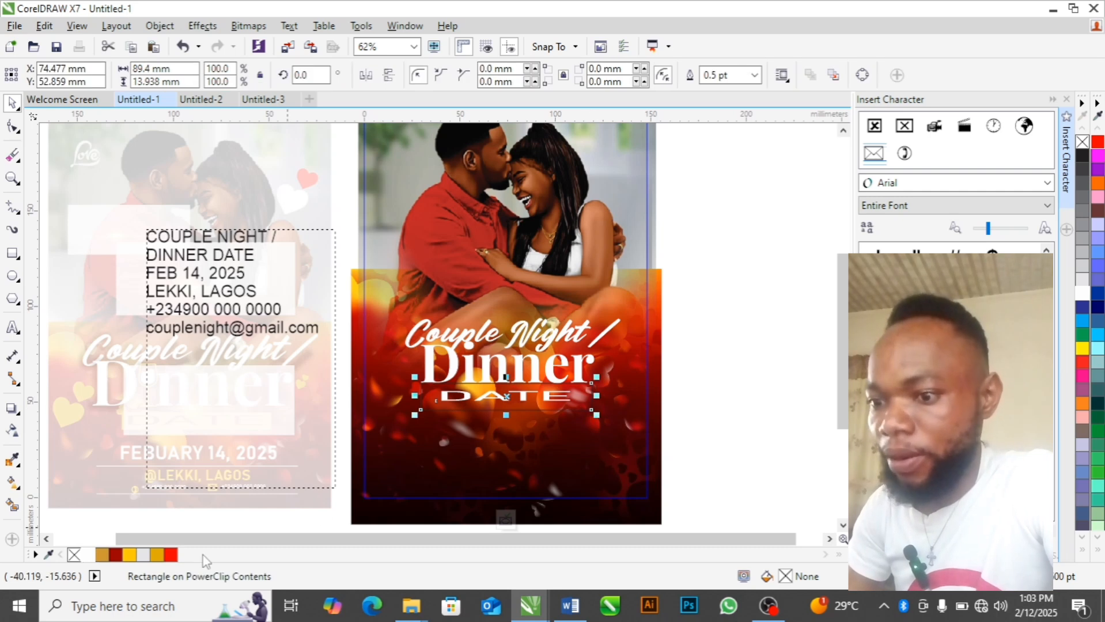
Step: Fill the rectangle with gold (R223 G173 B0), remove its outline, and send it behind the DATE text
{"action": "left_click", "coordinate": [157, 555]}
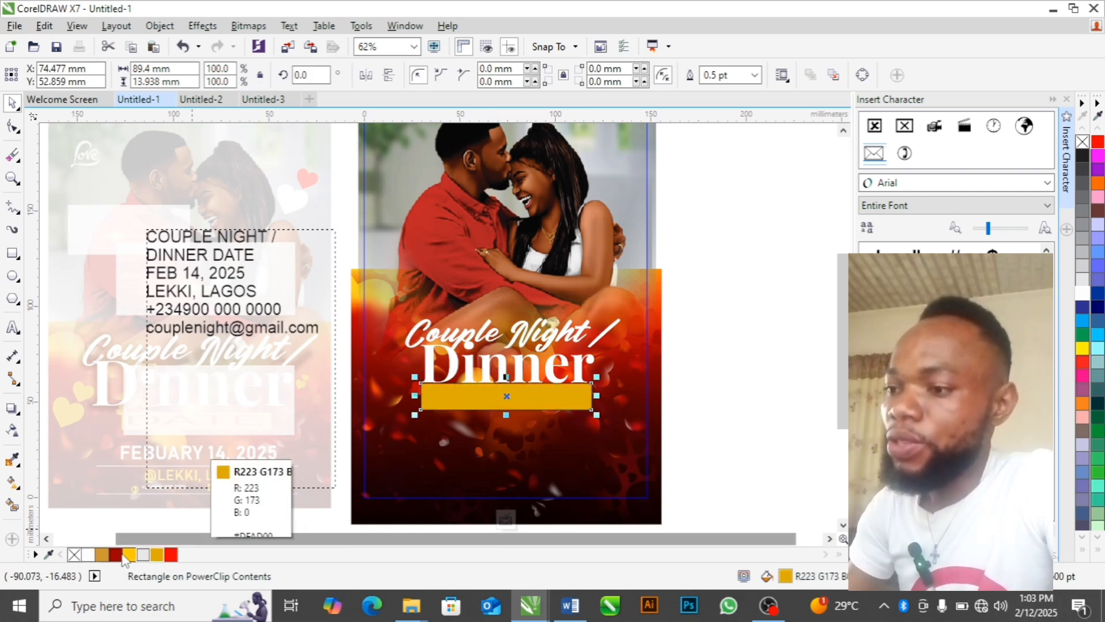
{"action": "right_click", "coordinate": [73, 555]}
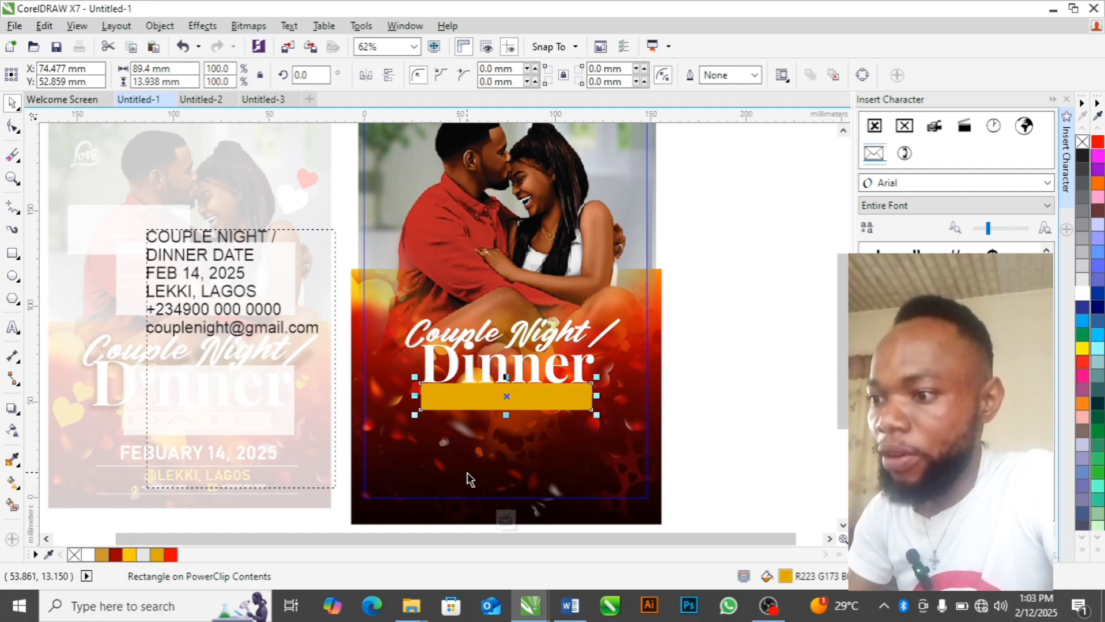
{"action": "key", "text": "ctrl+Page_Down"}
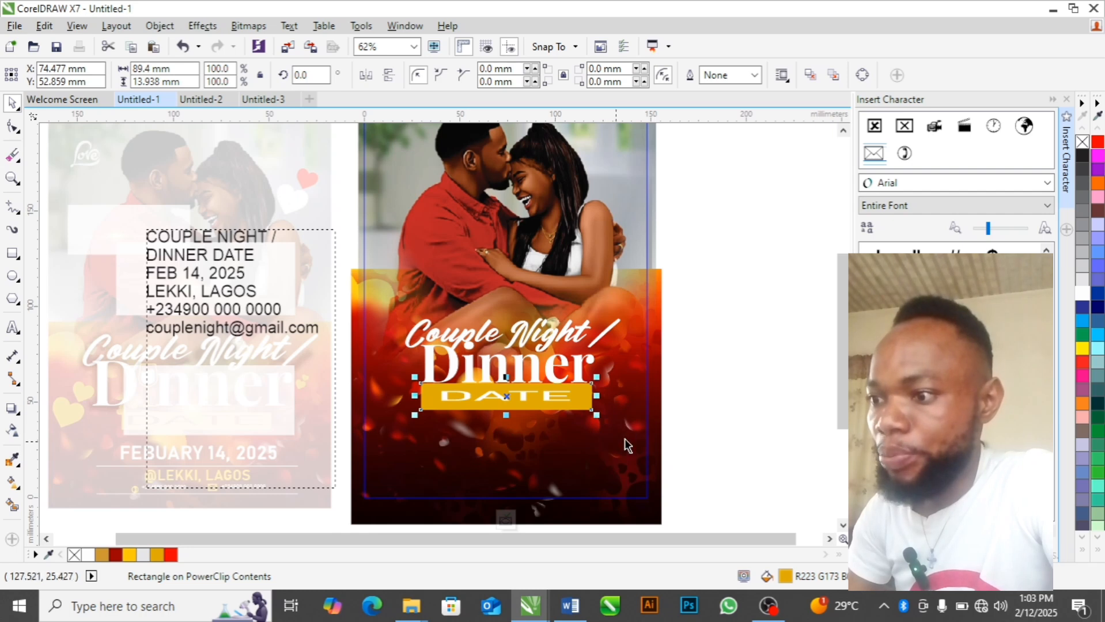
{"action": "left_click", "coordinate": [710, 419]}
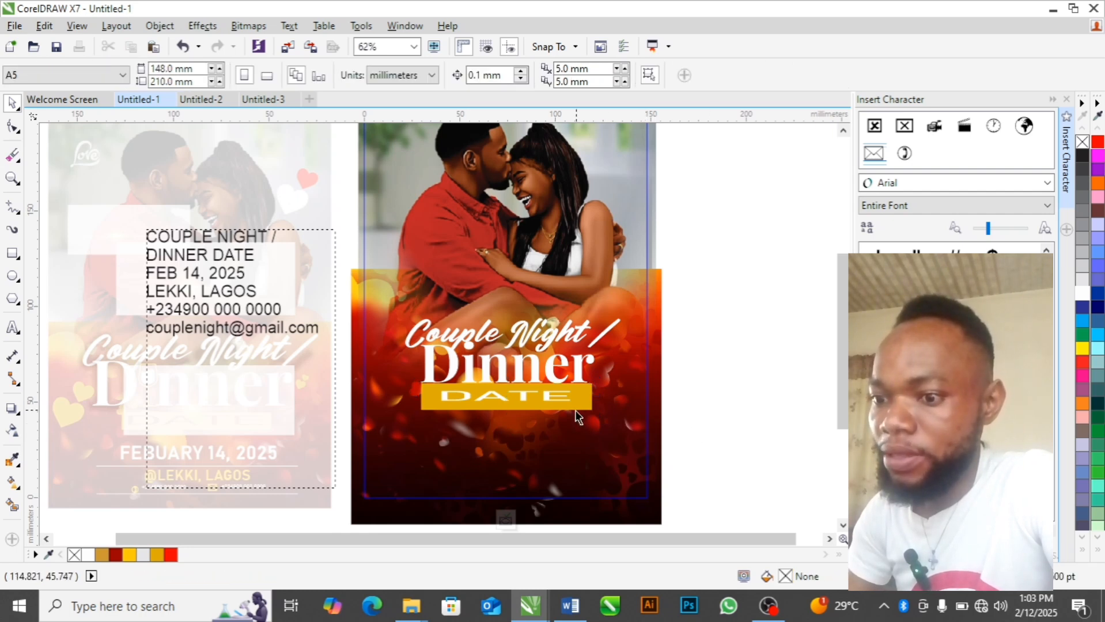
Step: Recolour the DATE text on the gold banner with Ruby Red from the document palette
{"action": "left_click", "coordinate": [551, 406]}
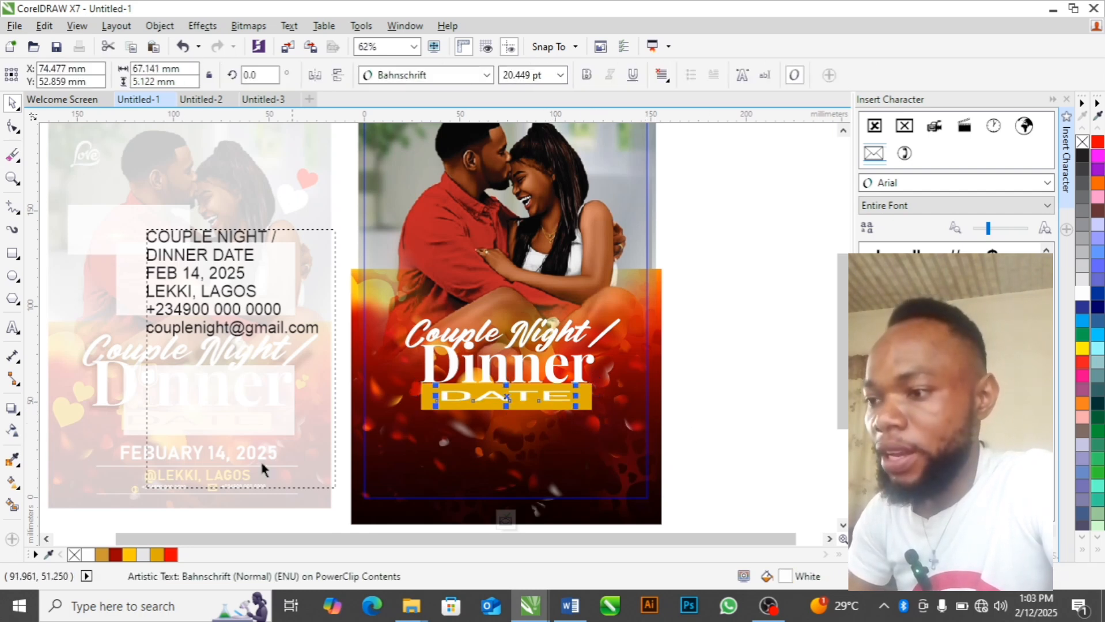
{"action": "right_click", "coordinate": [117, 554]}
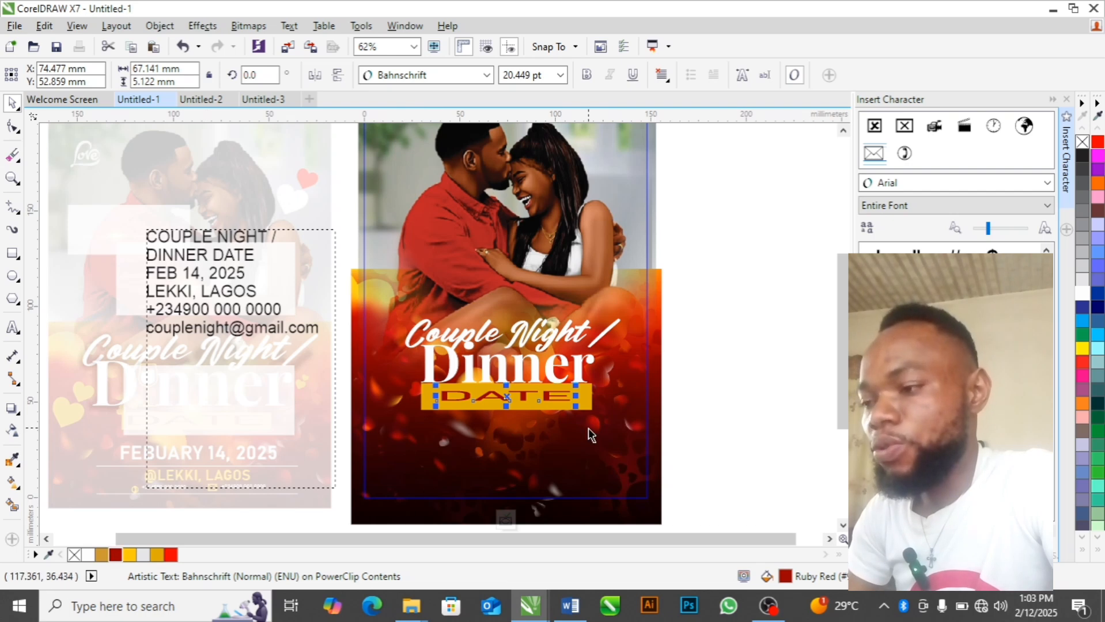
{"action": "left_click", "coordinate": [706, 357]}
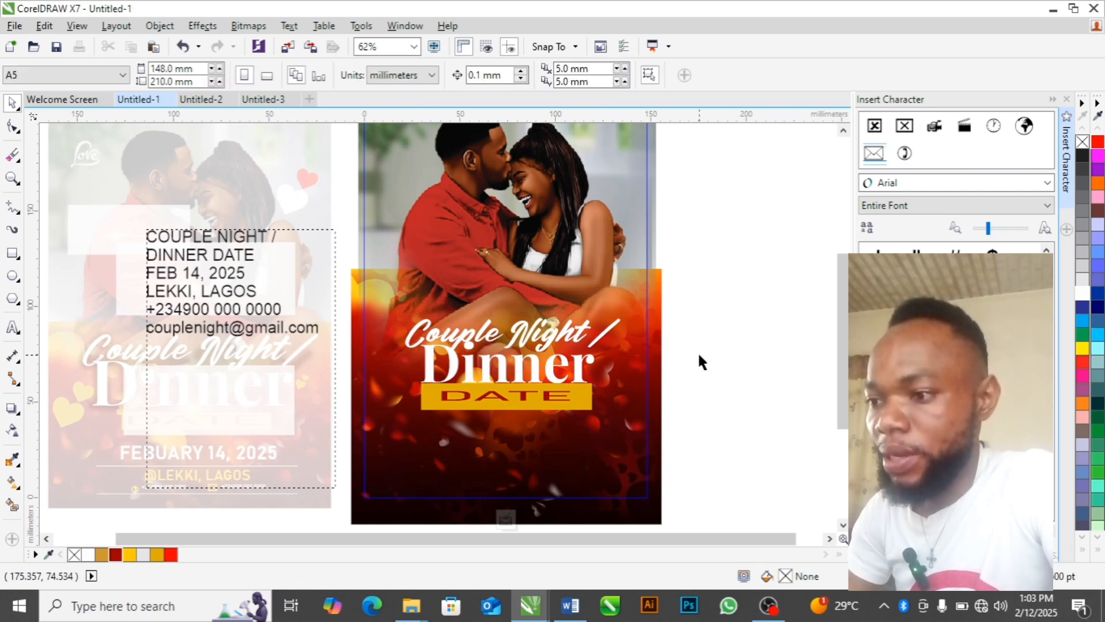
Step: Shrink the gold banner together with its DATE text to about 69 by 11 mm and centre both beneath Dinner
{"action": "left_click_drag", "start_coordinate": [698, 351], "coordinate": [507, 397]}
{"action": "key", "text": "z"}
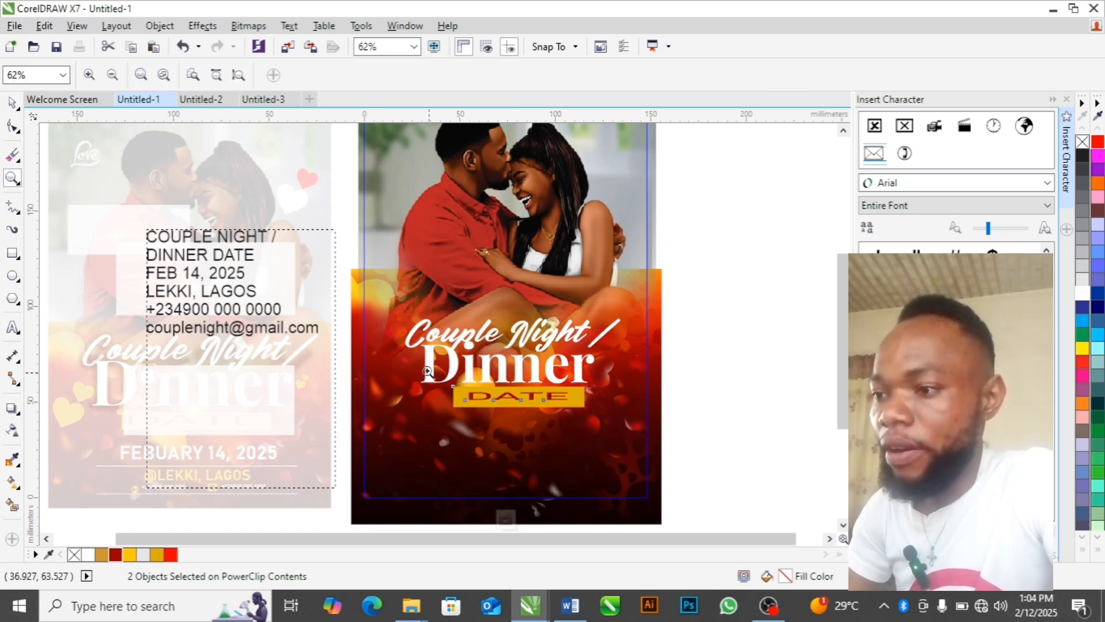
{"action": "left_click_drag", "start_coordinate": [424, 363], "coordinate": [608, 437]}
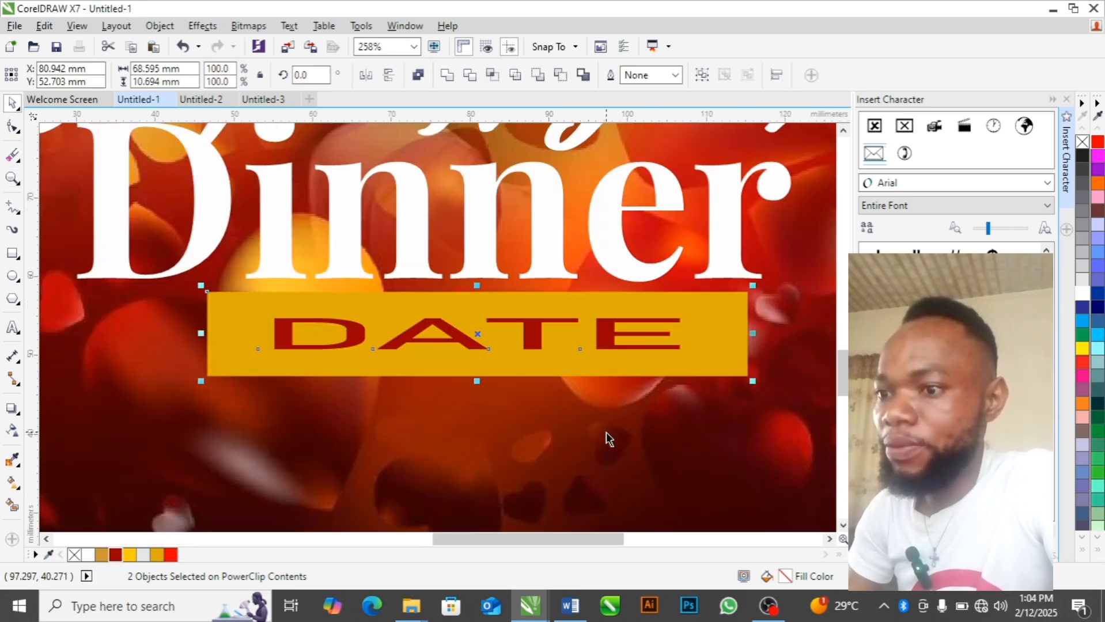
{"action": "left_click_drag", "start_coordinate": [497, 334], "coordinate": [473, 334]}
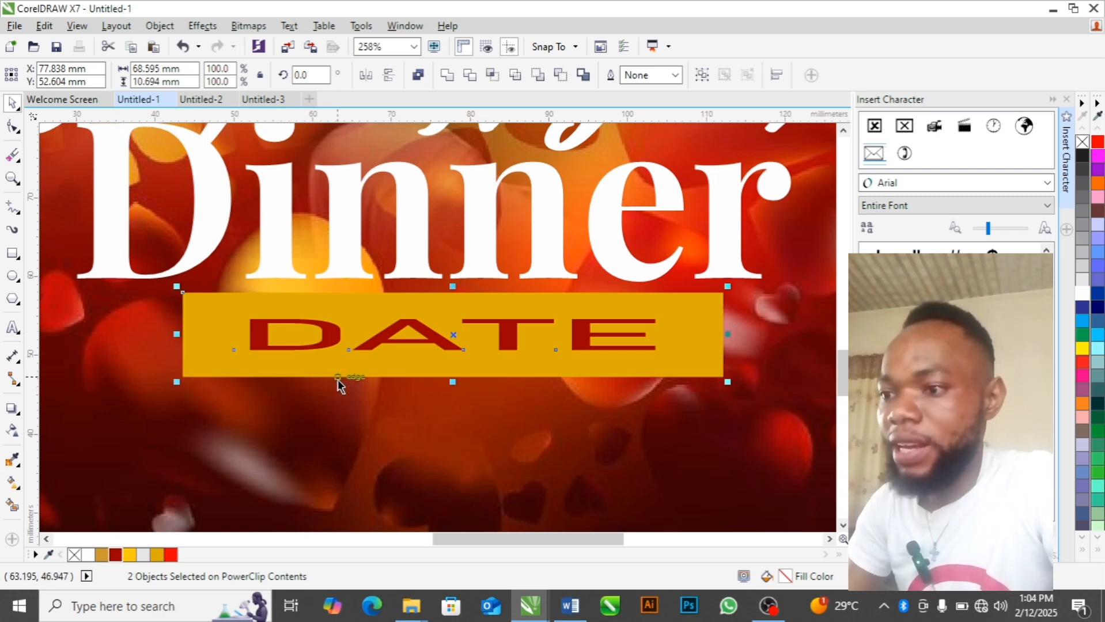
{"action": "scroll", "coordinate": [338, 382], "scroll_direction": "down", "scroll_amount": 2}
{"action": "scroll", "coordinate": [337, 379], "scroll_direction": "down", "scroll_amount": 2}
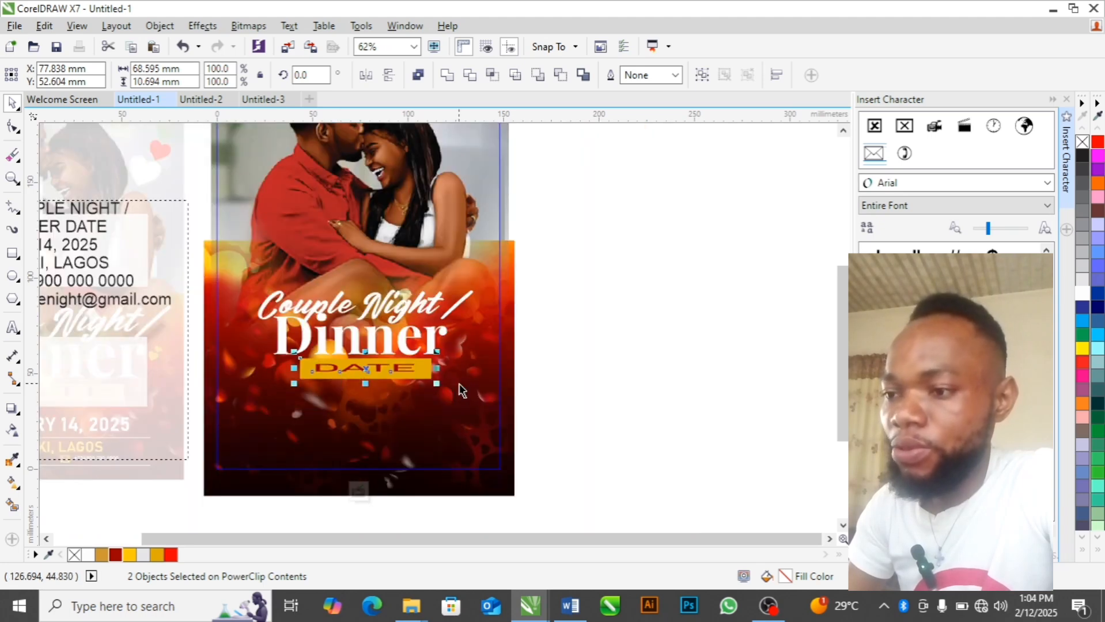
{"action": "key", "text": "Left"}
{"action": "key", "text": "Left"}
{"action": "key", "text": "Left"}
{"action": "key", "text": "Left"}
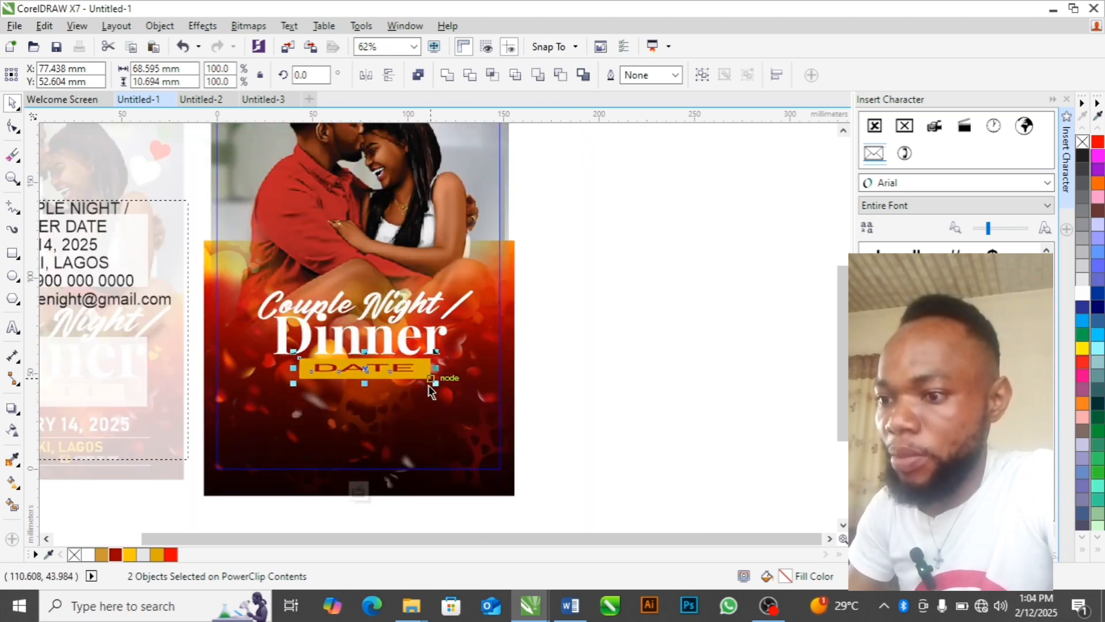
{"action": "left_click", "coordinate": [653, 369]}
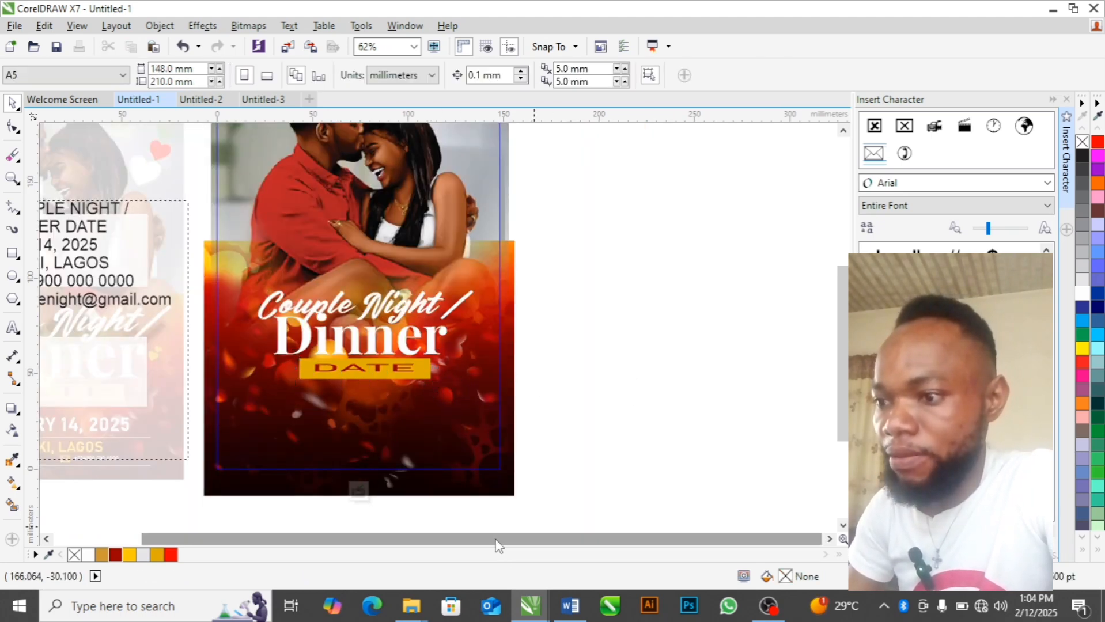
Step: Leave the PowerClip contents to compare the flyer with the reference design, and reopen them for editing
{"action": "left_click_drag", "start_coordinate": [496, 540], "coordinate": [454, 541]}
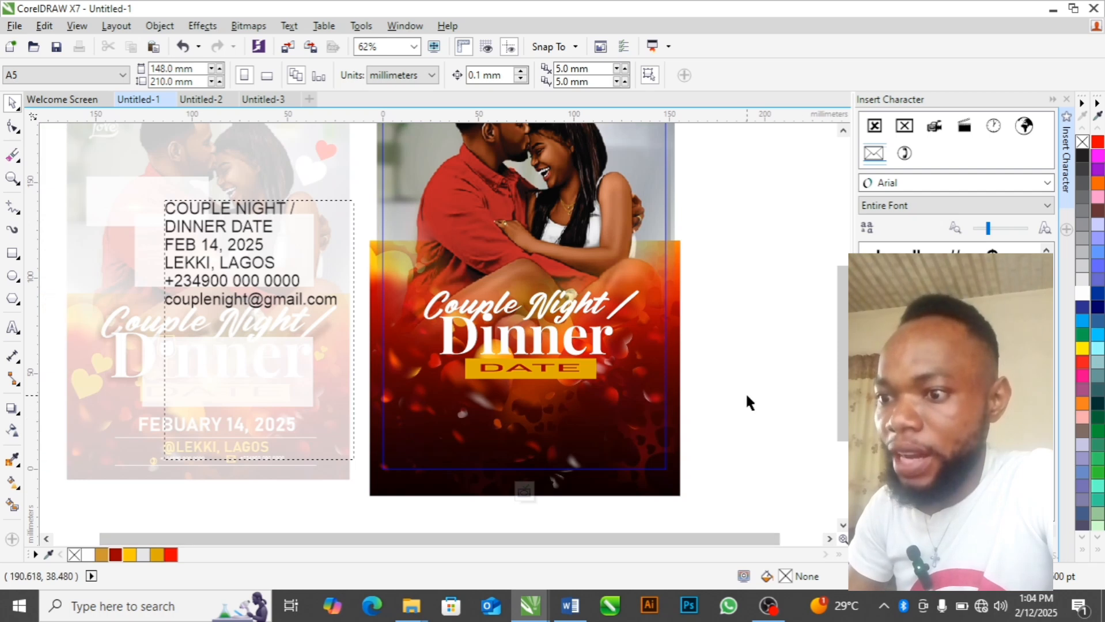
{"action": "left_click", "coordinate": [524, 492]}
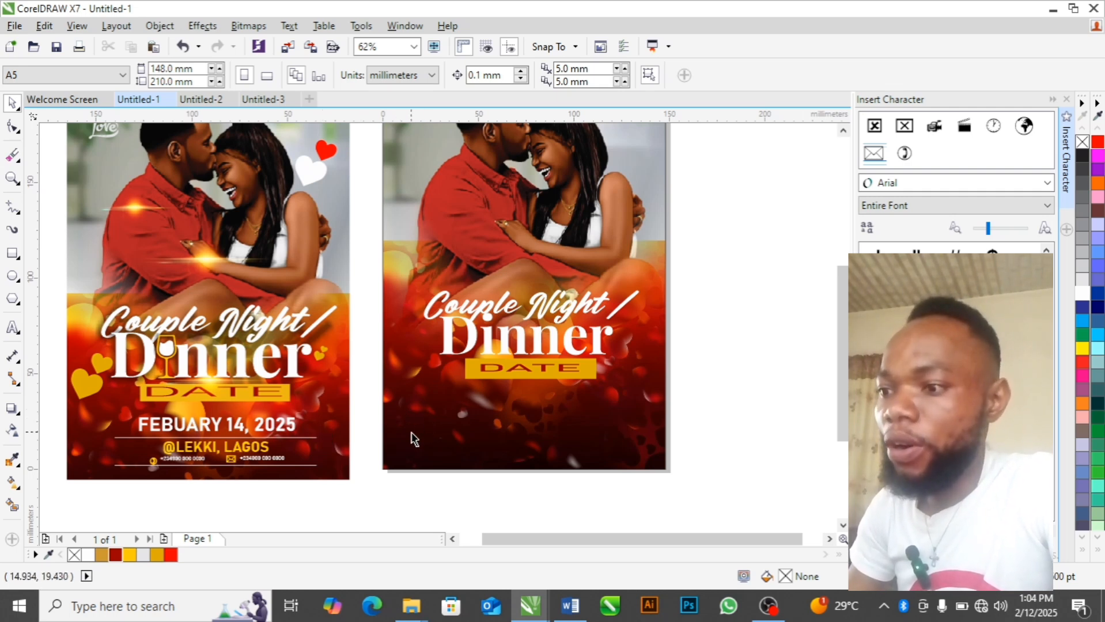
{"action": "left_click", "coordinate": [445, 433]}
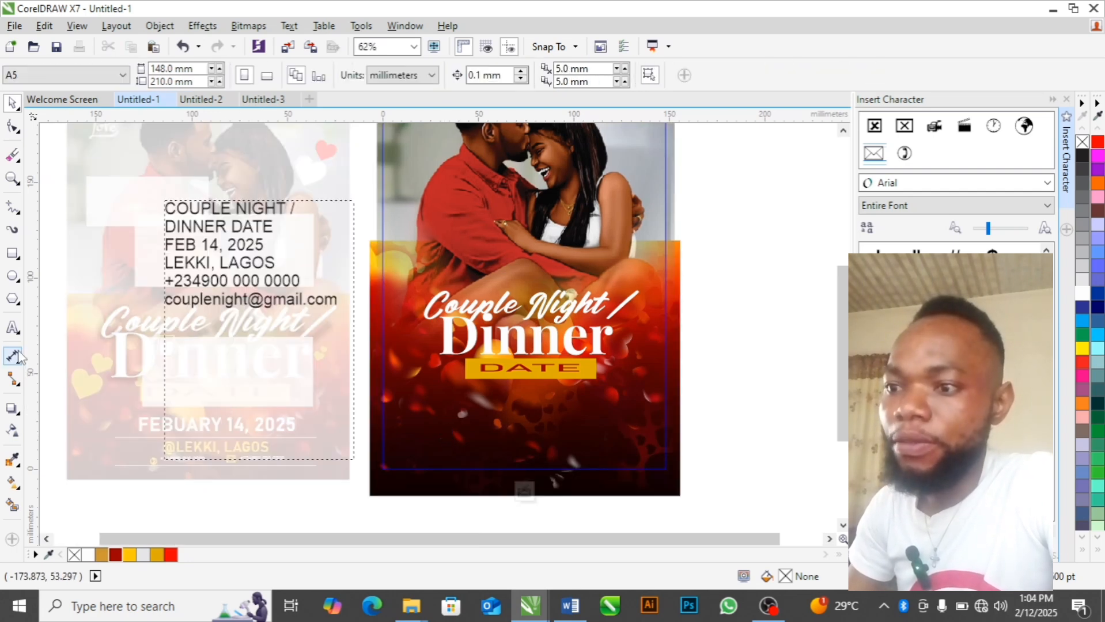
Step: Draw a straight horizontal line about 120 mm long below the DATE banner and colour its outline white
{"action": "left_click", "coordinate": [12, 256]}
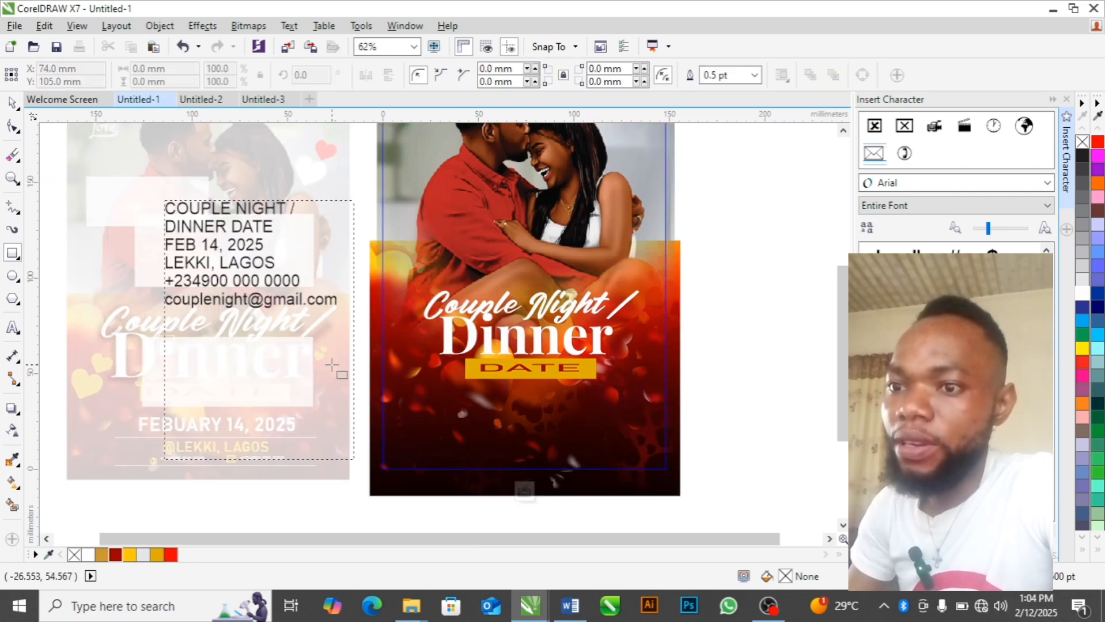
{"action": "left_click", "coordinate": [13, 210]}
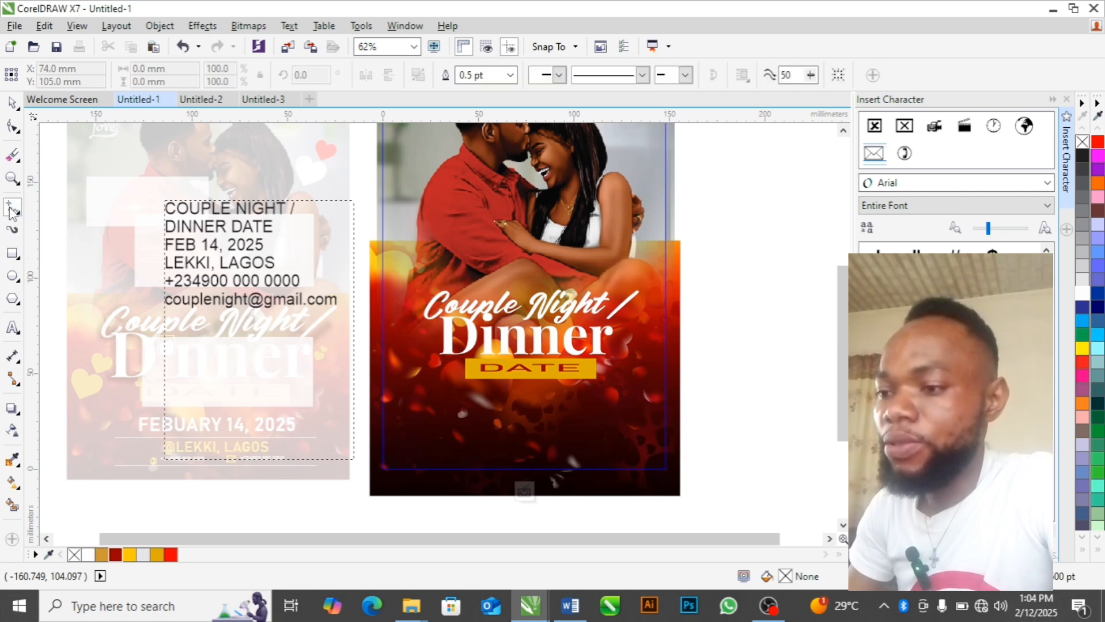
{"action": "left_click", "coordinate": [417, 413]}
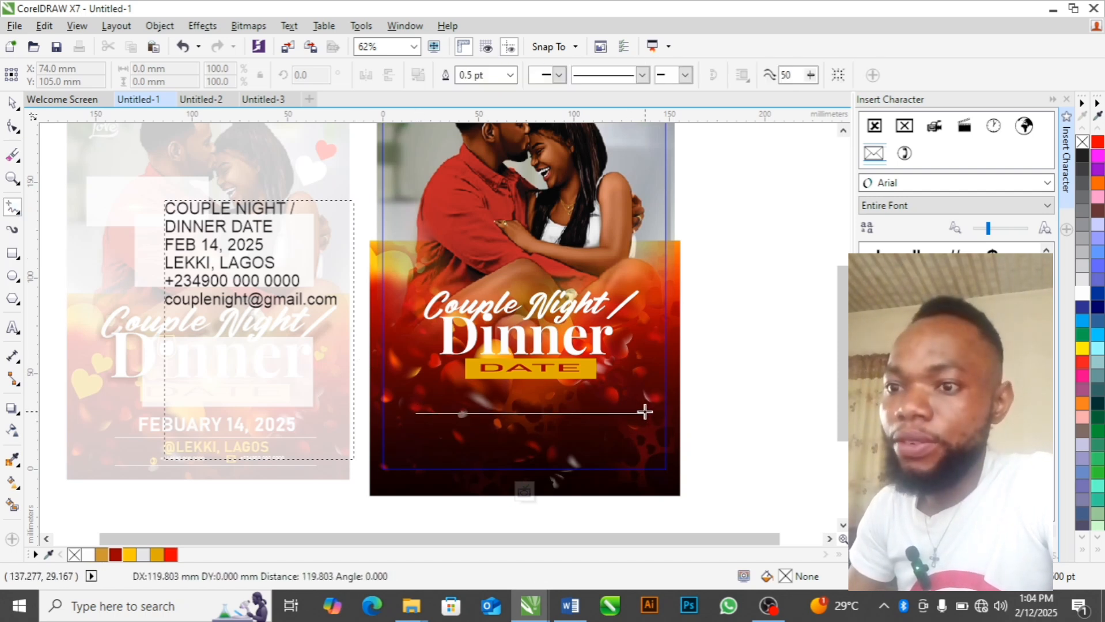
{"action": "left_click", "coordinate": [645, 411]}
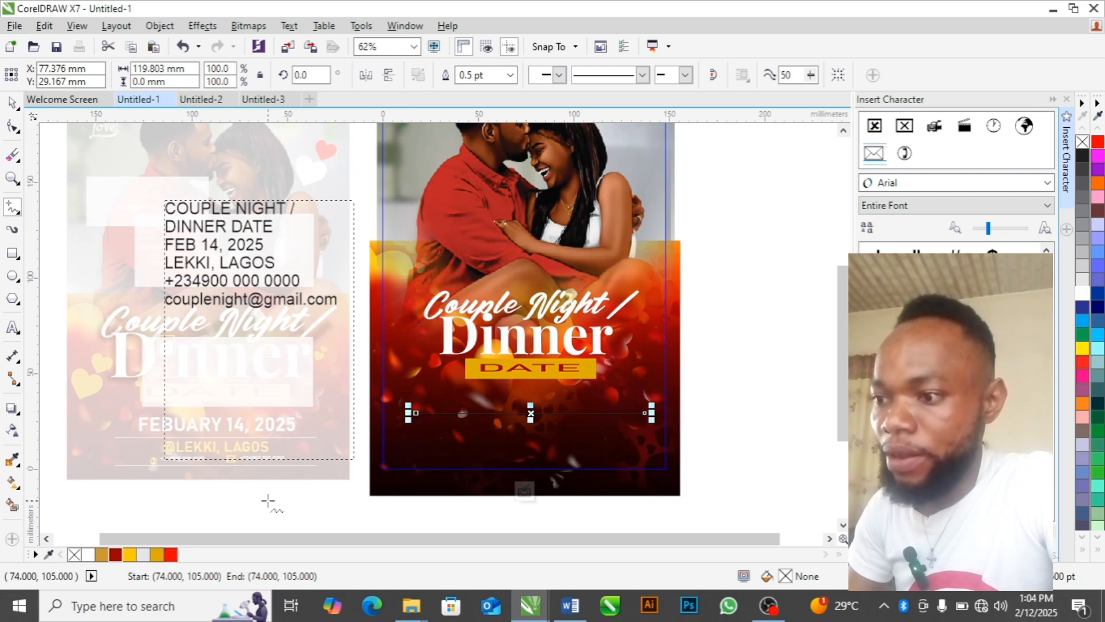
{"action": "right_click", "coordinate": [87, 554]}
{"action": "key", "text": "space"}
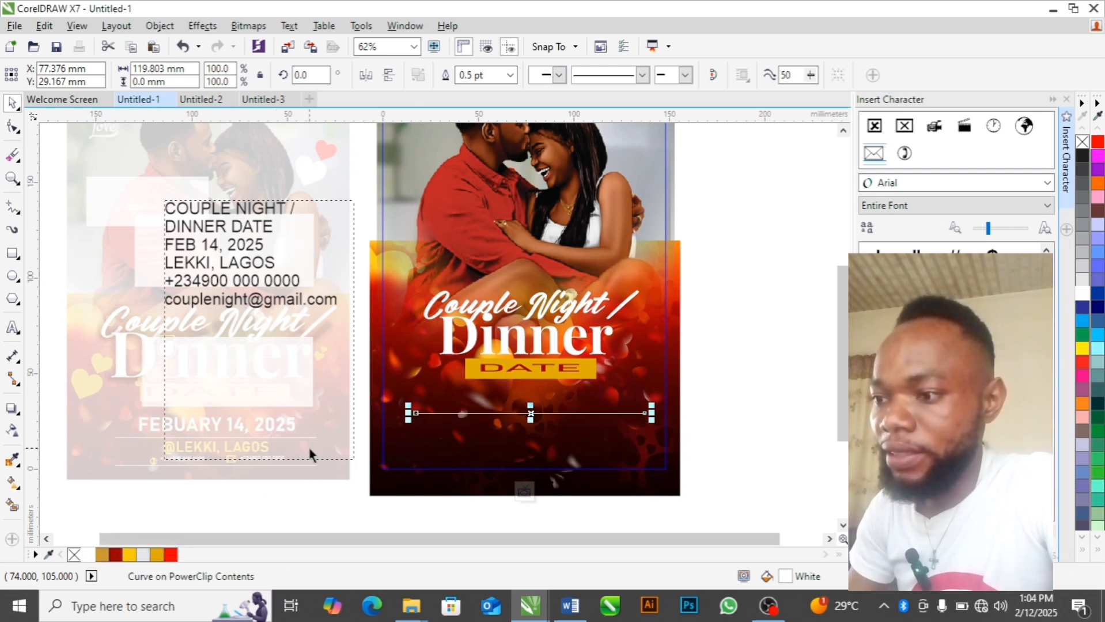
Step: Copy the white line about 19 mm lower, and shift the upper line slightly down towards the copy
{"action": "left_click", "coordinate": [531, 414]}
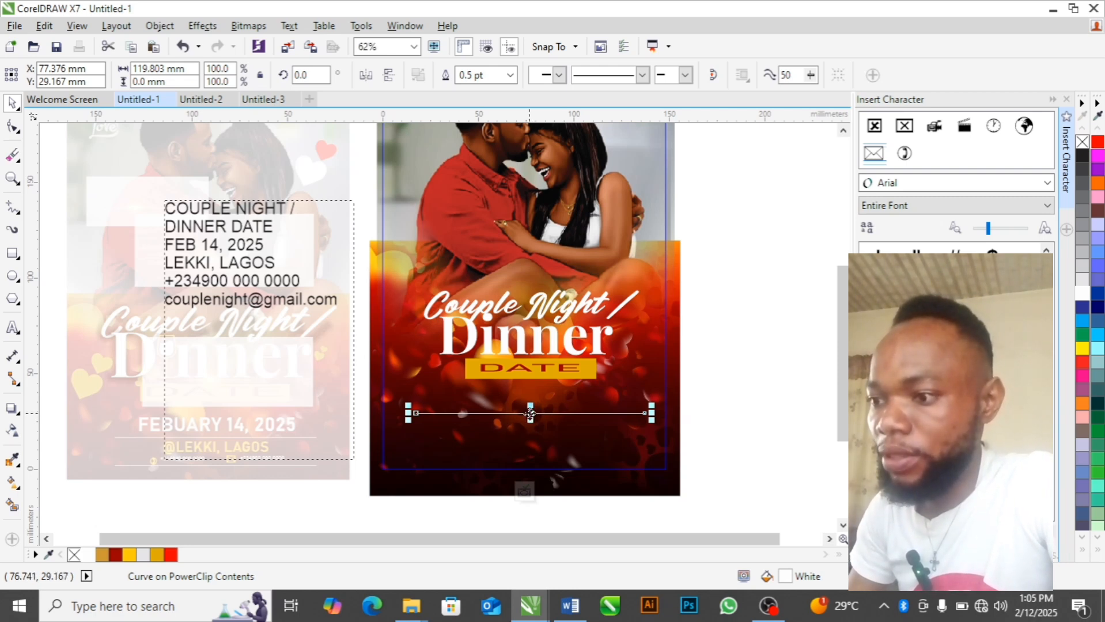
{"action": "left_click_drag", "start_coordinate": [530, 414], "coordinate": [529, 449]}
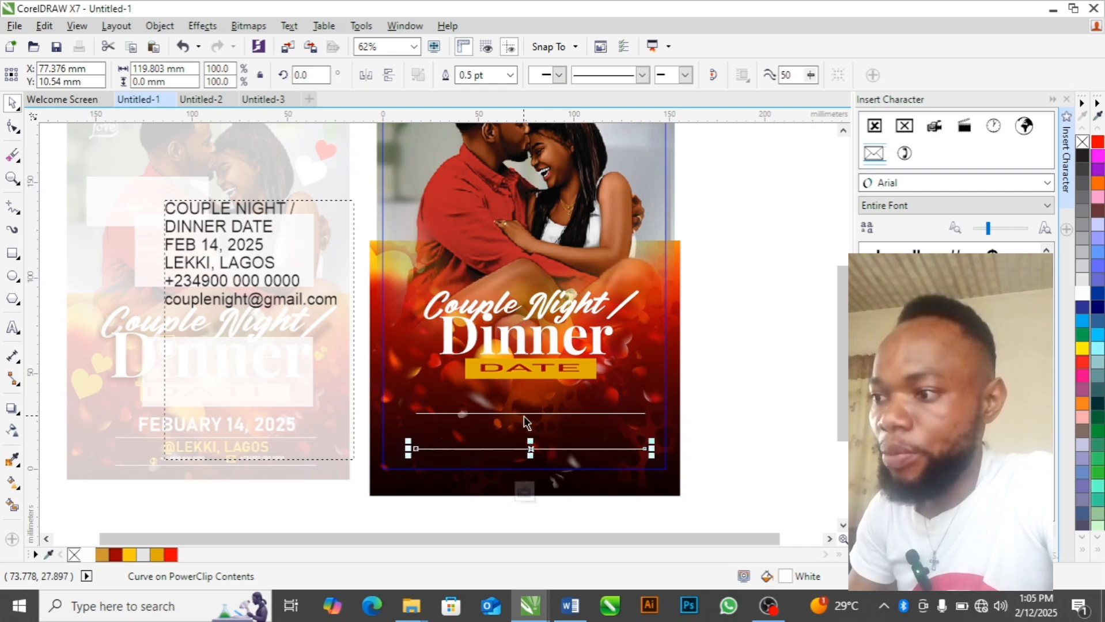
{"action": "left_click", "coordinate": [525, 423]}
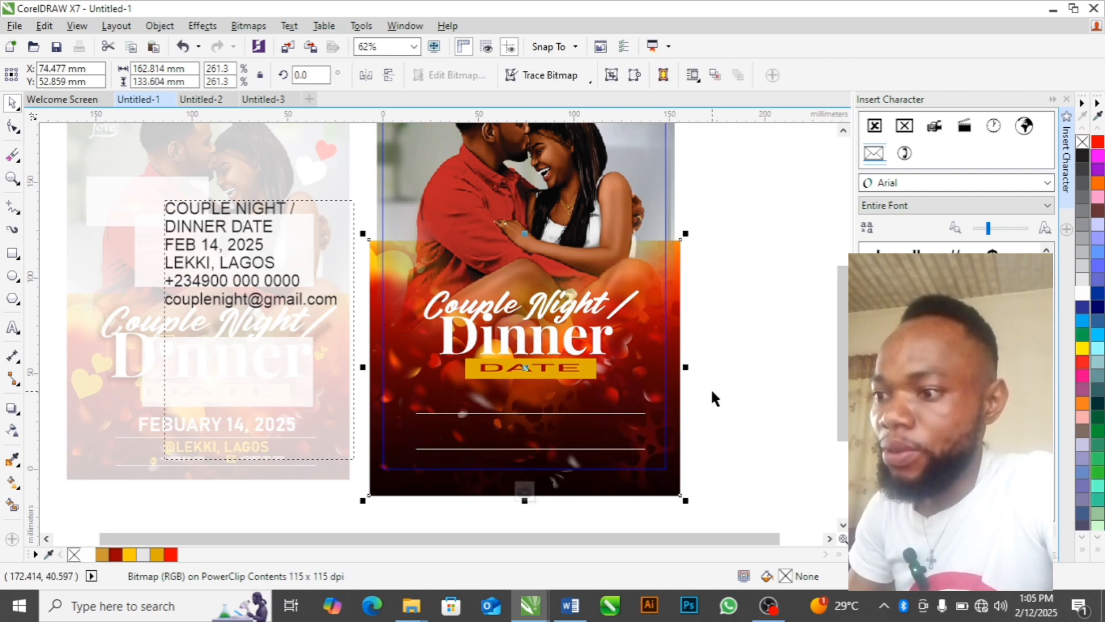
{"action": "left_click_drag", "start_coordinate": [645, 390], "coordinate": [407, 444]}
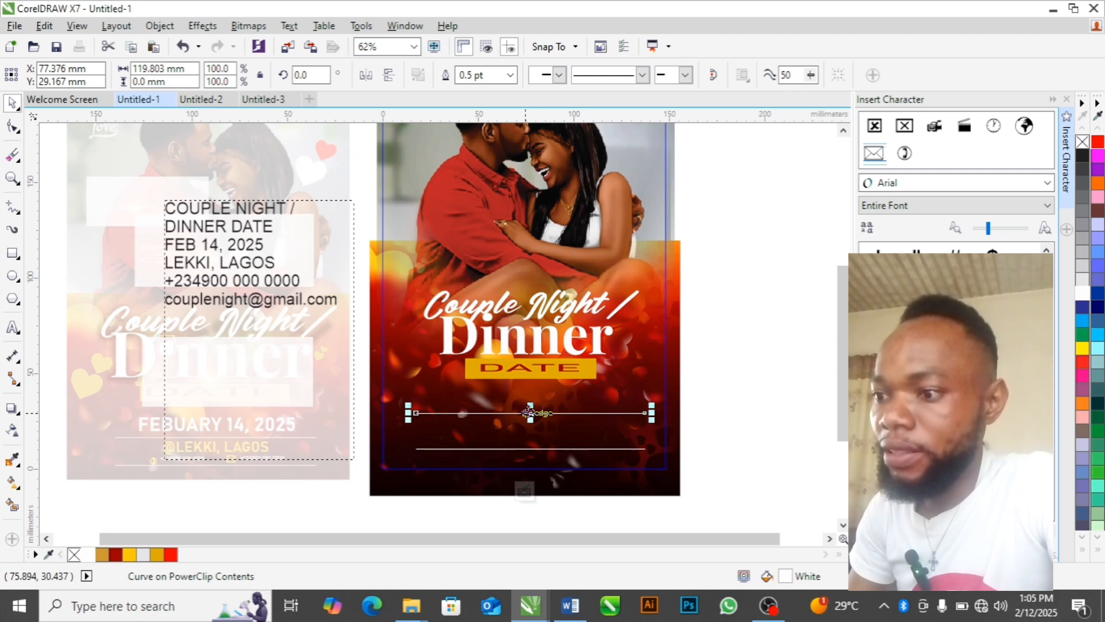
{"action": "left_click_drag", "start_coordinate": [529, 414], "coordinate": [529, 423]}
{"action": "left_click", "coordinate": [733, 388]}
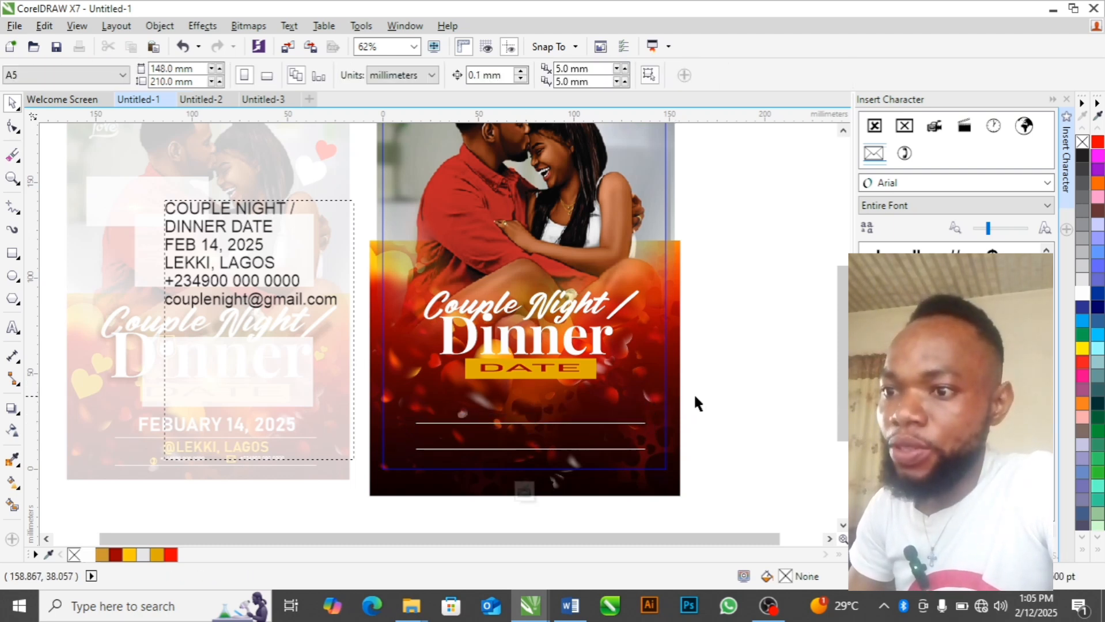
Step: Expand FEB to FEBUARY in the date line of the event details paragraph text
{"action": "double_click", "coordinate": [192, 249]}
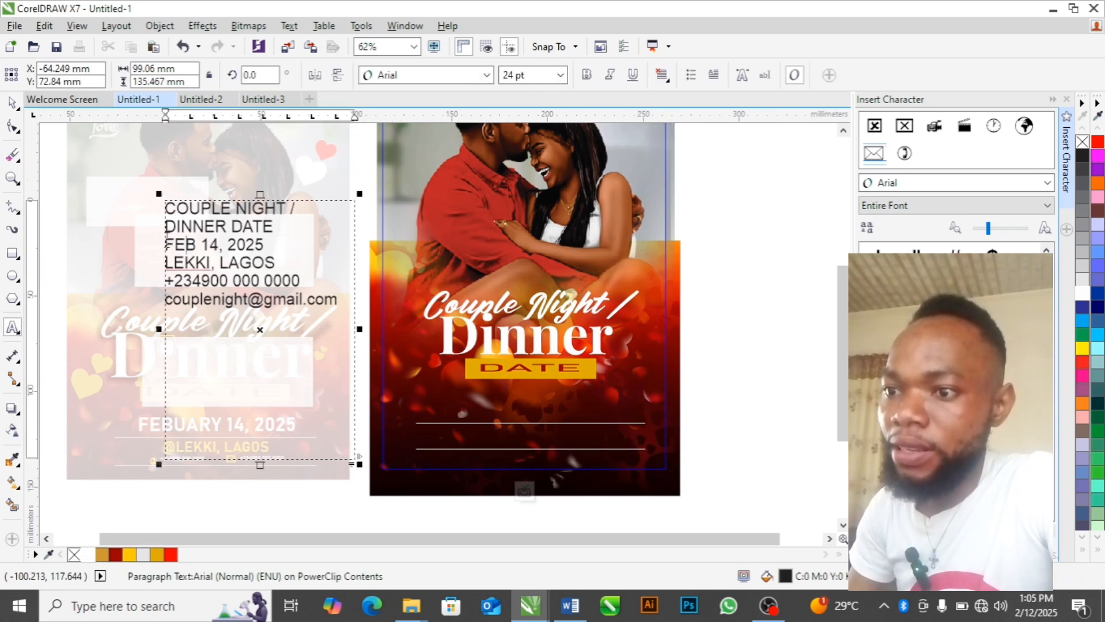
{"action": "left_click_drag", "start_coordinate": [165, 245], "coordinate": [248, 242]}
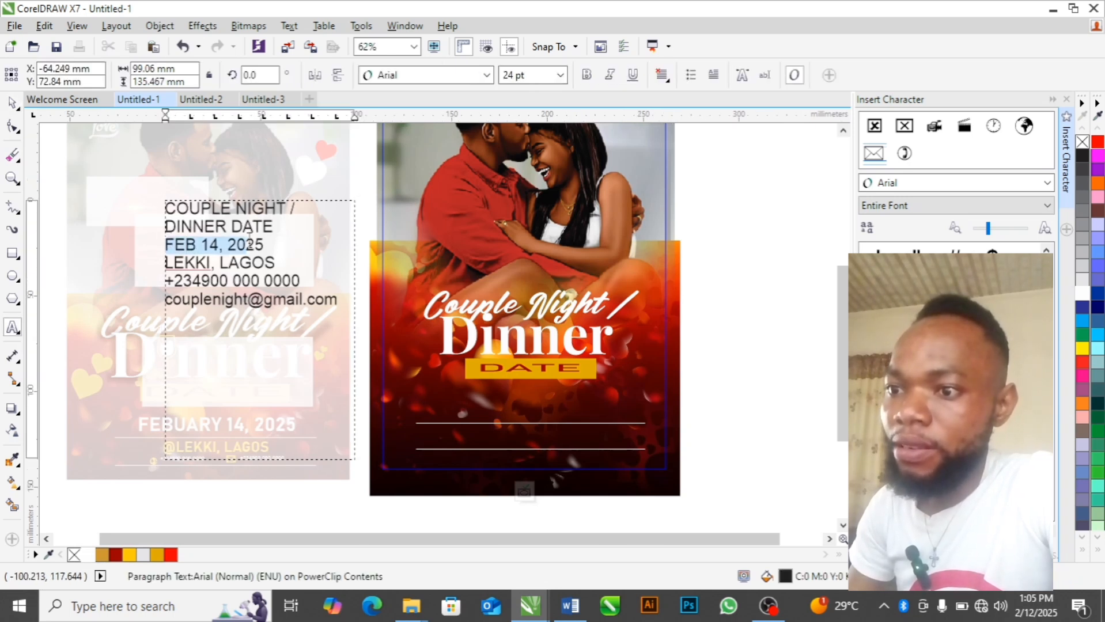
{"action": "left_click", "coordinate": [196, 244]}
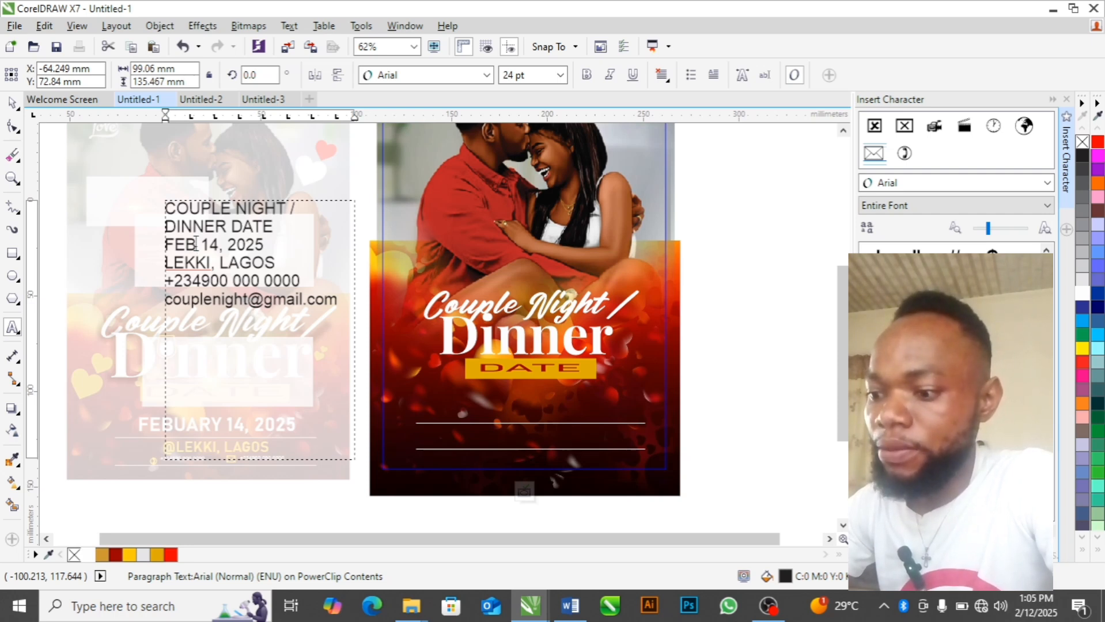
{"action": "type", "text": "U"}
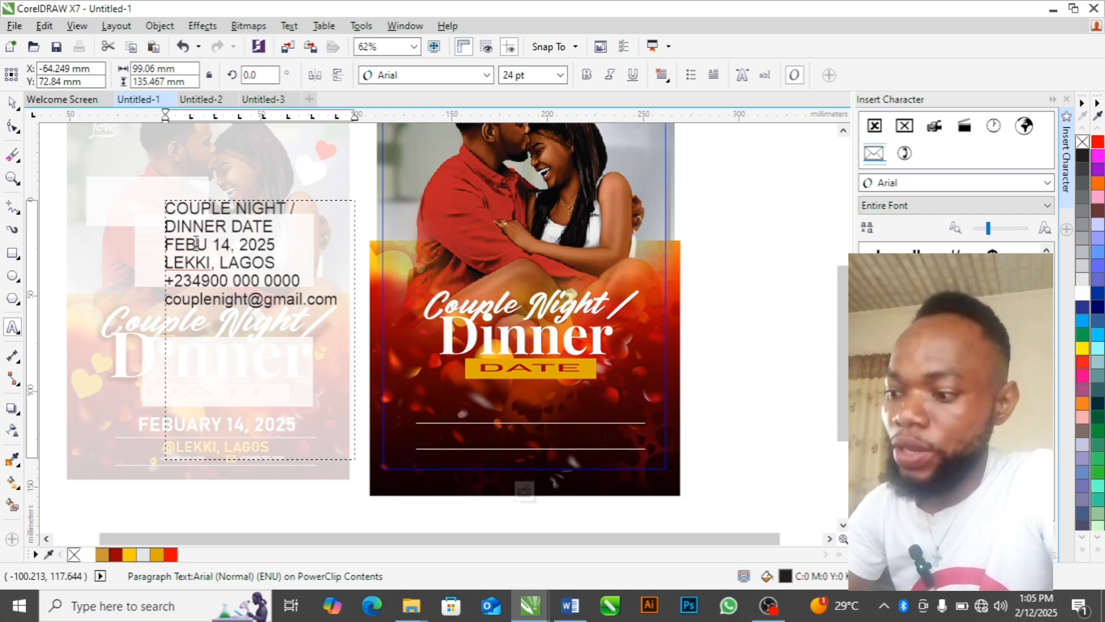
{"action": "type", "text": "ARY"}
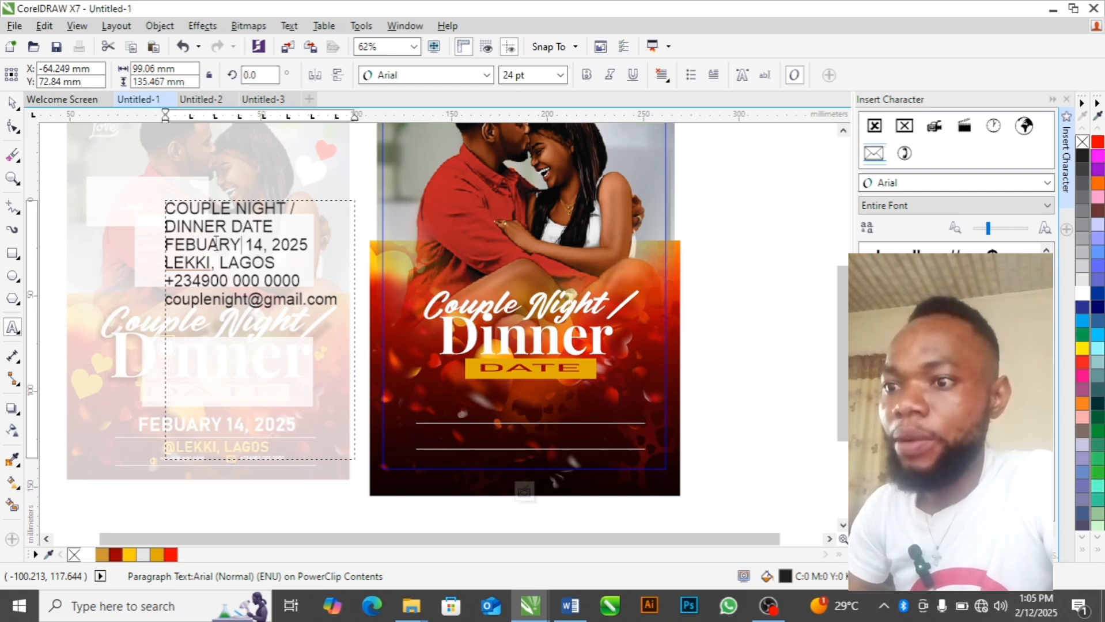
Step: Copy the whole date line from the event details and paste it as separate text between the DATE banner and the upper line
{"action": "left_click_drag", "start_coordinate": [309, 244], "coordinate": [205, 244]}
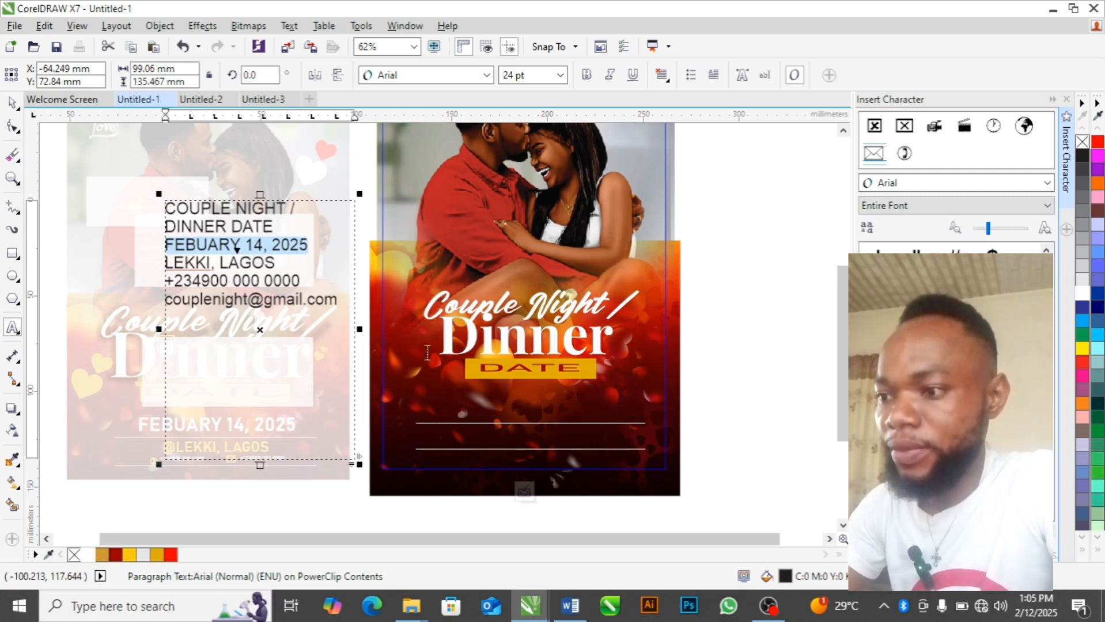
{"action": "left_click", "coordinate": [464, 399]}
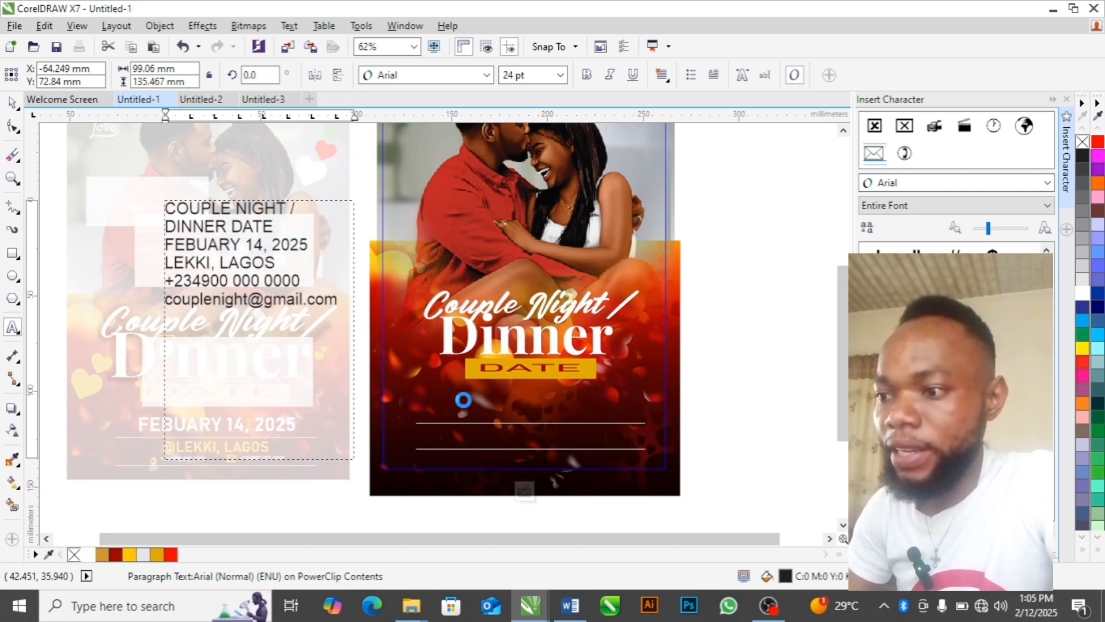
{"action": "key", "text": "ctrl+v"}
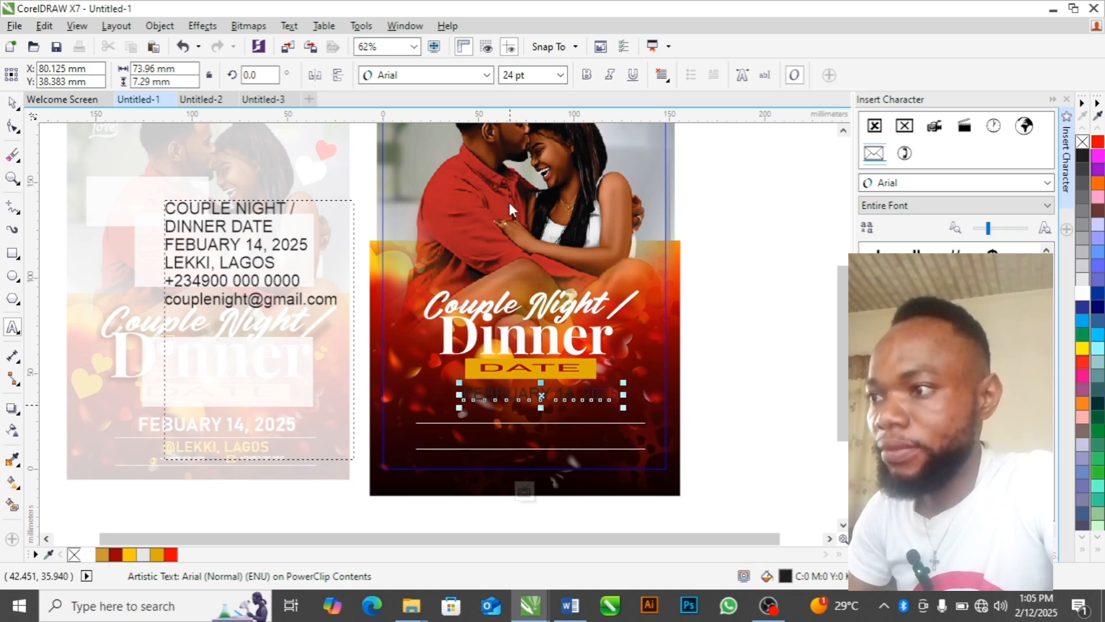
{"action": "key", "text": "ctrl+s"}
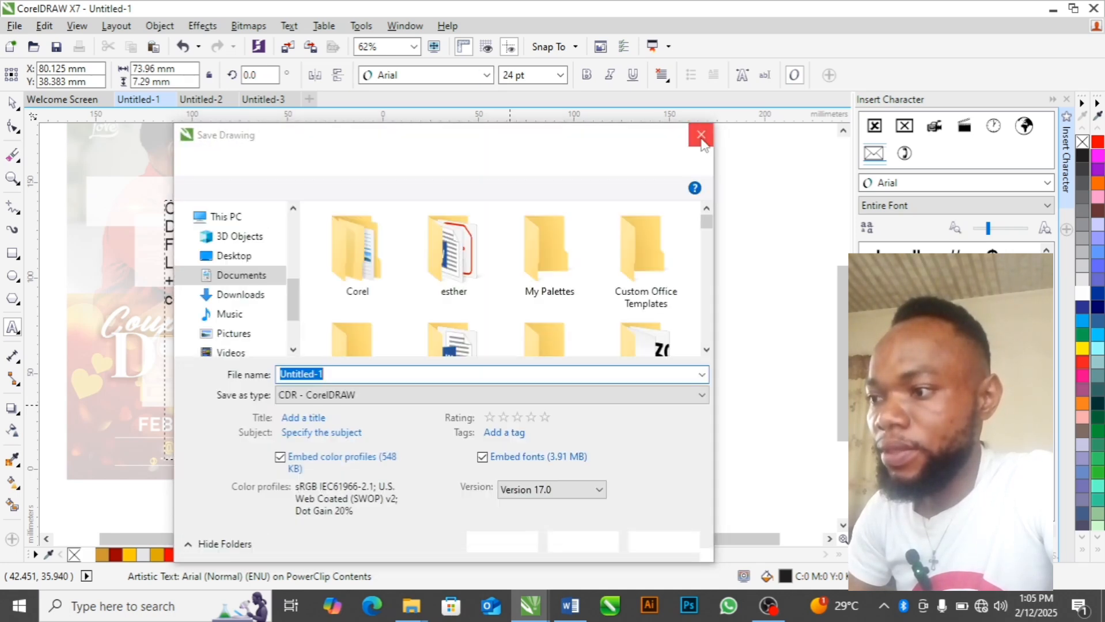
{"action": "left_click", "coordinate": [701, 135]}
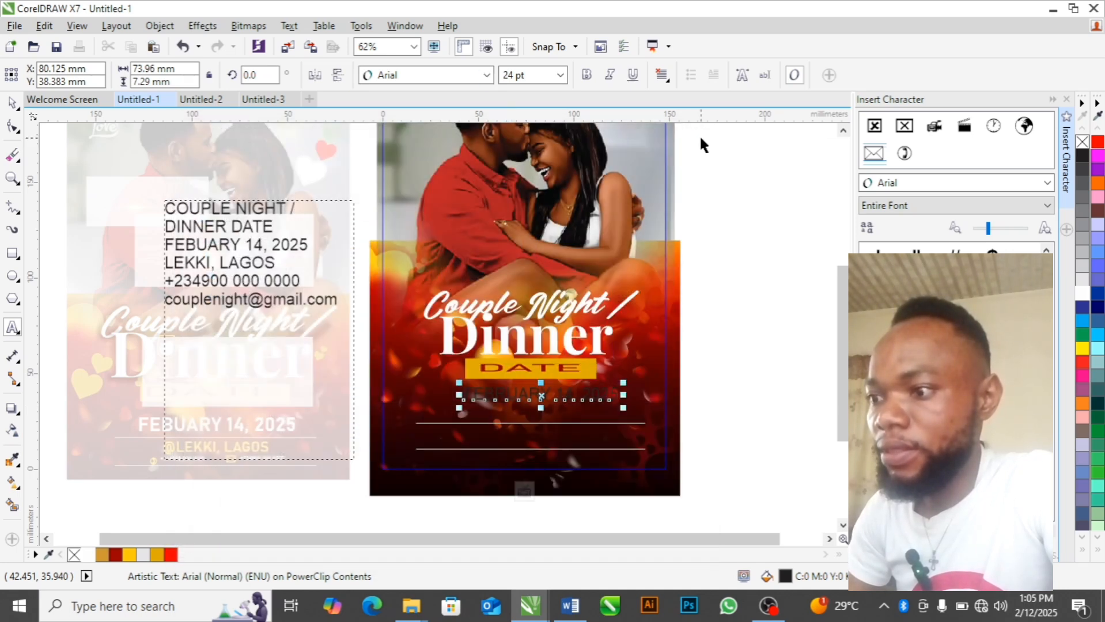
{"action": "left_click", "coordinate": [732, 278]}
Step: Centre the pasted date text between the DATE banner and the upper line, and fill it with white
{"action": "left_click", "coordinate": [541, 398]}
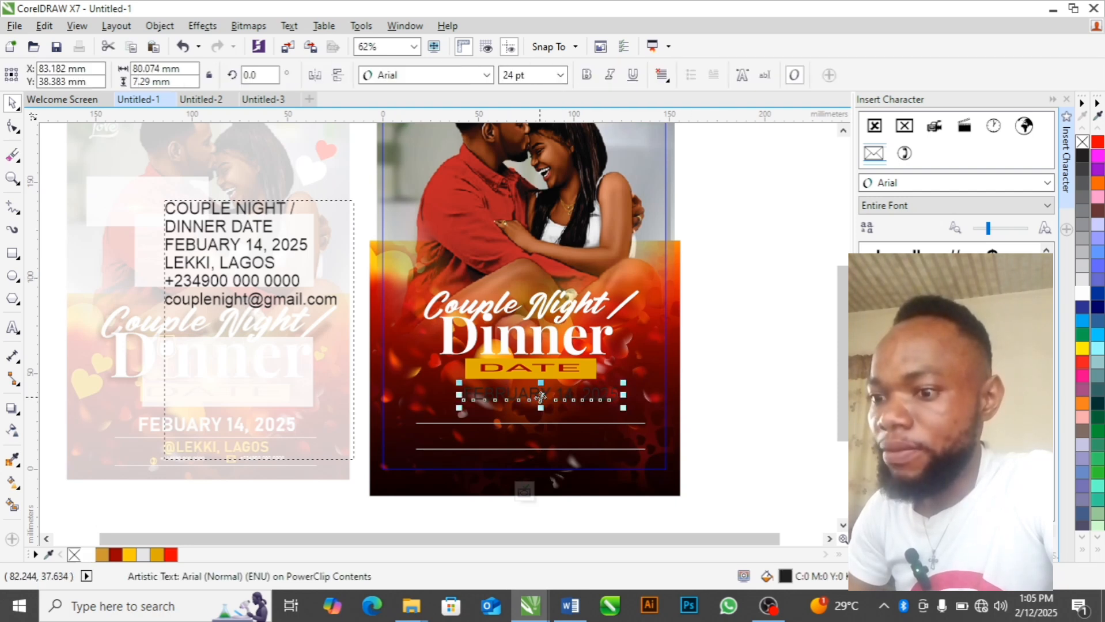
{"action": "left_click_drag", "start_coordinate": [540, 397], "coordinate": [531, 401]}
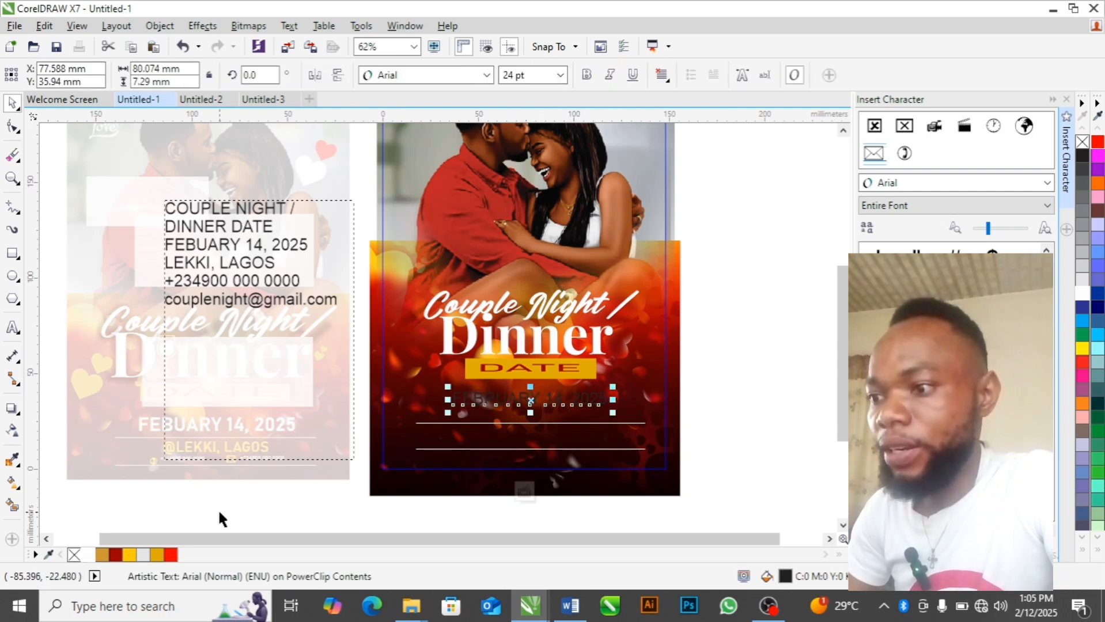
{"action": "left_click", "coordinate": [89, 554]}
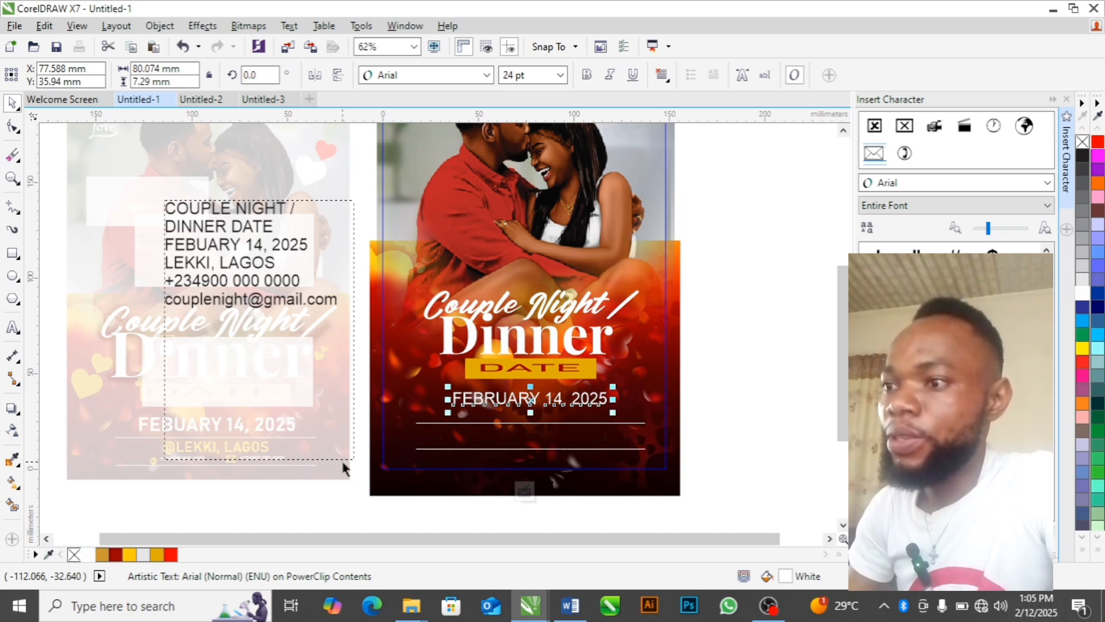
Step: Set the flyer's date text in bold Bahnschrift, enlarge it to about 87 mm wide, and re-centre it under the DATE banner
{"action": "left_click", "coordinate": [487, 76]}
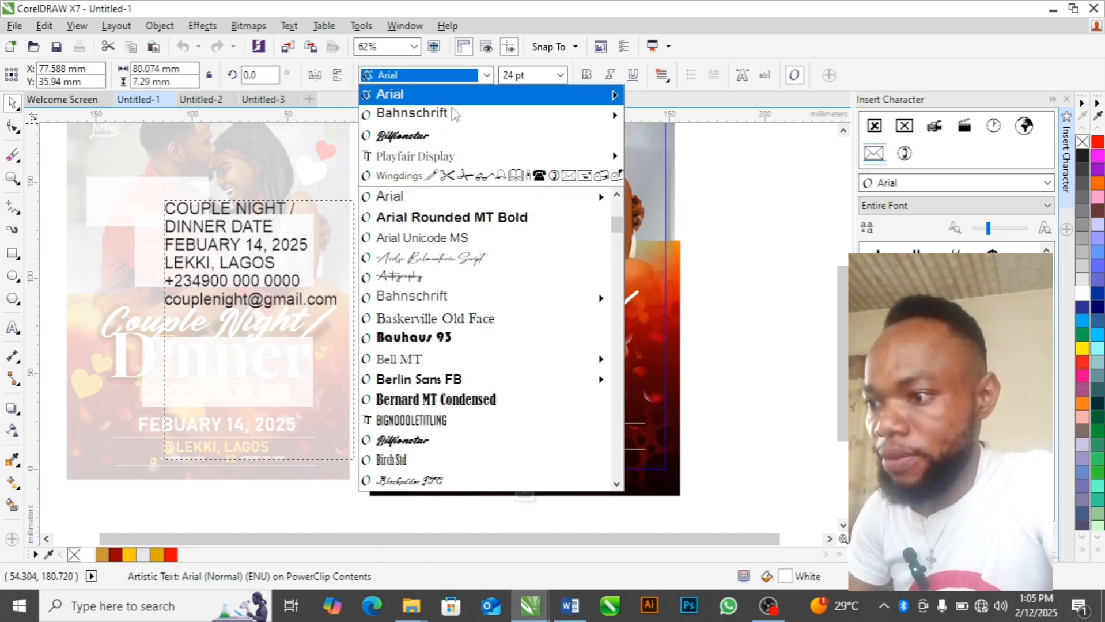
{"action": "left_click", "coordinate": [435, 113]}
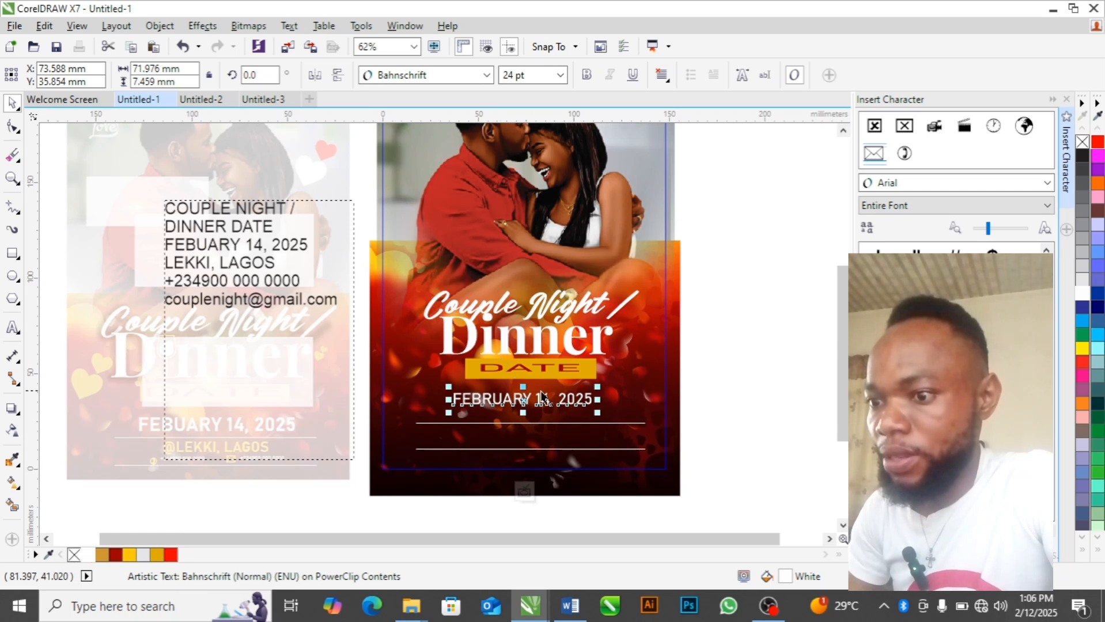
{"action": "left_click_drag", "start_coordinate": [601, 389], "coordinate": [626, 384]}
{"action": "left_click_drag", "start_coordinate": [541, 397], "coordinate": [531, 400]}
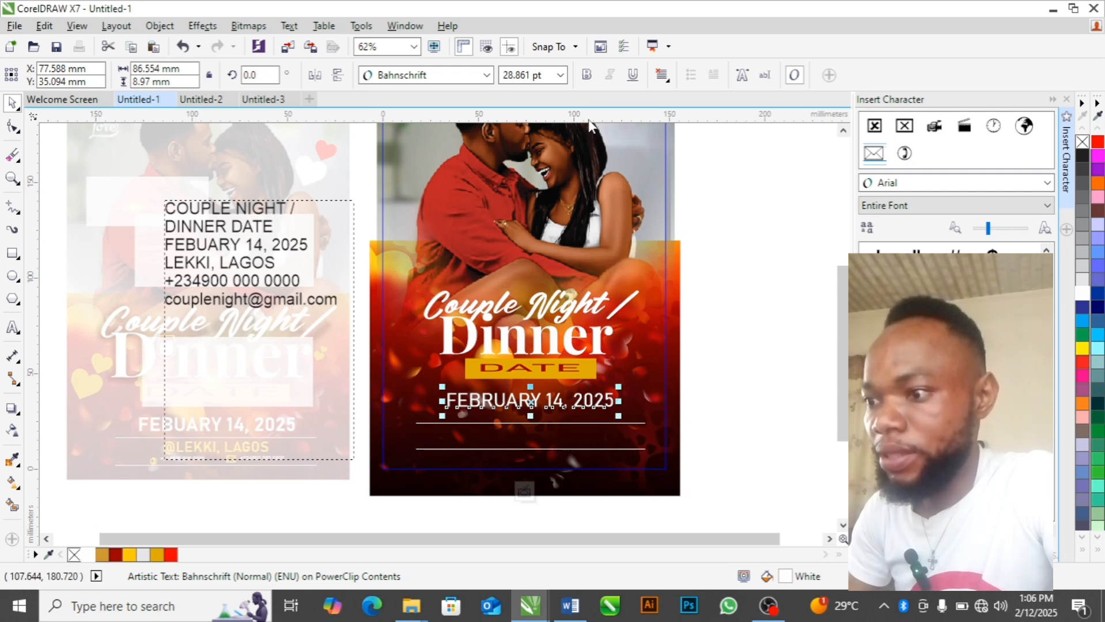
{"action": "left_click", "coordinate": [586, 75]}
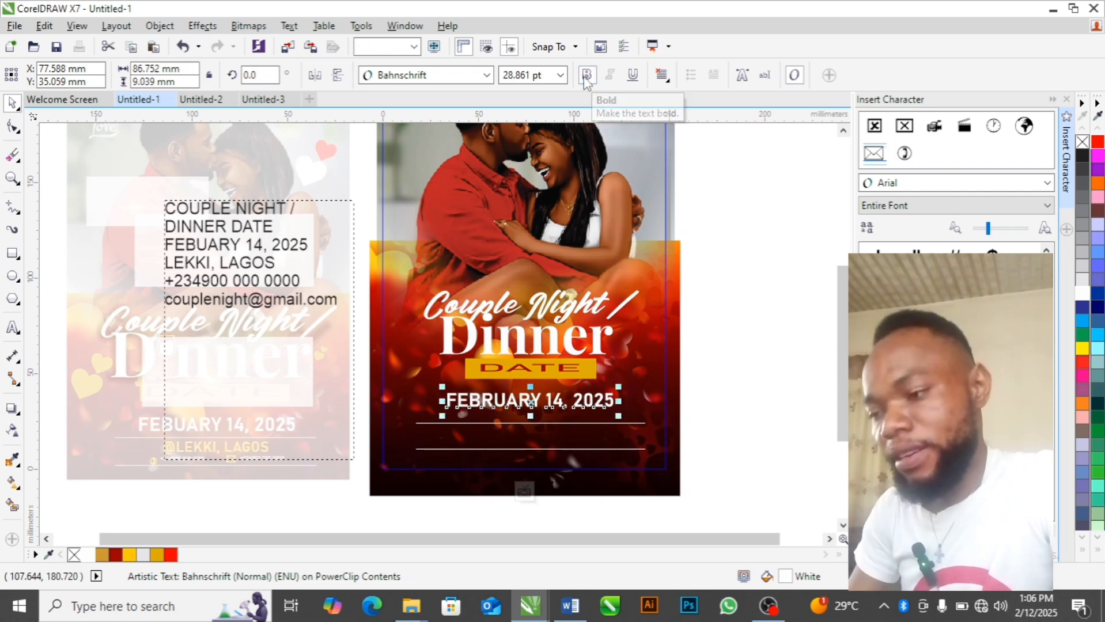
{"action": "left_click", "coordinate": [713, 352]}
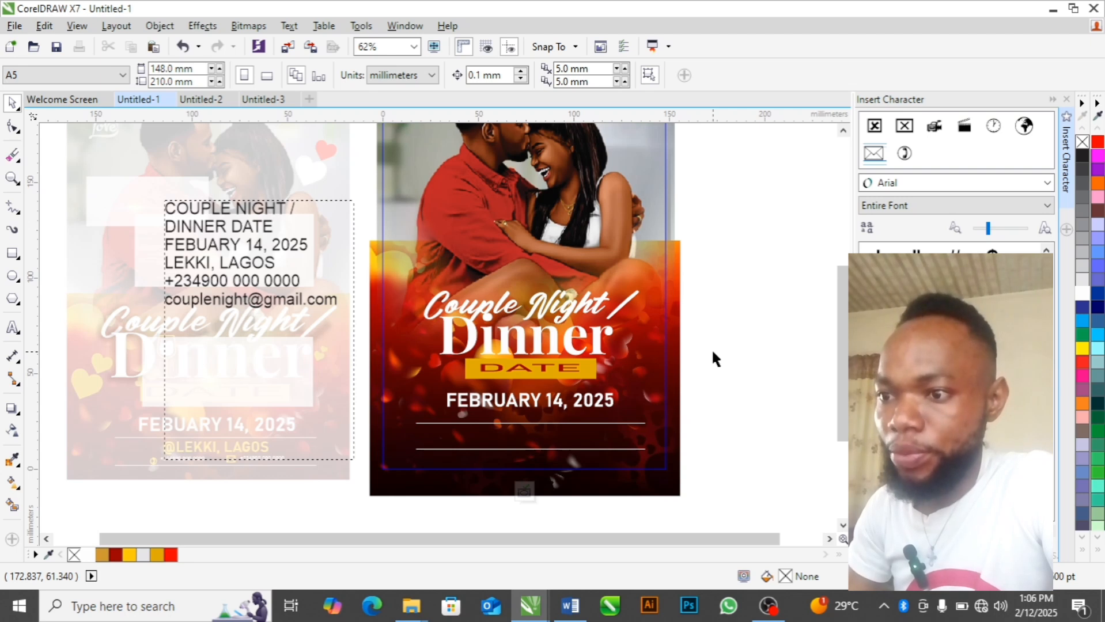
Step: Copy the LEKKI, LAGOS line from the event details, paste it between the two white lines, and set its font to Bahnschrift
{"action": "double_click", "coordinate": [238, 268]}
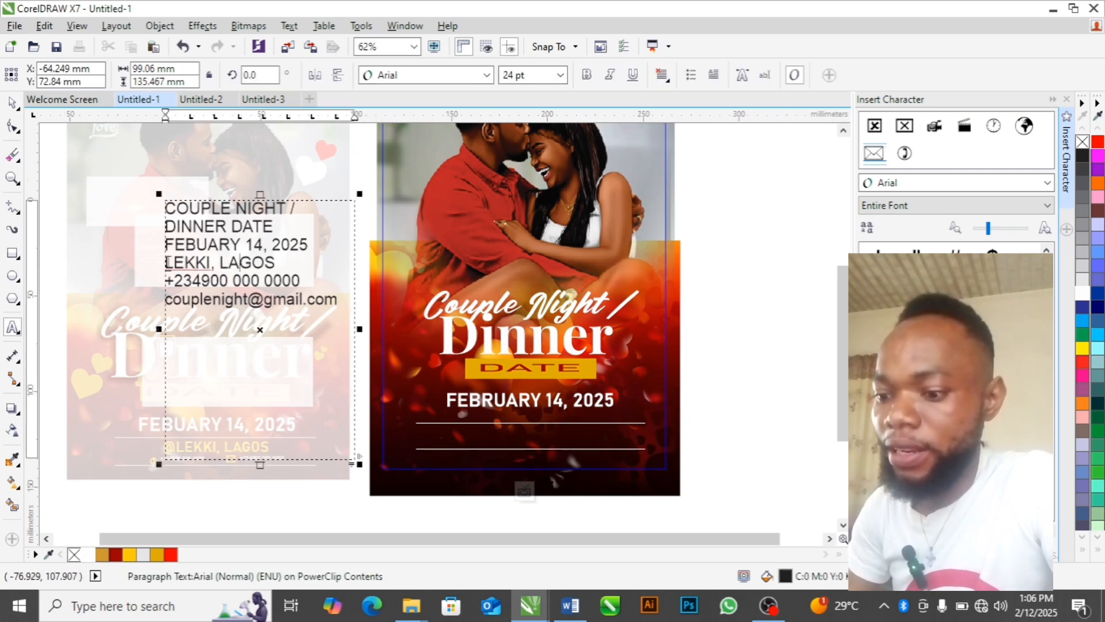
{"action": "left_click_drag", "start_coordinate": [167, 263], "coordinate": [257, 264]}
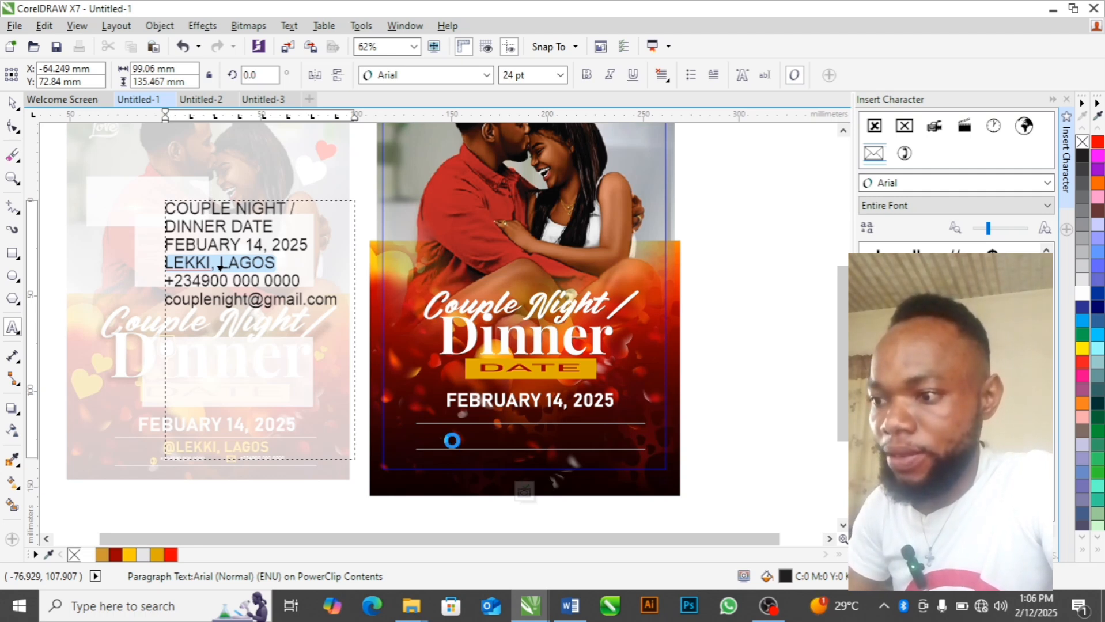
{"action": "left_click", "coordinate": [452, 441]}
{"action": "key", "text": "ctrl+v"}
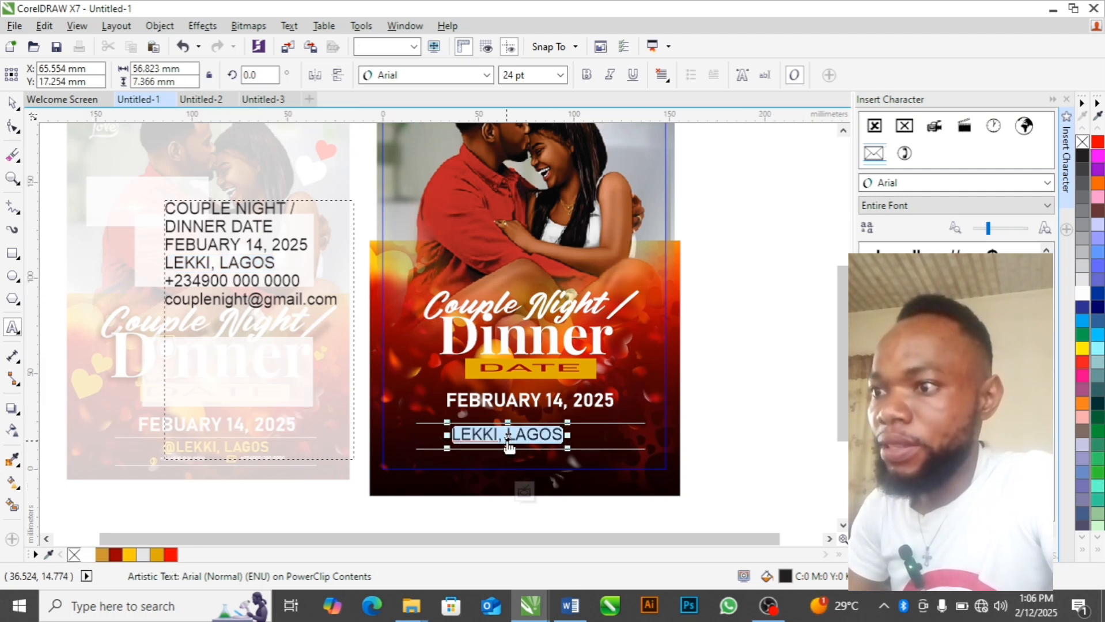
{"action": "left_click", "coordinate": [487, 75]}
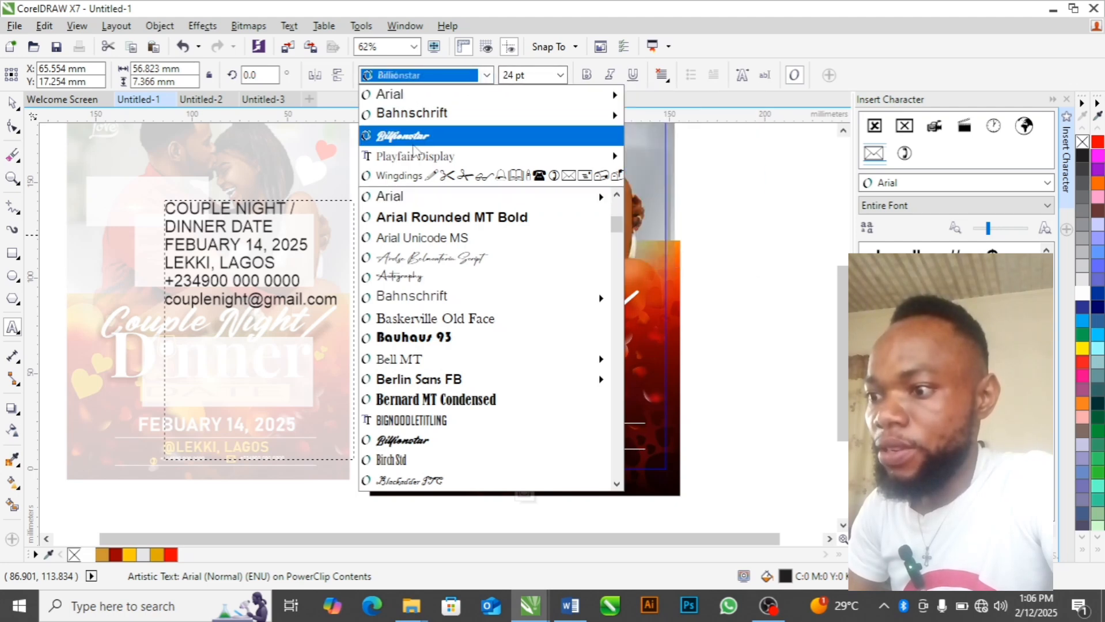
{"action": "left_click", "coordinate": [418, 113]}
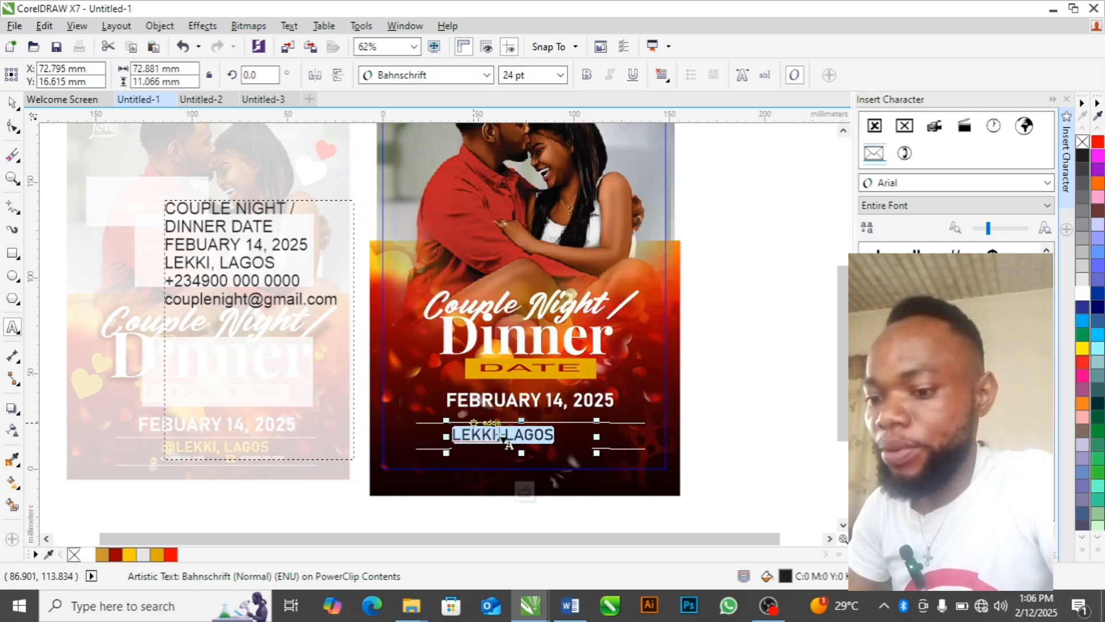
Step: Fill the pasted location text with white, enlarge it to about 67 mm wide, and move it midway between the two lines
{"action": "double_click", "coordinate": [527, 435]}
{"action": "key", "text": "ctrl+a"}
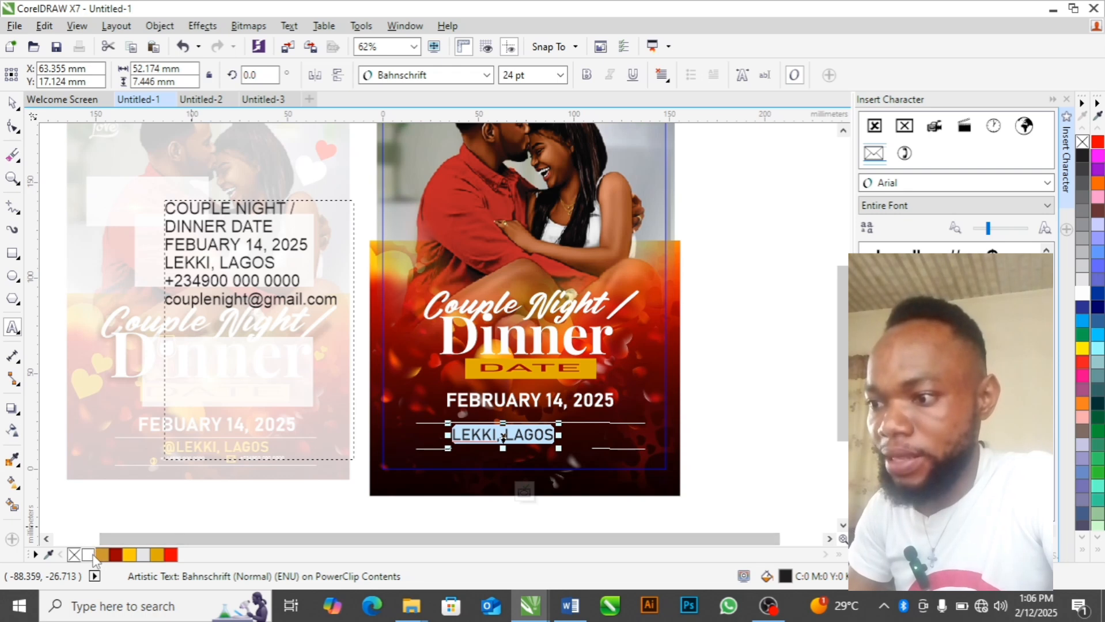
{"action": "left_click", "coordinate": [143, 555]}
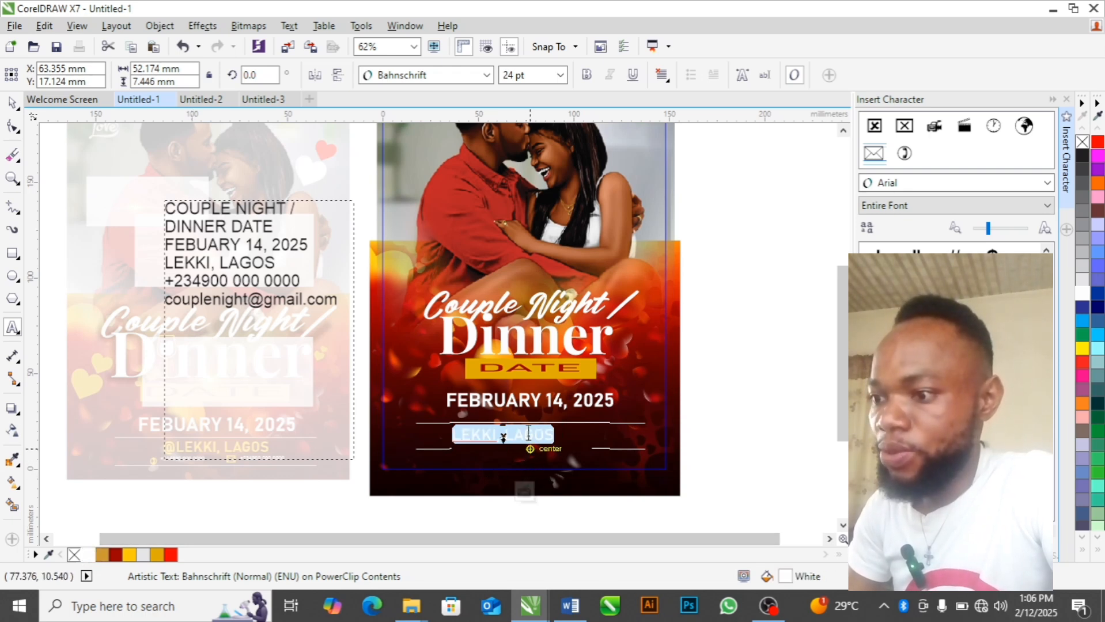
{"action": "key", "text": "Escape"}
{"action": "left_click_drag", "start_coordinate": [558, 424], "coordinate": [587, 419]}
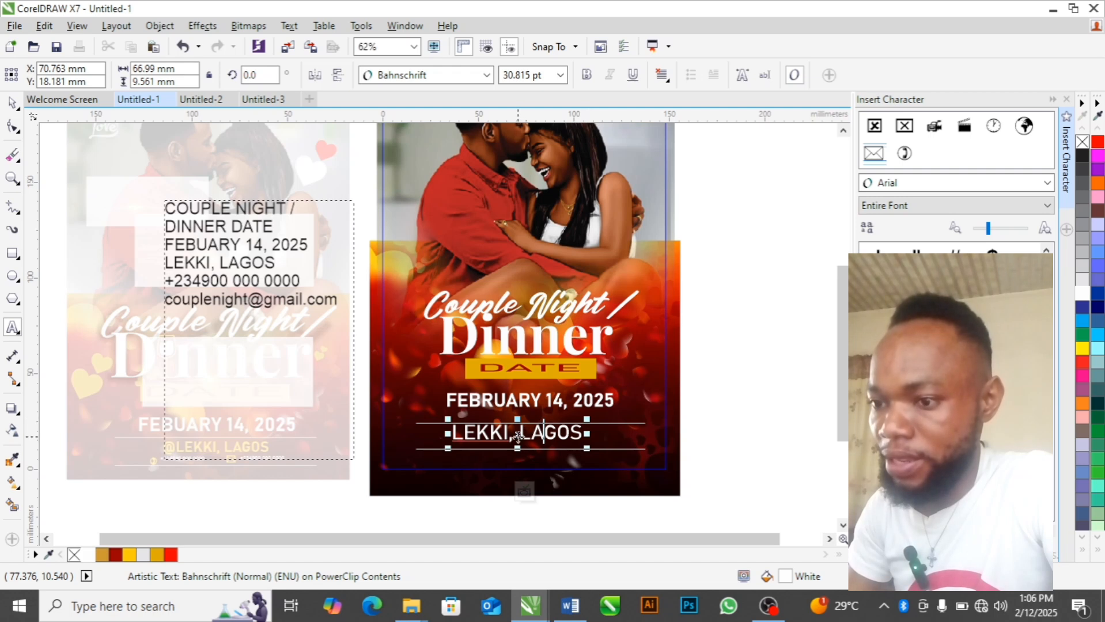
{"action": "left_click_drag", "start_coordinate": [517, 437], "coordinate": [532, 438]}
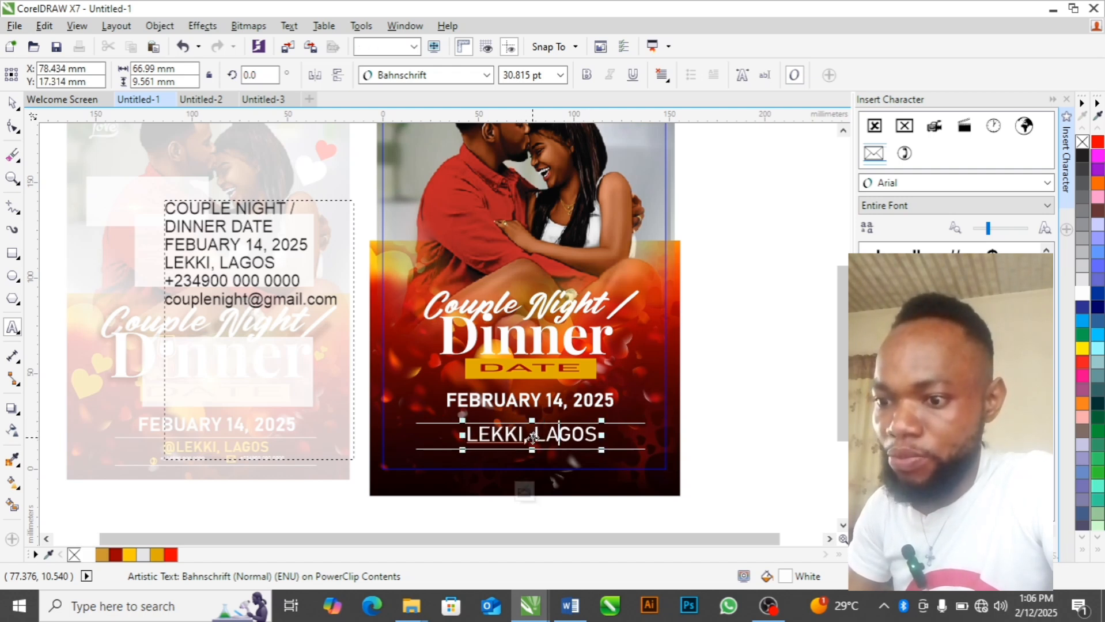
Step: Recolour the location text with the banner's gold and add "@ " in front of LEKKI, LAGOS
{"action": "key", "text": "ctrl+a"}
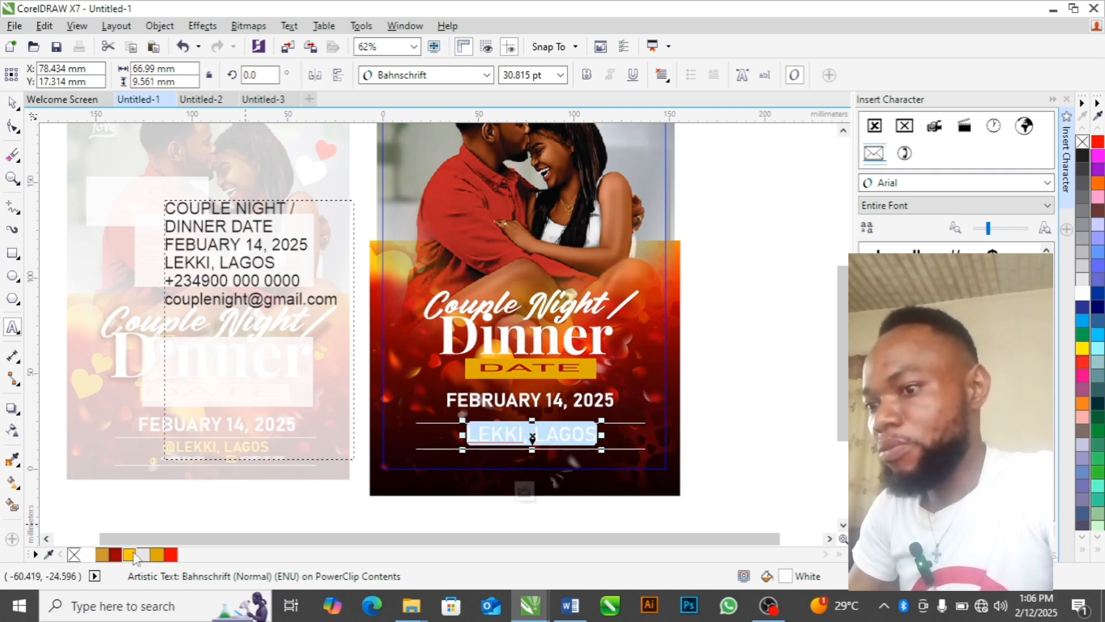
{"action": "left_click", "coordinate": [157, 555]}
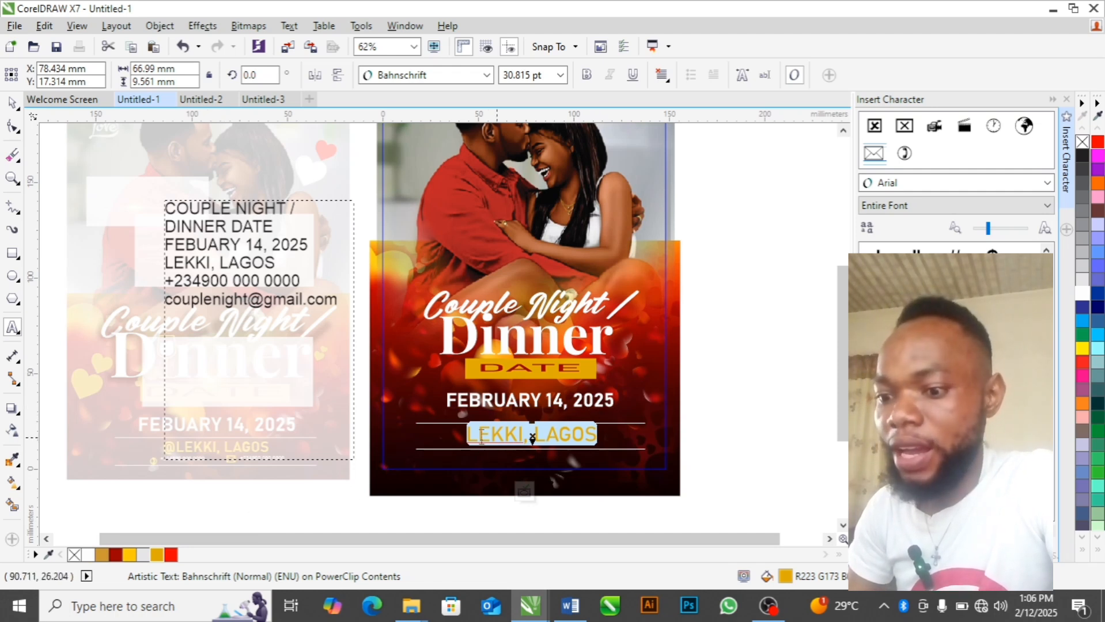
{"action": "left_click", "coordinate": [469, 434]}
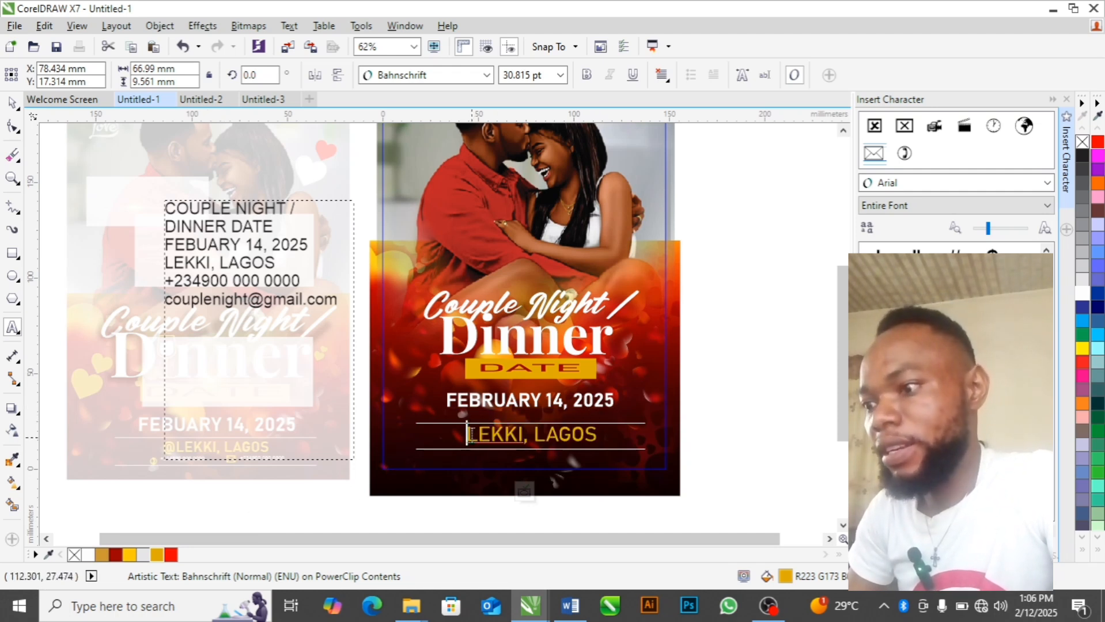
{"action": "type", "text": "@"}
{"action": "key", "text": "ctrl+space"}
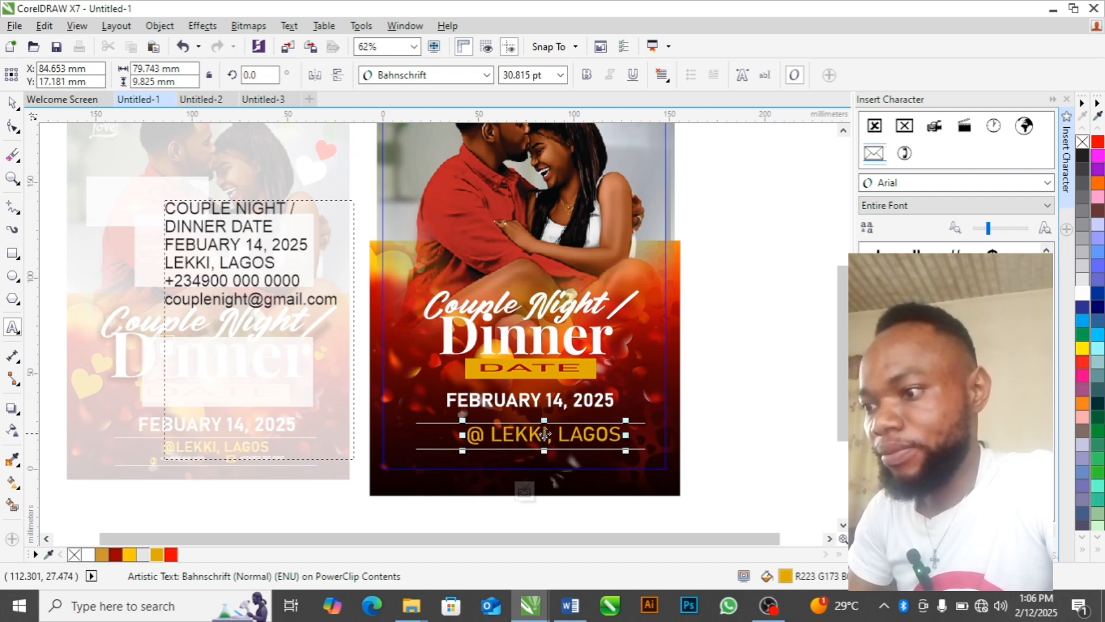
Step: Centre the location text horizontally with the date and the two white lines
{"action": "left_click_drag", "start_coordinate": [544, 436], "coordinate": [535, 437]}
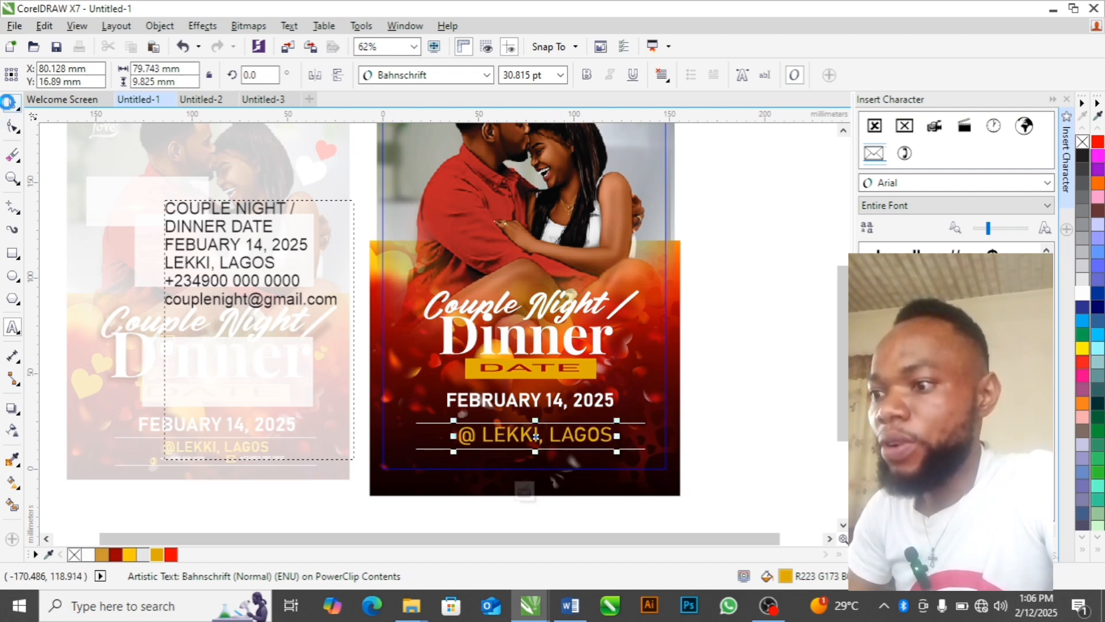
{"action": "left_click_drag", "start_coordinate": [707, 374], "coordinate": [390, 468]}
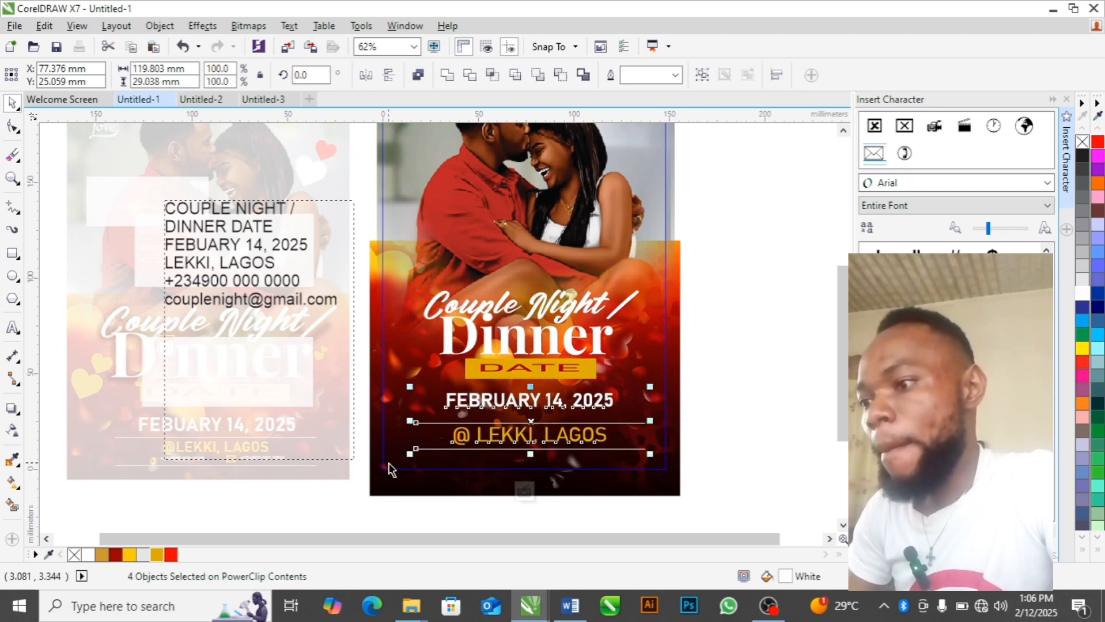
{"action": "left_click", "coordinate": [744, 391]}
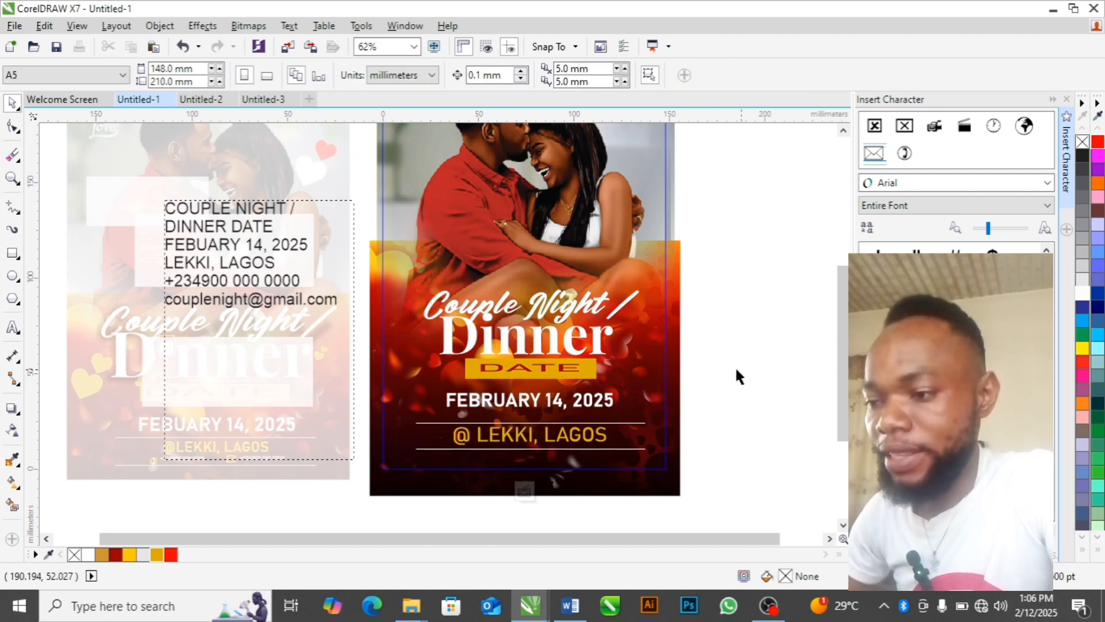
{"action": "left_click_drag", "start_coordinate": [669, 372], "coordinate": [398, 466]}
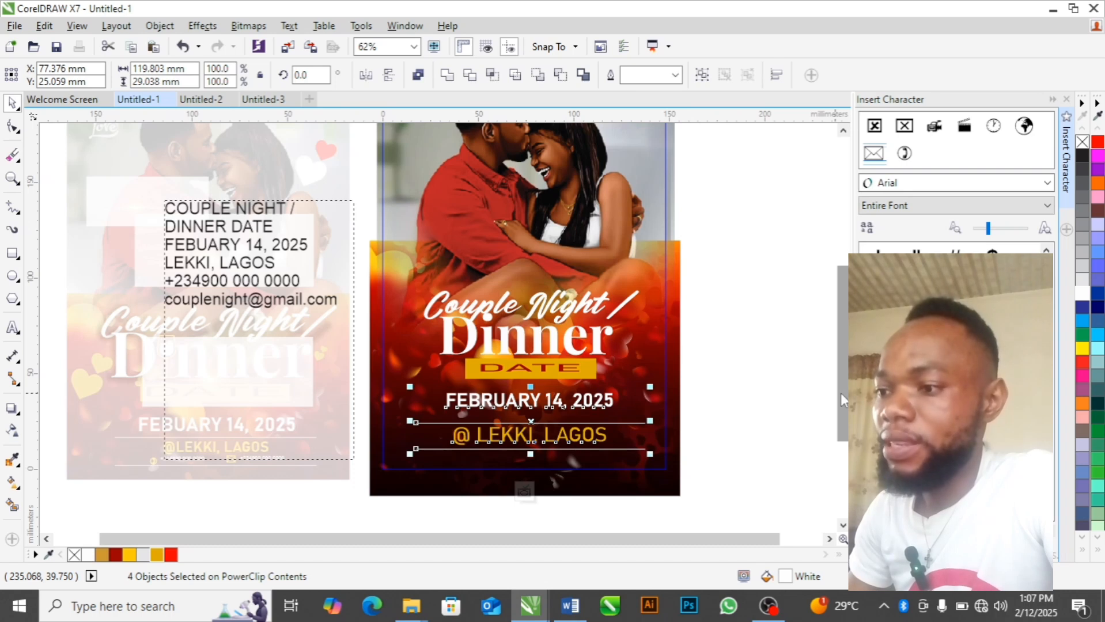
{"action": "left_click_drag", "start_coordinate": [840, 393], "coordinate": [835, 399]}
{"action": "left_click", "coordinate": [706, 397]}
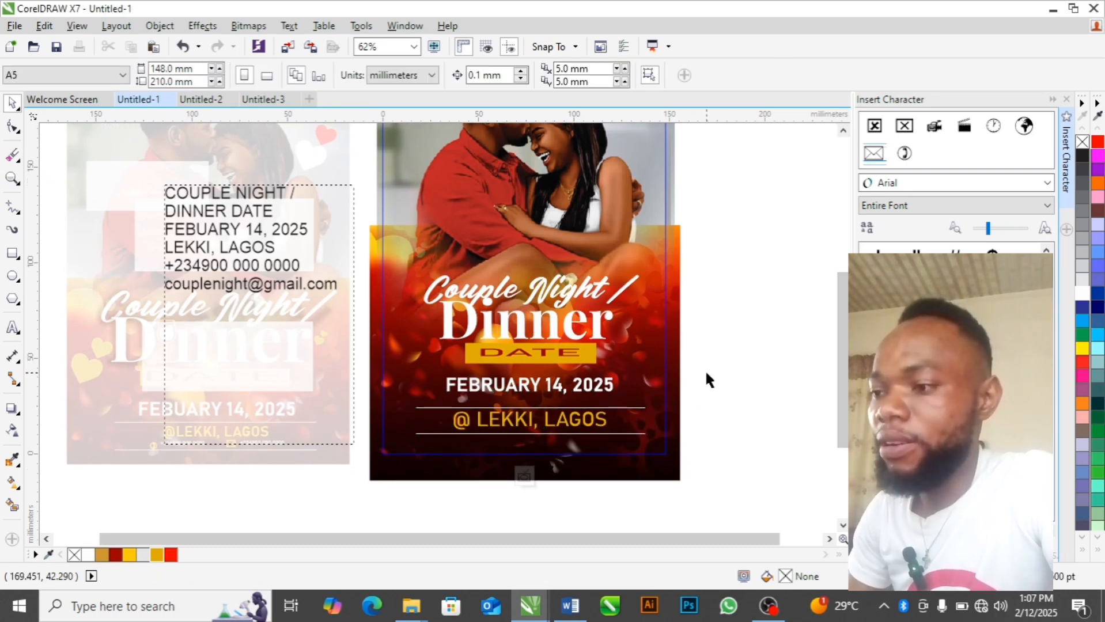
{"action": "left_click_drag", "start_coordinate": [705, 369], "coordinate": [407, 471]}
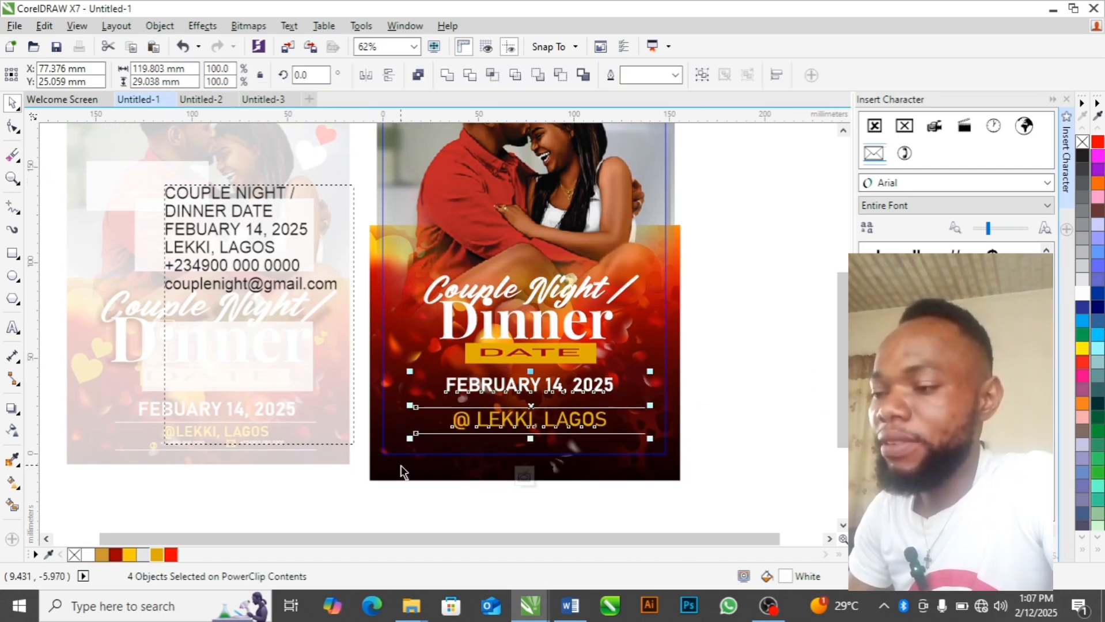
{"action": "left_click", "coordinate": [774, 393]}
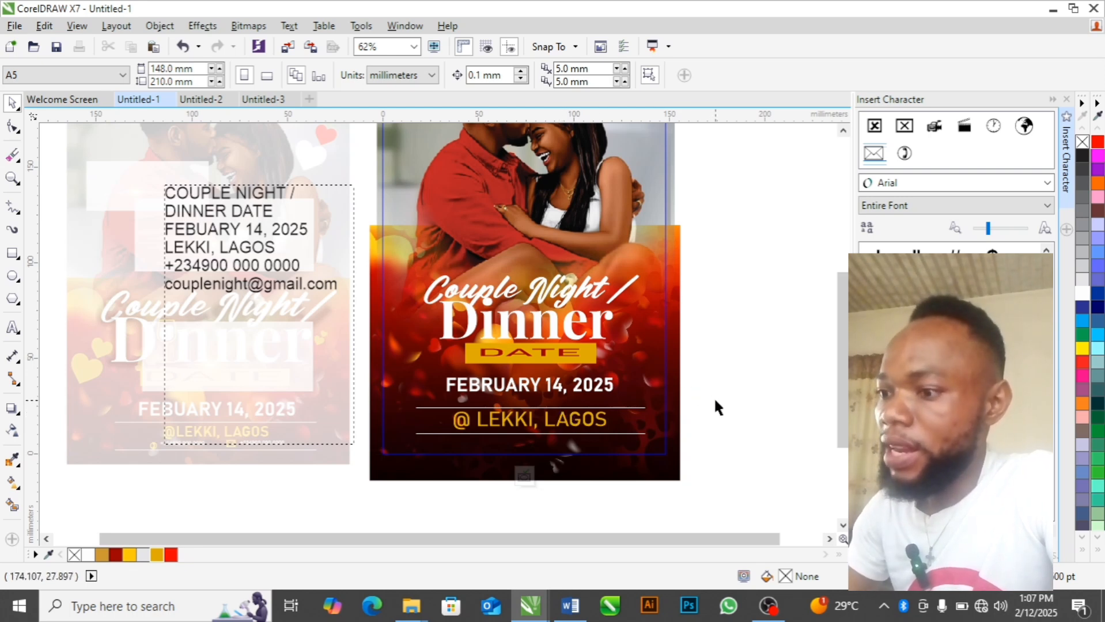
Step: Nudge the location text and its two white lines down together by 1.8 mm
{"action": "left_click_drag", "start_coordinate": [654, 402], "coordinate": [391, 442]}
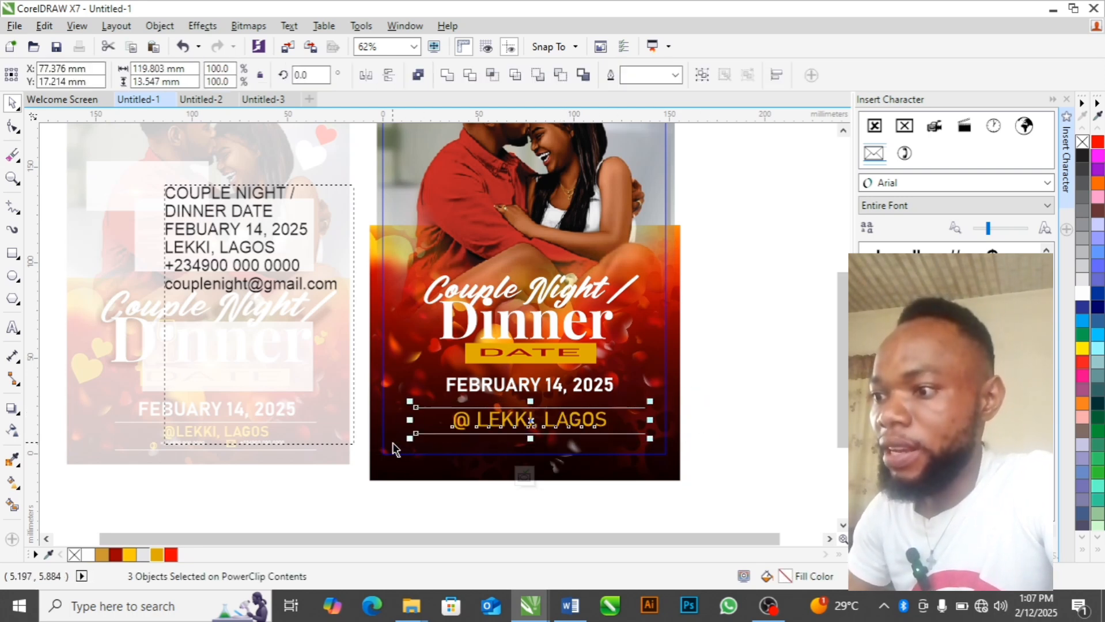
{"action": "key", "text": "Down"}
{"action": "key", "text": "Down"}
{"action": "key", "text": "Down"}
{"action": "key", "text": "Down"}
{"action": "key", "text": "Down"}
{"action": "key", "text": "Down"}
{"action": "key", "text": "Down"}
{"action": "key", "text": "Down"}
{"action": "key", "text": "Down"}
{"action": "key", "text": "Down"}
{"action": "key", "text": "Down"}
{"action": "key", "text": "Down"}
{"action": "key", "text": "Down"}
{"action": "key", "text": "Down"}
{"action": "key", "text": "Down"}
{"action": "key", "text": "Down"}
{"action": "key", "text": "Down"}
{"action": "key", "text": "Down"}
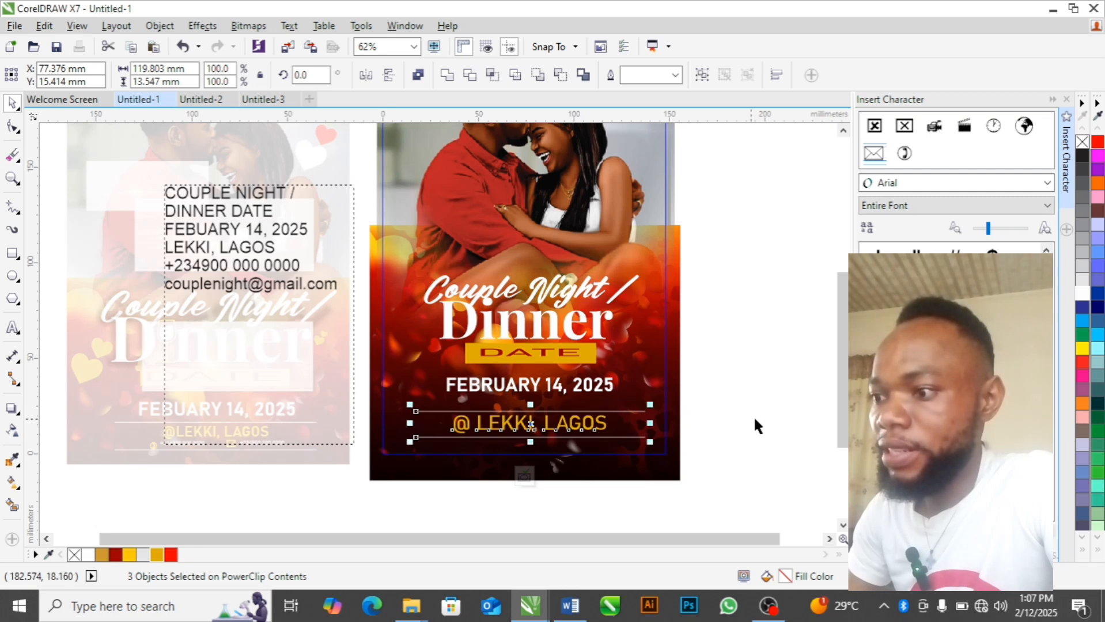
{"action": "left_click", "coordinate": [750, 418]}
Step: Move the lower white line down by about 5 mm to widen the gap beneath the location text
{"action": "left_click", "coordinate": [615, 438]}
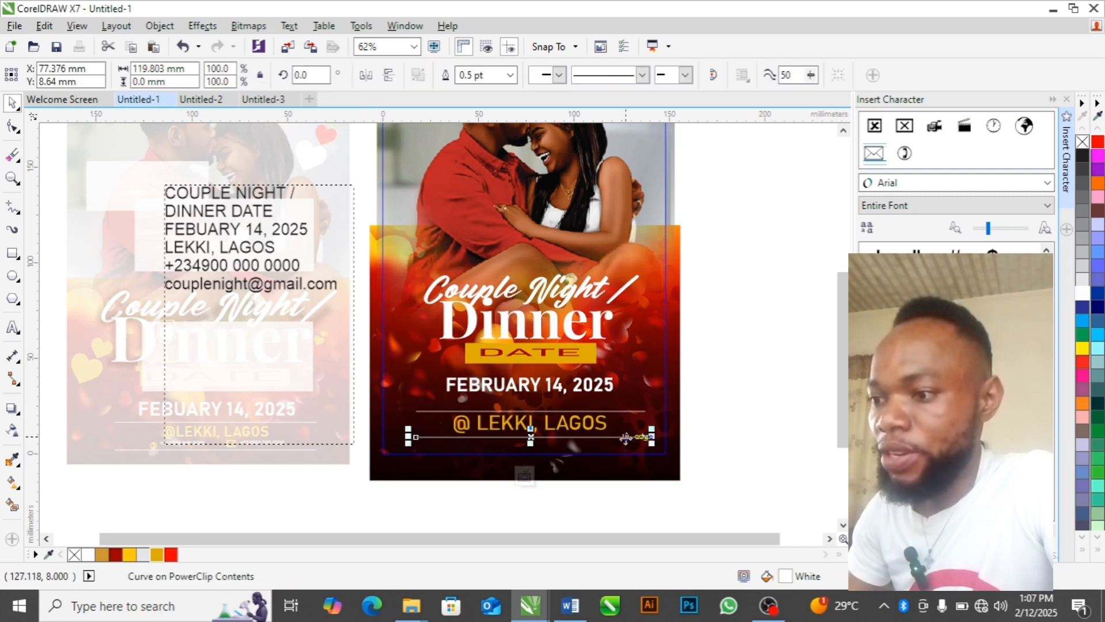
{"action": "left_click_drag", "start_coordinate": [614, 438], "coordinate": [614, 447]}
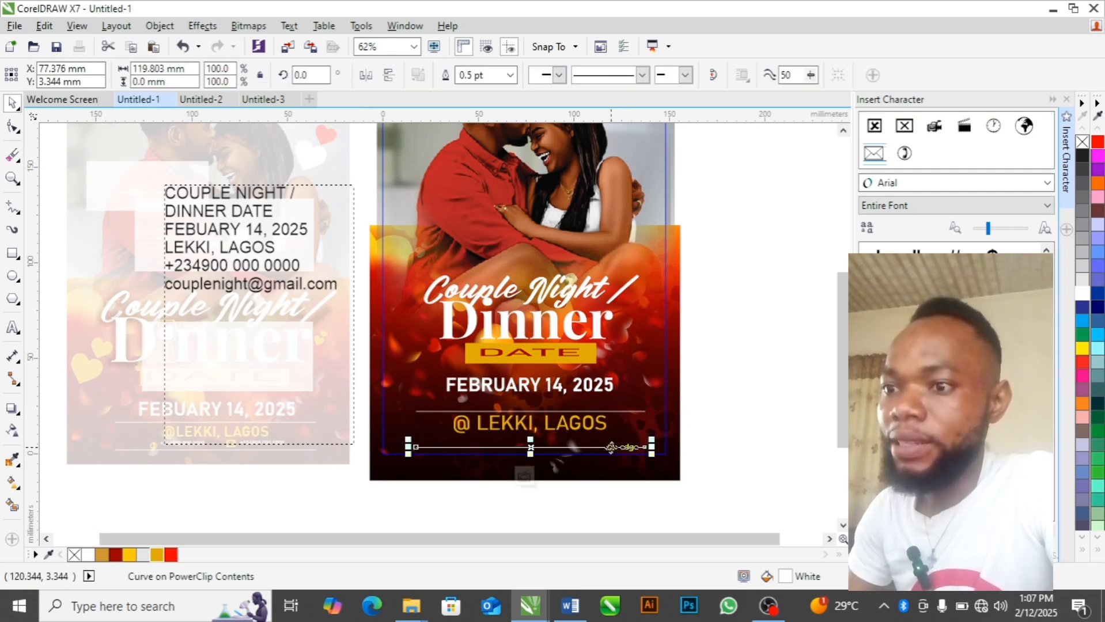
{"action": "left_click", "coordinate": [788, 432]}
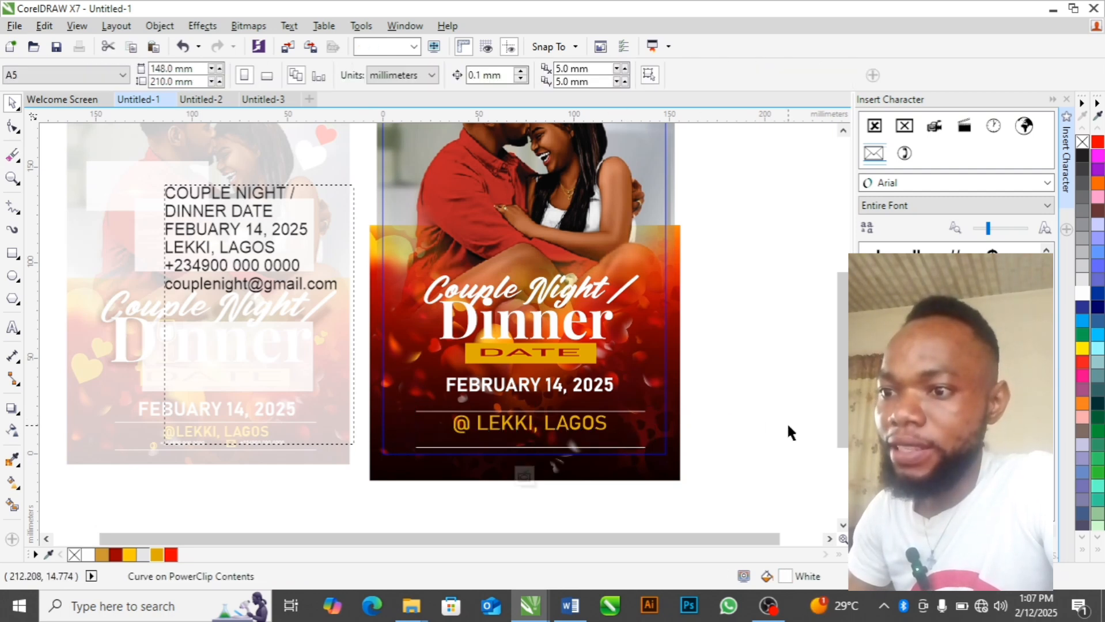
Step: Copy the phone and e-mail lines from the event details, paste them beside the flyer, and join them into a single line
{"action": "double_click", "coordinate": [191, 270]}
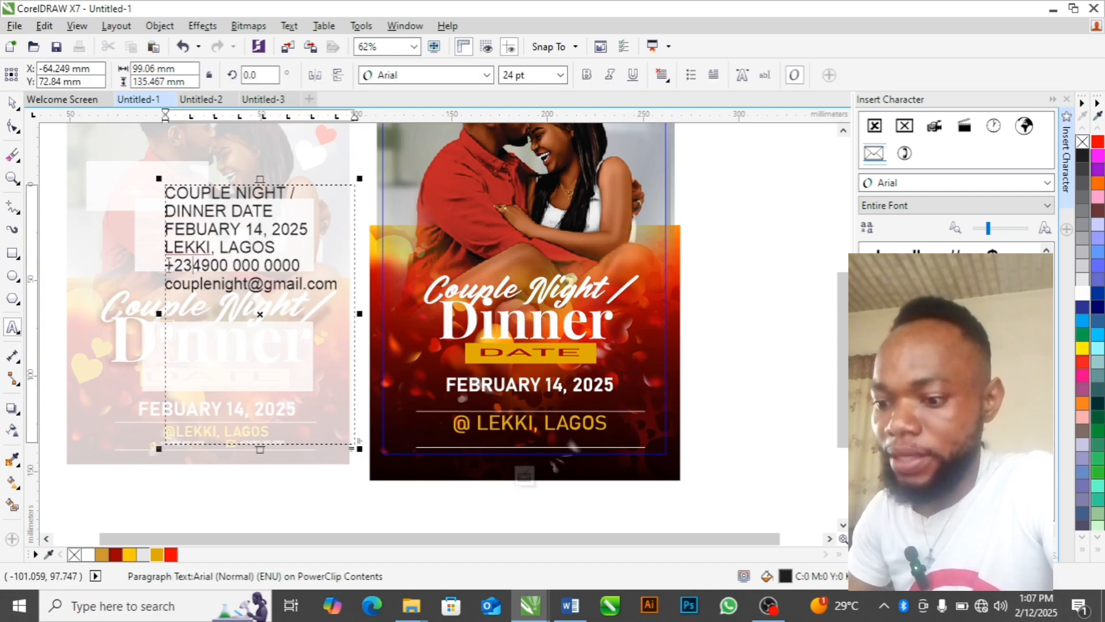
{"action": "left_click_drag", "start_coordinate": [167, 266], "coordinate": [303, 290]}
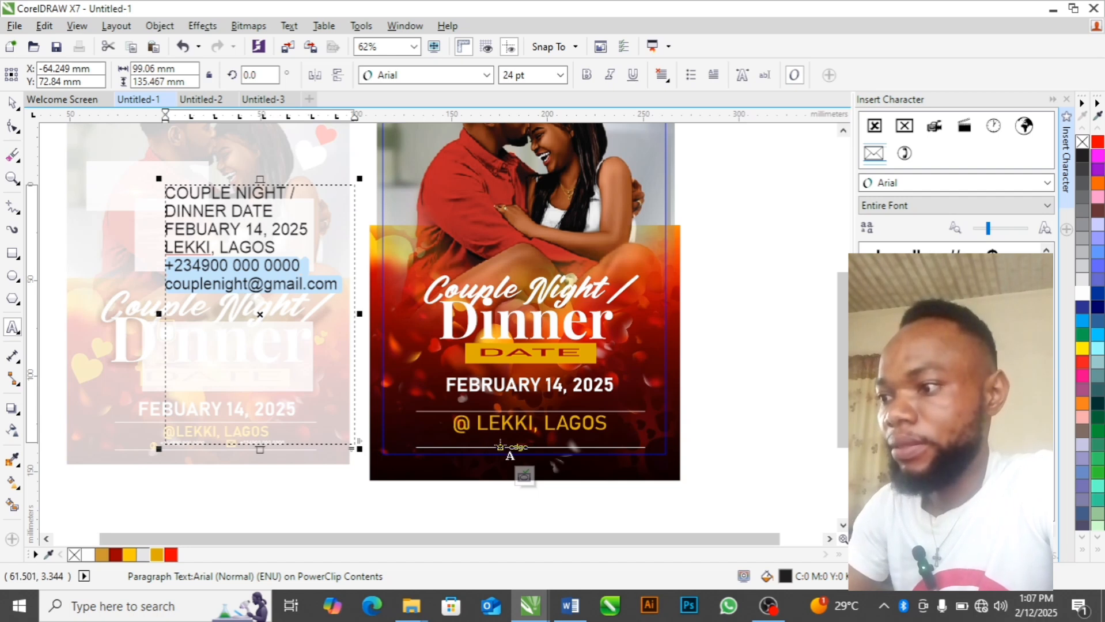
{"action": "left_click", "coordinate": [686, 427]}
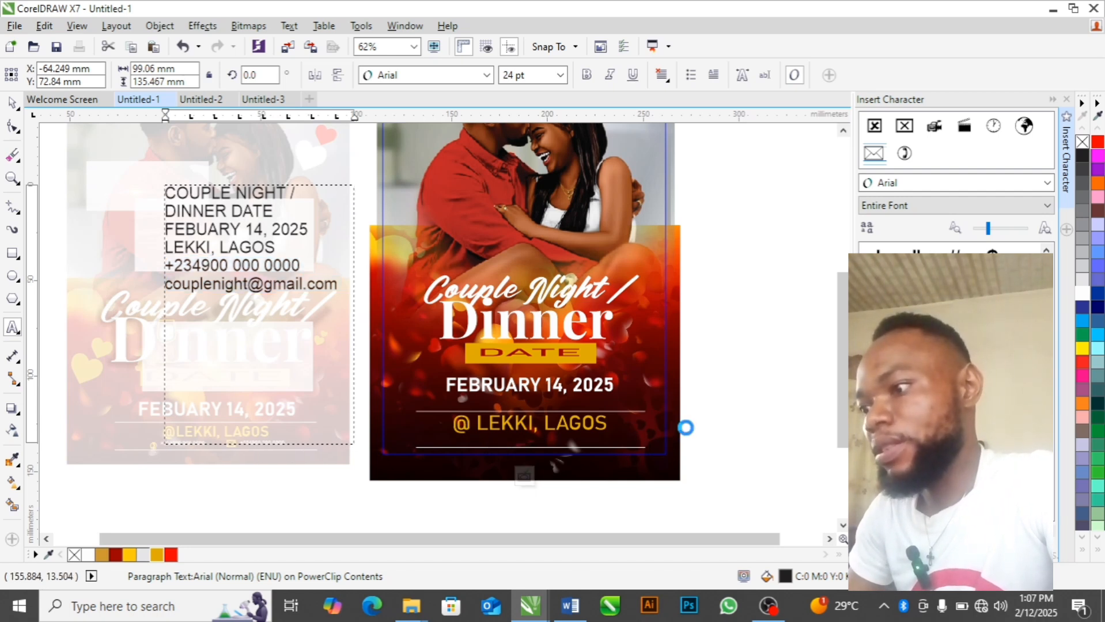
{"action": "key", "text": "ctrl+v"}
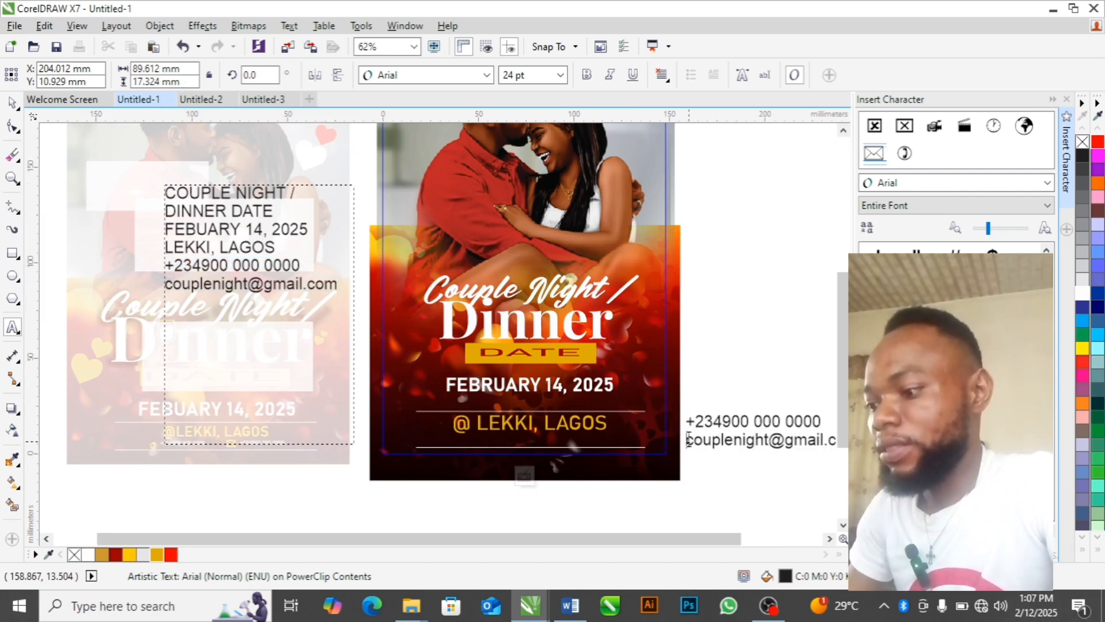
{"action": "left_click", "coordinate": [688, 439]}
{"action": "key", "text": "BackSpace"}
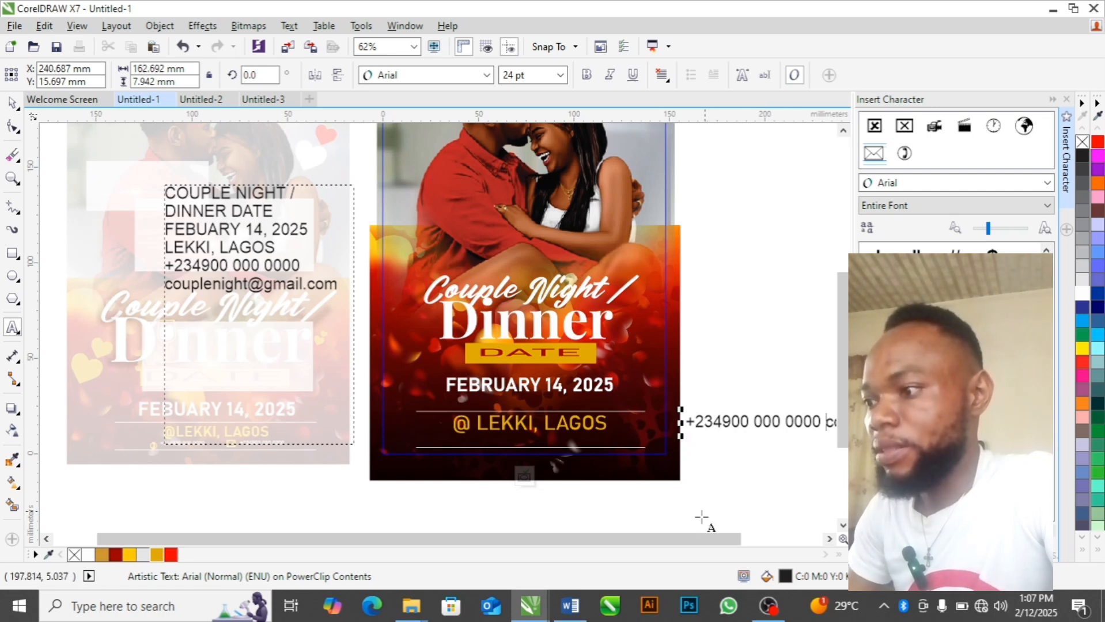
Step: Set the contact line to 8 pt, place it on the flyer just beneath the location text, and fill it white
{"action": "left_click_drag", "start_coordinate": [690, 549], "coordinate": [720, 545]}
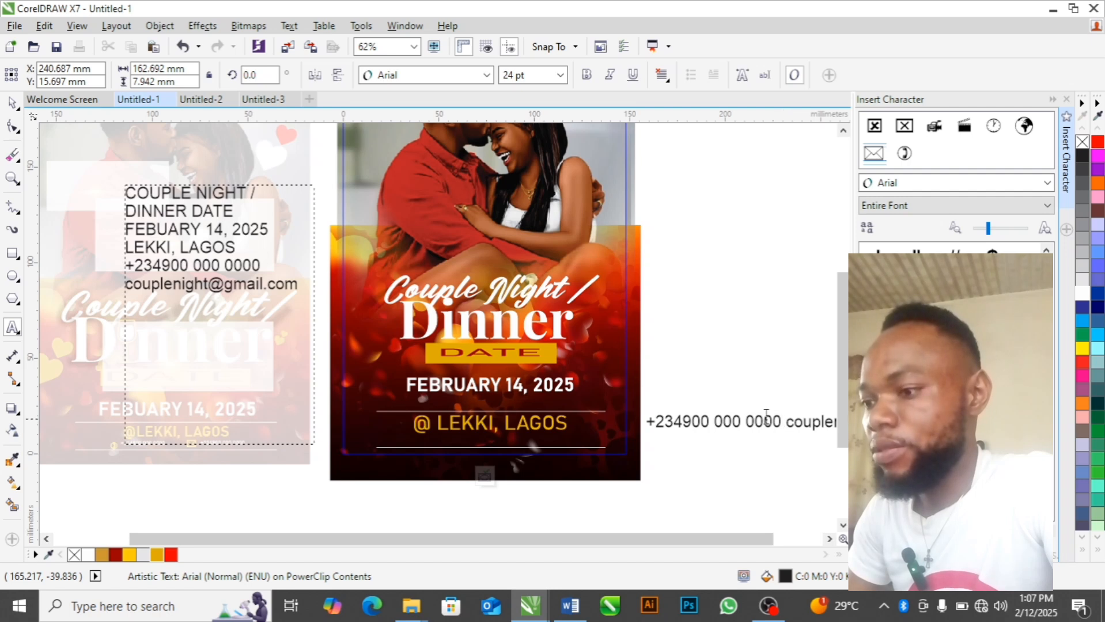
{"action": "left_click_drag", "start_coordinate": [802, 424], "coordinate": [485, 441]}
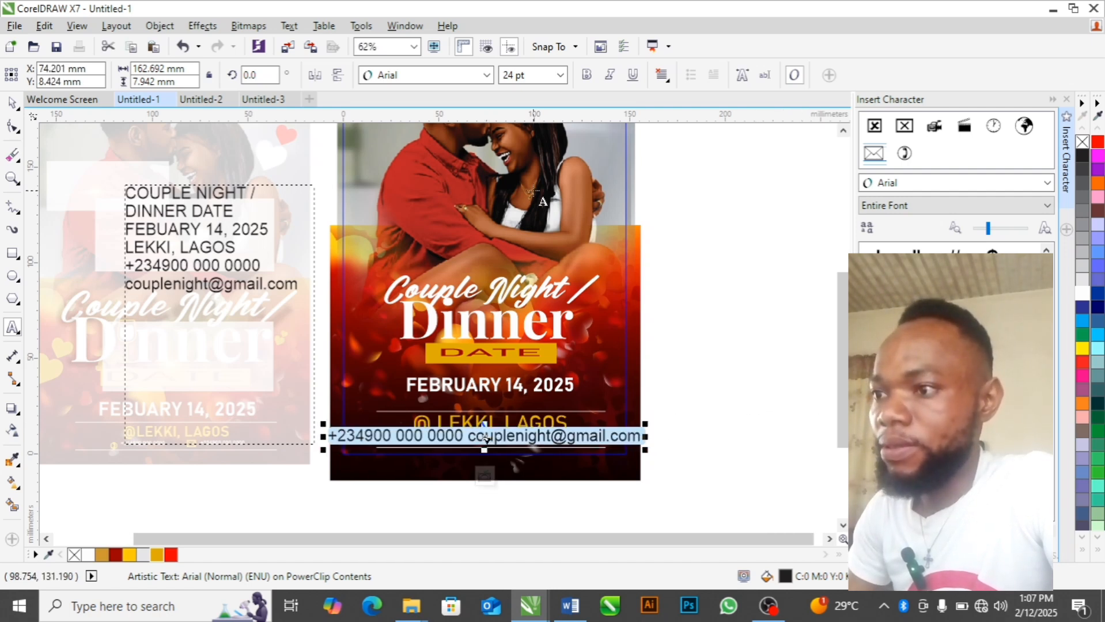
{"action": "left_click", "coordinate": [560, 75]}
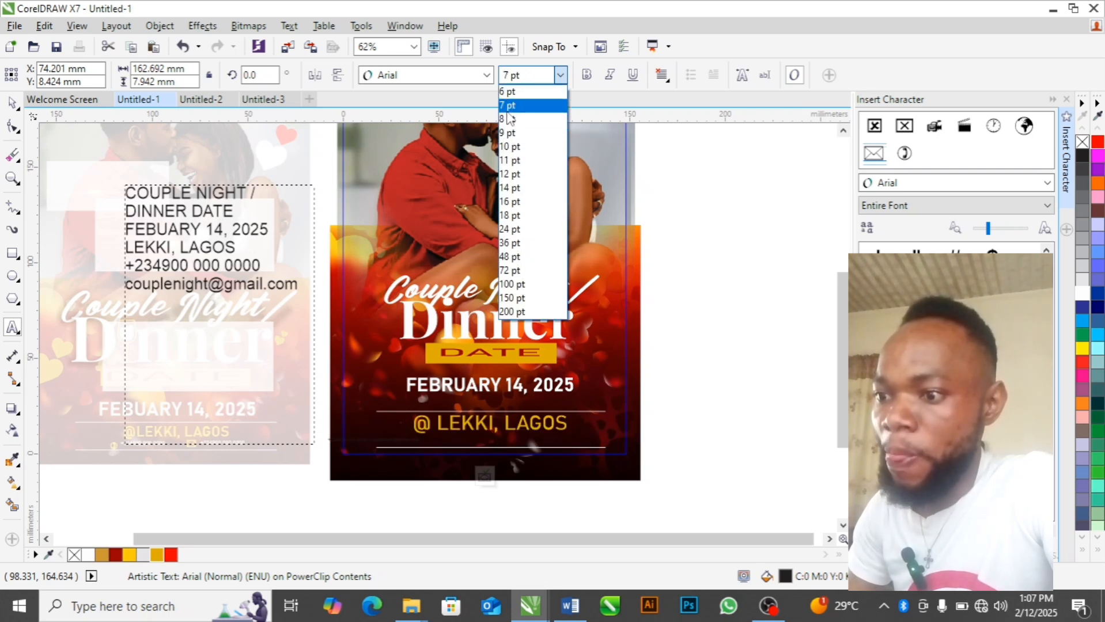
{"action": "left_click", "coordinate": [508, 119]}
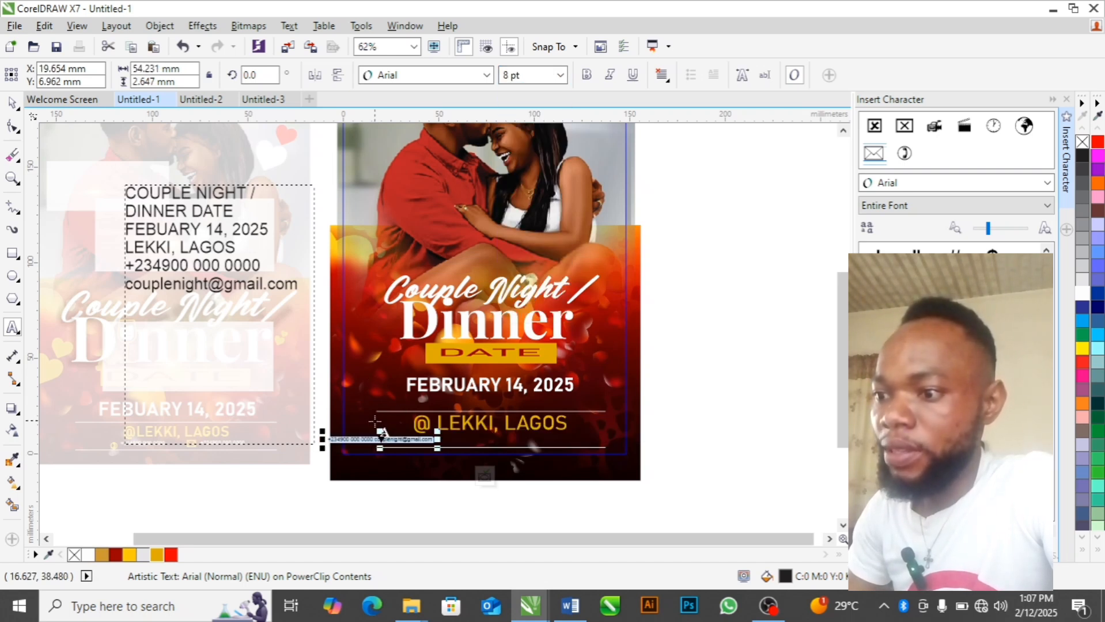
{"action": "left_click_drag", "start_coordinate": [380, 441], "coordinate": [494, 436]}
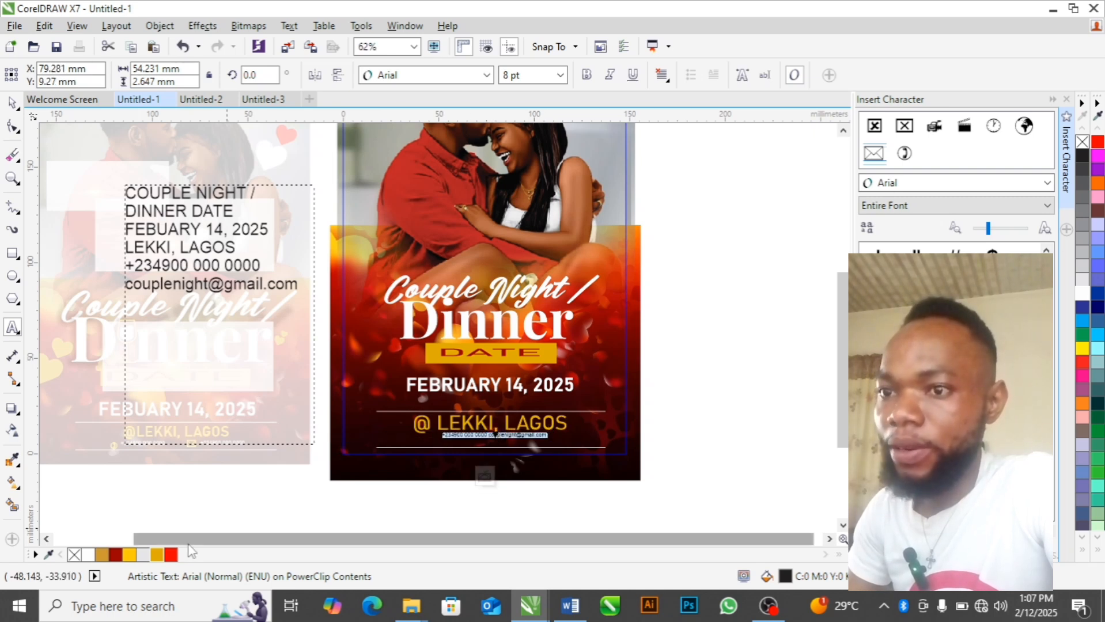
{"action": "left_click", "coordinate": [87, 555]}
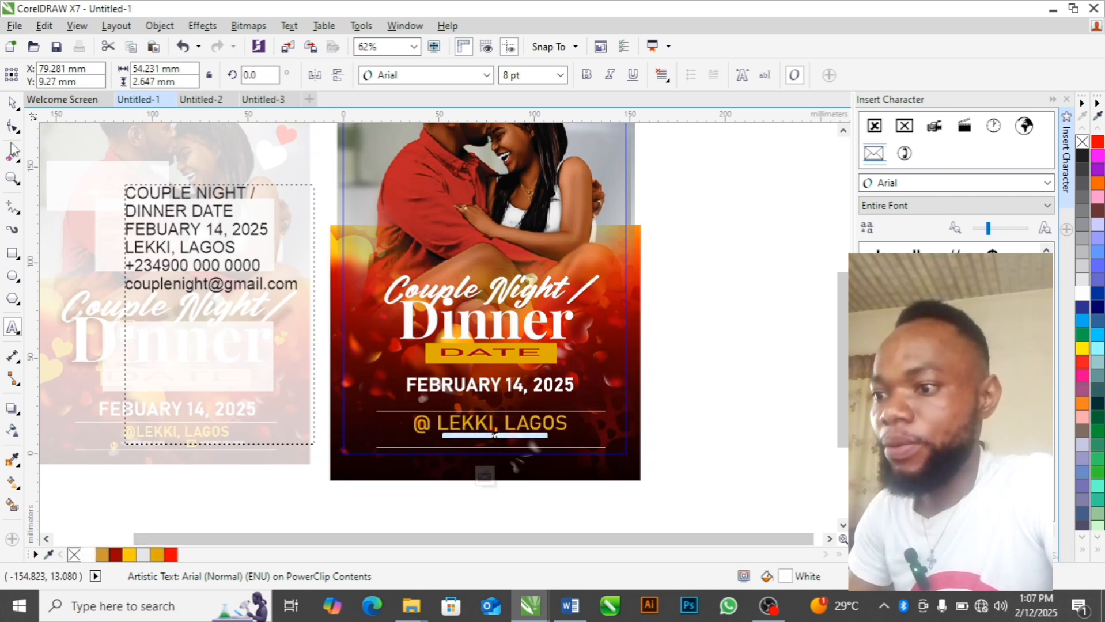
Step: Make the contact line bold, enlarge it to about 9.5 pt, and place it between the location text and the lower white line
{"action": "left_click", "coordinate": [12, 104]}
{"action": "key", "text": "F2"}
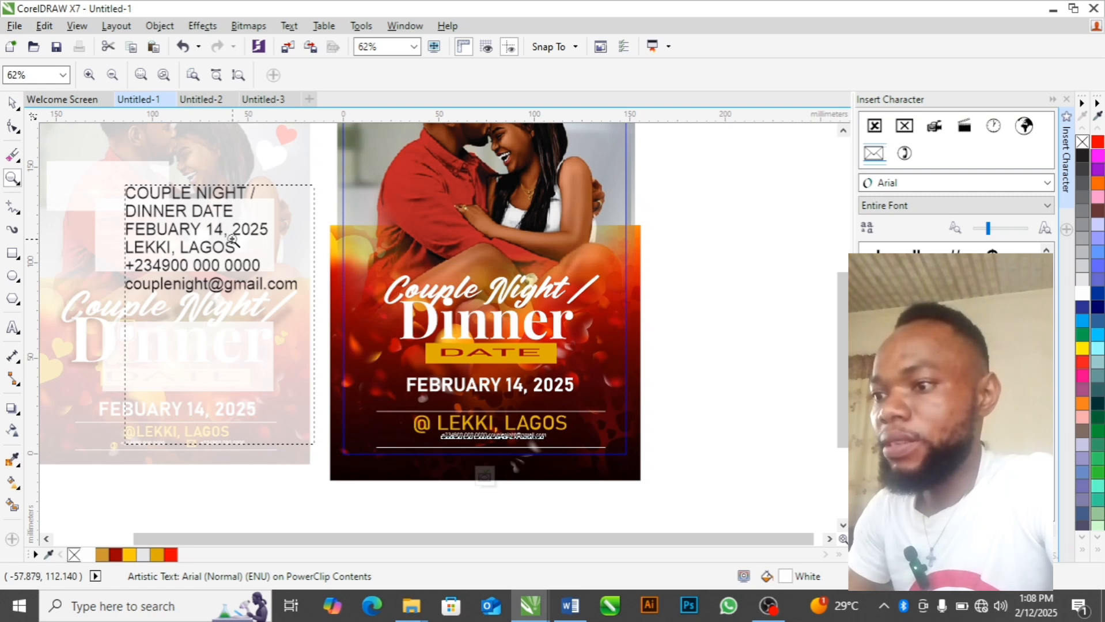
{"action": "left_click_drag", "start_coordinate": [351, 399], "coordinate": [641, 489]}
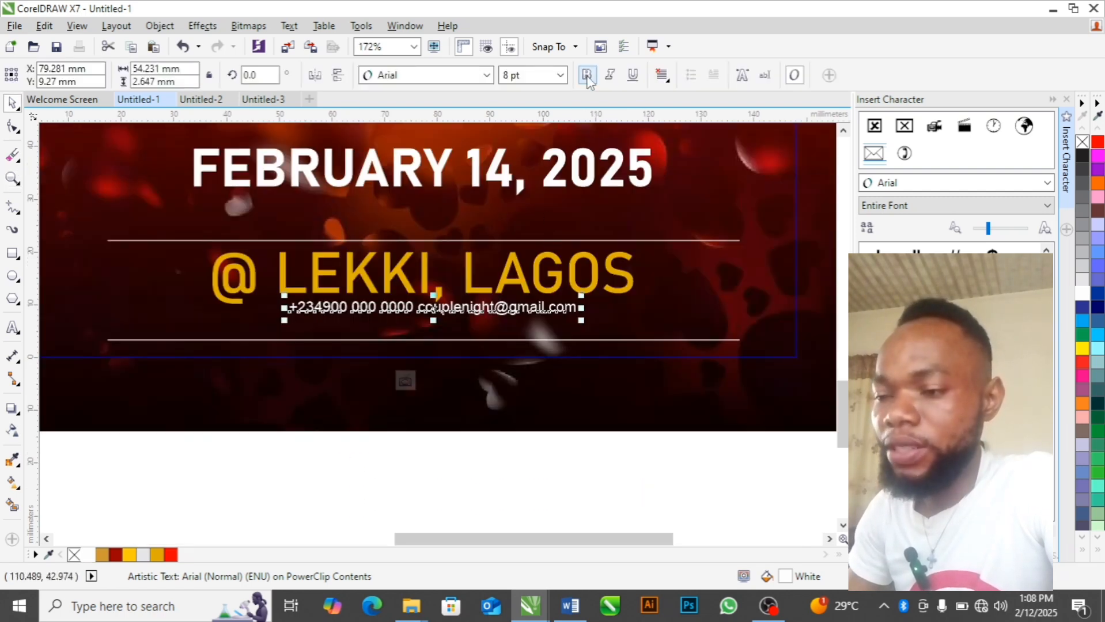
{"action": "left_click", "coordinate": [588, 76]}
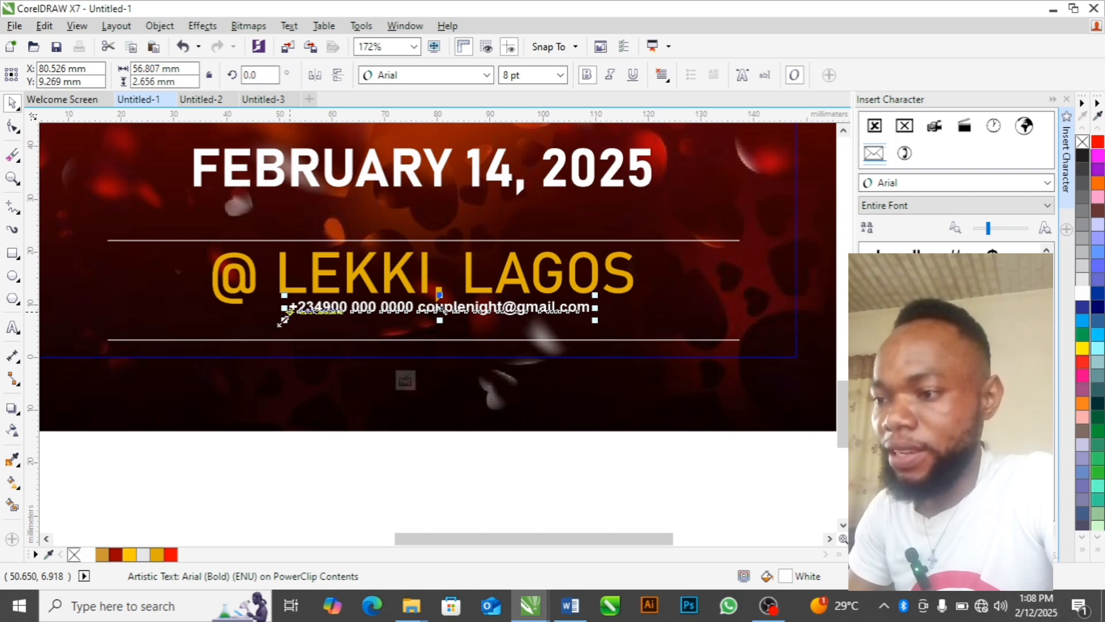
{"action": "left_click_drag", "start_coordinate": [283, 320], "coordinate": [229, 324]}
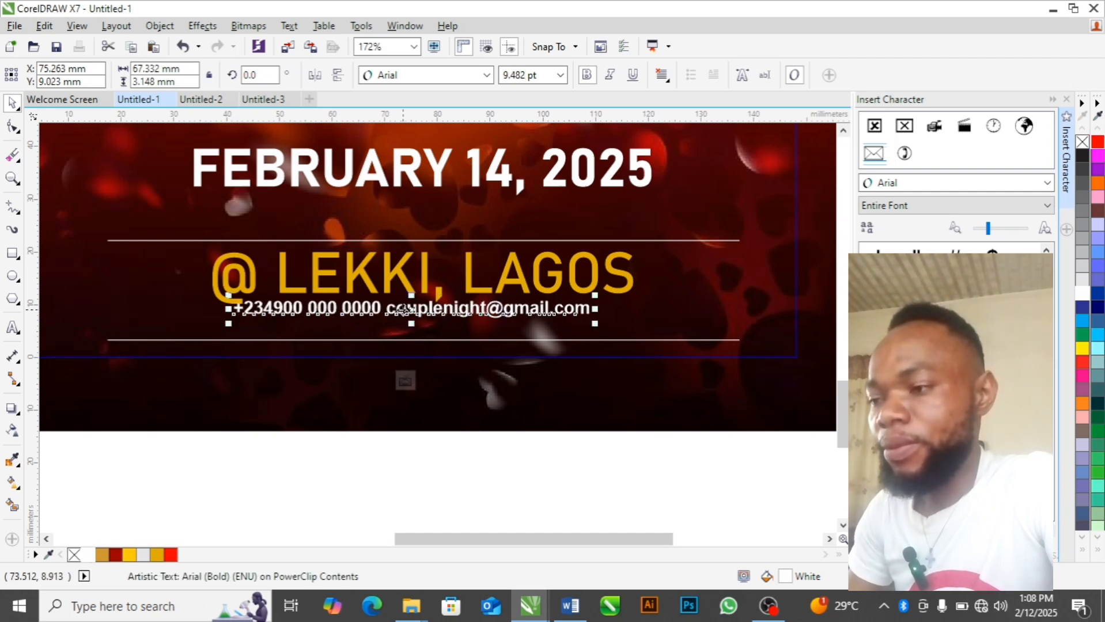
{"action": "left_click_drag", "start_coordinate": [403, 310], "coordinate": [439, 323]}
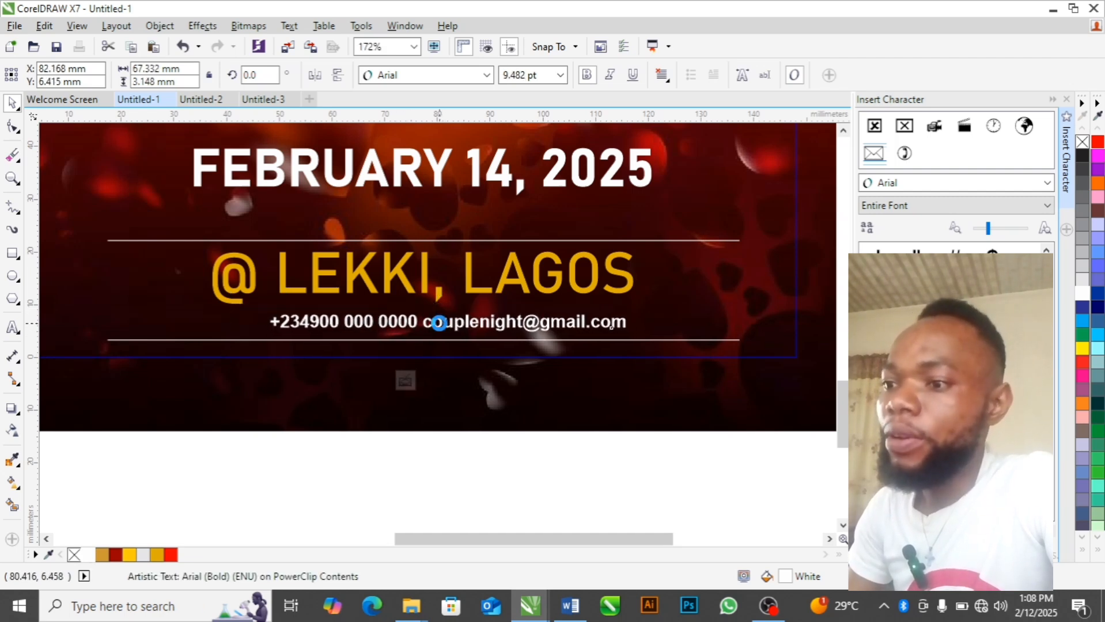
Step: Add spaces between the phone number and e-mail until the line is about 79 mm wide, and shift it about 3 mm left
{"action": "double_click", "coordinate": [431, 321]}
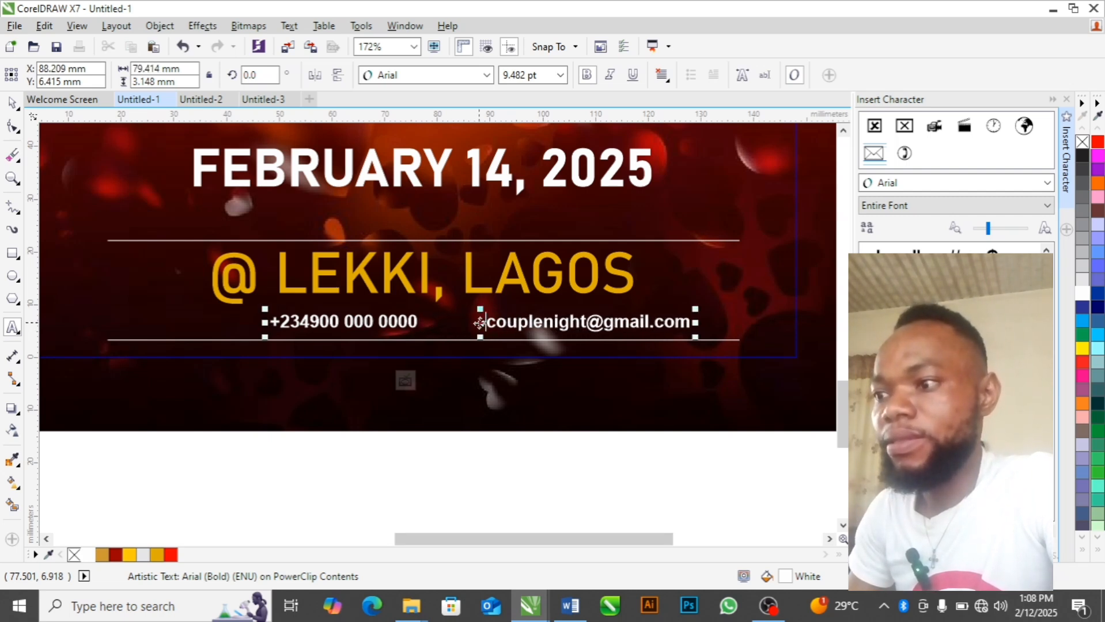
{"action": "left_click_drag", "start_coordinate": [480, 324], "coordinate": [463, 324]}
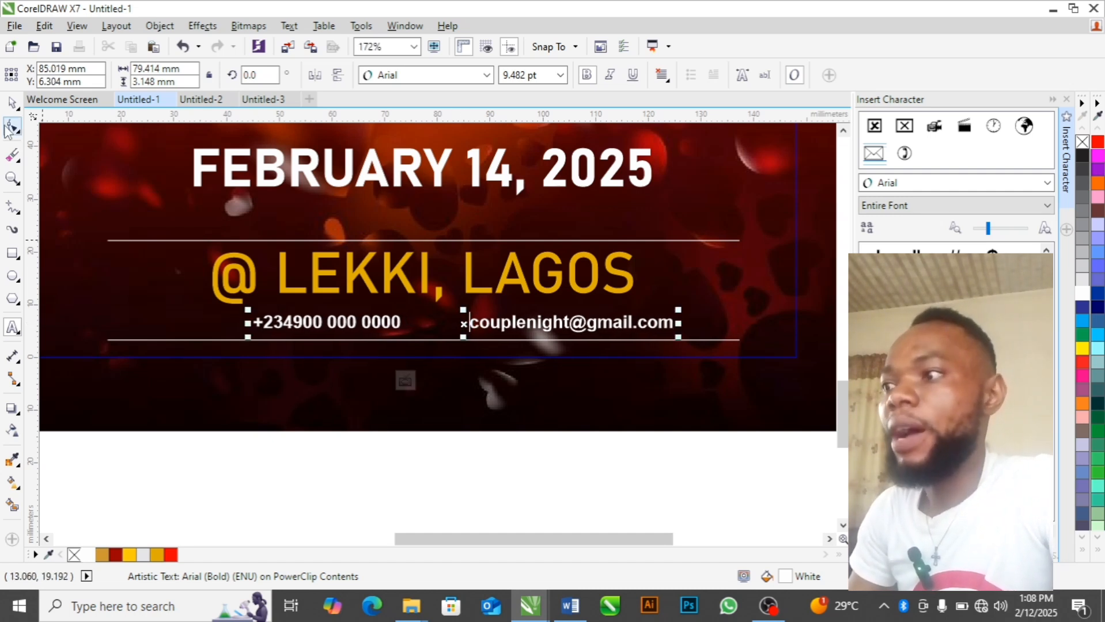
{"action": "left_click", "coordinate": [12, 103]}
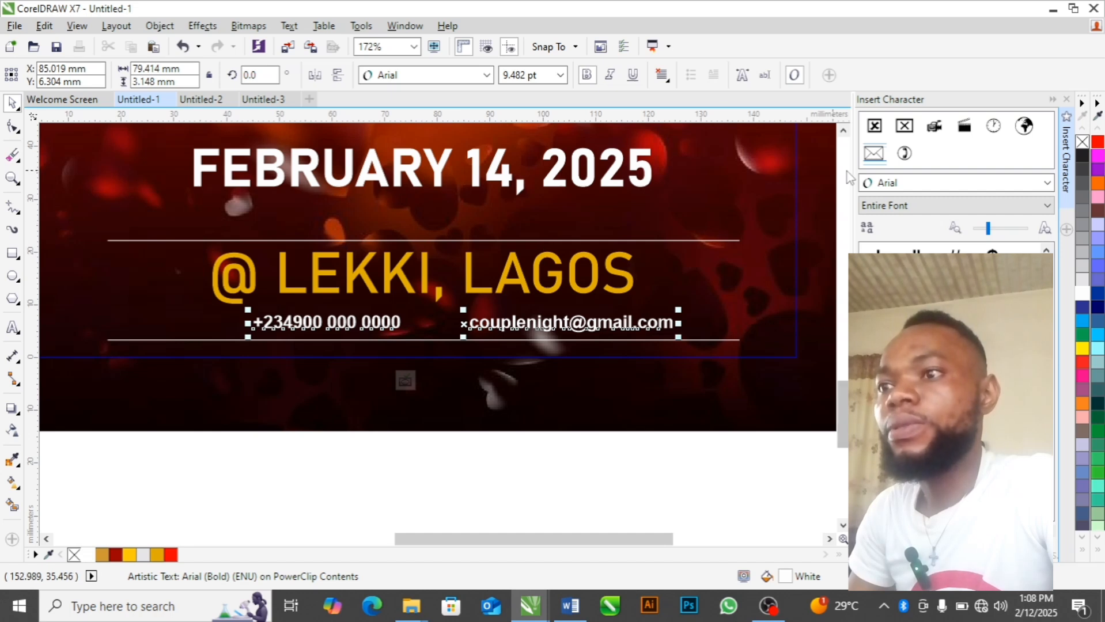
Step: Insert the telephone and envelope Wingdings symbols below the flyer and arrange them side by side
{"action": "left_click", "coordinate": [289, 26]}
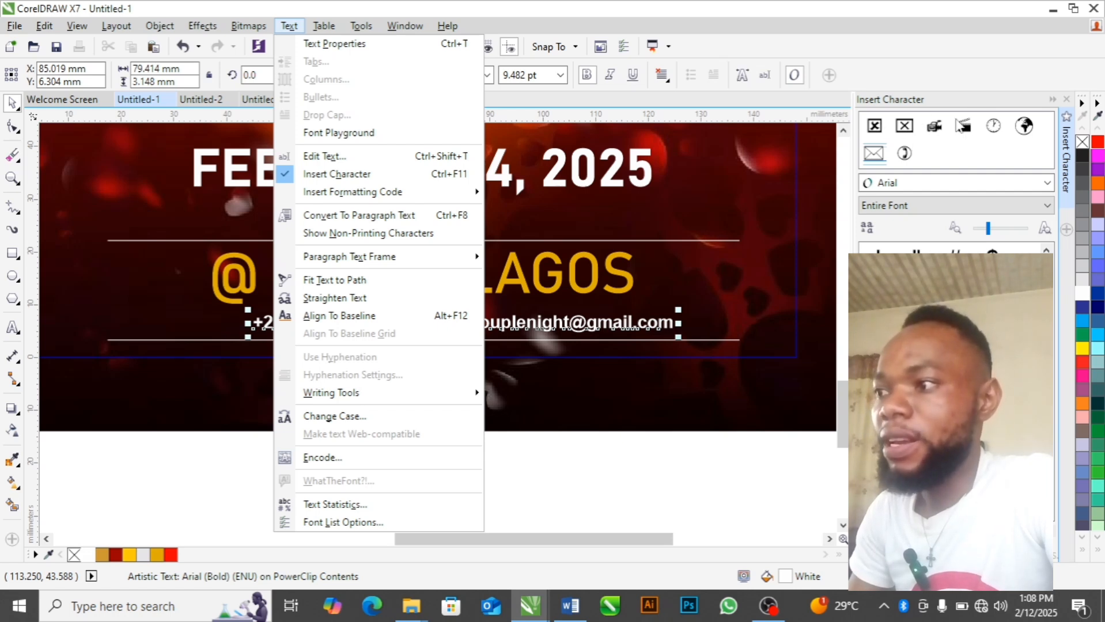
{"action": "left_click", "coordinate": [902, 166]}
{"action": "left_click_drag", "start_coordinate": [430, 403], "coordinate": [295, 494]}
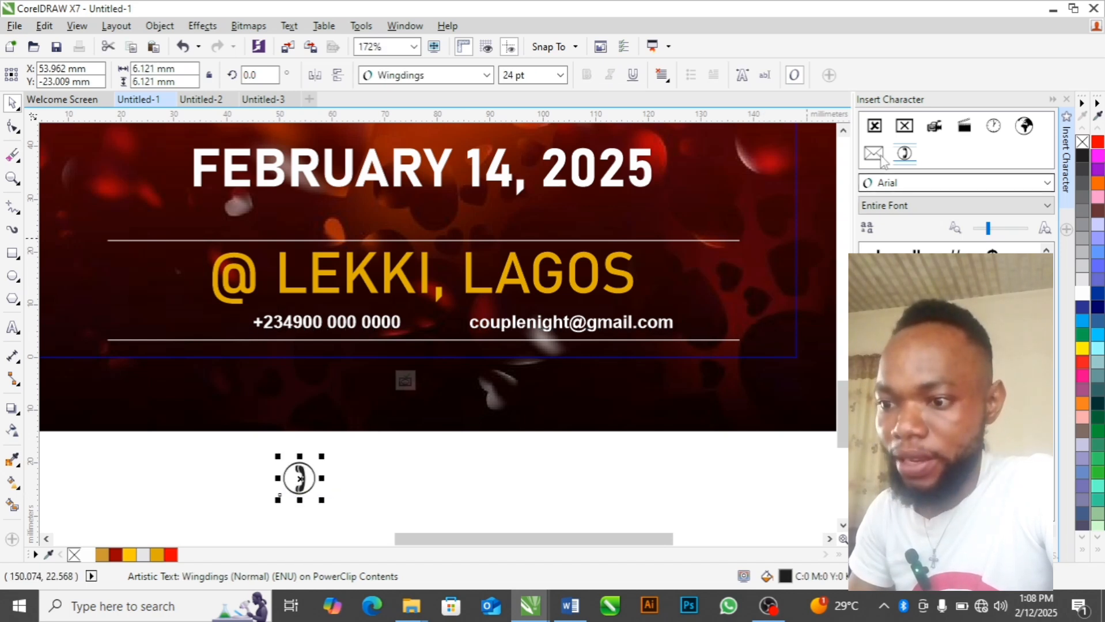
{"action": "left_click_drag", "start_coordinate": [239, 493], "coordinate": [243, 478]}
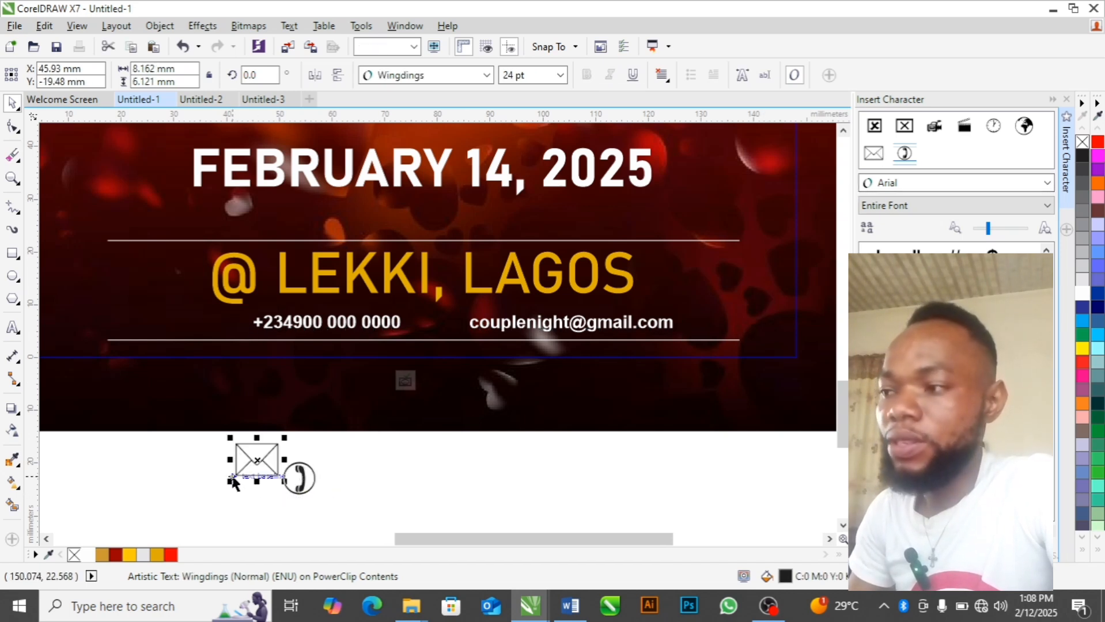
{"action": "left_click", "coordinate": [219, 481]}
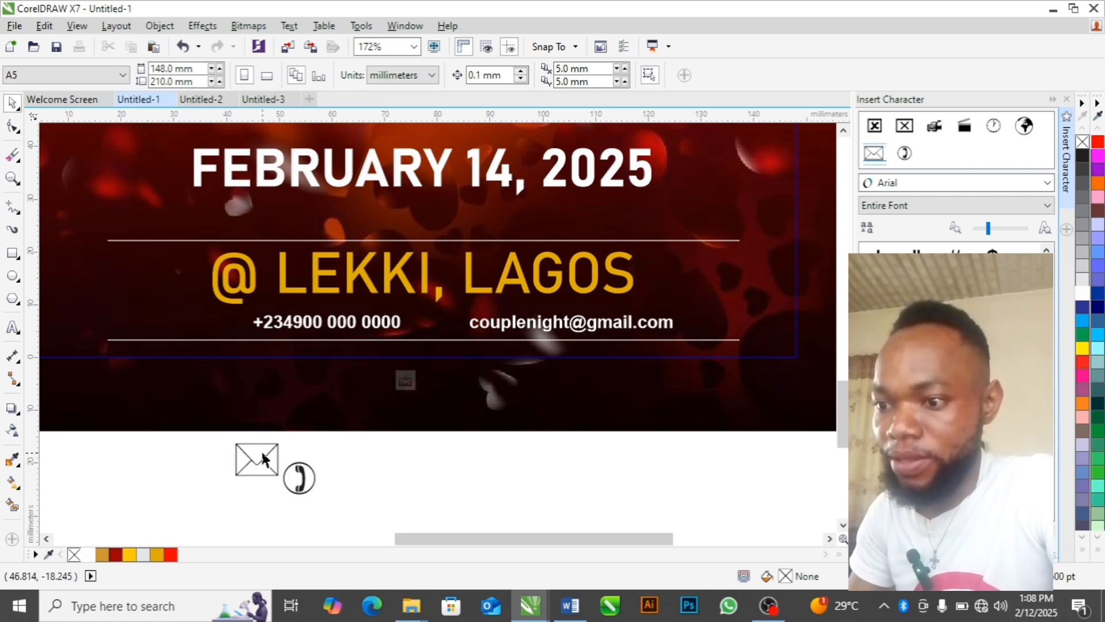
{"action": "left_click_drag", "start_coordinate": [458, 455], "coordinate": [168, 471]}
{"action": "key", "text": "Delete"}
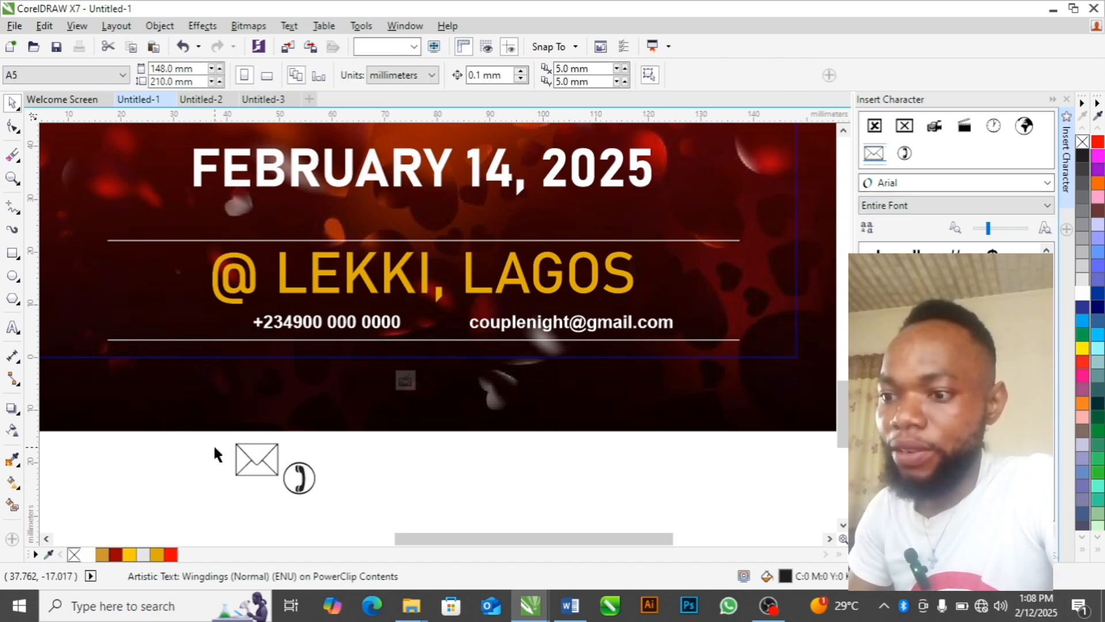
{"action": "left_click_drag", "start_coordinate": [252, 452], "coordinate": [309, 483]}
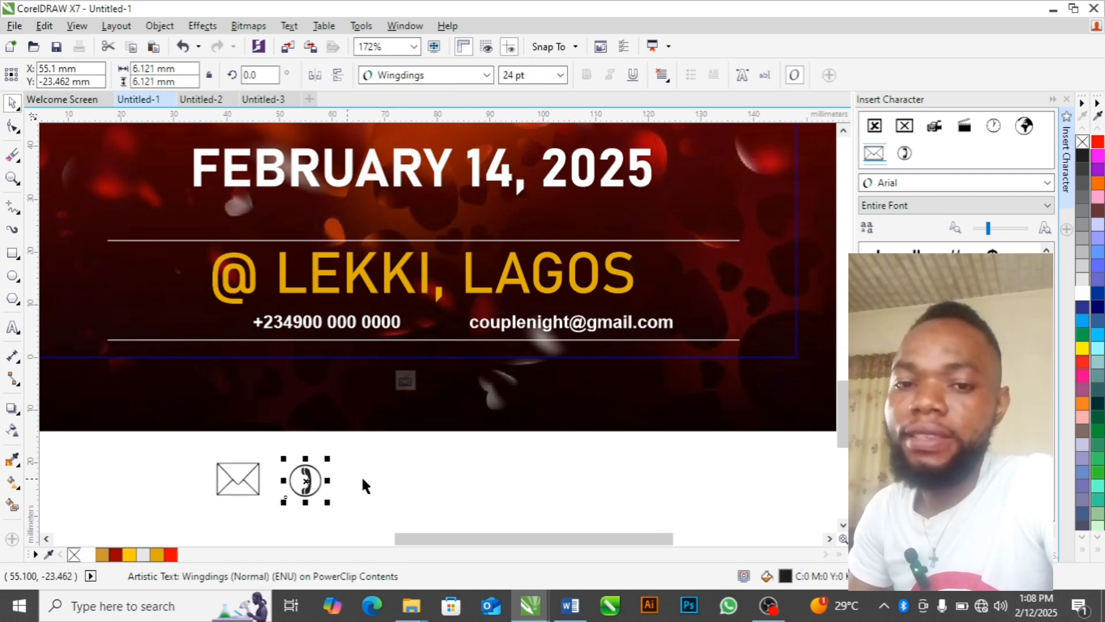
{"action": "left_click", "coordinate": [364, 479]}
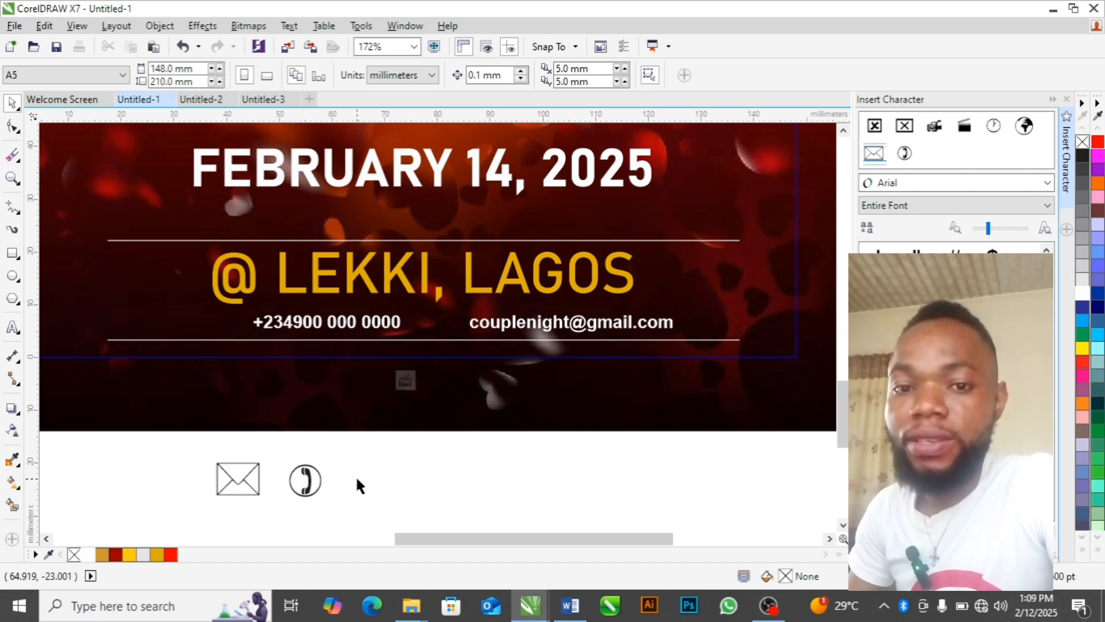
{"action": "left_click", "coordinate": [307, 480]}
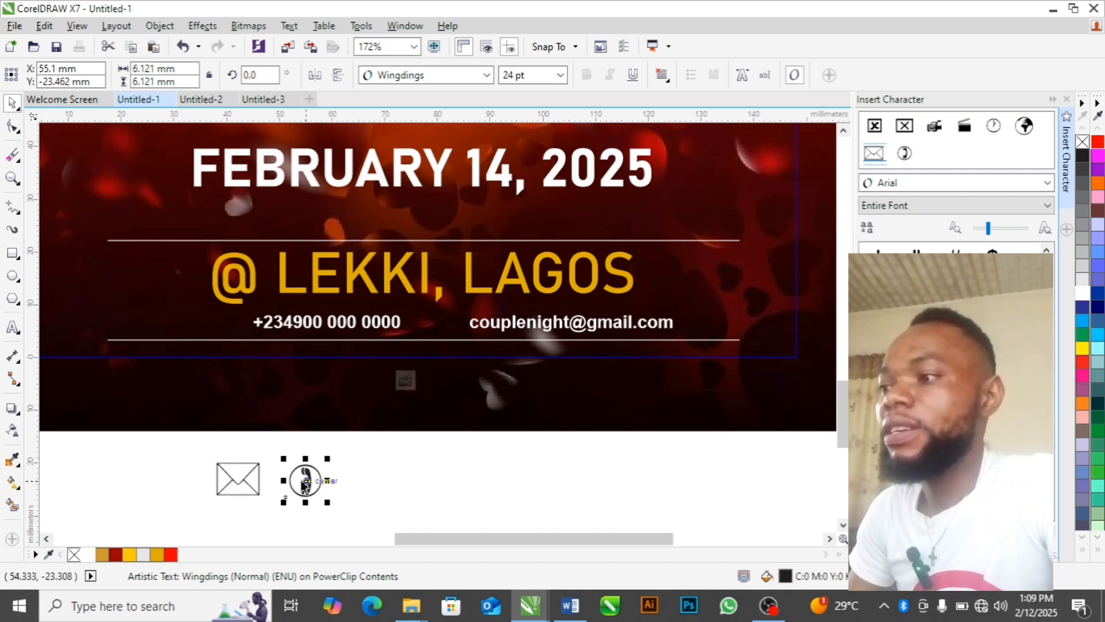
{"action": "left_click", "coordinate": [371, 489]}
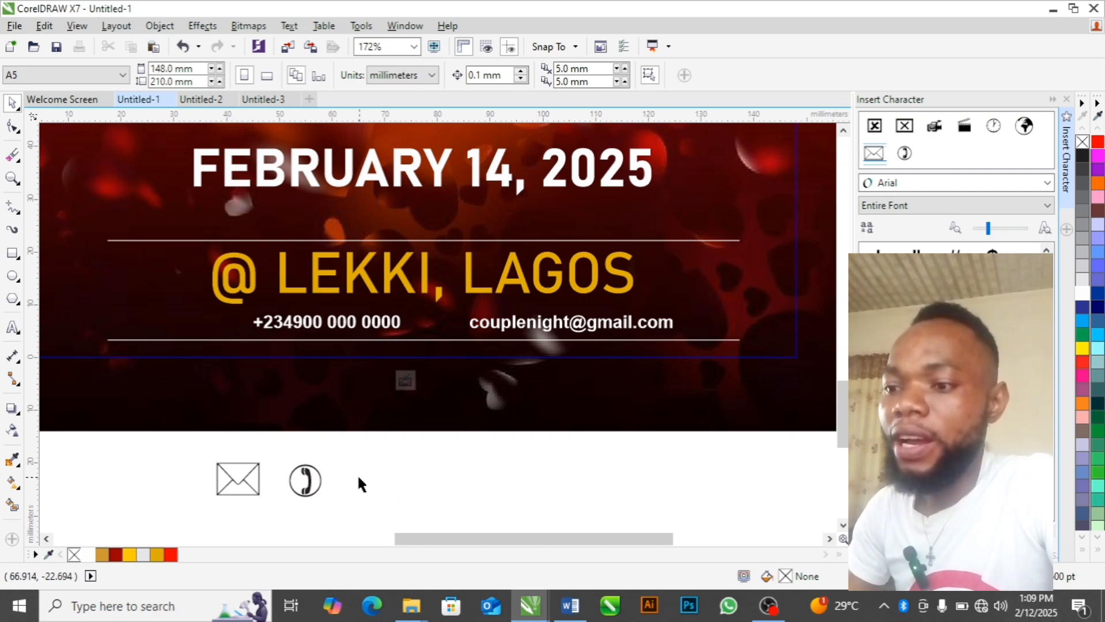
{"action": "left_click", "coordinate": [311, 489]}
{"action": "left_click_drag", "start_coordinate": [330, 453], "coordinate": [319, 474]}
{"action": "key", "text": "ctrl+z"}
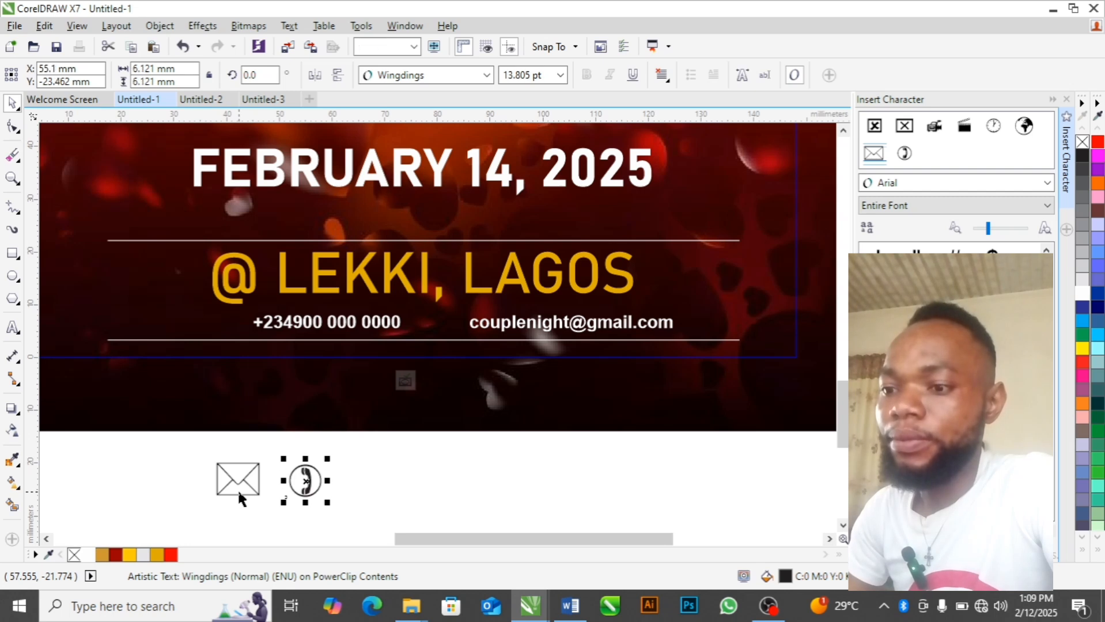
Step: Scale both contact icons down together to about 3.7 mm high and fill them with the location text's gold
{"action": "left_click_drag", "start_coordinate": [369, 450], "coordinate": [256, 488]}
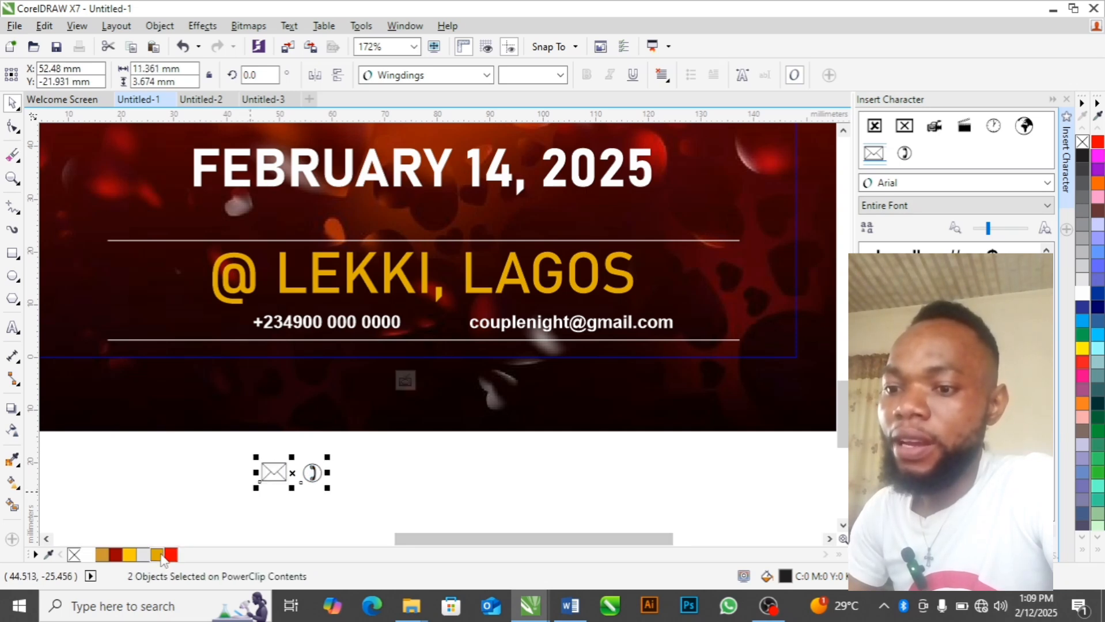
{"action": "left_click", "coordinate": [162, 556]}
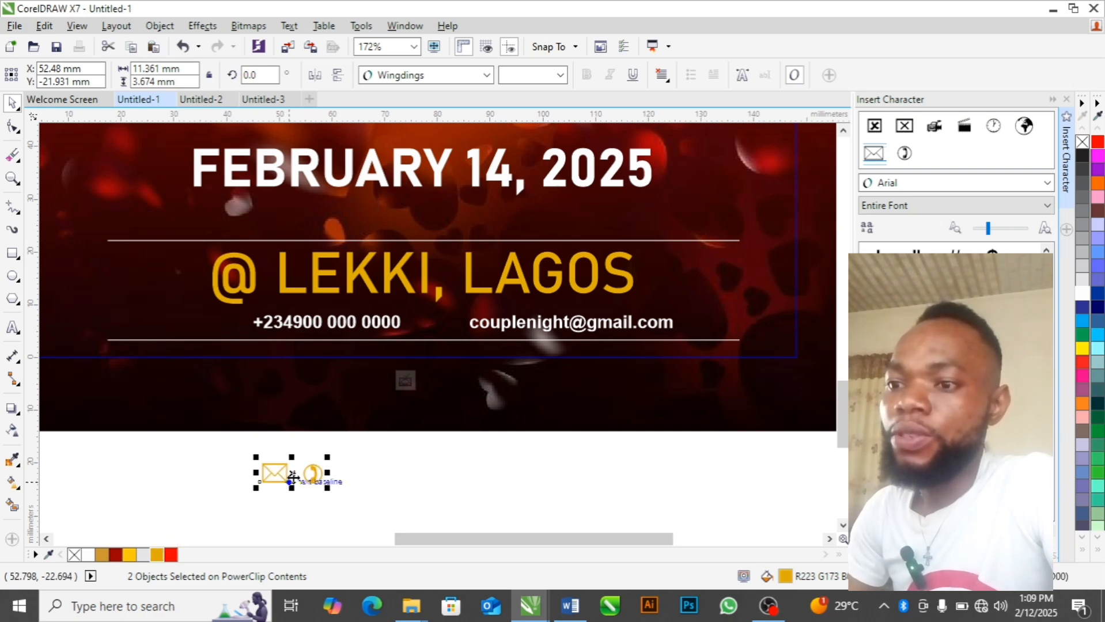
Step: Place the envelope icon just before the e-mail address and the telephone icon just before the phone number
{"action": "left_click_drag", "start_coordinate": [292, 478], "coordinate": [445, 322]}
{"action": "left_click", "coordinate": [192, 448]}
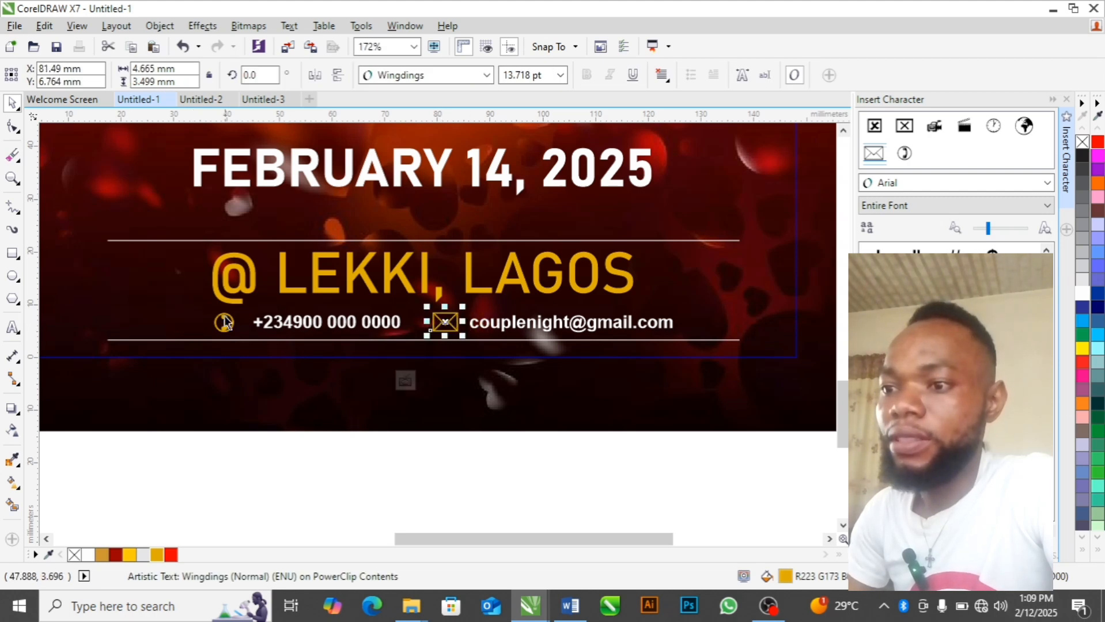
{"action": "left_click_drag", "start_coordinate": [223, 323], "coordinate": [237, 321]}
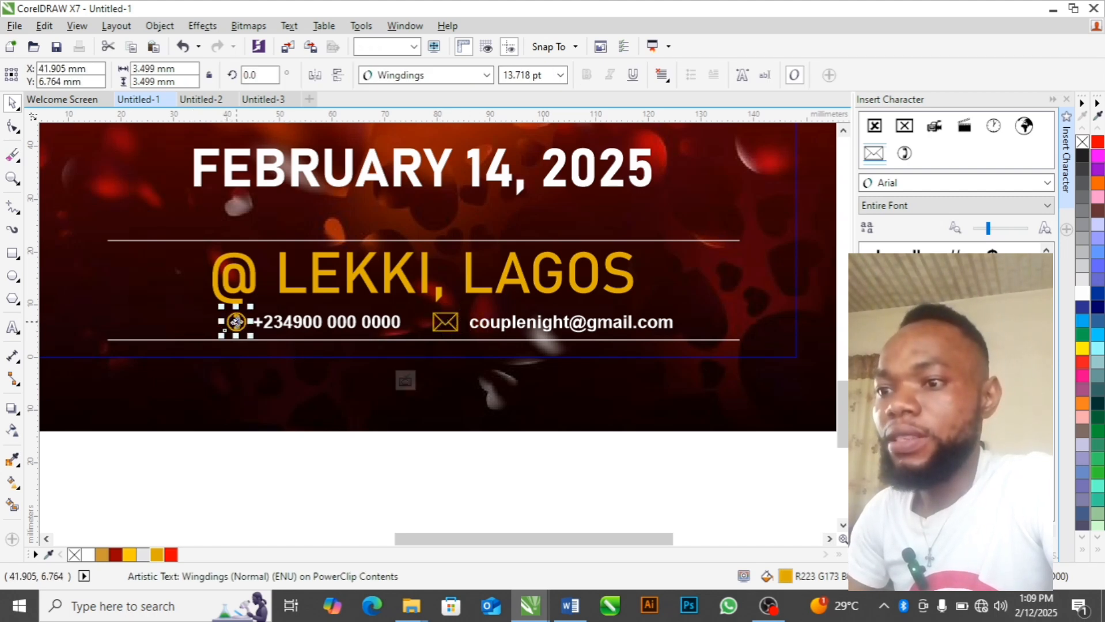
Step: Shrink the location text about its centre to about 64 mm wide, 24.65 pt
{"action": "left_click", "coordinate": [318, 288]}
{"action": "left_click_drag", "start_coordinate": [206, 310], "coordinate": [219, 309]}
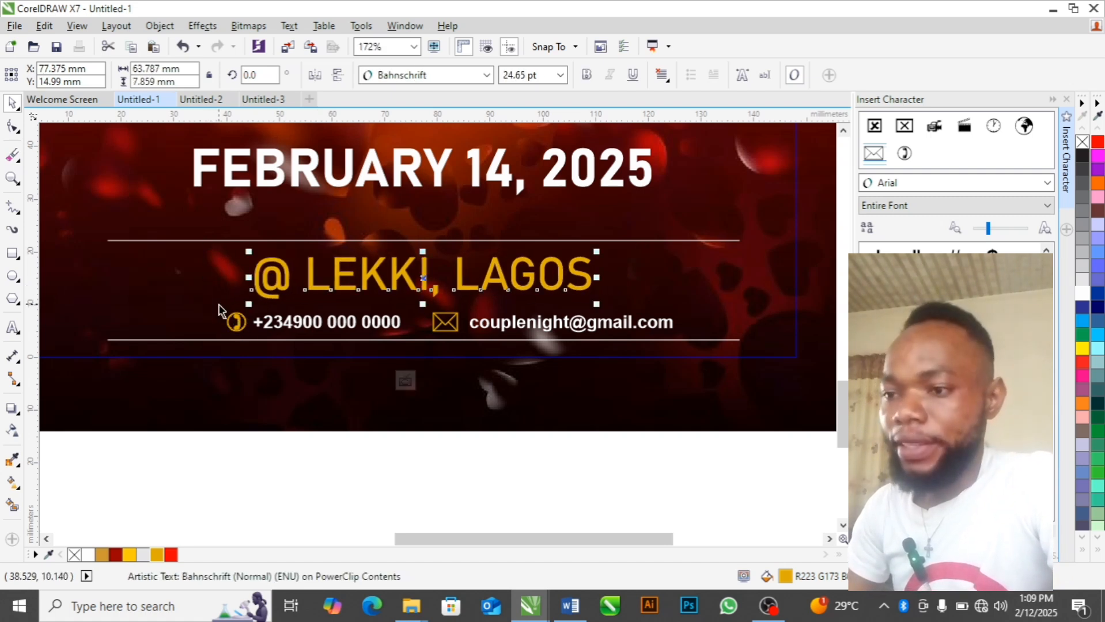
{"action": "scroll", "coordinate": [219, 310], "scroll_direction": "down", "scroll_amount": 2}
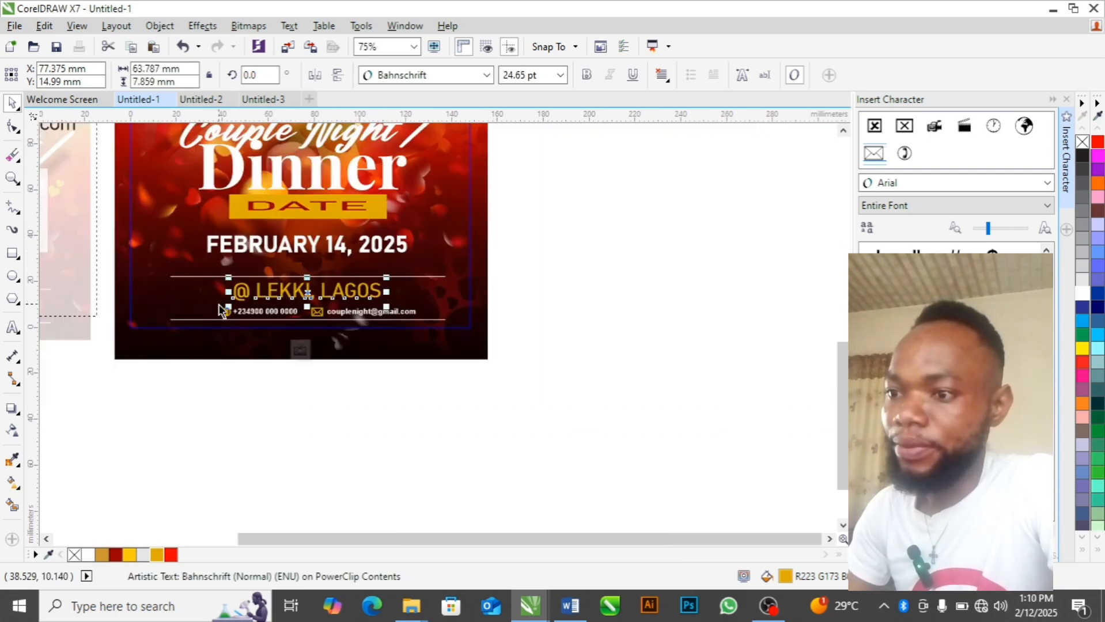
{"action": "left_click", "coordinate": [359, 432]}
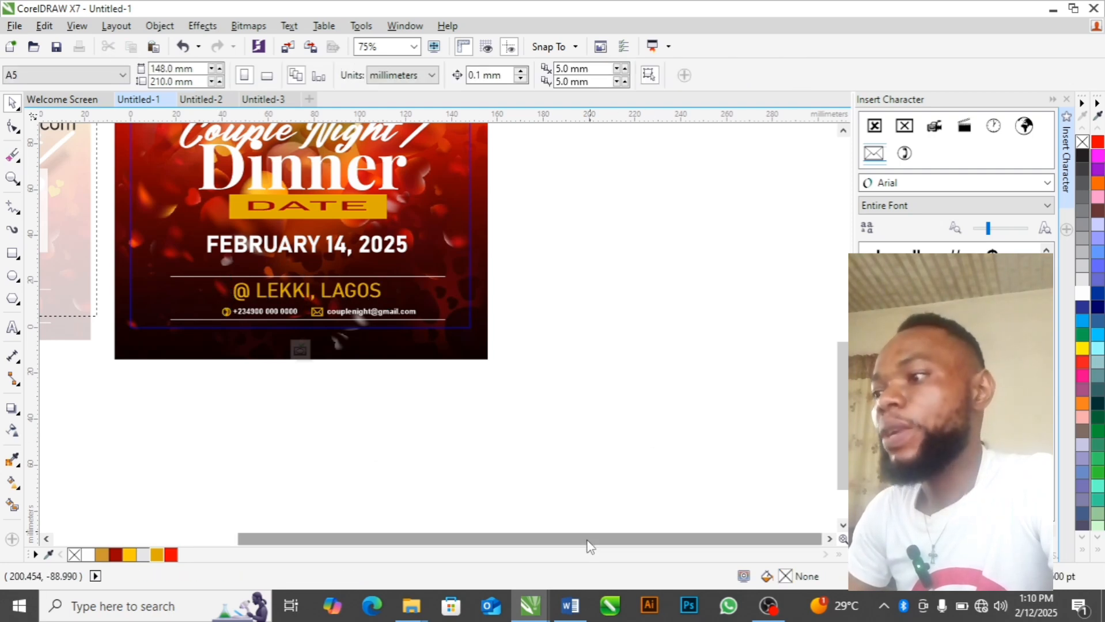
Step: Finish editing the flyer's PowerClip contents and compare the clipped result with the reference flyer
{"action": "left_click_drag", "start_coordinate": [587, 539], "coordinate": [545, 539]}
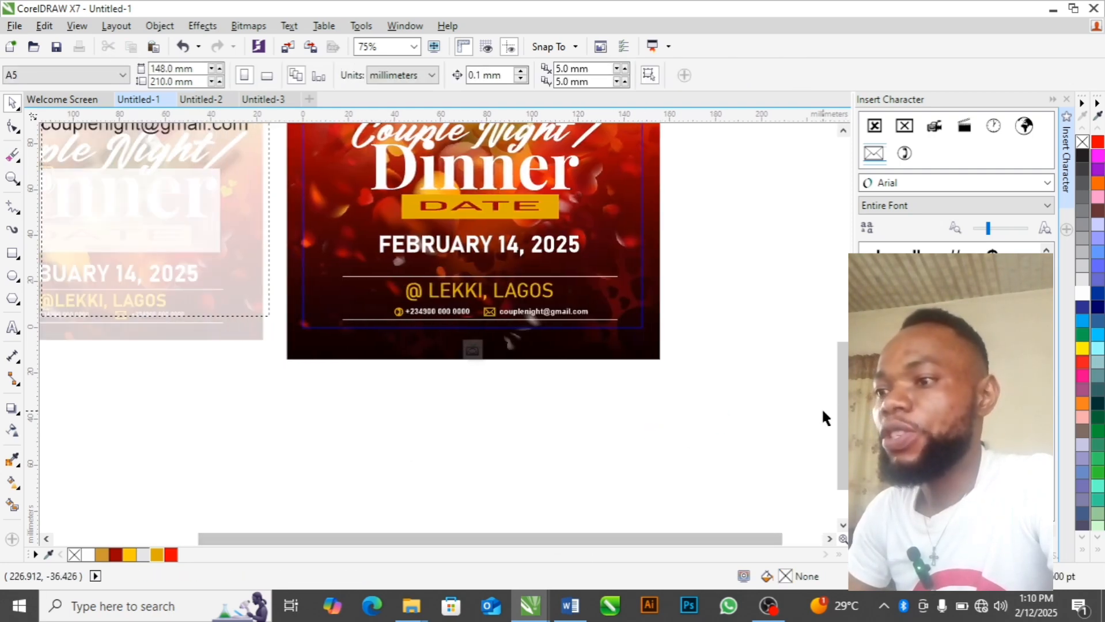
{"action": "left_click_drag", "start_coordinate": [840, 419], "coordinate": [839, 367]}
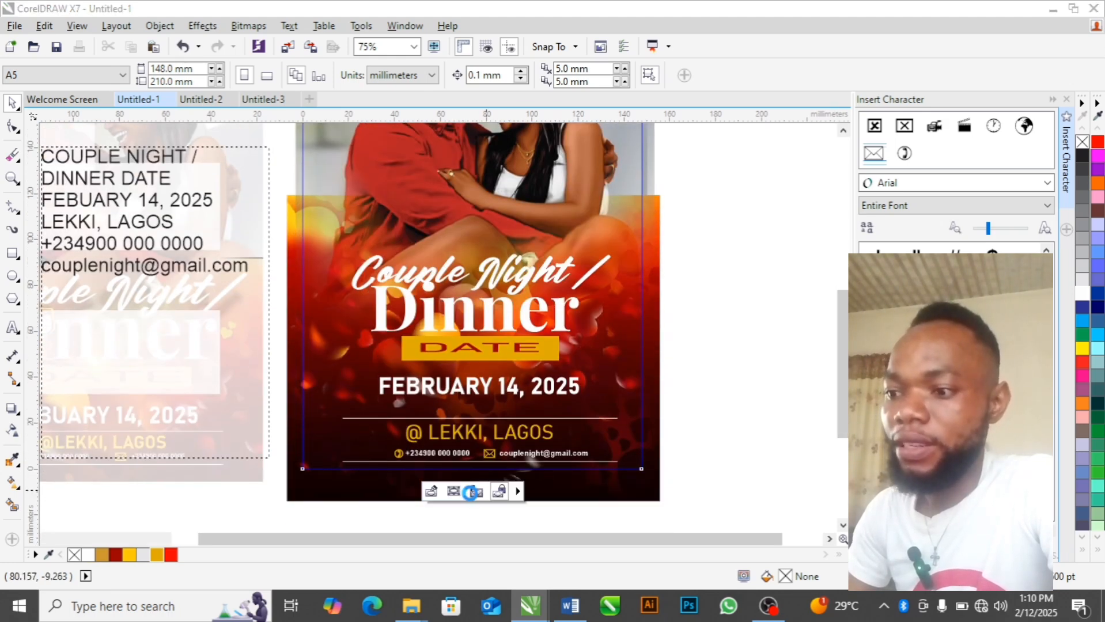
{"action": "left_click", "coordinate": [472, 492]}
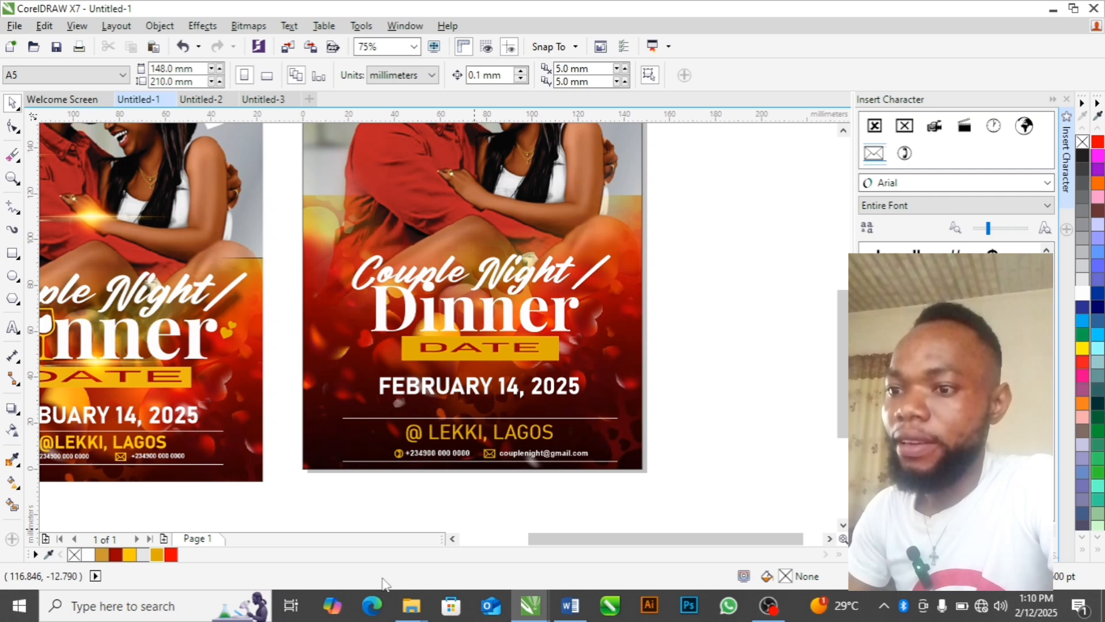
{"action": "left_click", "coordinate": [452, 538]}
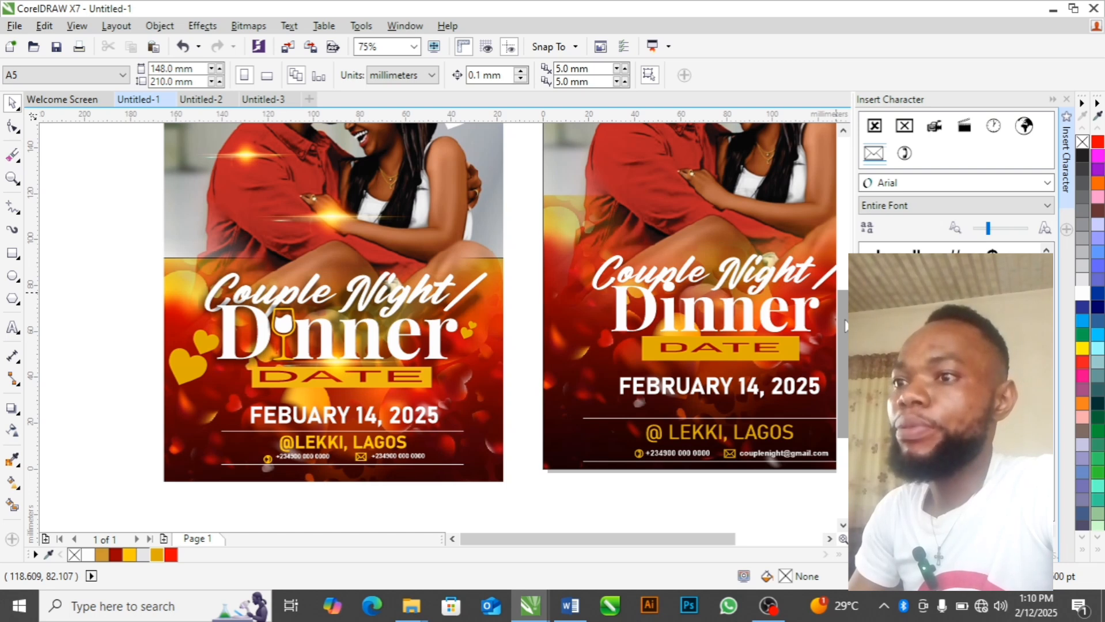
Step: Copy the white Love lettering from the Untitled-2 document
{"action": "scroll", "coordinate": [844, 300], "scroll_direction": "up", "scroll_amount": 3}
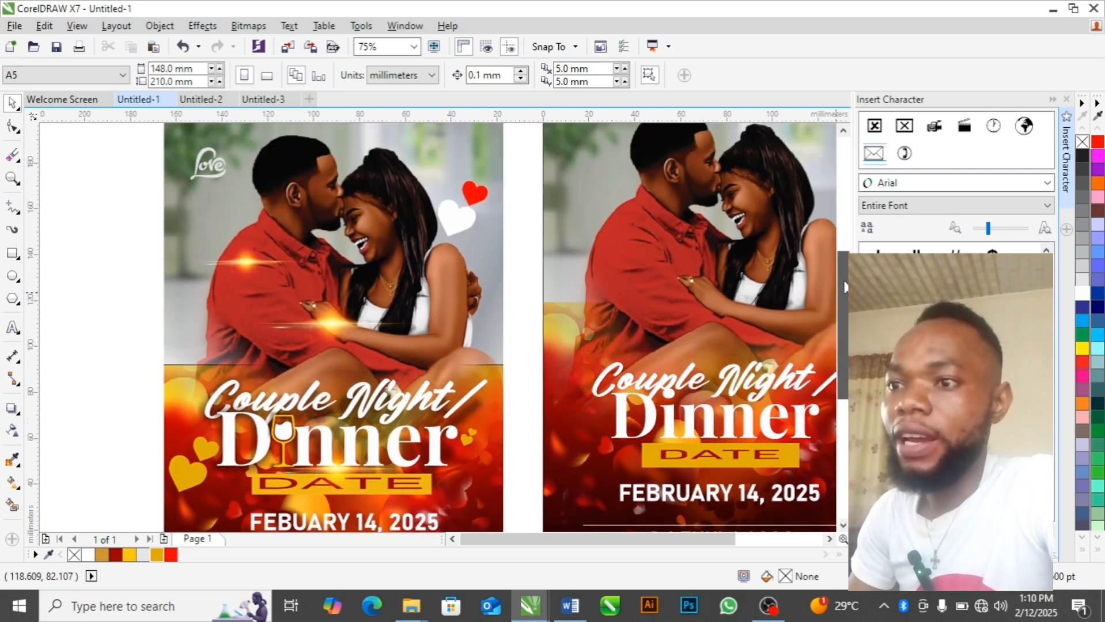
{"action": "left_click", "coordinate": [211, 100]}
{"action": "left_click", "coordinate": [215, 297]}
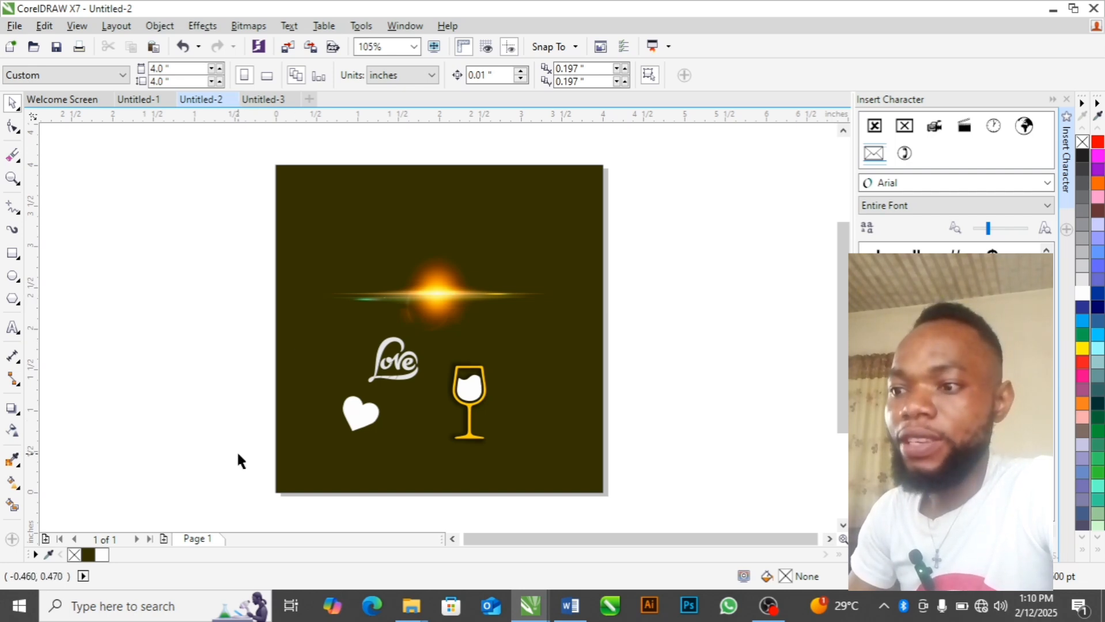
{"action": "left_click", "coordinate": [383, 354]}
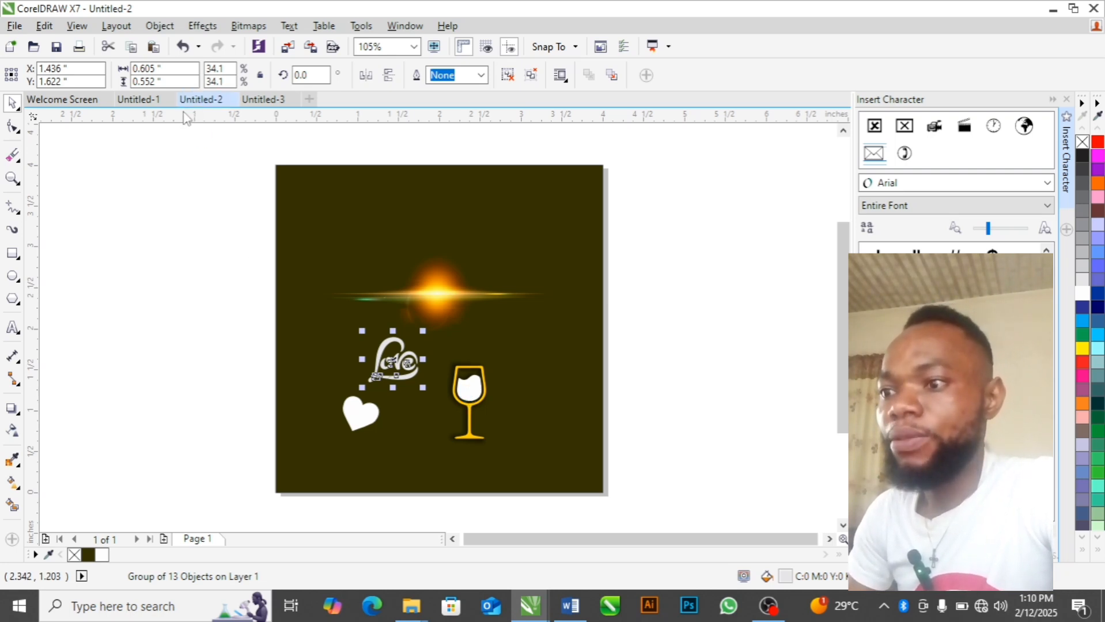
Step: Paste the Love lettering into the Untitled-1 flyer's PowerClip contents and place it in the photo's upper-left corner, beside the man's head
{"action": "left_click", "coordinate": [148, 104]}
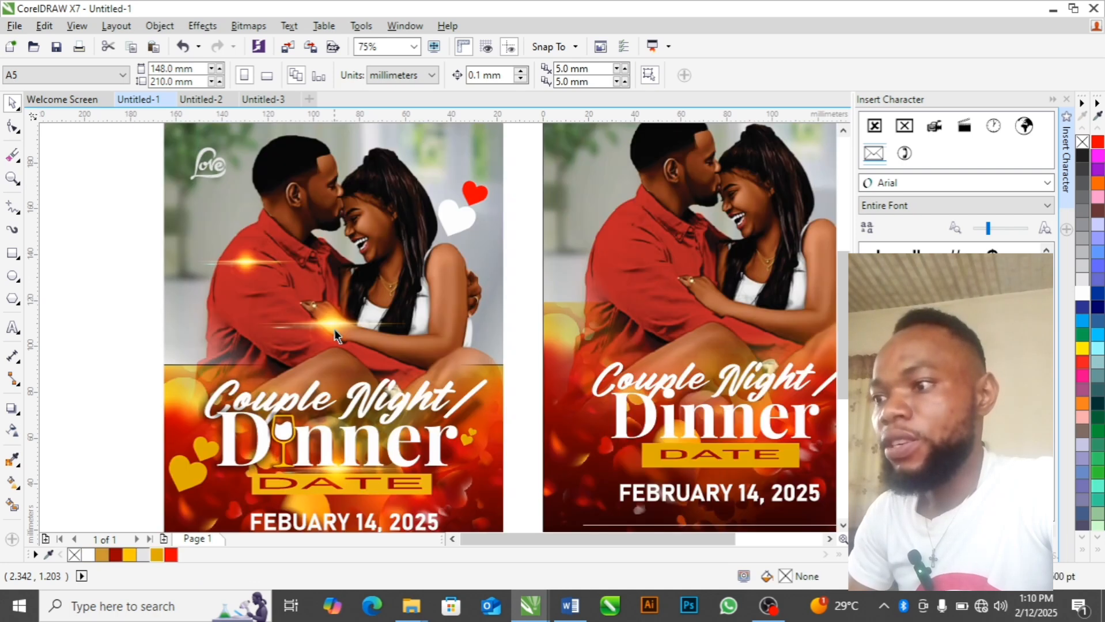
{"action": "left_click_drag", "start_coordinate": [511, 541], "coordinate": [566, 536]}
{"action": "scroll", "coordinate": [841, 331], "scroll_direction": "up", "scroll_amount": 2}
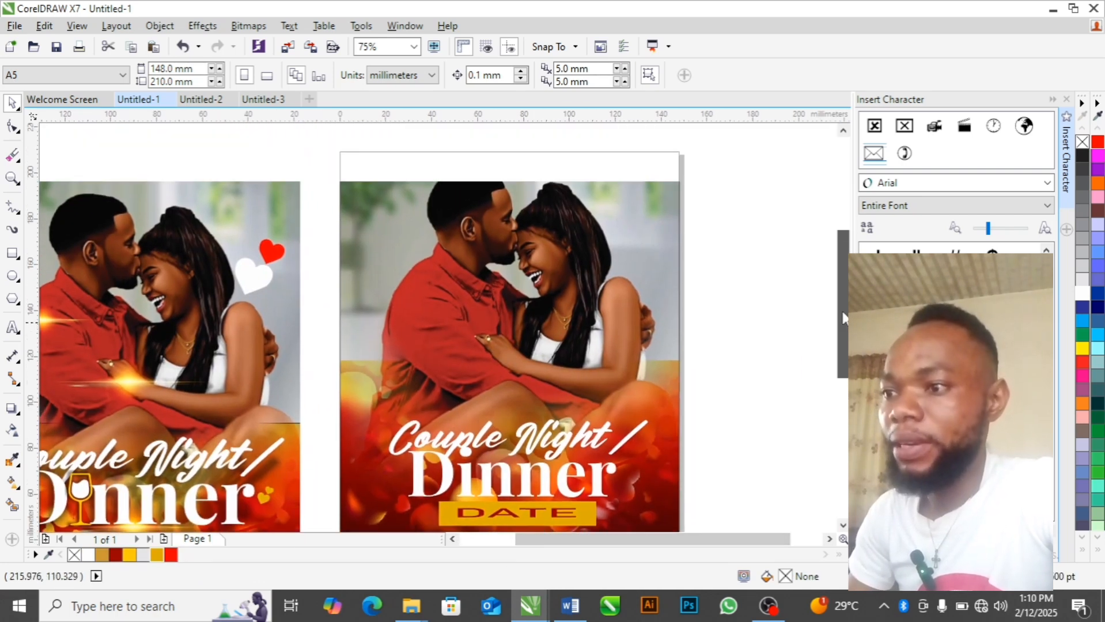
{"action": "left_click", "coordinate": [540, 251]}
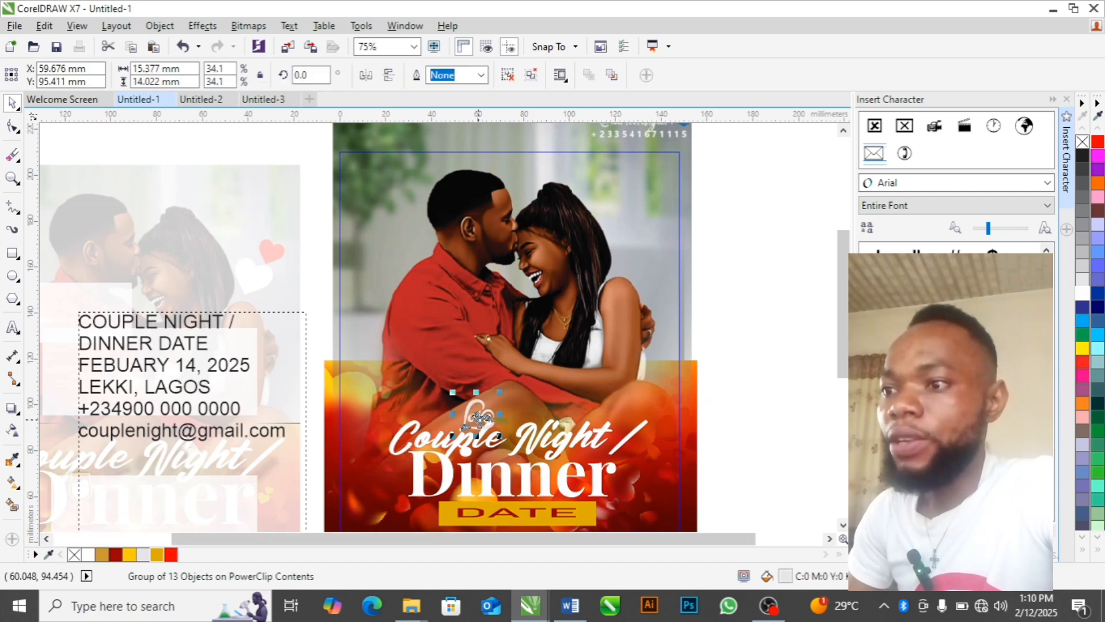
{"action": "left_click_drag", "start_coordinate": [389, 228], "coordinate": [380, 211]}
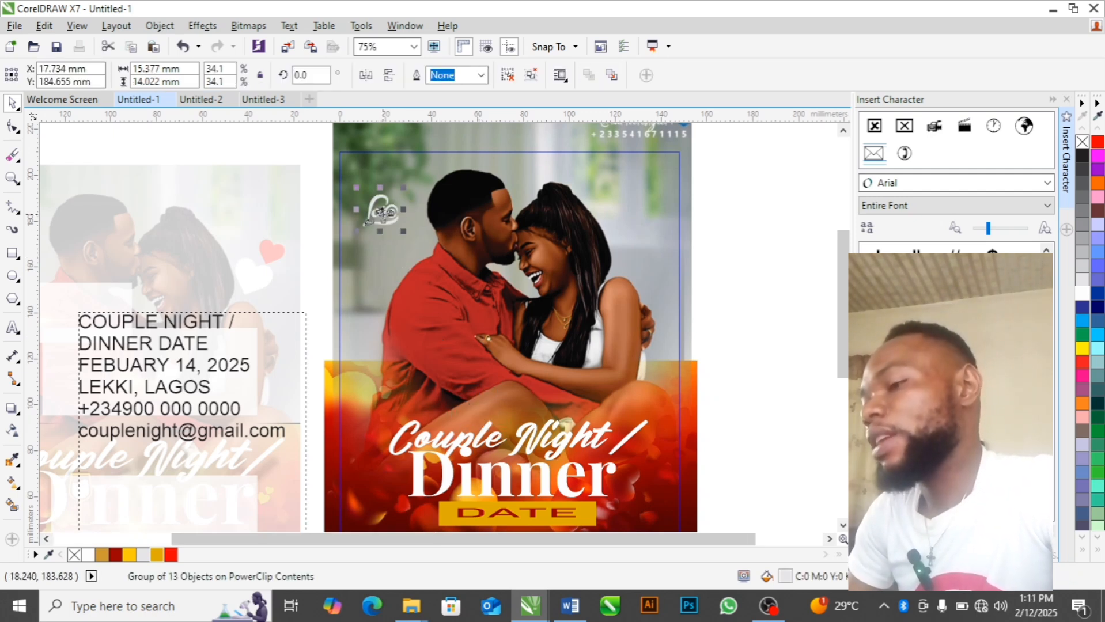
{"action": "left_click", "coordinate": [733, 263]}
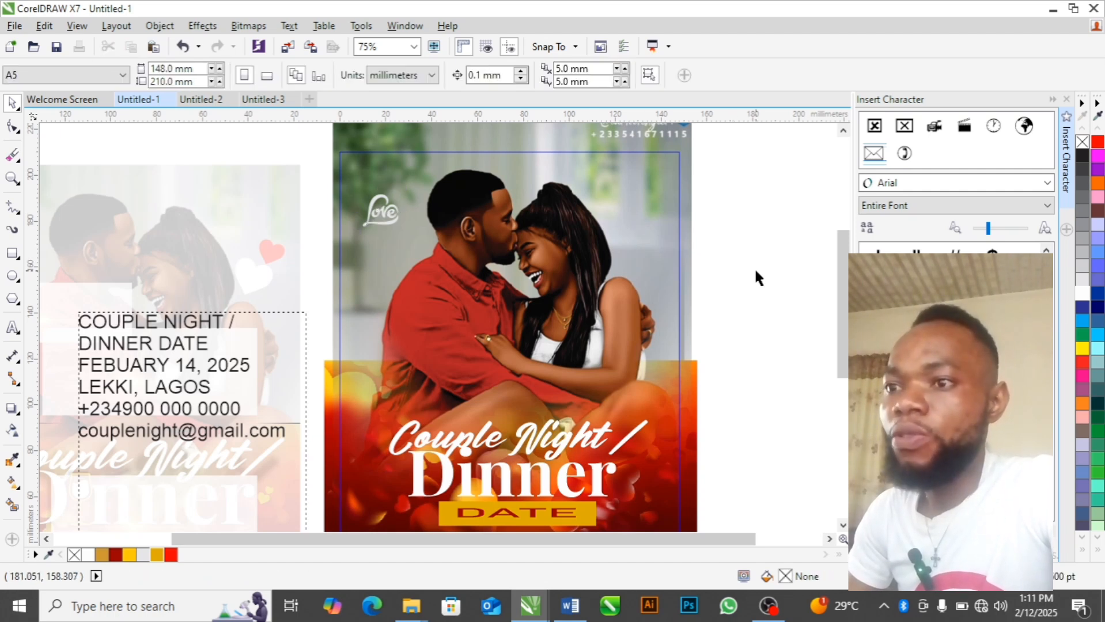
Step: Copy the white heart and wine glass from Untitled-2 into the flyer, with the heart beside the woman's head and the glass off the page
{"action": "left_click", "coordinate": [195, 100]}
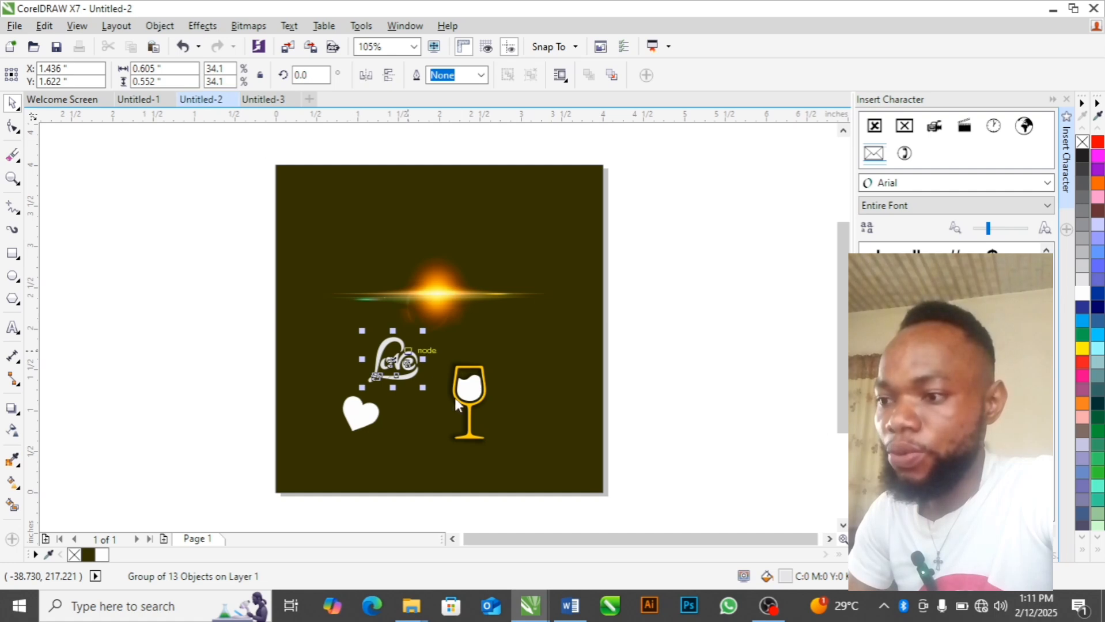
{"action": "left_click", "coordinate": [371, 416]}
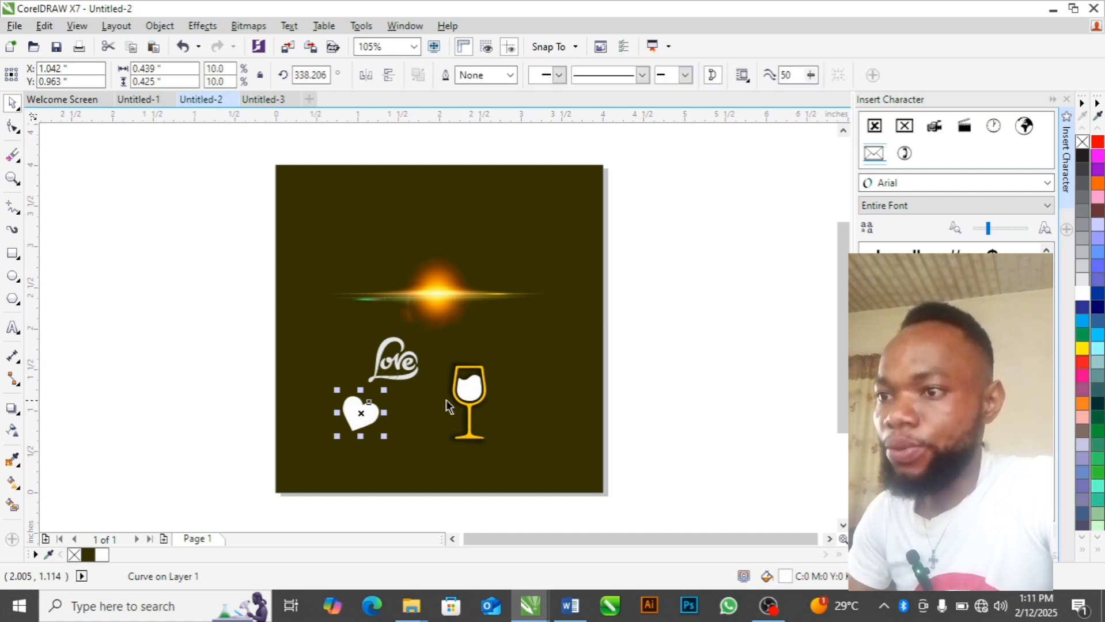
{"action": "left_click", "coordinate": [472, 390], "text": "shift"}
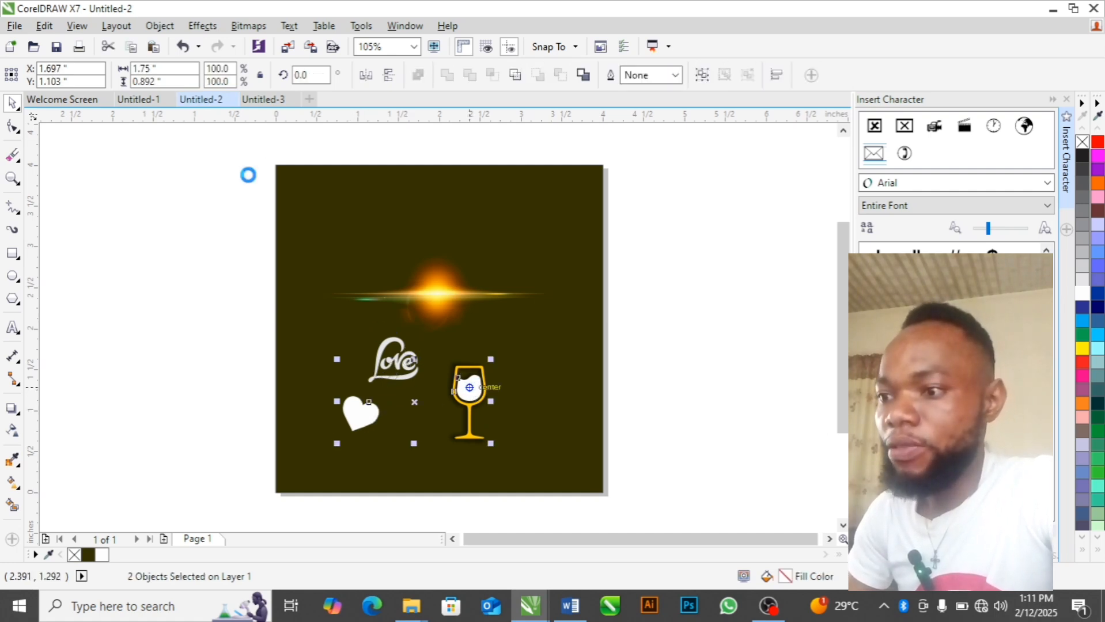
{"action": "left_click", "coordinate": [141, 100]}
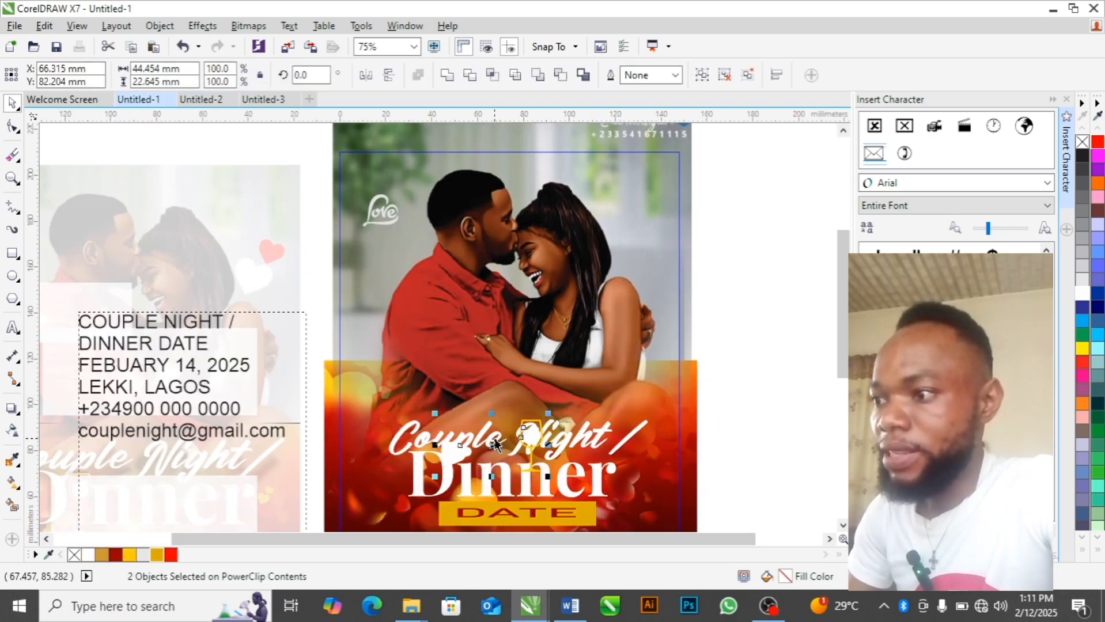
{"action": "left_click_drag", "start_coordinate": [512, 431], "coordinate": [638, 259]}
{"action": "left_click", "coordinate": [765, 369]}
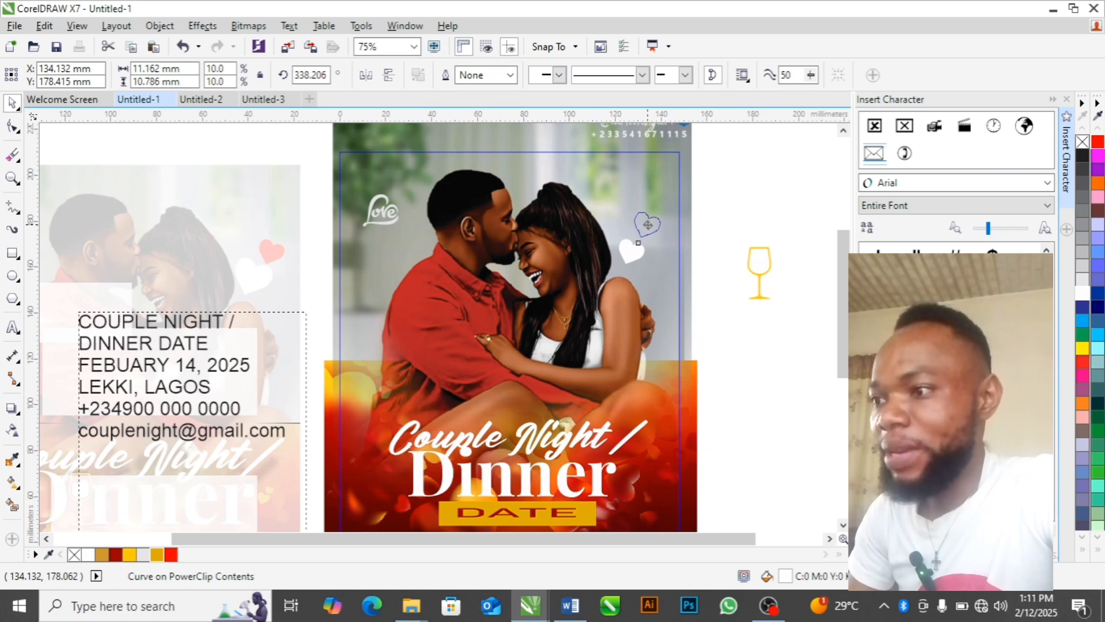
Step: Duplicate the white heart just above and to its right, shrink the copy to about 8.4 mm wide and fill it red
{"action": "left_click_drag", "start_coordinate": [647, 225], "coordinate": [647, 224]}
{"action": "right_click", "coordinate": [648, 225]}
{"action": "left_click", "coordinate": [648, 224]}
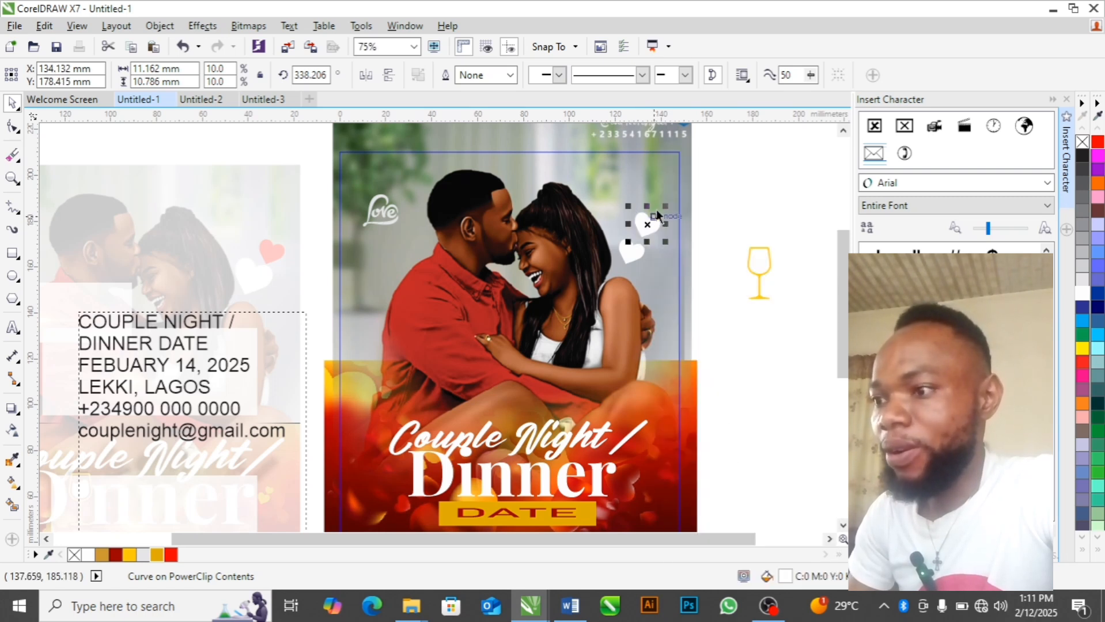
{"action": "left_click_drag", "start_coordinate": [664, 204], "coordinate": [660, 211]}
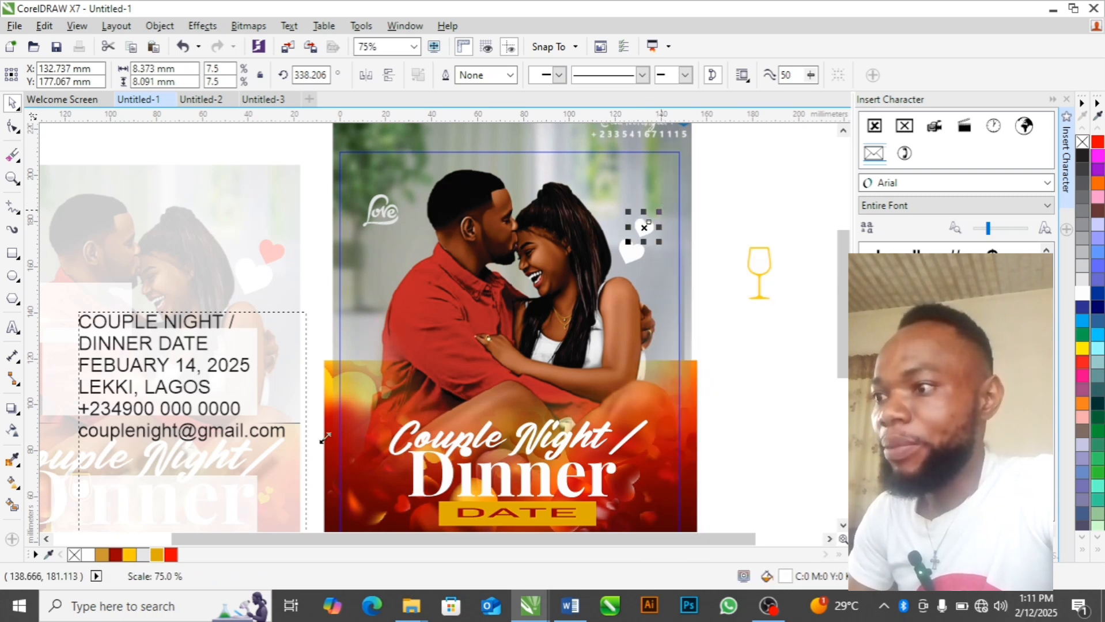
{"action": "left_click", "coordinate": [171, 555]}
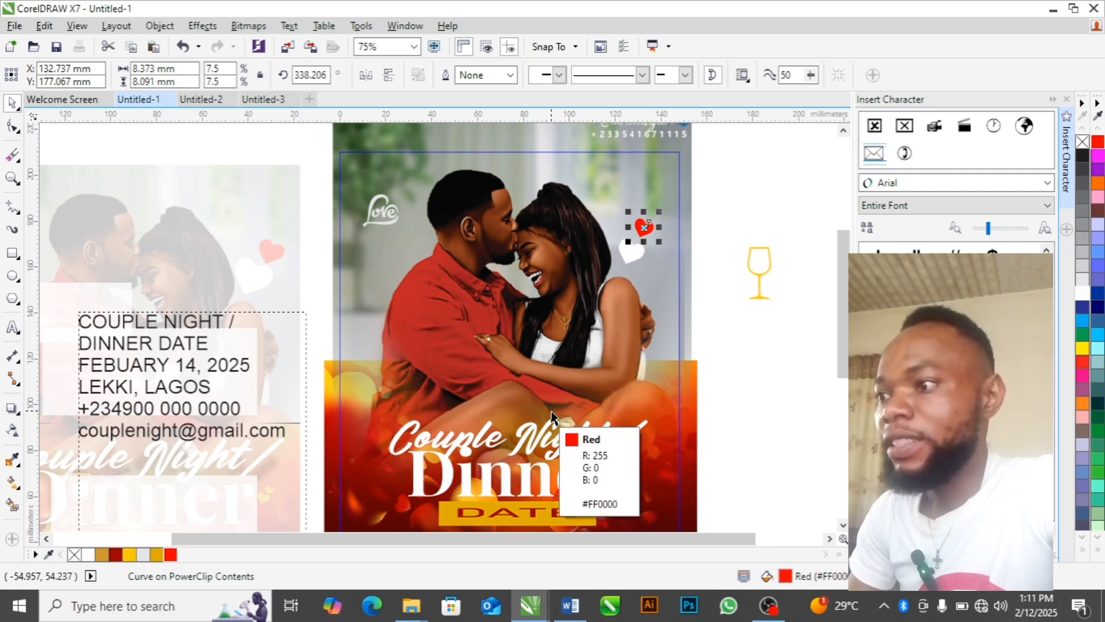
{"action": "left_click", "coordinate": [729, 351]}
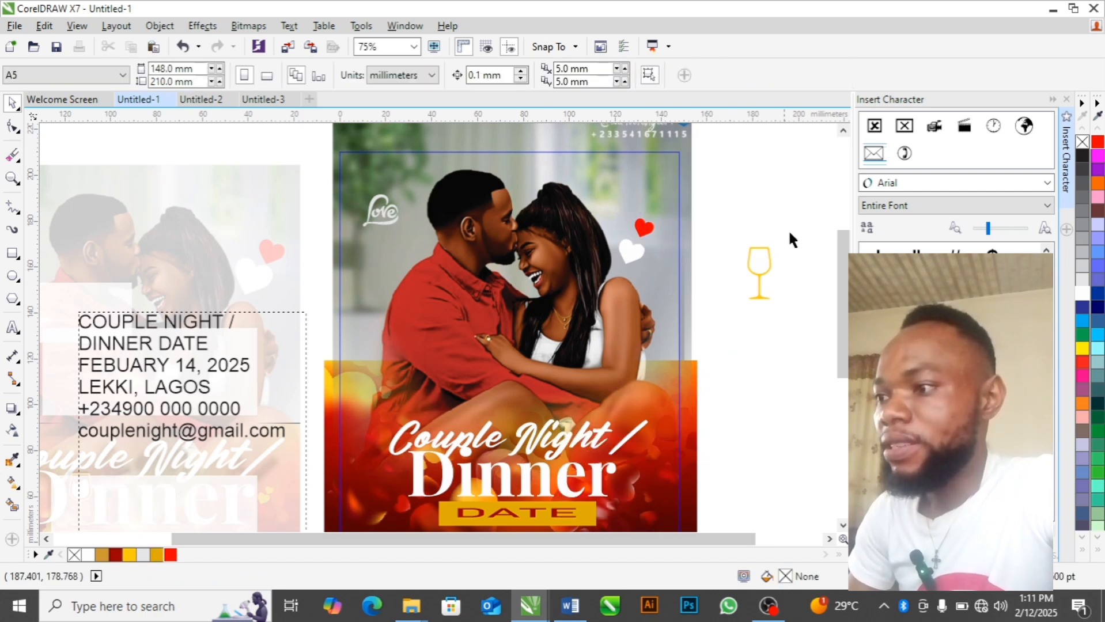
Step: Replace the letter "i" in the flyer's "Dinner" title with a blank gap
{"action": "left_click", "coordinate": [757, 294]}
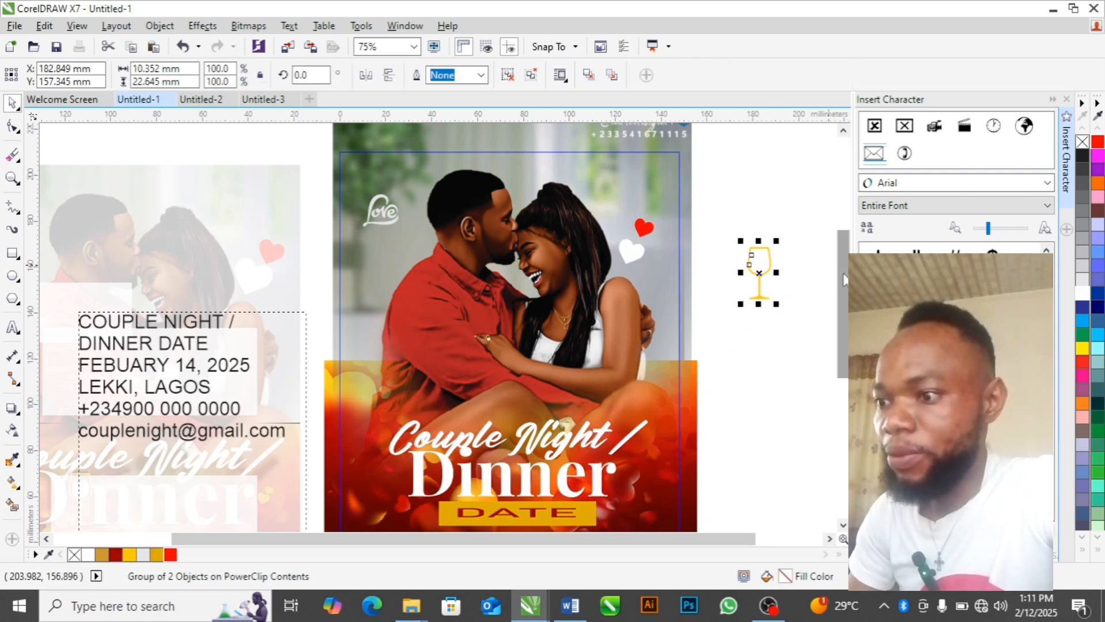
{"action": "left_click_drag", "start_coordinate": [843, 280], "coordinate": [839, 310]}
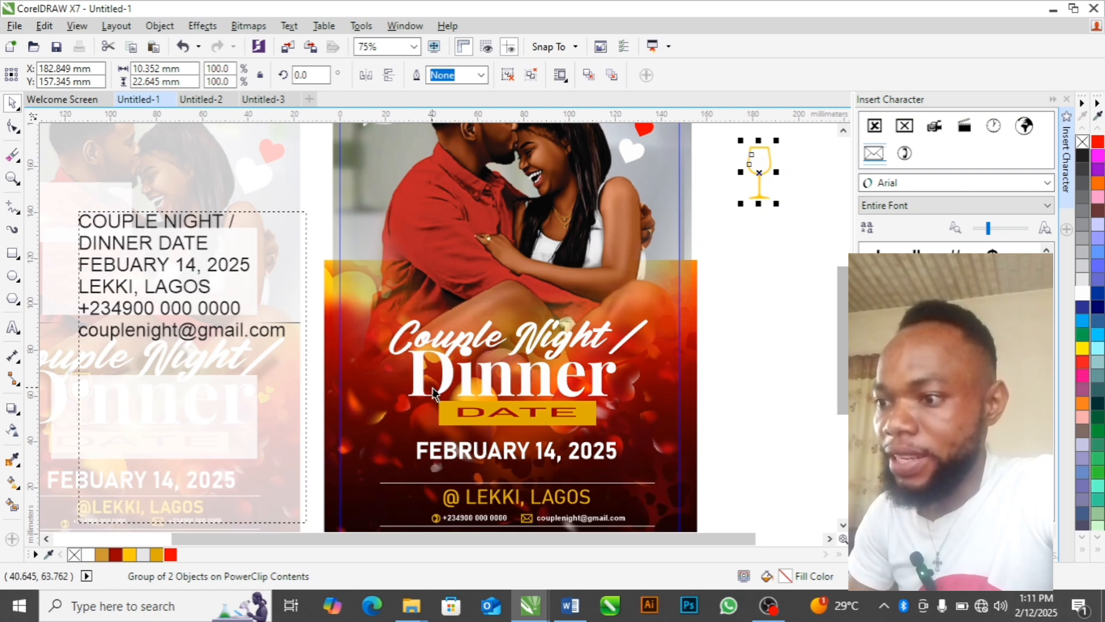
{"action": "double_click", "coordinate": [466, 379]}
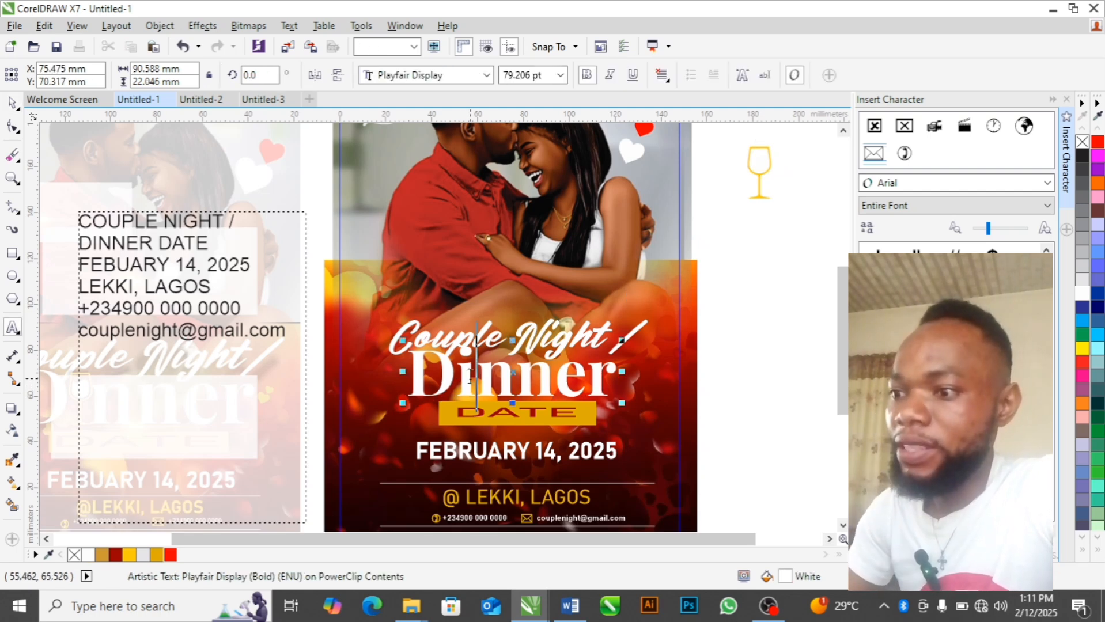
{"action": "left_click", "coordinate": [455, 376]}
{"action": "key", "text": "Delete"}
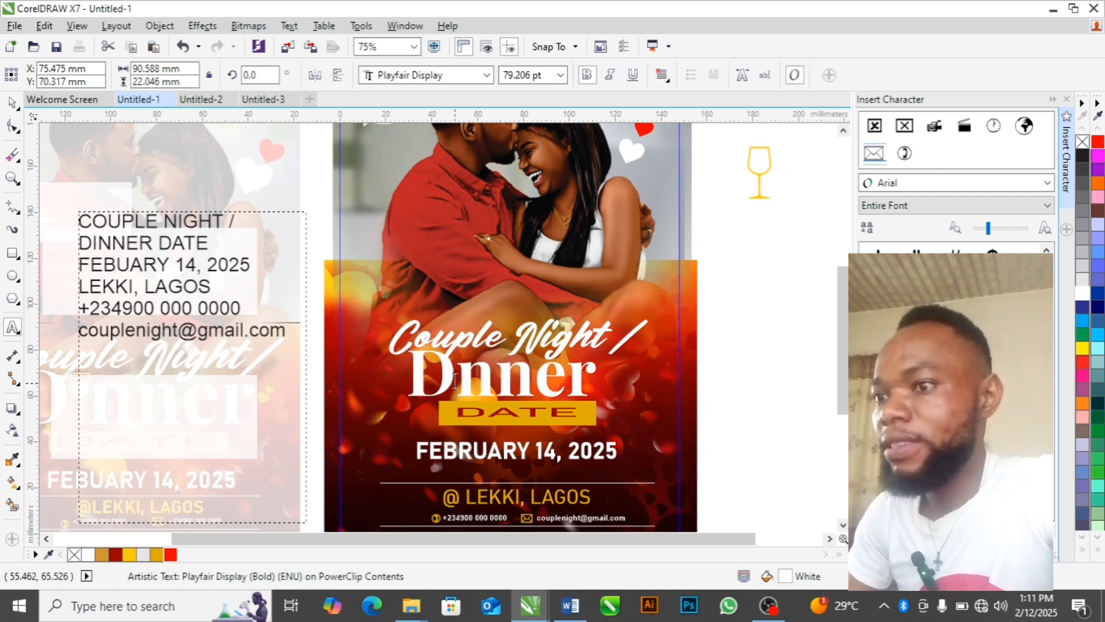
{"action": "key", "text": "Escape"}
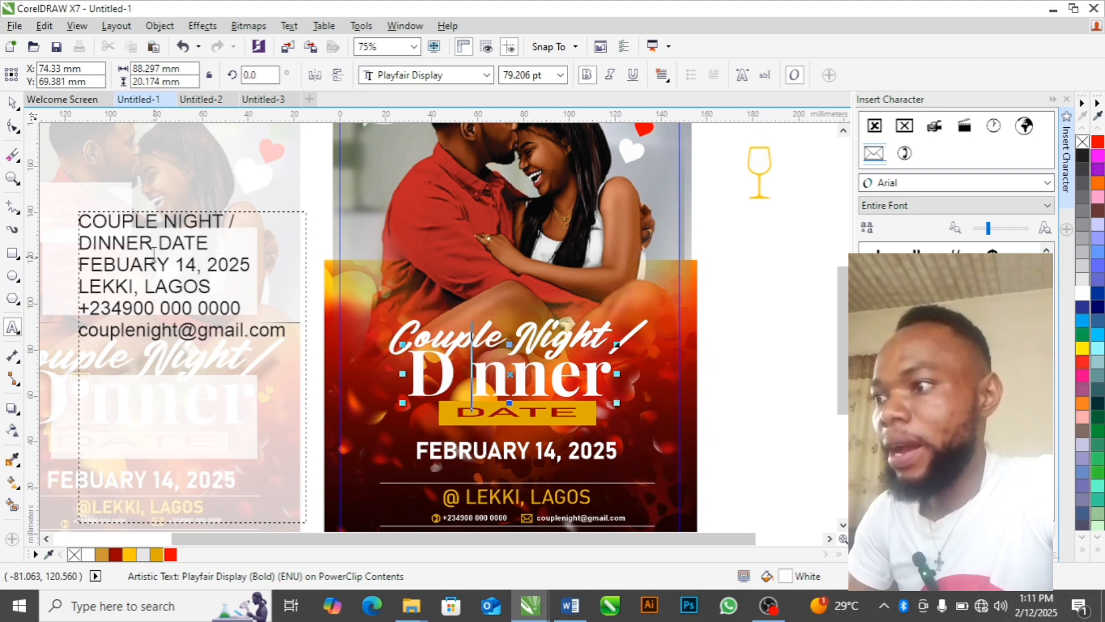
Step: Move the wine glass into the gap of the "Dinner" title and shrink it to about 7.3 mm wide and 16 mm high
{"action": "left_click", "coordinate": [754, 166]}
{"action": "left_click_drag", "start_coordinate": [753, 166], "coordinate": [458, 381]}
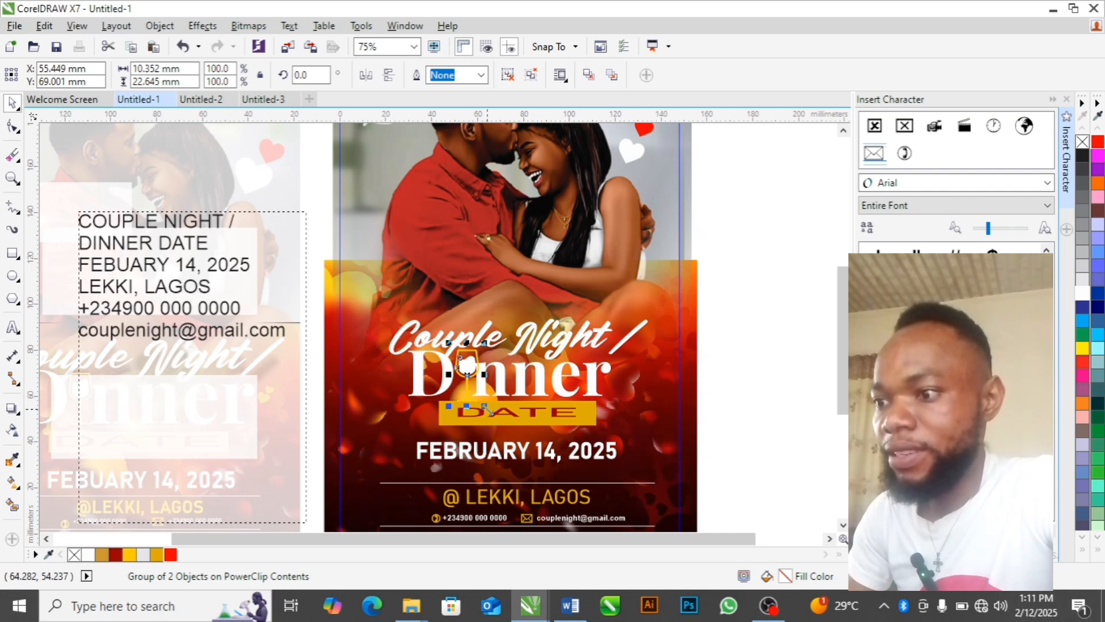
{"action": "left_click_drag", "start_coordinate": [487, 410], "coordinate": [483, 405]}
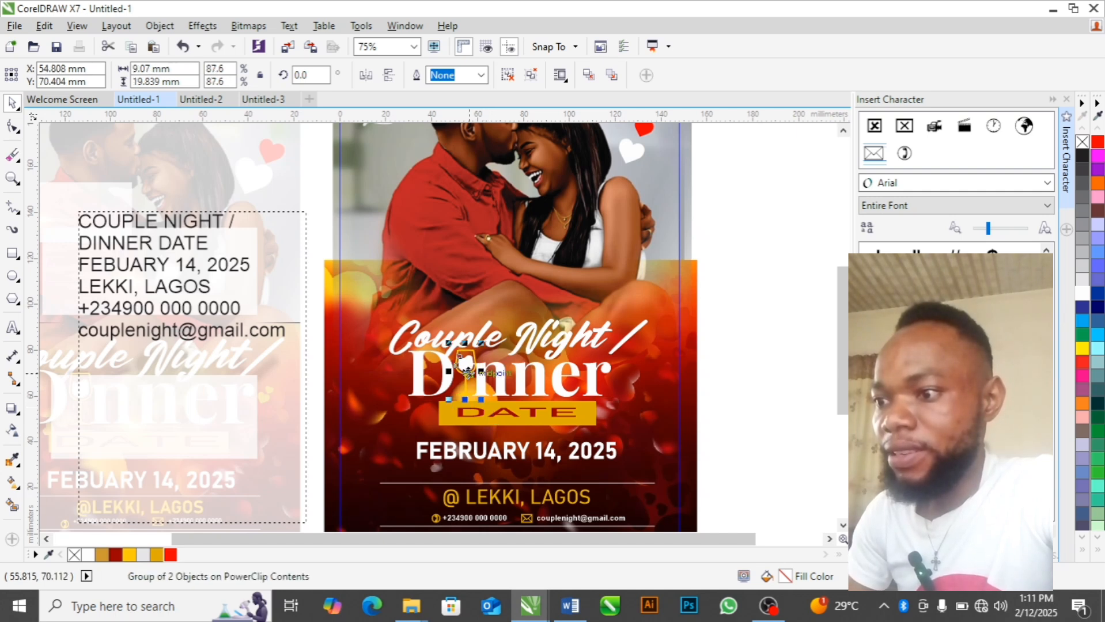
{"action": "left_click_drag", "start_coordinate": [480, 344], "coordinate": [478, 351]}
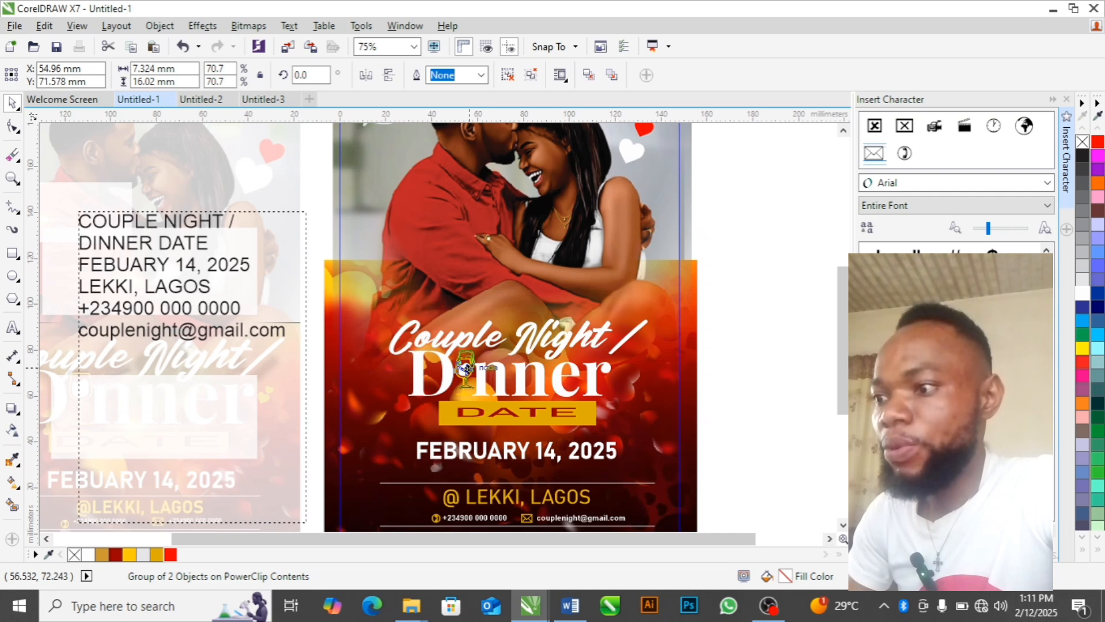
Step: Enlarge the "Dinner" title to about 95.8 mm wide, 85.931 pt, and shift it slightly down and to the left
{"action": "left_click", "coordinate": [594, 375]}
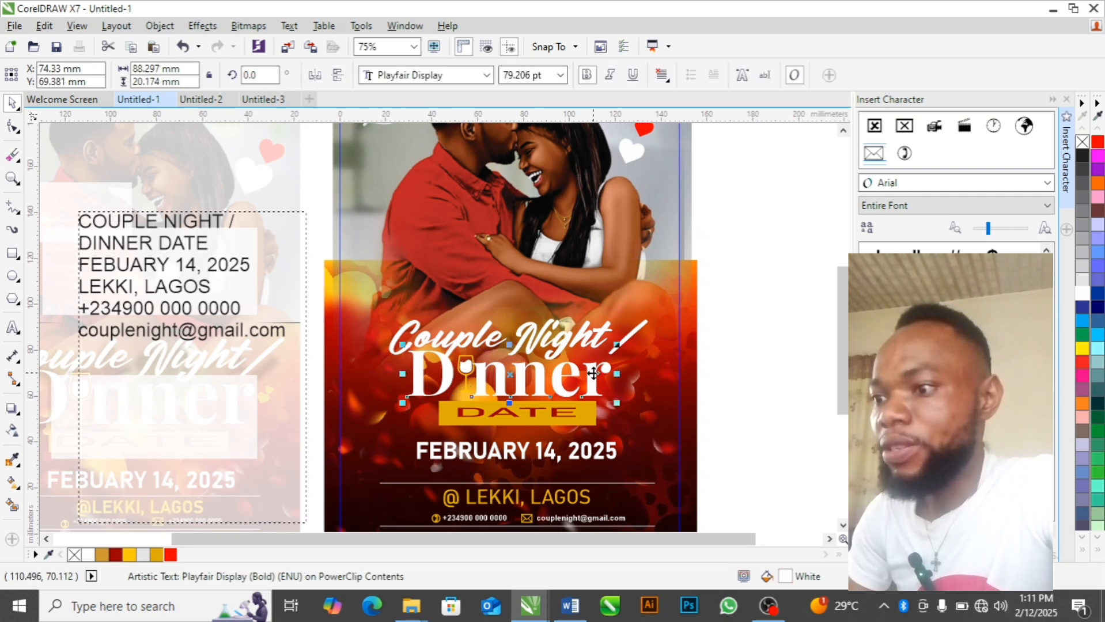
{"action": "left_click_drag", "start_coordinate": [636, 343], "coordinate": [645, 339]}
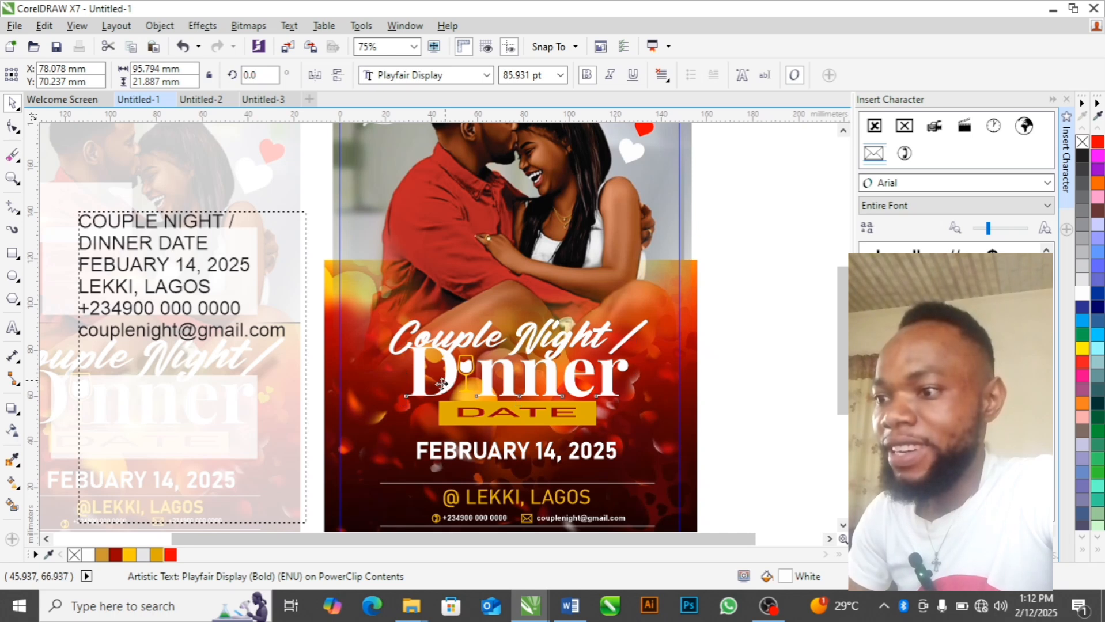
{"action": "left_click_drag", "start_coordinate": [442, 383], "coordinate": [440, 386]}
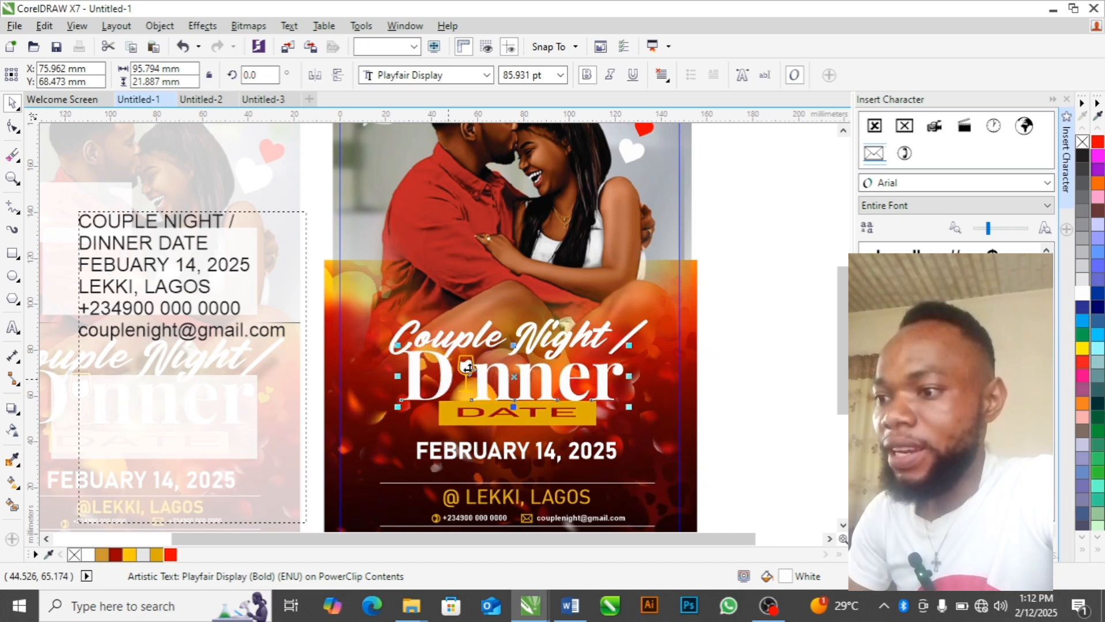
Step: Enlarge the wine glass to about 9.8 mm wide and 21.5 mm high and seat it between the "D" and the first "n"
{"action": "left_click", "coordinate": [465, 369]}
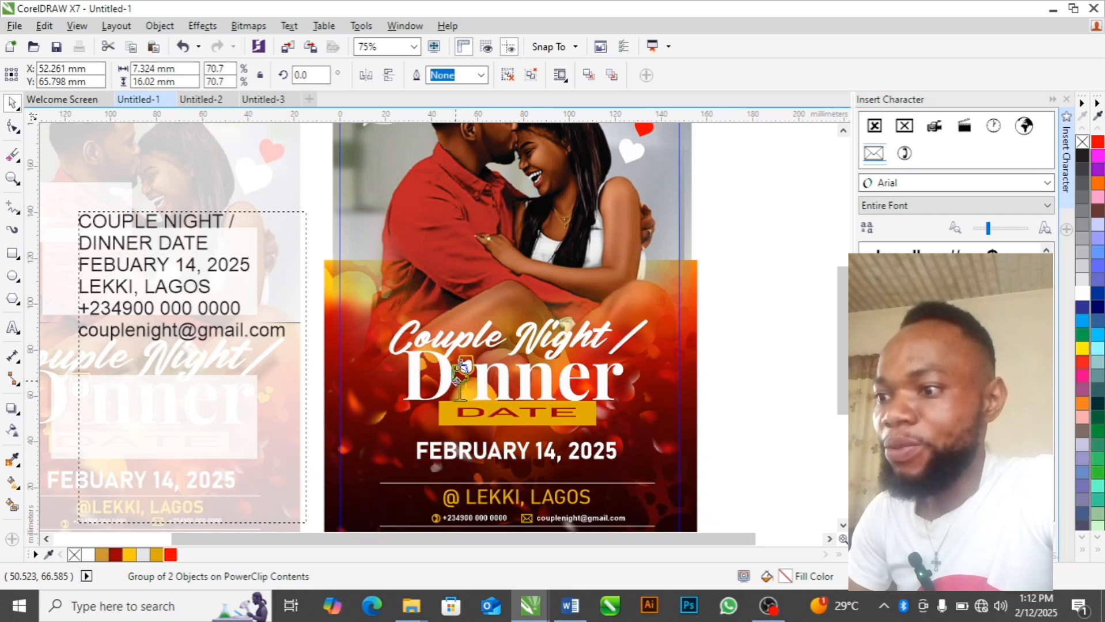
{"action": "left_click_drag", "start_coordinate": [474, 358], "coordinate": [494, 350]}
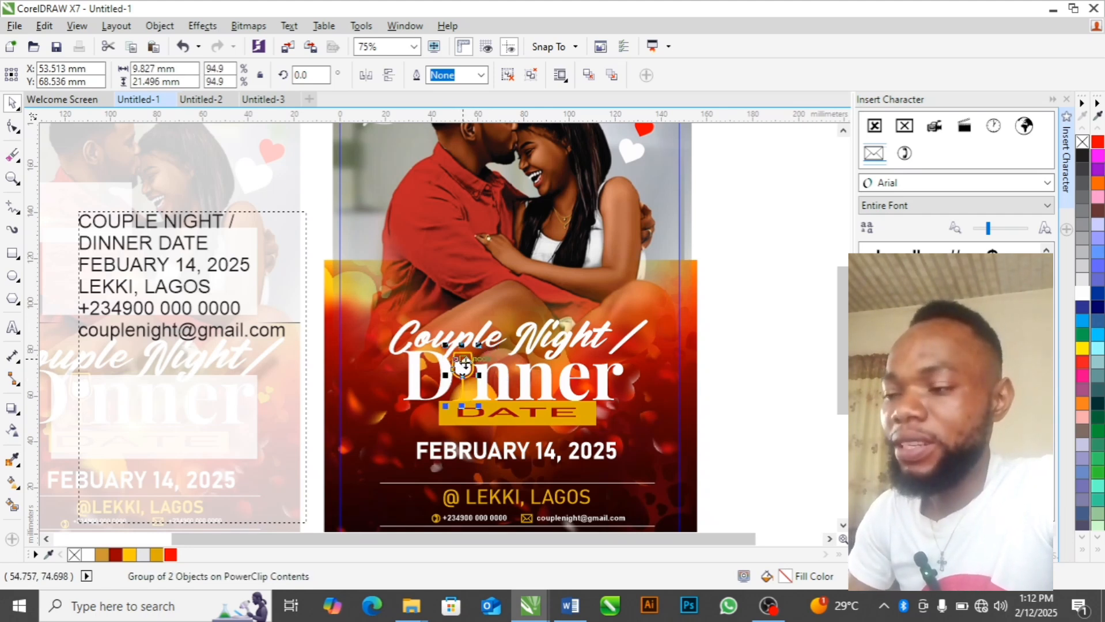
{"action": "left_click", "coordinate": [757, 376]}
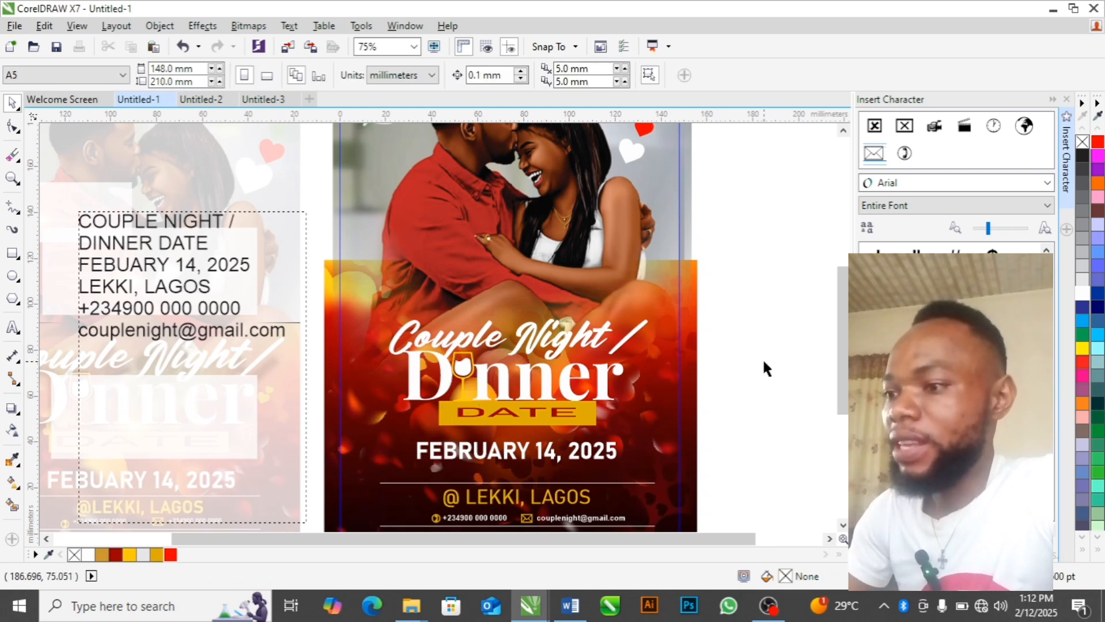
Step: Nudge the DATE text and its gold banner down together by about 0.8 mm
{"action": "left_click_drag", "start_coordinate": [728, 390], "coordinate": [416, 444]}
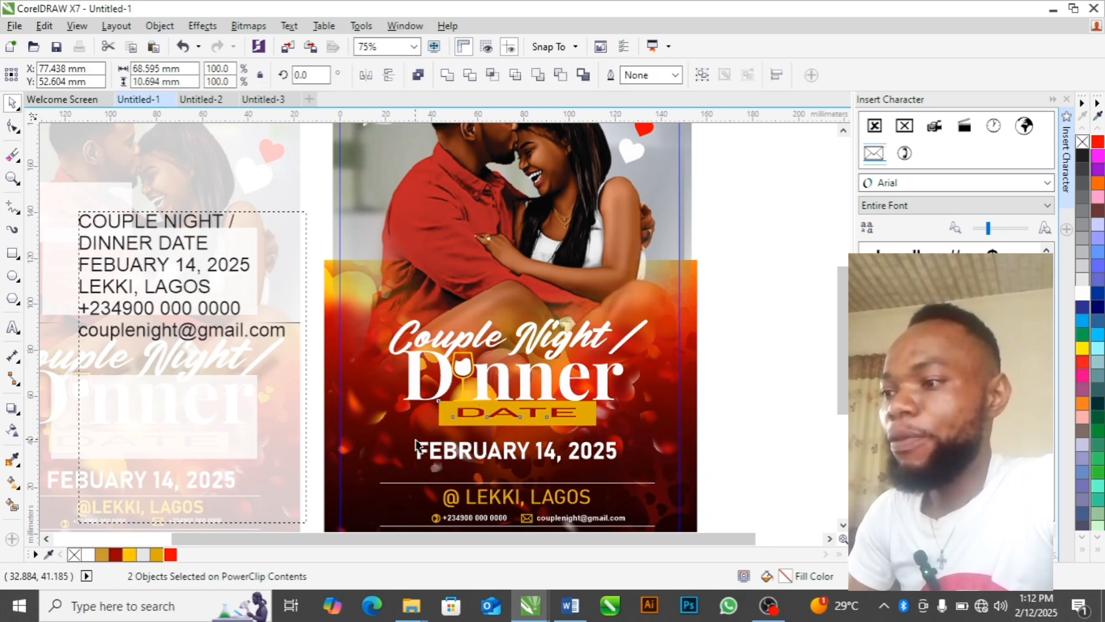
{"action": "key", "text": "Down"}
{"action": "key", "text": "Down"}
{"action": "key", "text": "Down"}
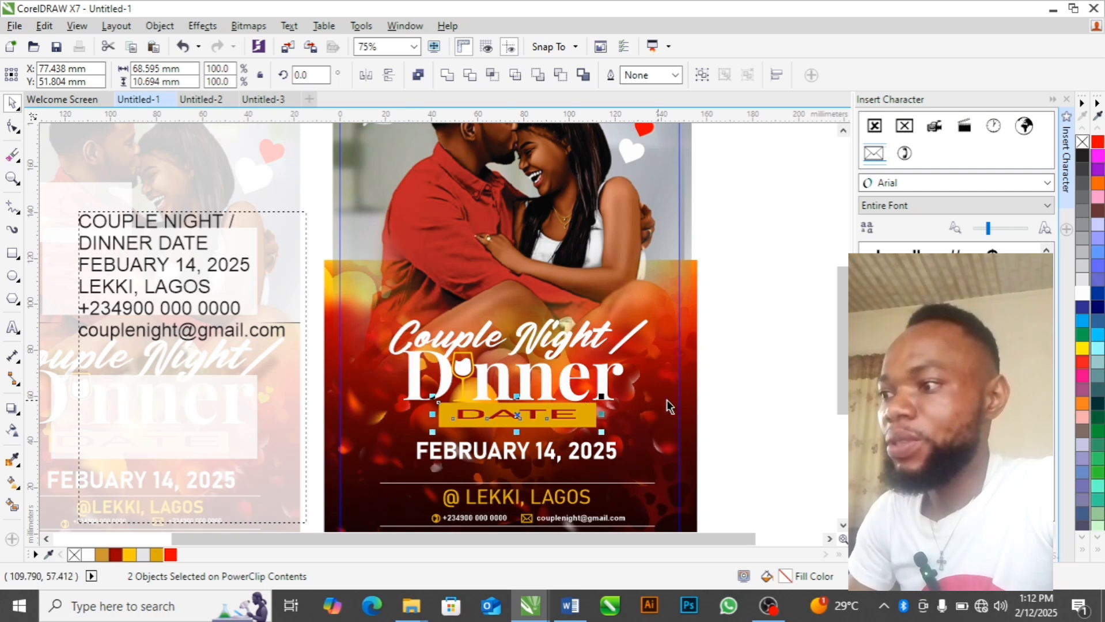
{"action": "left_click", "coordinate": [755, 395]}
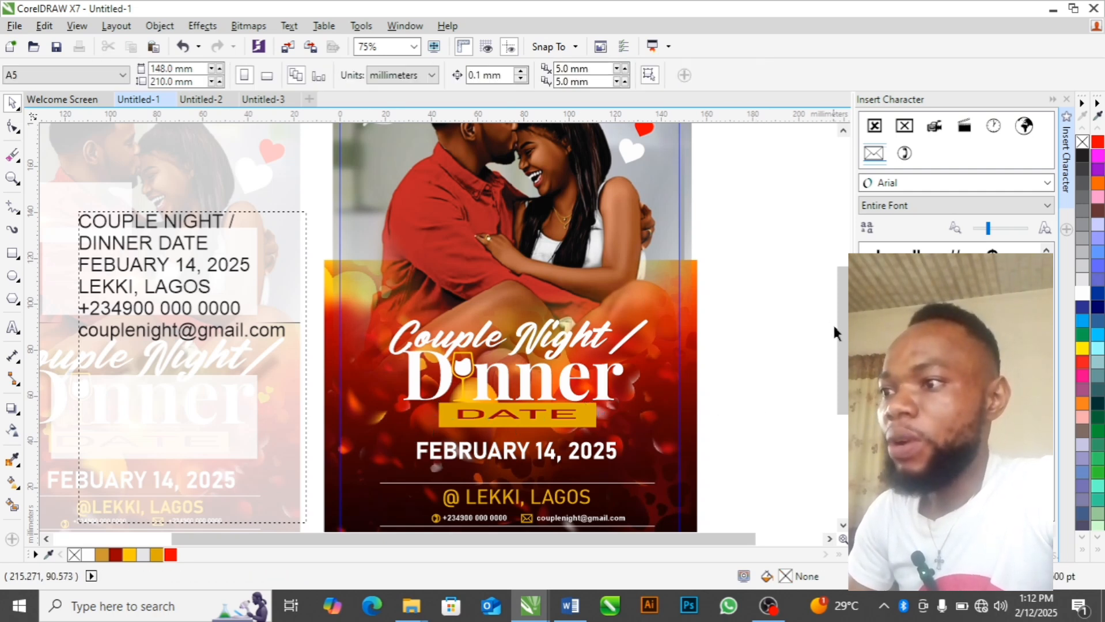
Step: Shift the white heart beside the woman's head a little to the left, away from the red heart
{"action": "left_click", "coordinate": [632, 155], "text": "ctrl"}
{"action": "left_click_drag", "start_coordinate": [590, 185], "coordinate": [624, 159]}
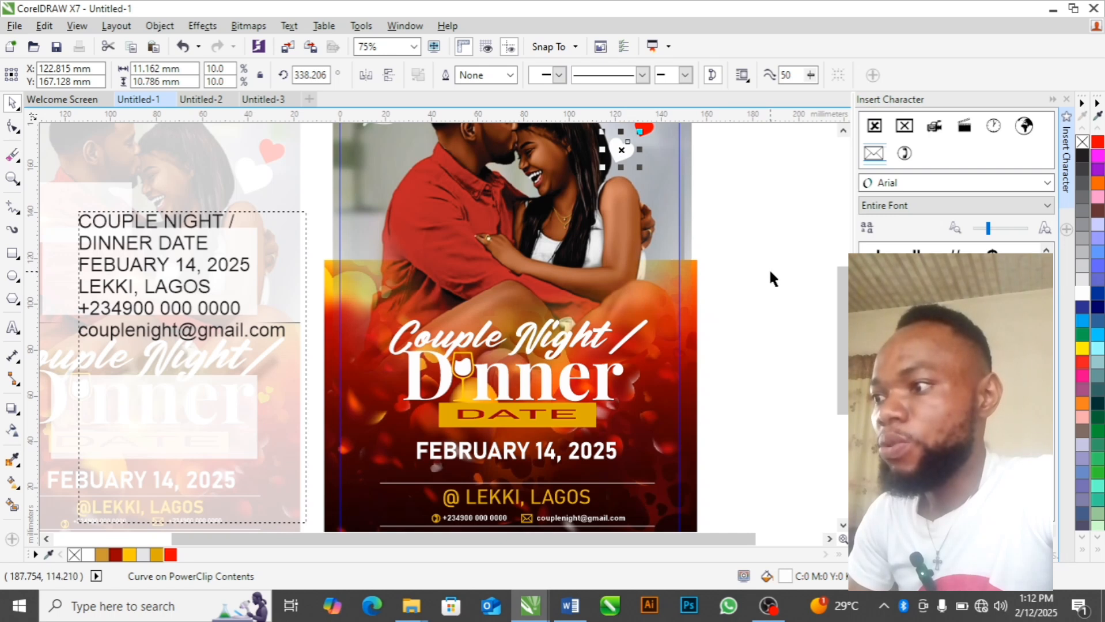
Step: Undo the white heart's last move, then copy the red and white hearts to both sides of the "Dinner" title
{"action": "key", "text": "ctrl+z"}
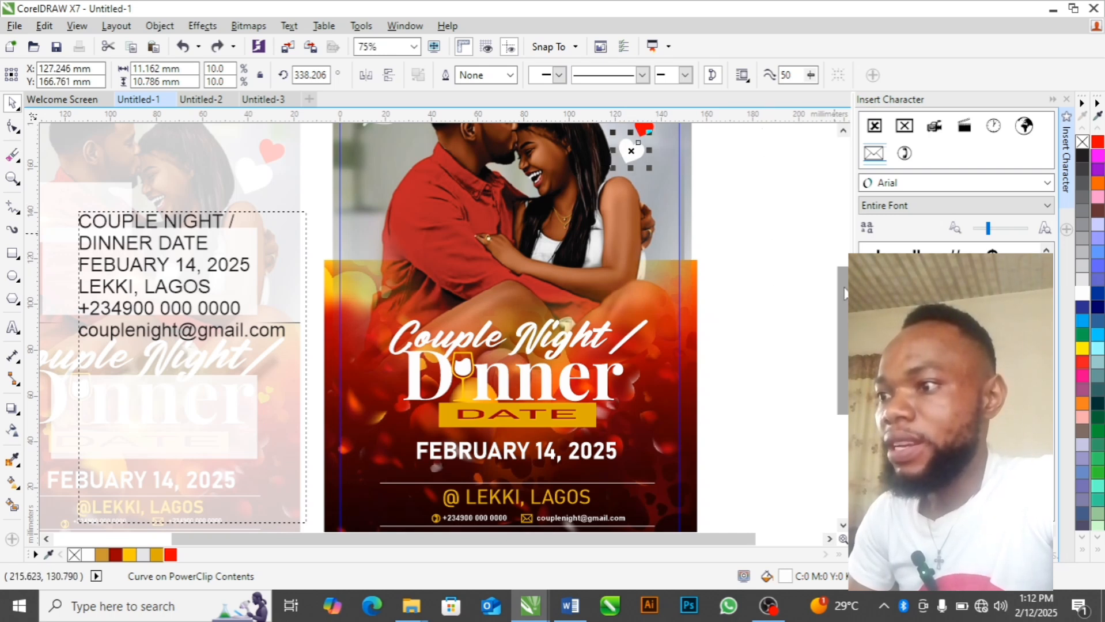
{"action": "scroll", "coordinate": [813, 245], "scroll_direction": "up", "scroll_amount": 2}
{"action": "left_click_drag", "start_coordinate": [755, 154], "coordinate": [607, 251]}
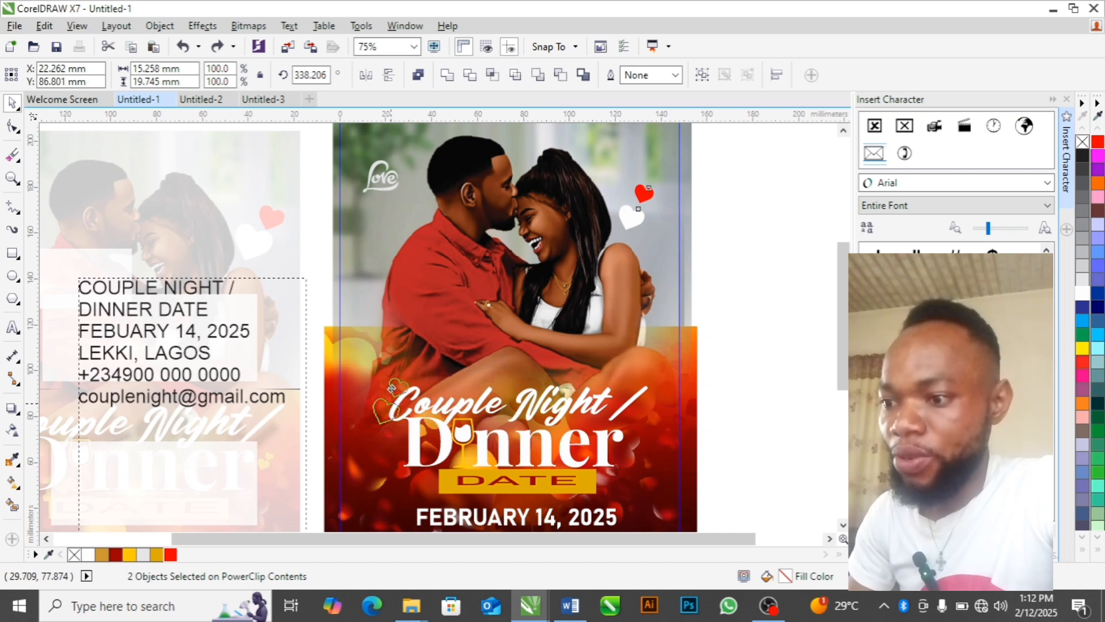
{"action": "left_click_drag", "start_coordinate": [392, 389], "coordinate": [658, 449]}
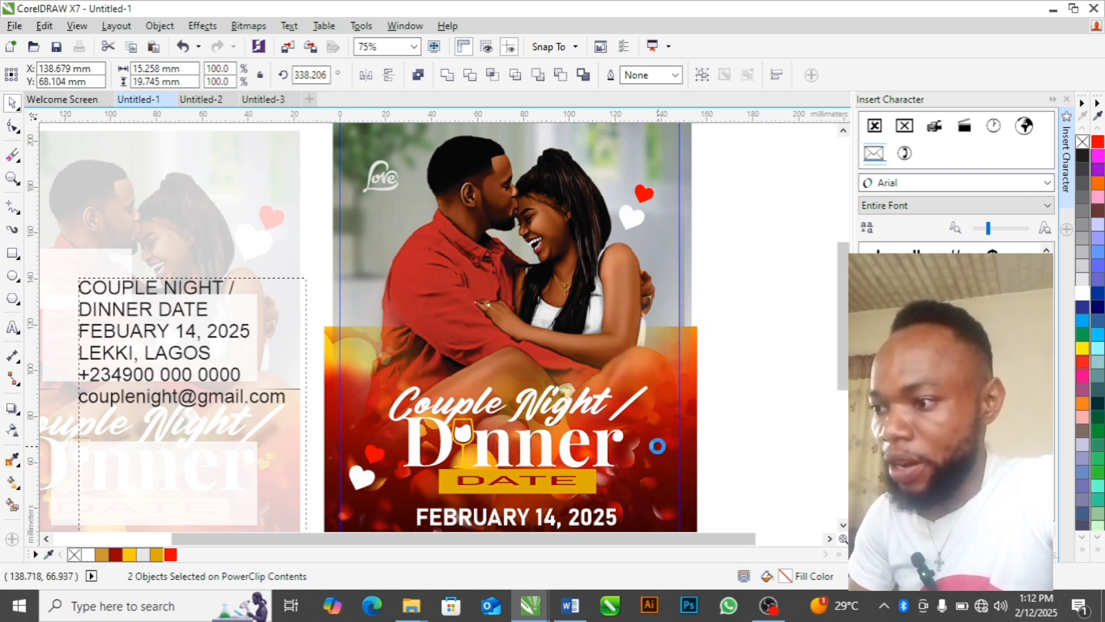
Step: Enlarge the heart pair after the final "r" of "Dinner" to about 23.9 mm wide and 30.9 mm high and adjust its position
{"action": "left_click_drag", "start_coordinate": [638, 413], "coordinate": [615, 389]}
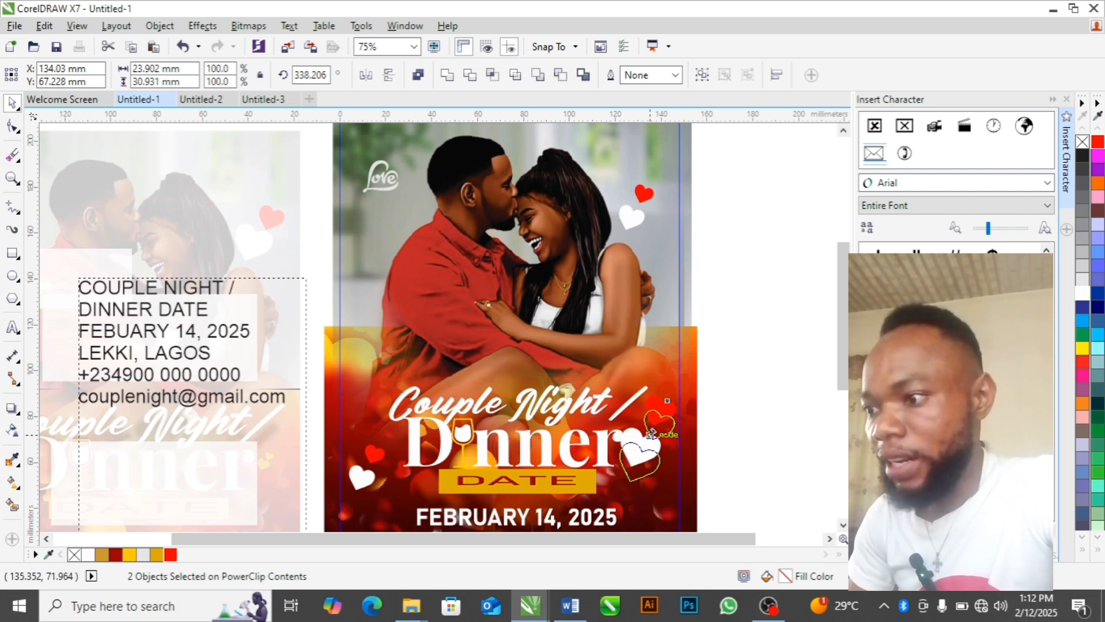
{"action": "left_click_drag", "start_coordinate": [653, 433], "coordinate": [653, 433]}
{"action": "left_click", "coordinate": [740, 429]}
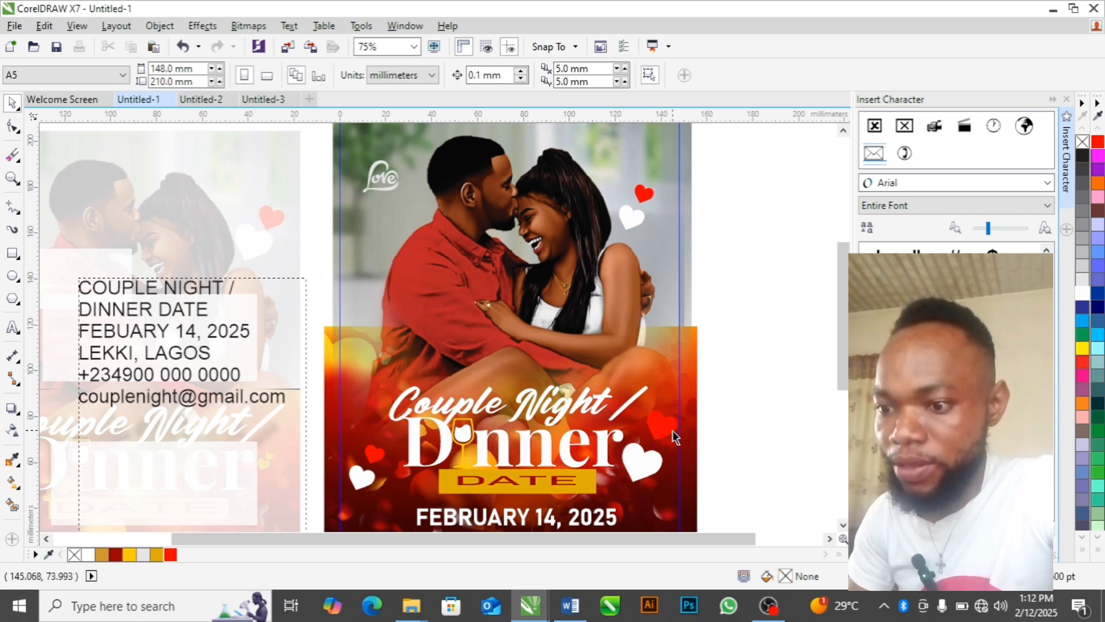
Step: Recolor the heart pair after "Dinner", filling the upper heart yellow and the lower heart gold
{"action": "left_click", "coordinate": [669, 431]}
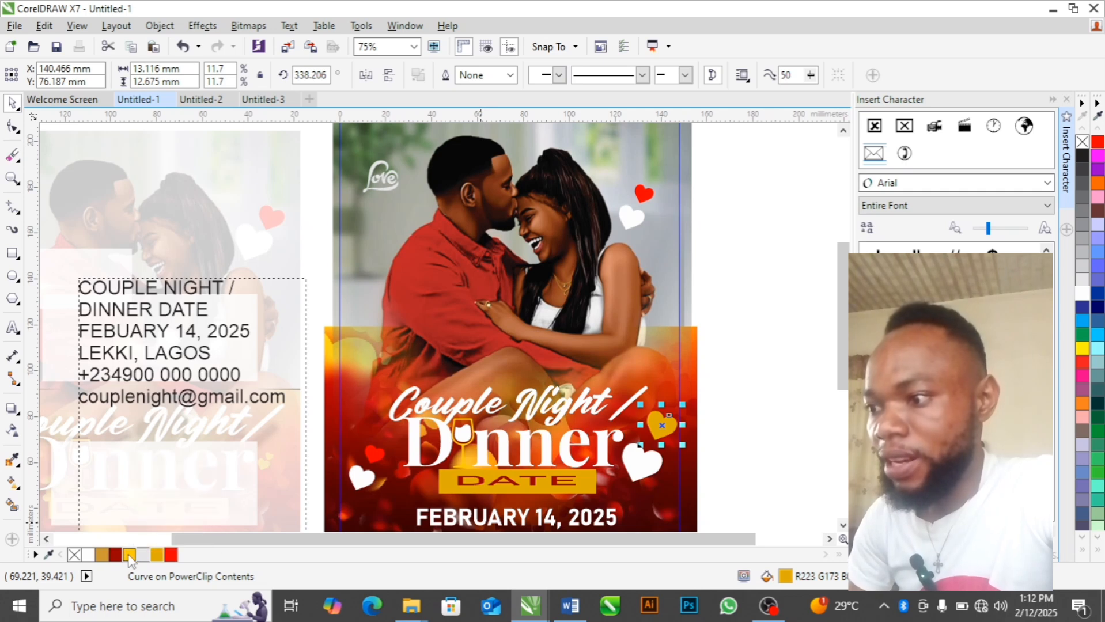
{"action": "left_click", "coordinate": [129, 554]}
{"action": "left_click", "coordinate": [636, 458]}
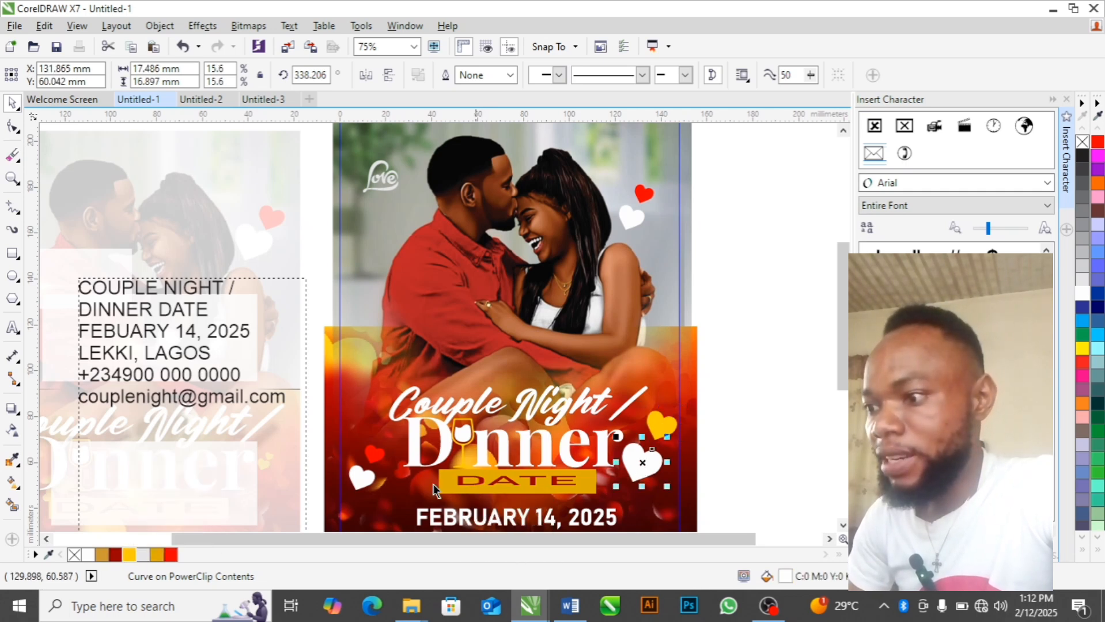
{"action": "left_click", "coordinate": [157, 555]}
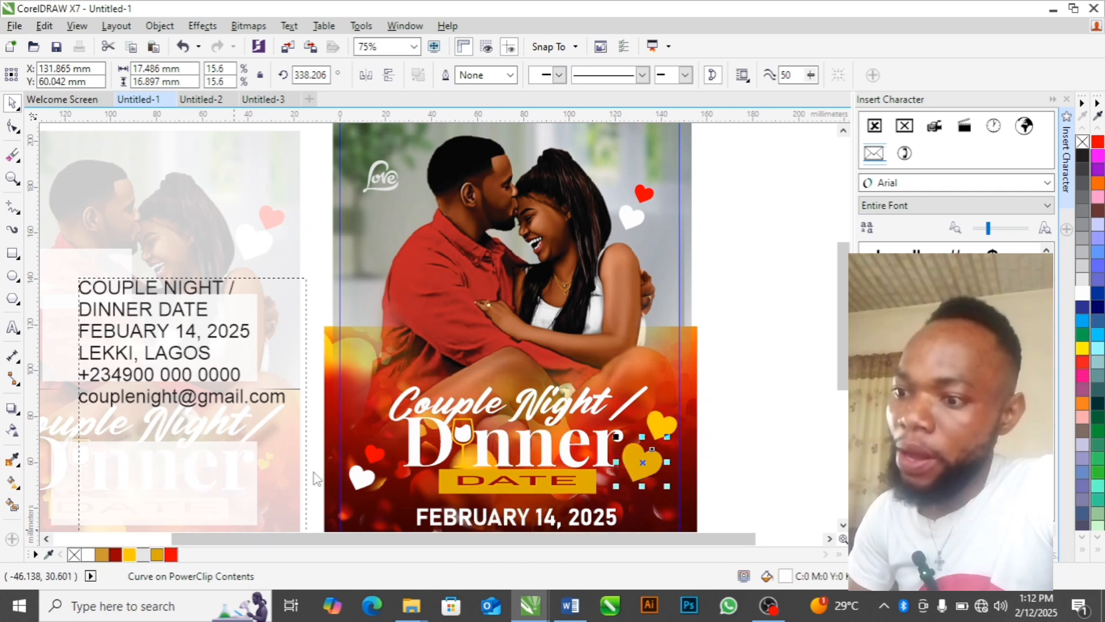
Step: Slightly enlarge the red and white heart pair beside the "D" of "Dinner"
{"action": "left_click", "coordinate": [360, 478]}
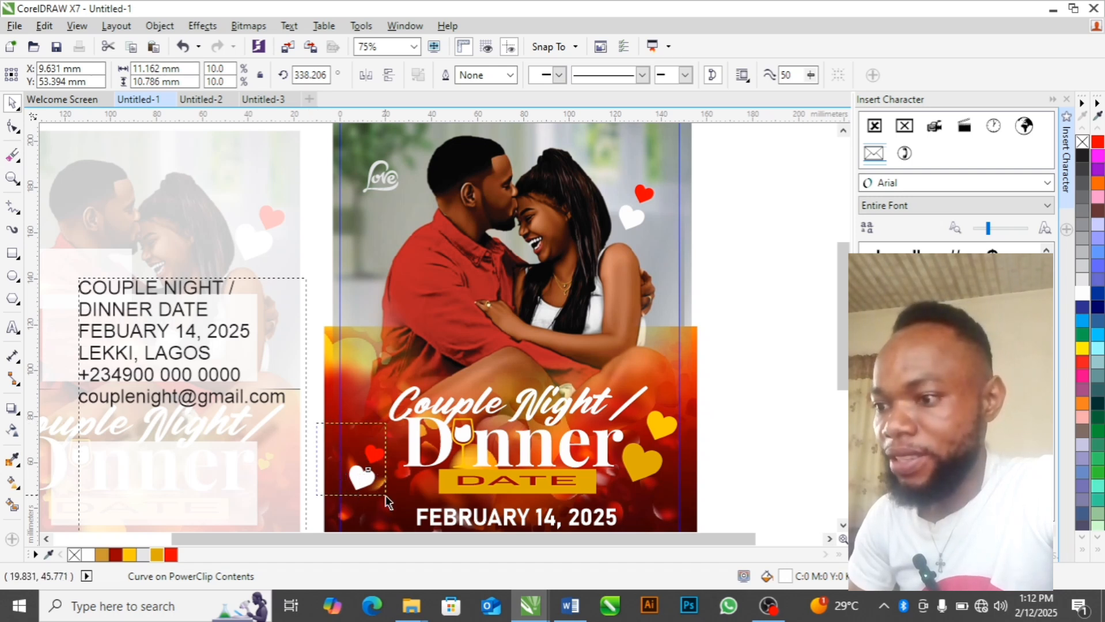
{"action": "left_click", "coordinate": [374, 454], "text": "shift"}
{"action": "left_click_drag", "start_coordinate": [390, 439], "coordinate": [405, 428]}
{"action": "left_click", "coordinate": [771, 316]}
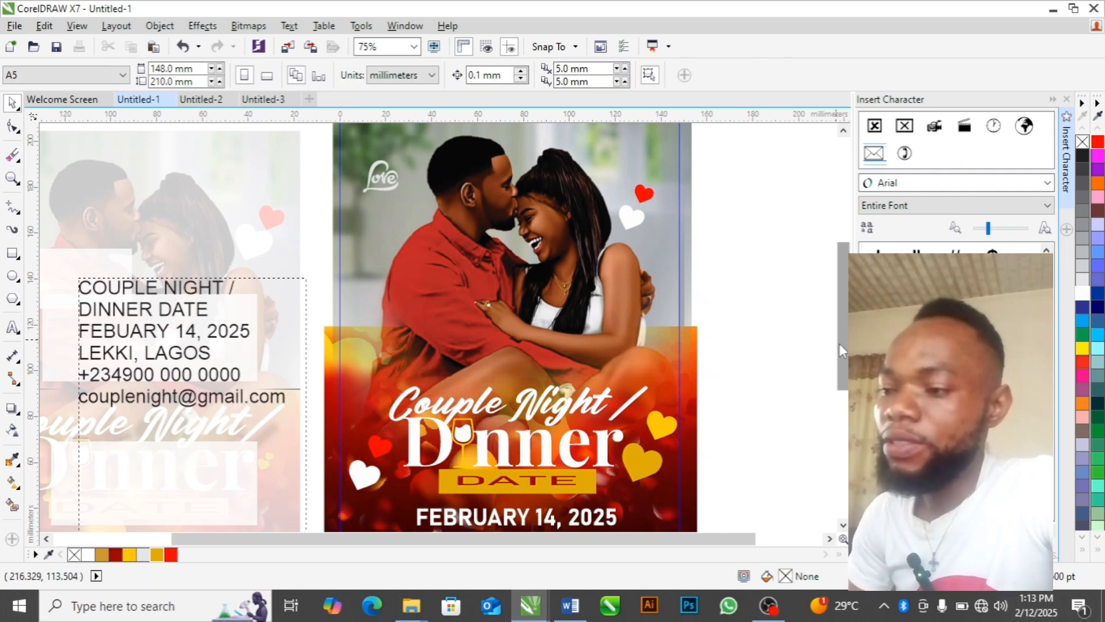
Step: Raise the venue line, contact details and their two divider lines together by about 2.3 mm
{"action": "left_click_drag", "start_coordinate": [839, 344], "coordinate": [840, 383]}
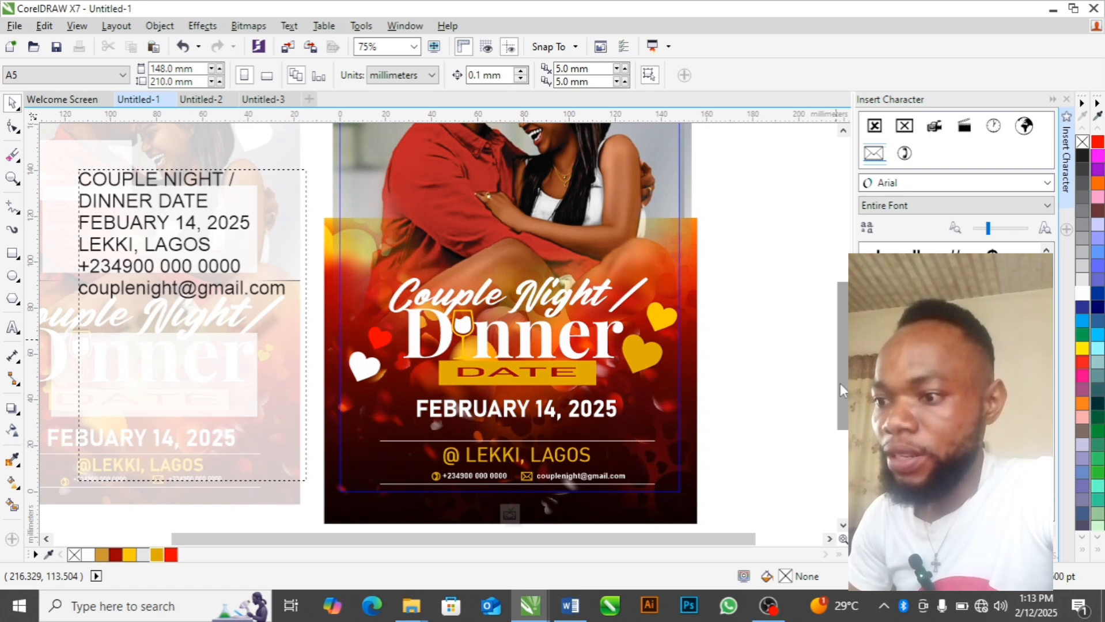
{"action": "left_click_drag", "start_coordinate": [732, 420], "coordinate": [351, 504]}
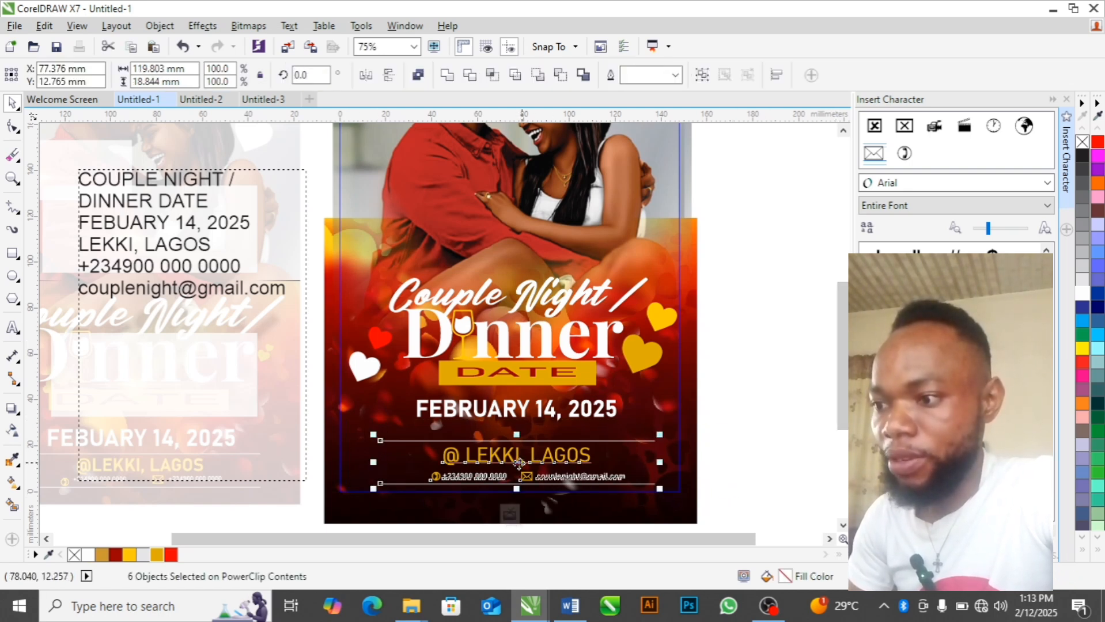
{"action": "left_click_drag", "start_coordinate": [519, 462], "coordinate": [519, 457]}
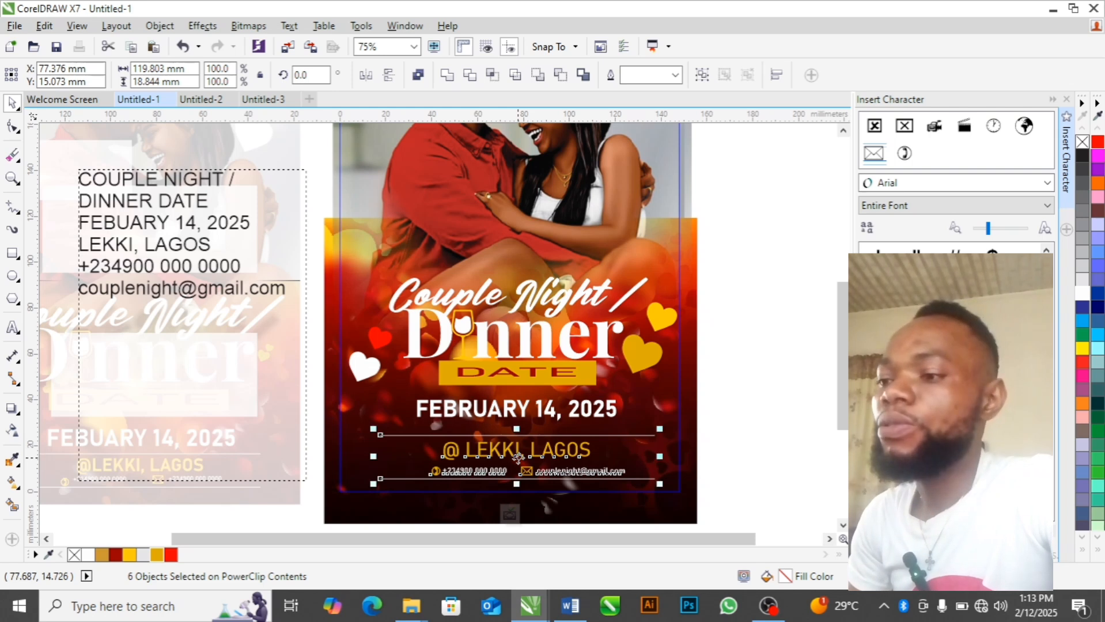
{"action": "left_click", "coordinate": [734, 421]}
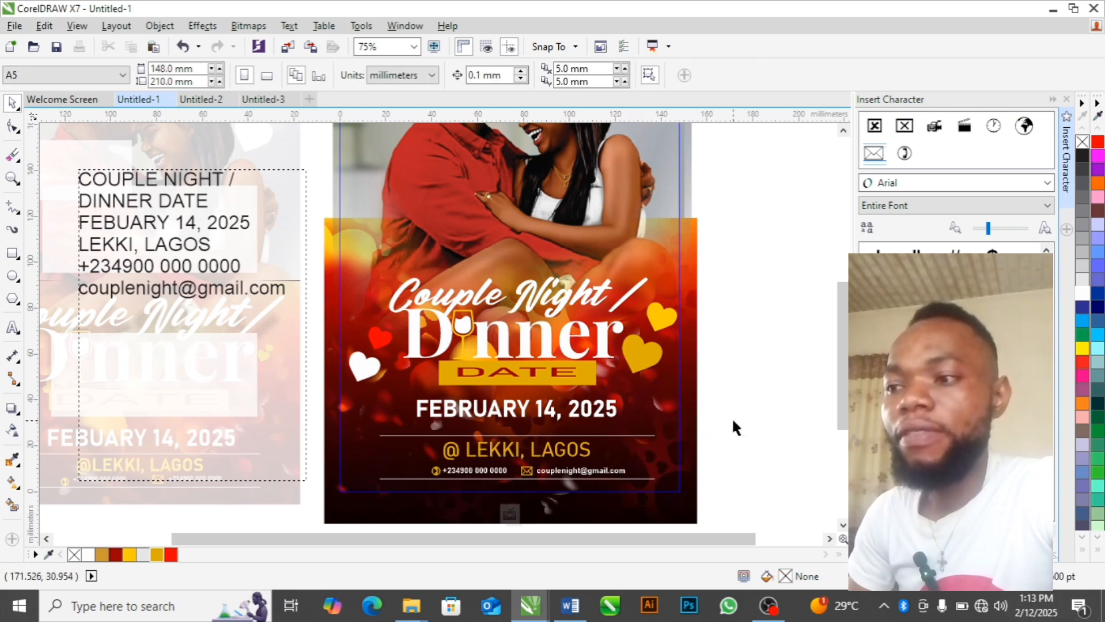
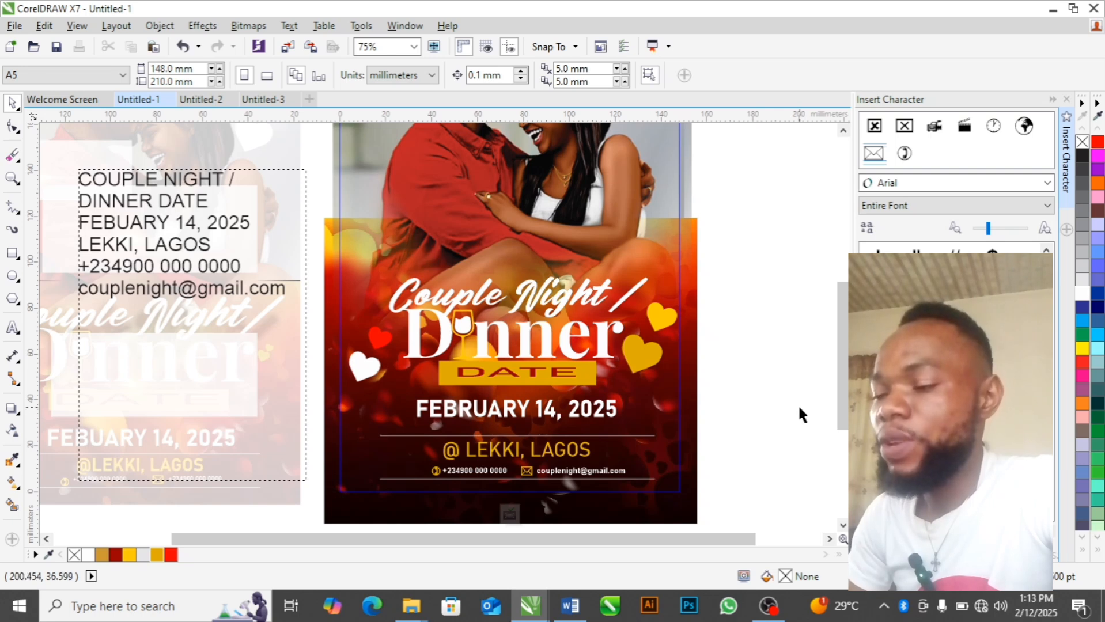
Step: Copy the orange light flare from Untitled-2 onto the couple's hands in Untitled-1 and scale it to about 70 mm wide
{"action": "scroll", "coordinate": [844, 406], "scroll_direction": "down", "scroll_amount": 2}
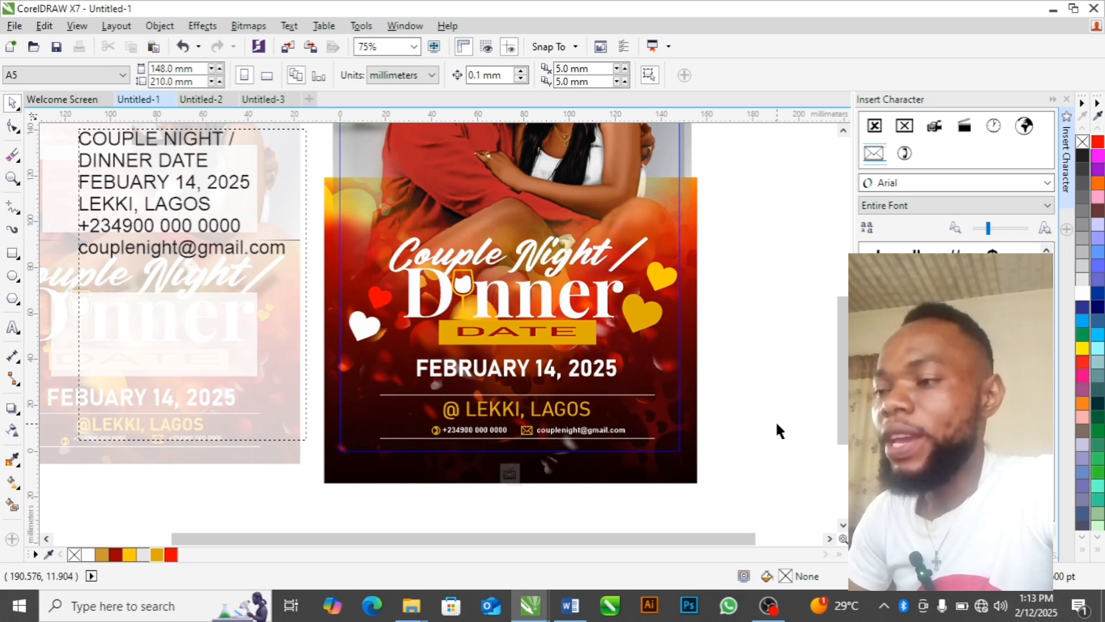
{"action": "left_click_drag", "start_coordinate": [841, 412], "coordinate": [839, 368]}
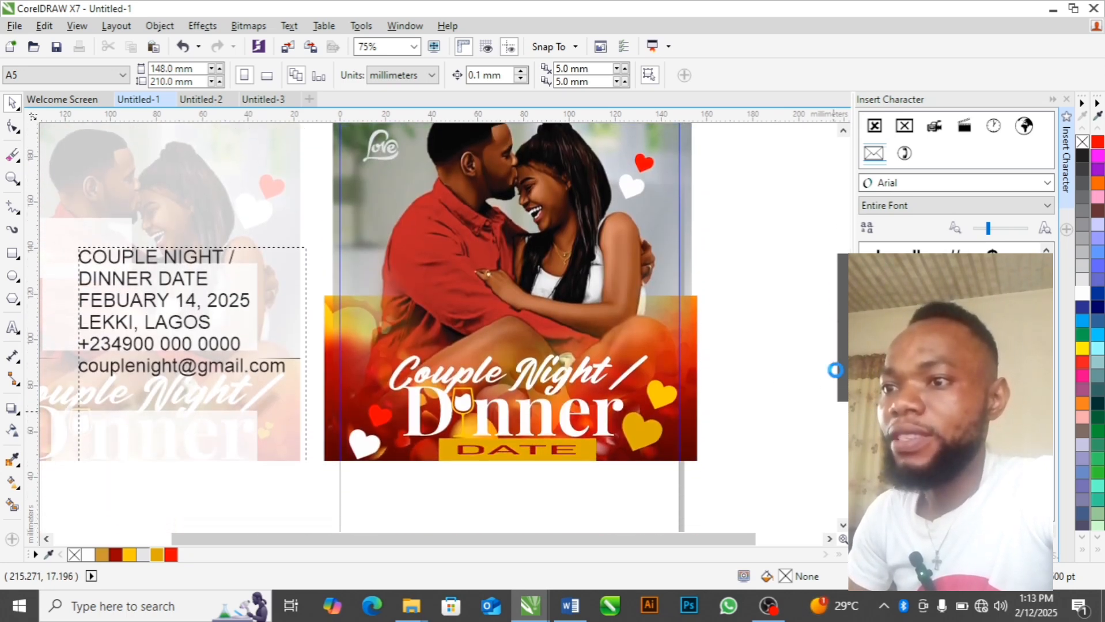
{"action": "left_click", "coordinate": [201, 99]}
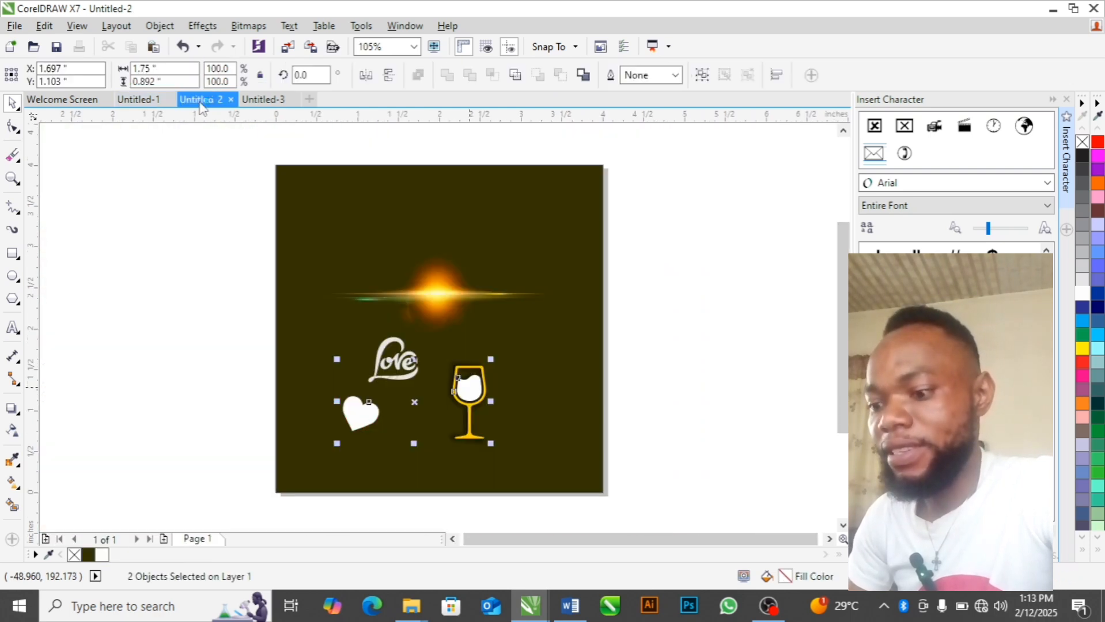
{"action": "left_click", "coordinate": [443, 294]}
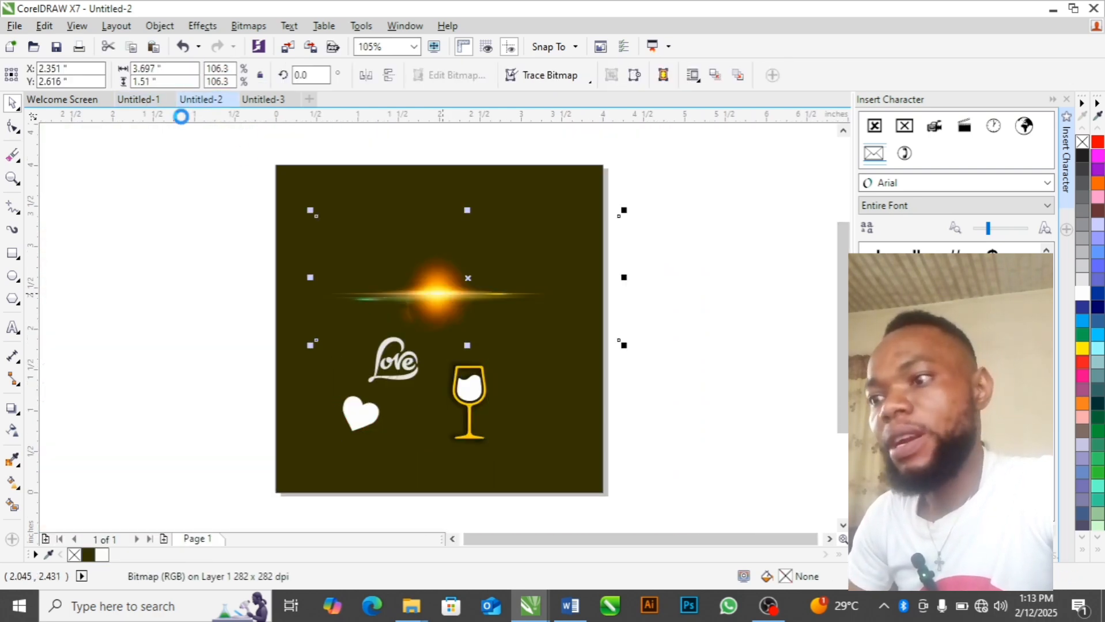
{"action": "left_click", "coordinate": [139, 99]}
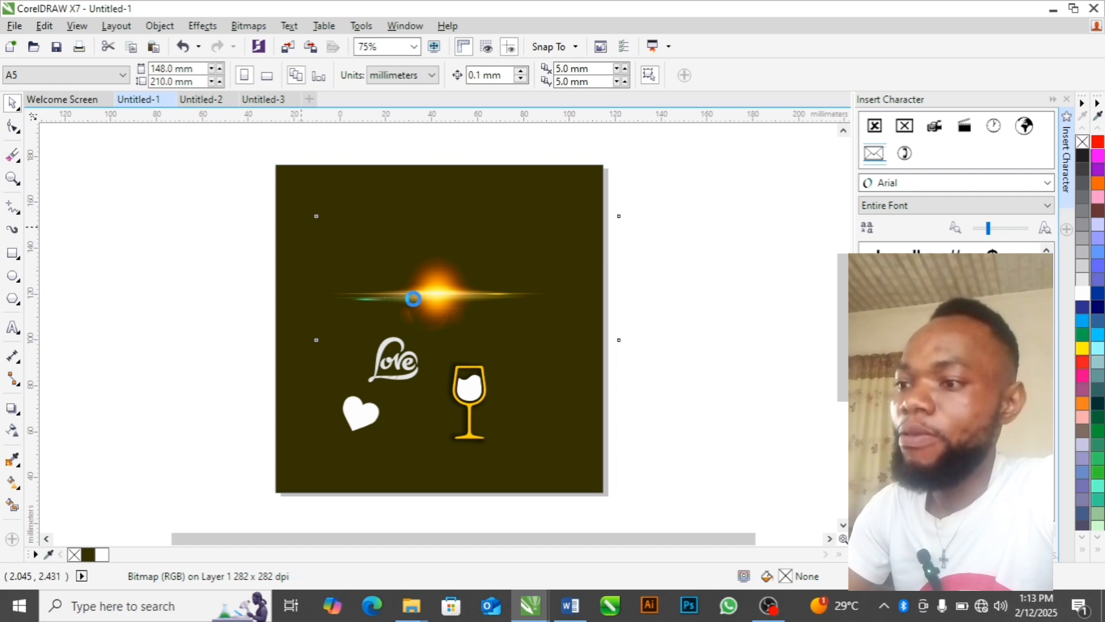
{"action": "key", "text": "ctrl+v"}
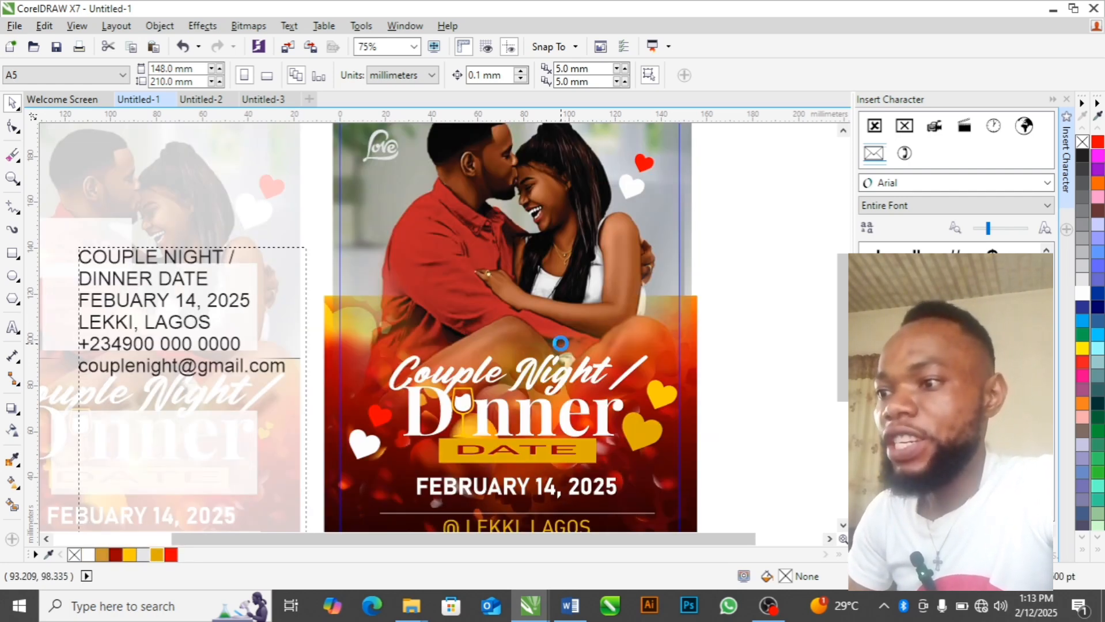
{"action": "left_click_drag", "start_coordinate": [518, 300], "coordinate": [521, 294]}
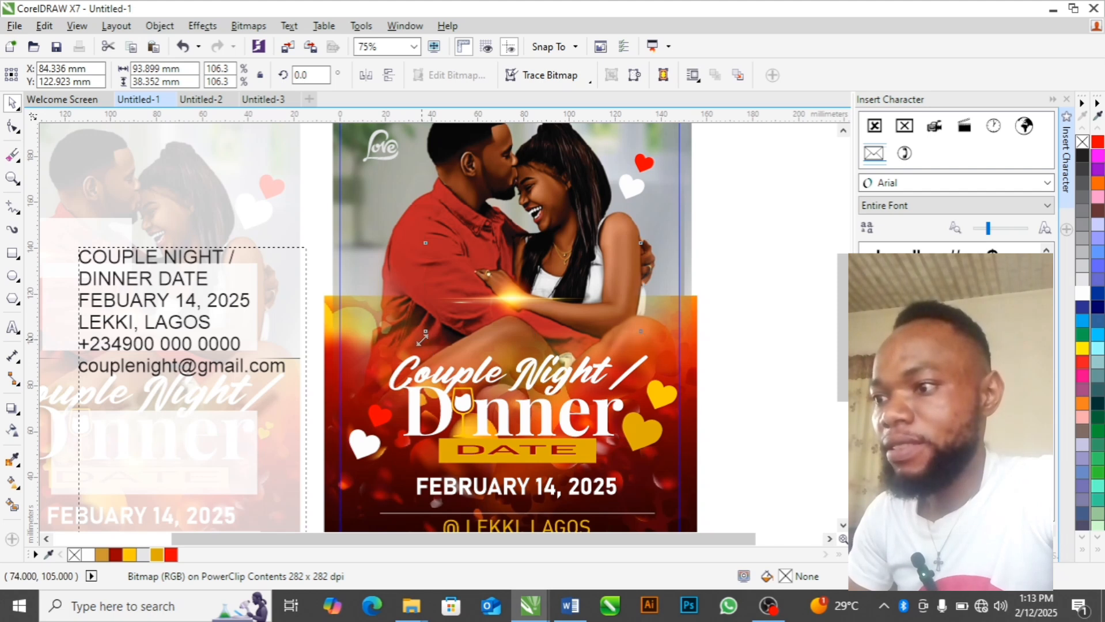
{"action": "left_click_drag", "start_coordinate": [427, 341], "coordinate": [482, 318]}
Step: Duplicate the light flare onto the man's upper sleeve and reduce the copy to about 62.6 mm wide and 25.6 mm high
{"action": "left_click_drag", "start_coordinate": [557, 279], "coordinate": [415, 239]}
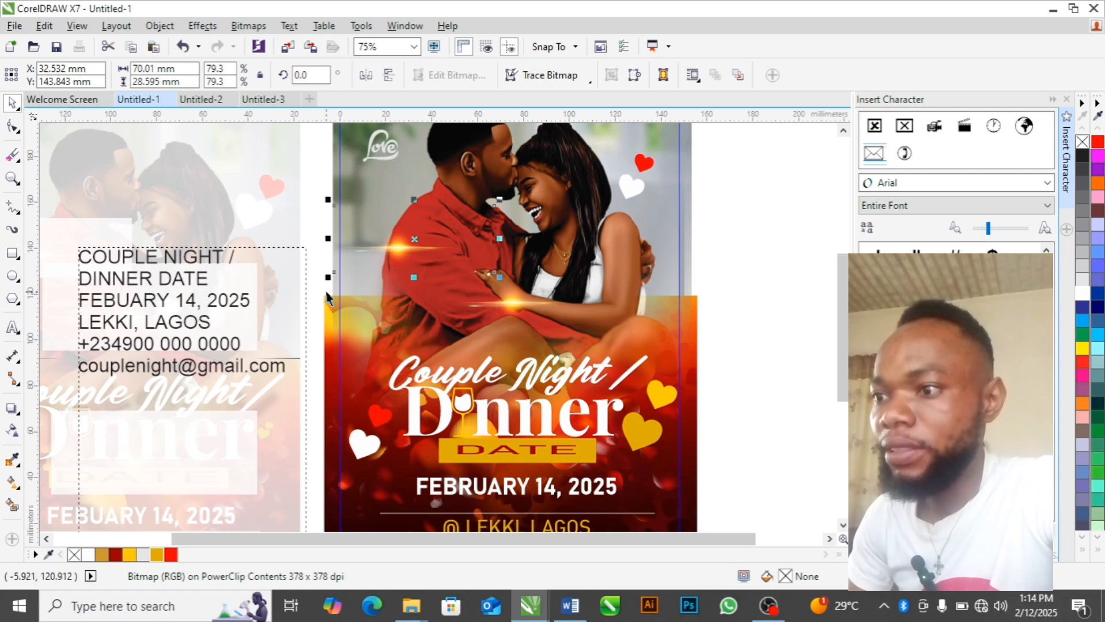
{"action": "left_click_drag", "start_coordinate": [331, 279], "coordinate": [351, 264]}
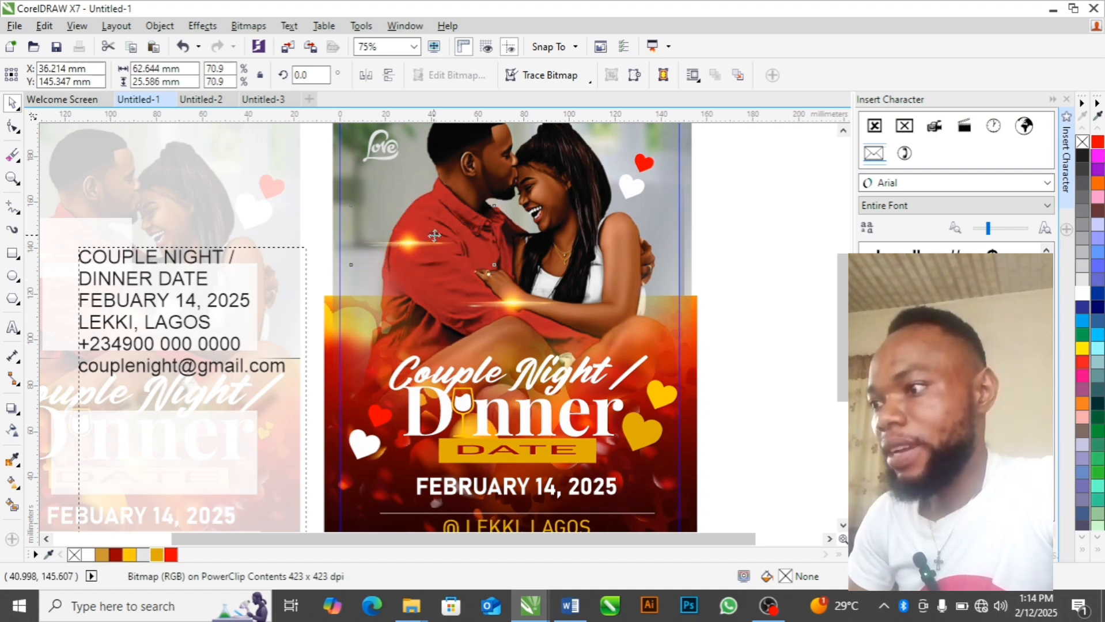
{"action": "left_click_drag", "start_coordinate": [434, 234], "coordinate": [449, 218]}
{"action": "left_click", "coordinate": [761, 275]}
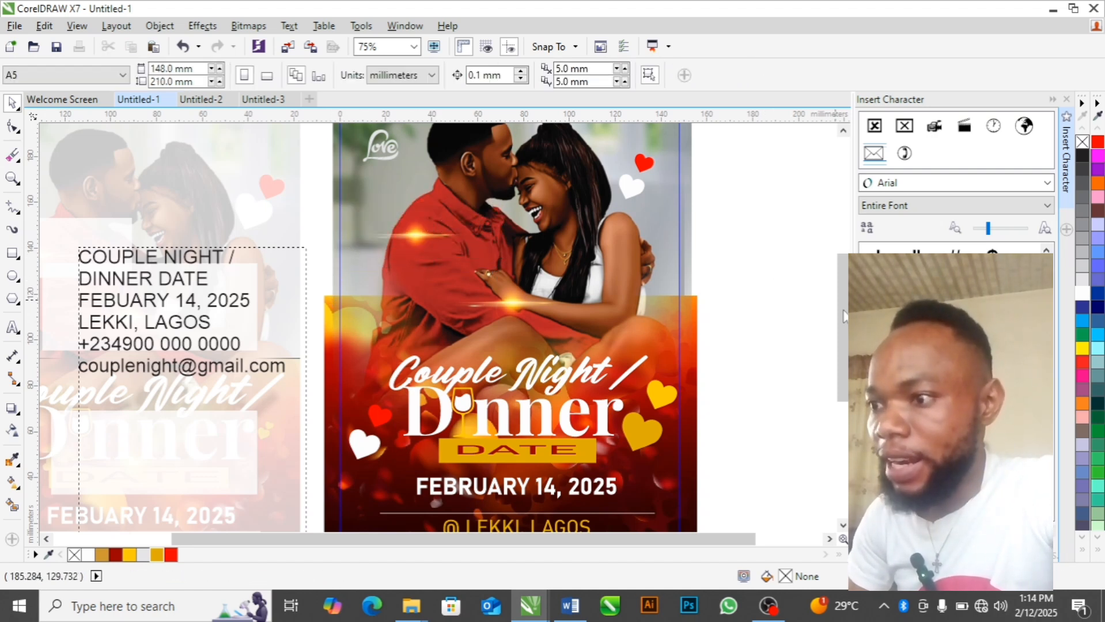
Step: Copy the hand flare to the upper edge of the gold DATE banner and enlarge it to about 90.5 mm by 37 mm
{"action": "scroll", "coordinate": [557, 319], "scroll_direction": "down", "scroll_amount": 1}
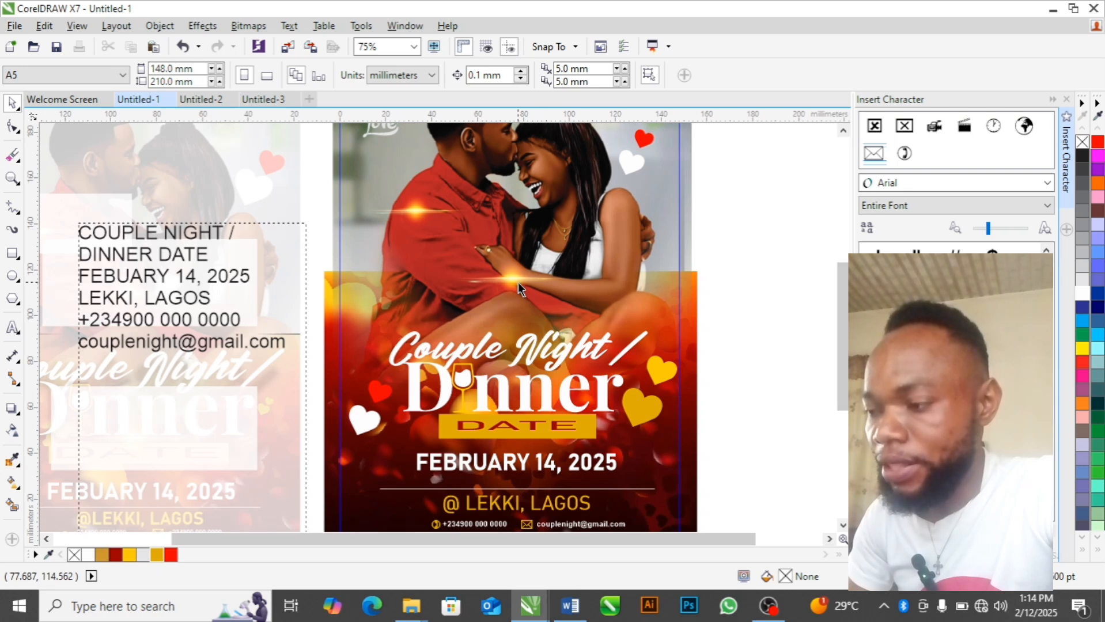
{"action": "left_click_drag", "start_coordinate": [518, 282], "coordinate": [515, 411]}
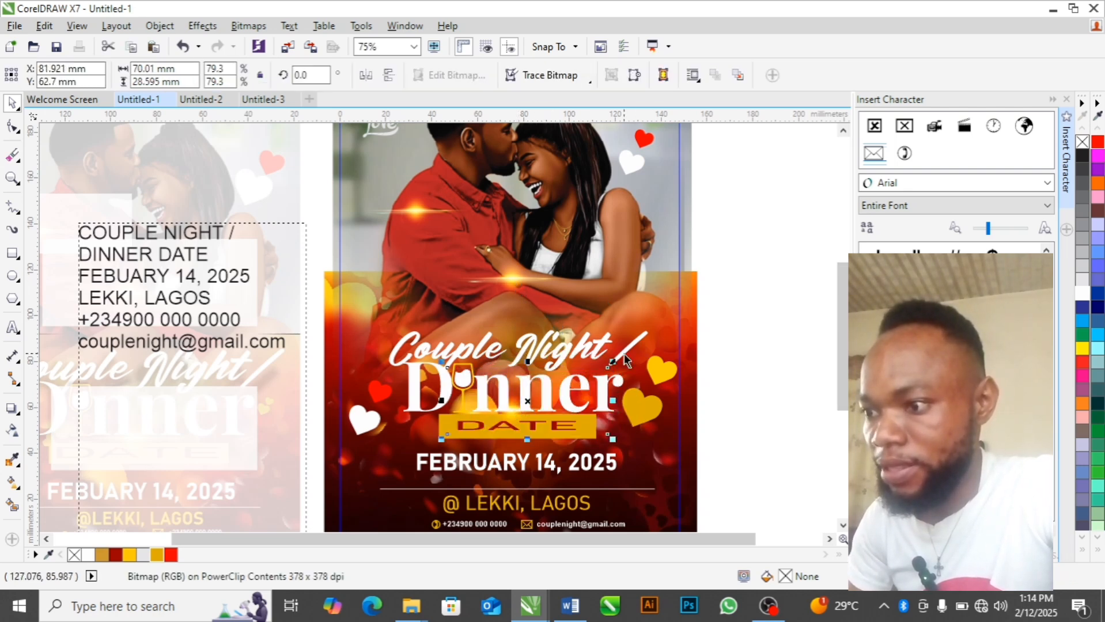
{"action": "left_click_drag", "start_coordinate": [612, 362], "coordinate": [635, 352]}
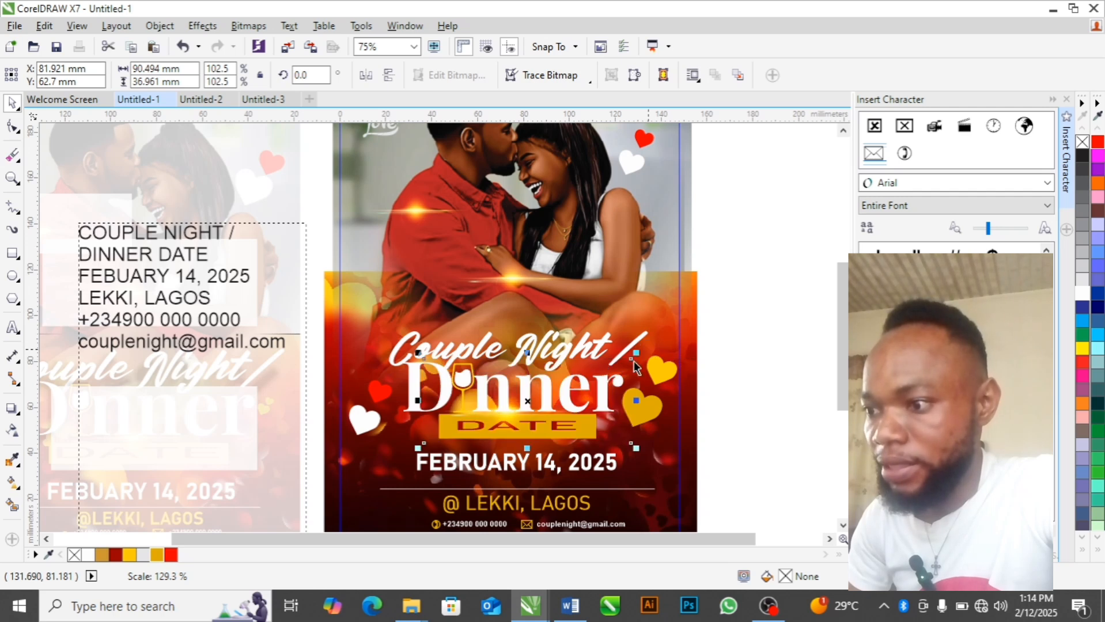
{"action": "left_click_drag", "start_coordinate": [518, 414], "coordinate": [526, 413]}
{"action": "left_click", "coordinate": [793, 352]}
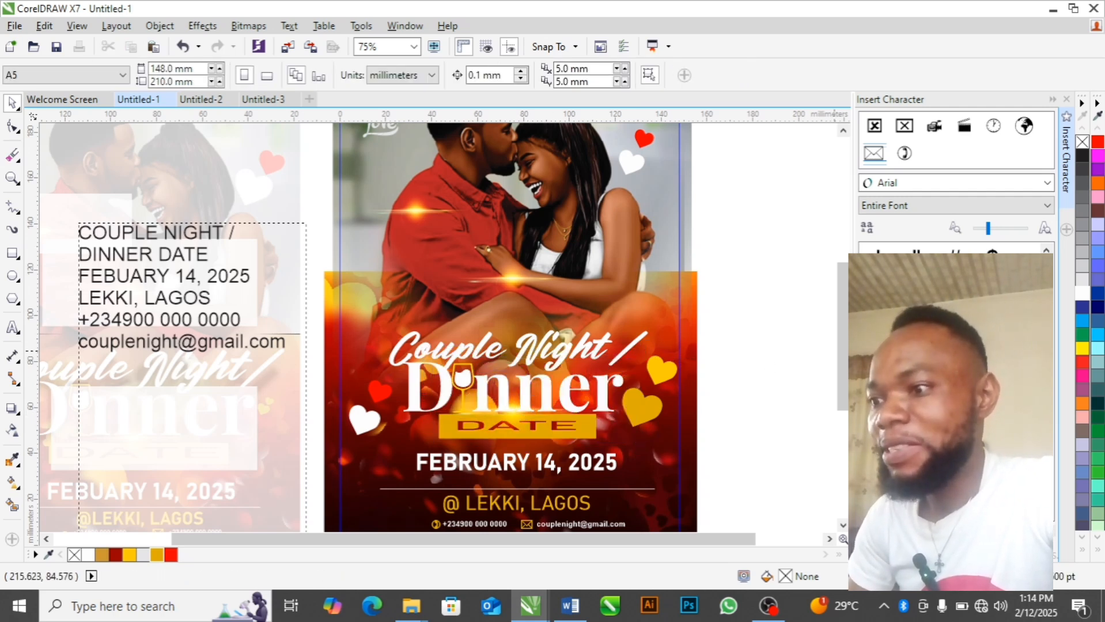
Step: Finish editing the flyer's PowerClip contents so the artwork is clipped to the A5 page frame
{"action": "left_click_drag", "start_coordinate": [840, 352], "coordinate": [840, 403]}
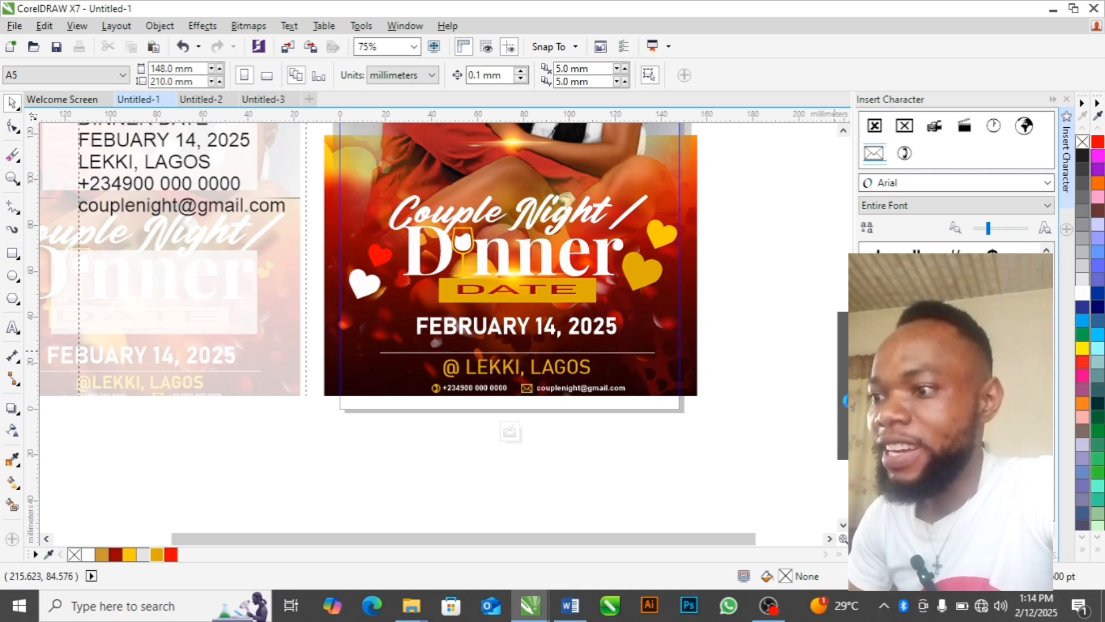
{"action": "left_click", "coordinate": [508, 433]}
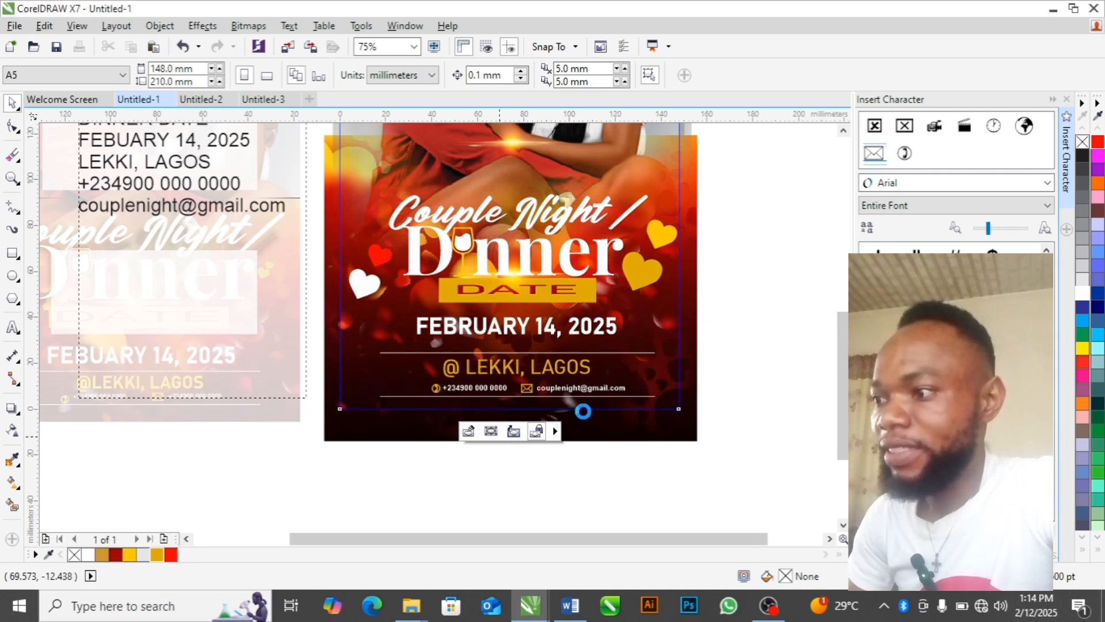
{"action": "left_click", "coordinate": [797, 348]}
Step: Compare the whole flyer with the reference design beside it
{"action": "left_click_drag", "start_coordinate": [833, 359], "coordinate": [835, 296]}
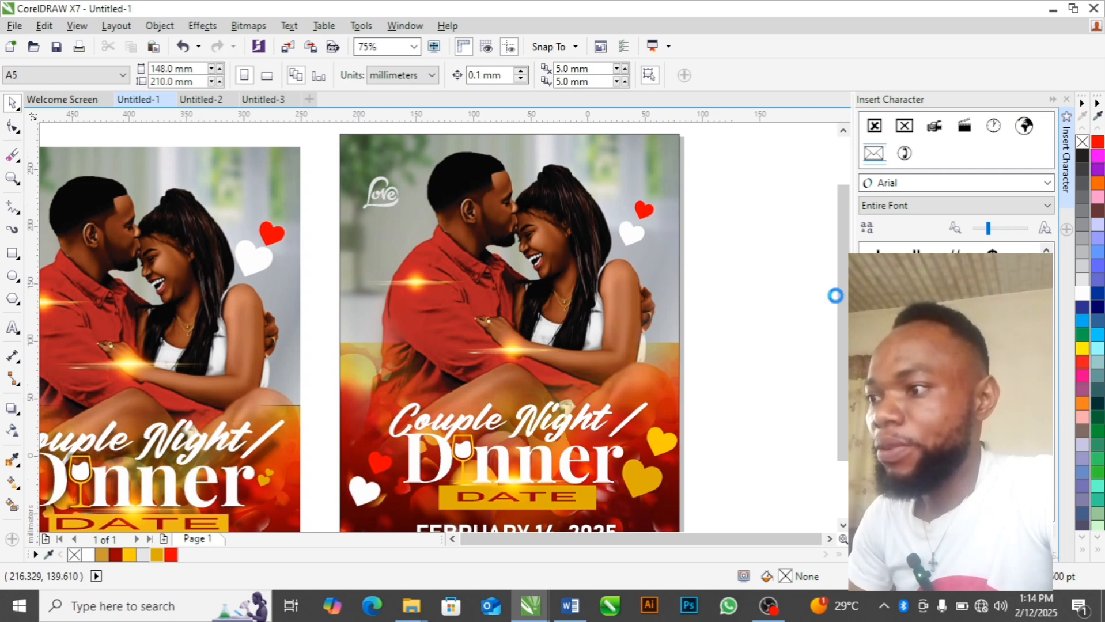
{"action": "scroll", "coordinate": [834, 292], "scroll_direction": "down", "scroll_amount": 2}
{"action": "left_click", "coordinate": [754, 298]}
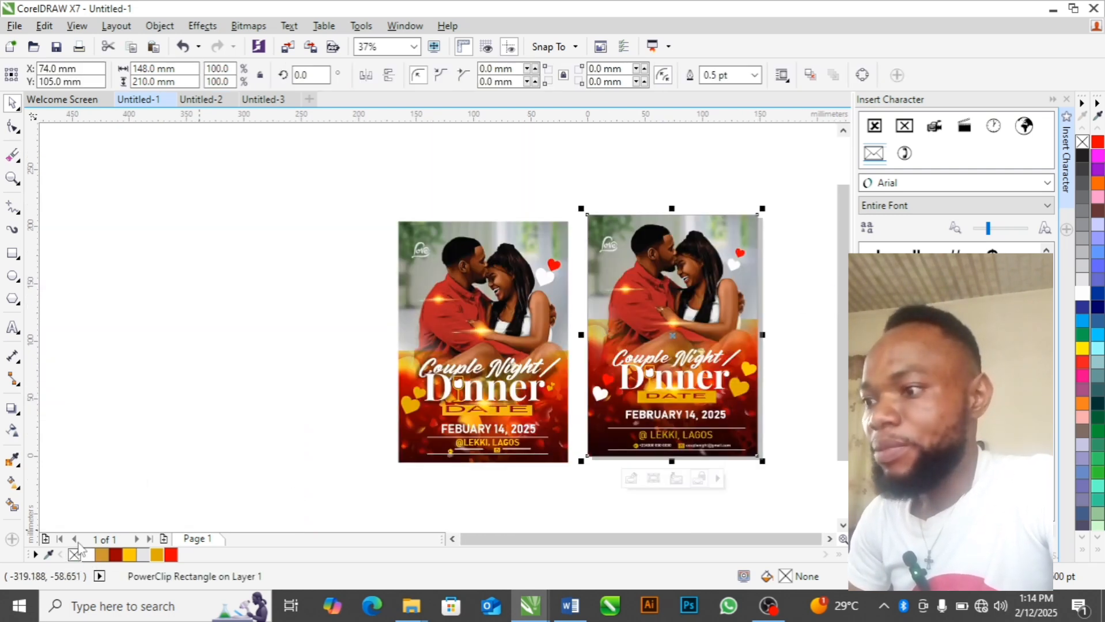
{"action": "left_click", "coordinate": [272, 370]}
{"action": "key", "text": "z"}
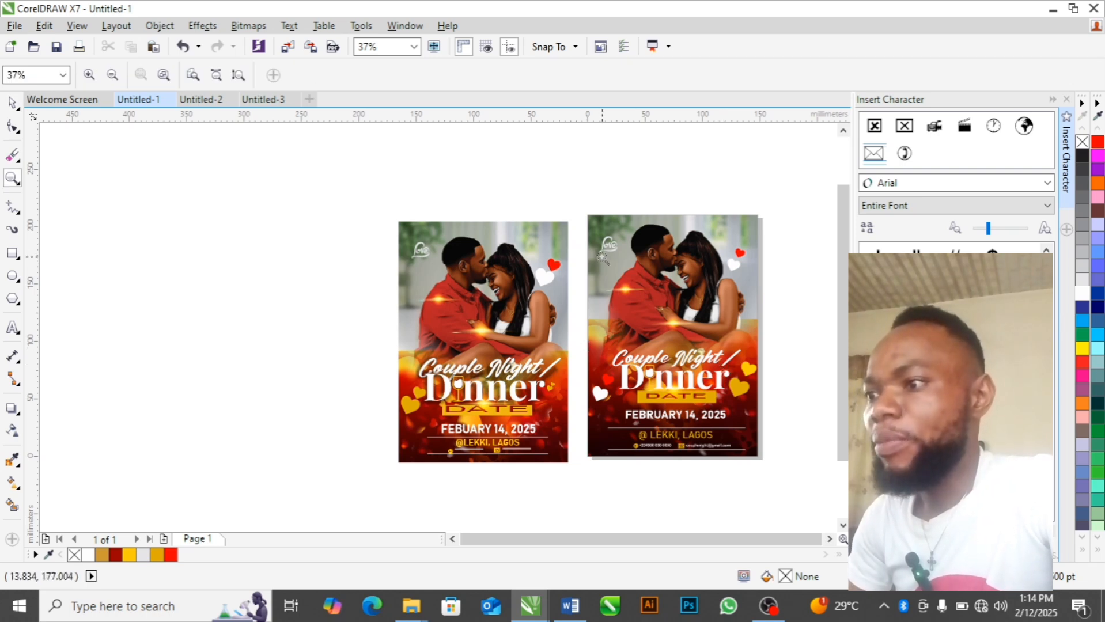
{"action": "key", "text": "space"}
{"action": "key", "text": "z"}
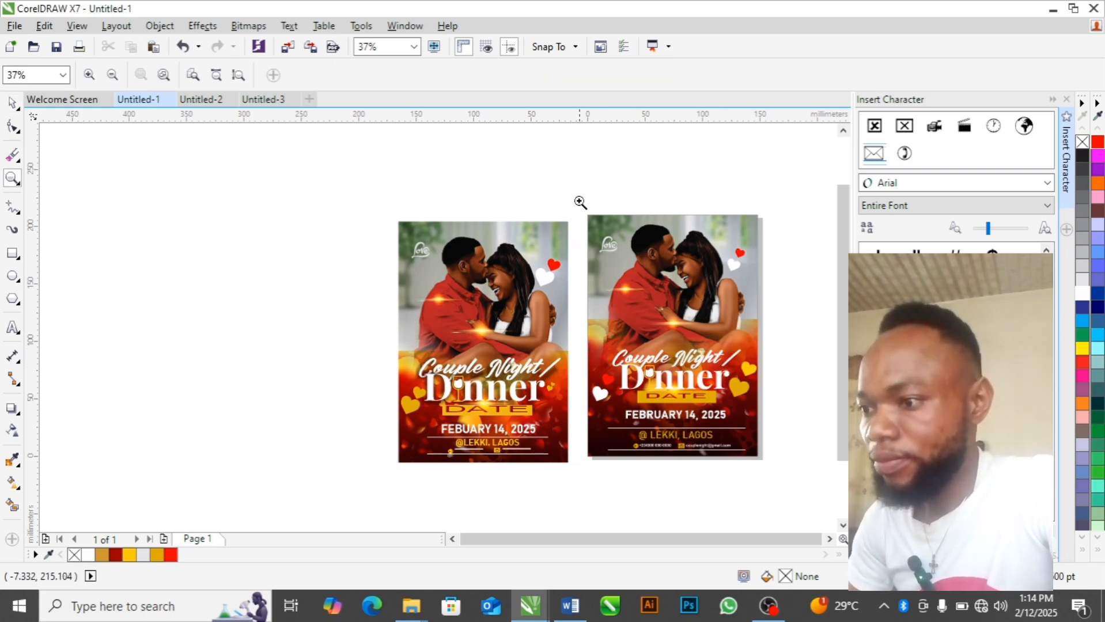
{"action": "left_click_drag", "start_coordinate": [579, 203], "coordinate": [786, 494]}
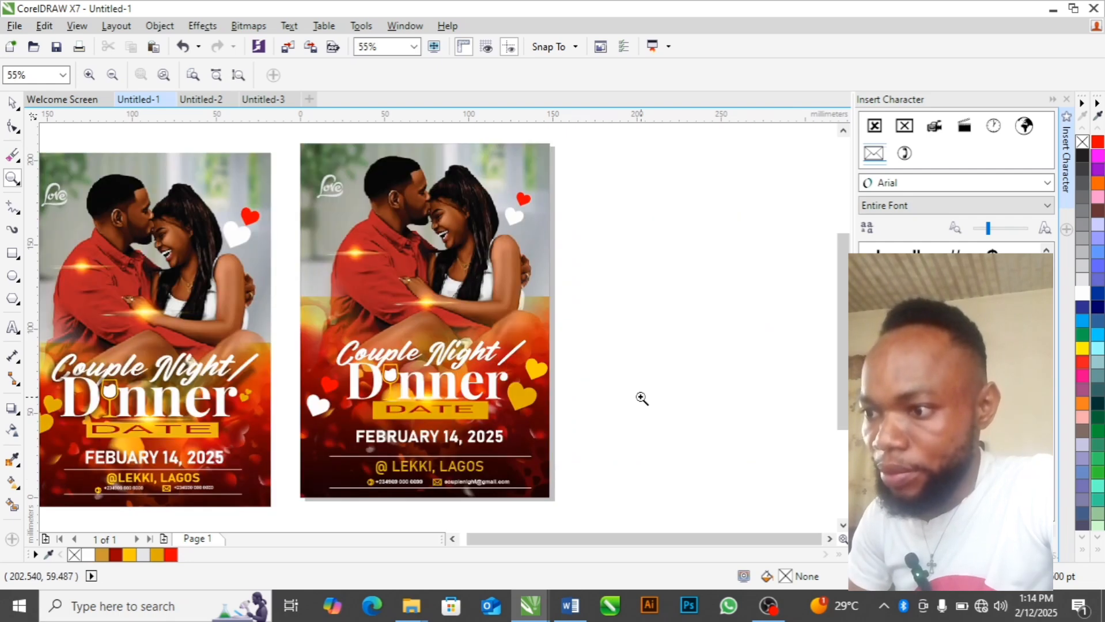
Step: Reopen the flyer's PowerClip contents and add a drop shadow to the "Couple Night /" and "Dinner" title texts
{"action": "key", "text": "space"}
{"action": "left_click", "coordinate": [501, 389]}
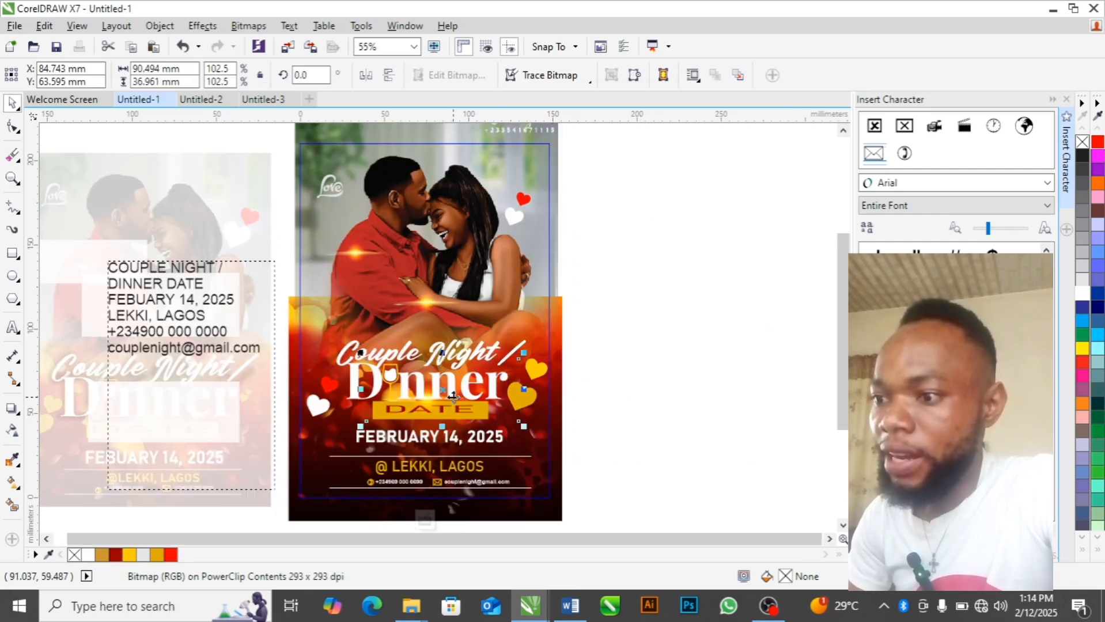
{"action": "left_click", "coordinate": [628, 357]}
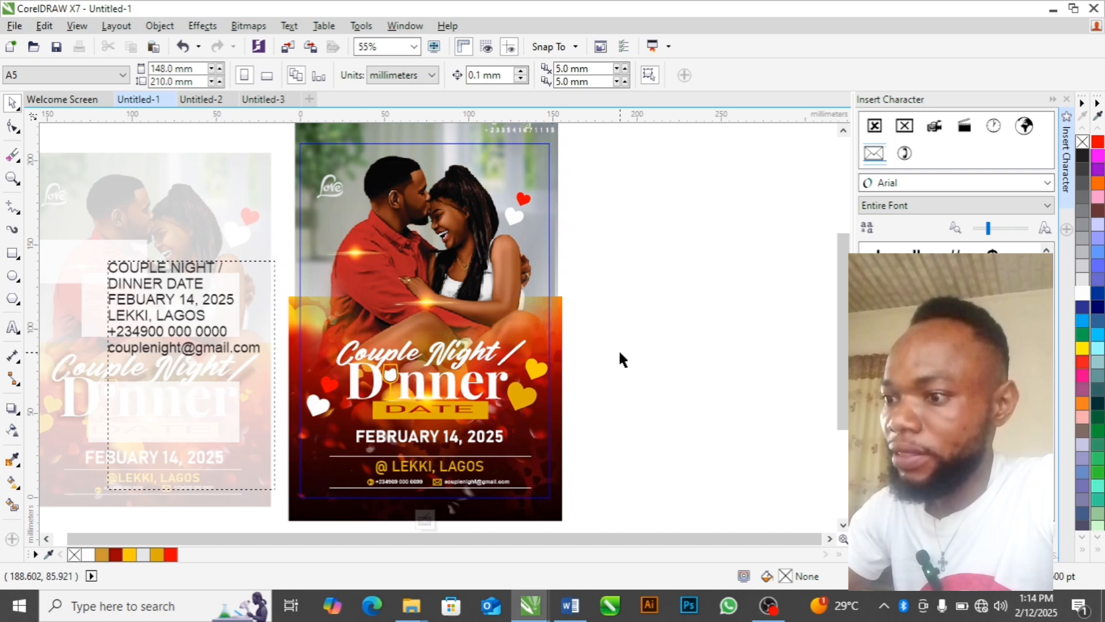
{"action": "left_click", "coordinate": [448, 399]}
{"action": "left_click", "coordinate": [449, 399]}
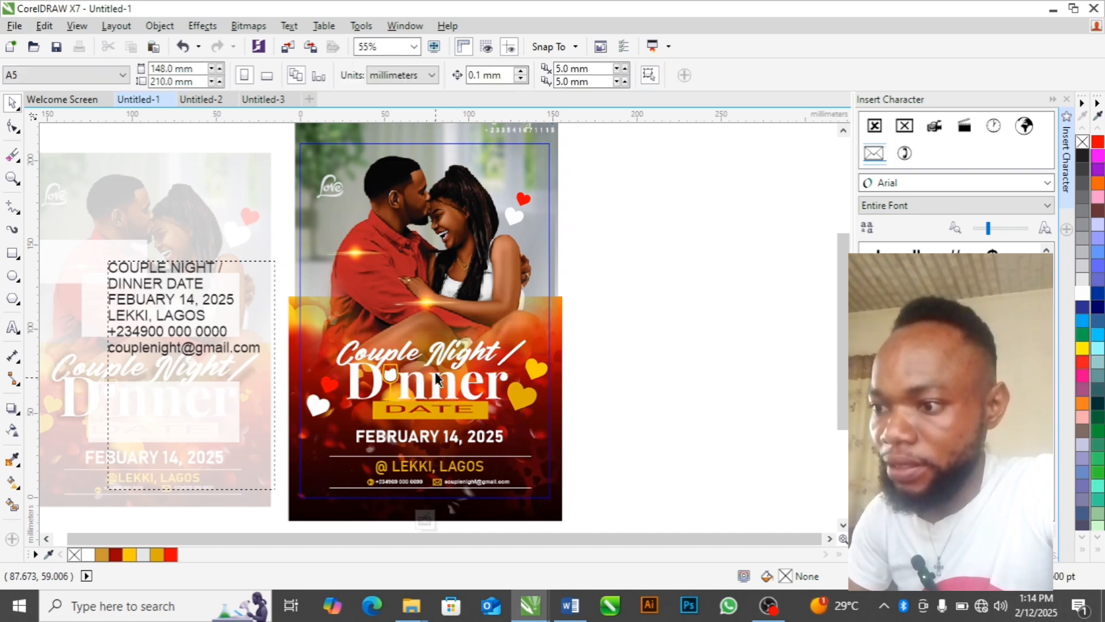
{"action": "left_click", "coordinate": [449, 398]}
{"action": "left_click", "coordinate": [441, 397], "text": "shift"}
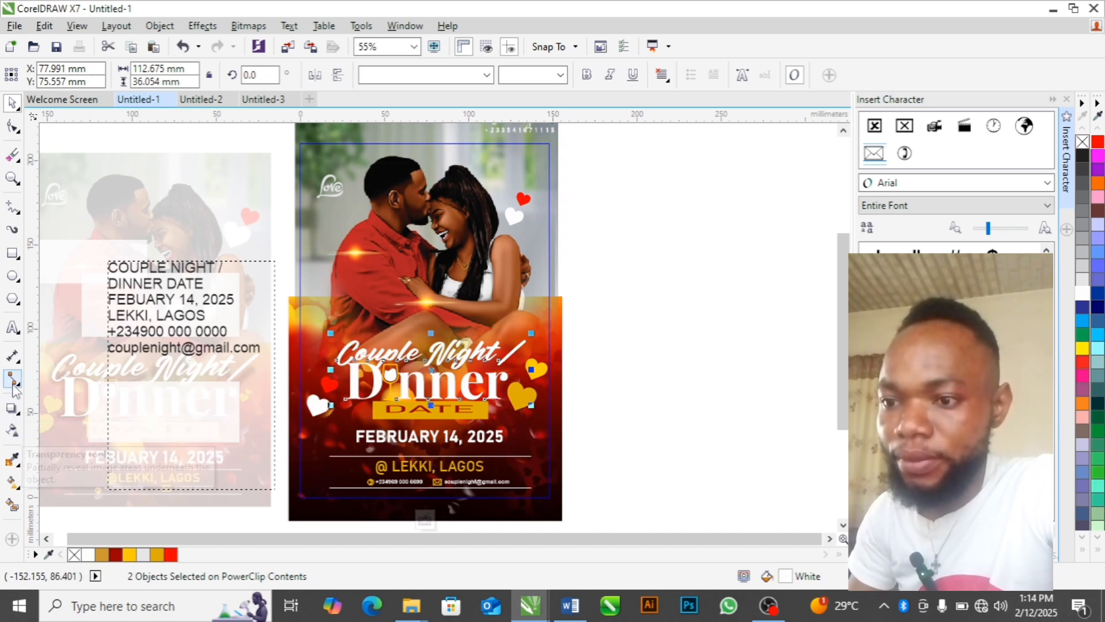
{"action": "left_click", "coordinate": [13, 409]}
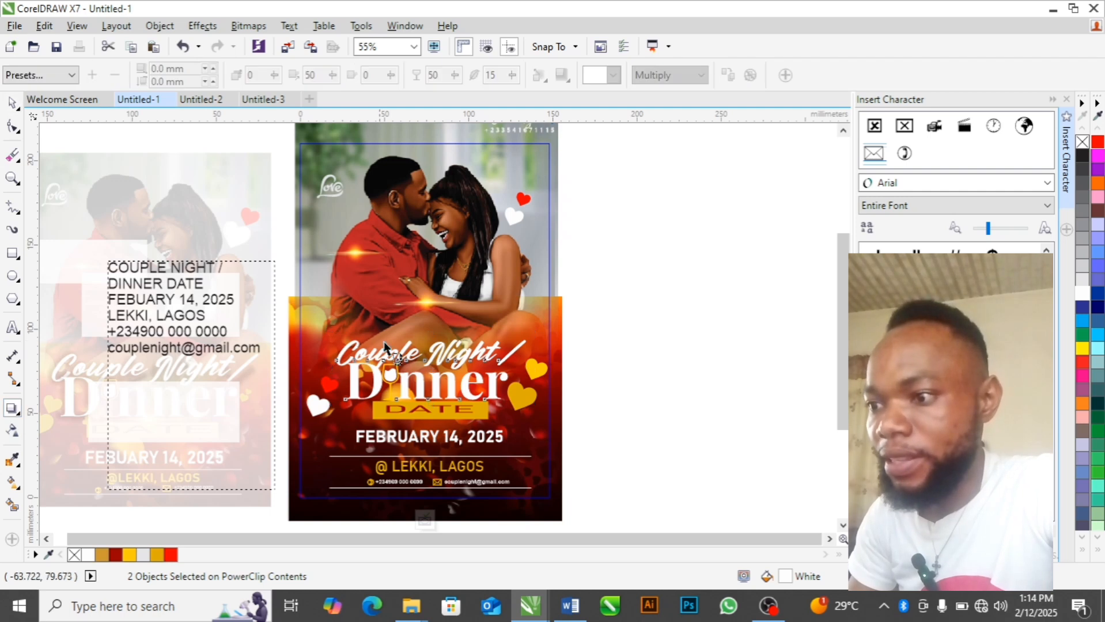
{"action": "left_click_drag", "start_coordinate": [484, 373], "coordinate": [521, 377]}
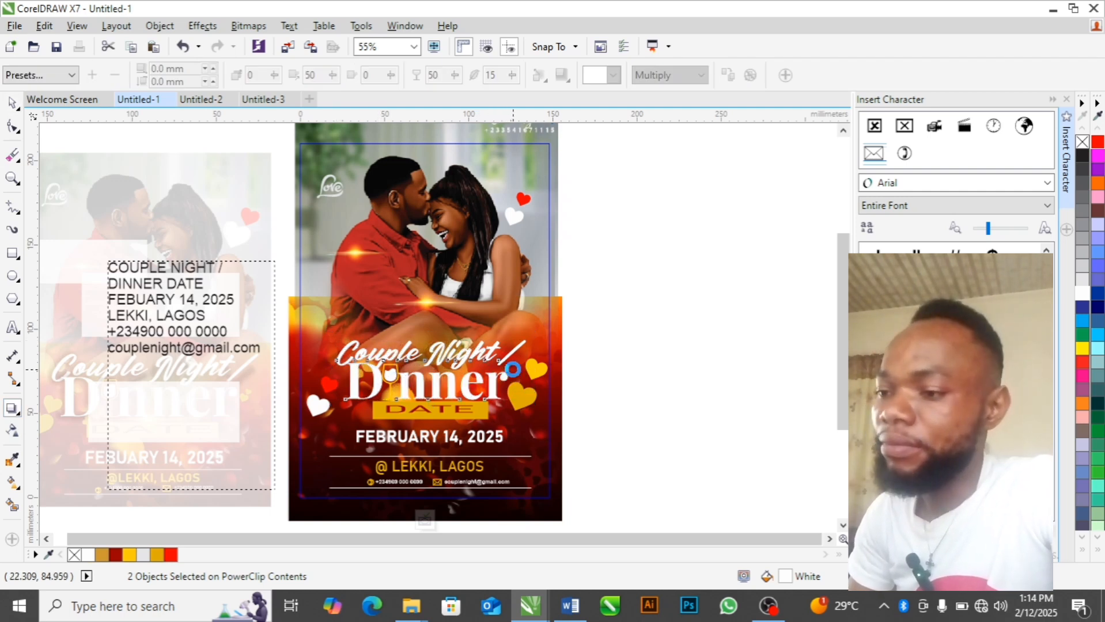
{"action": "key", "text": "space"}
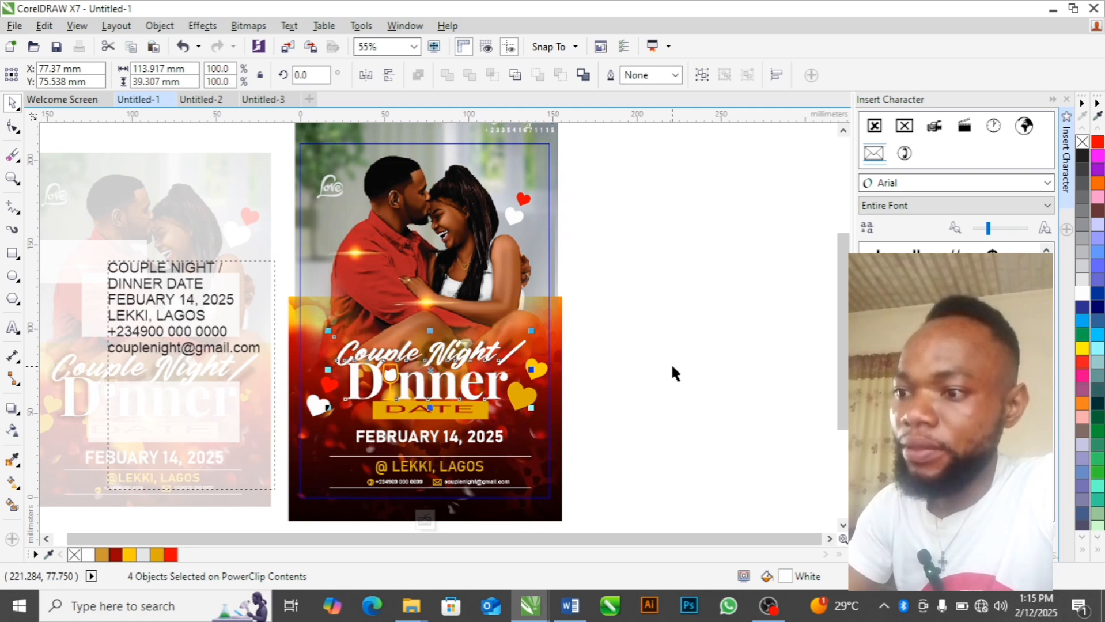
Step: Move the flare of about 93.9 mm by 38.4 mm from the hands to the DATE banner's upper edge and finish editing the PowerClip
{"action": "left_click", "coordinate": [602, 393]}
{"action": "key", "text": "Tab"}
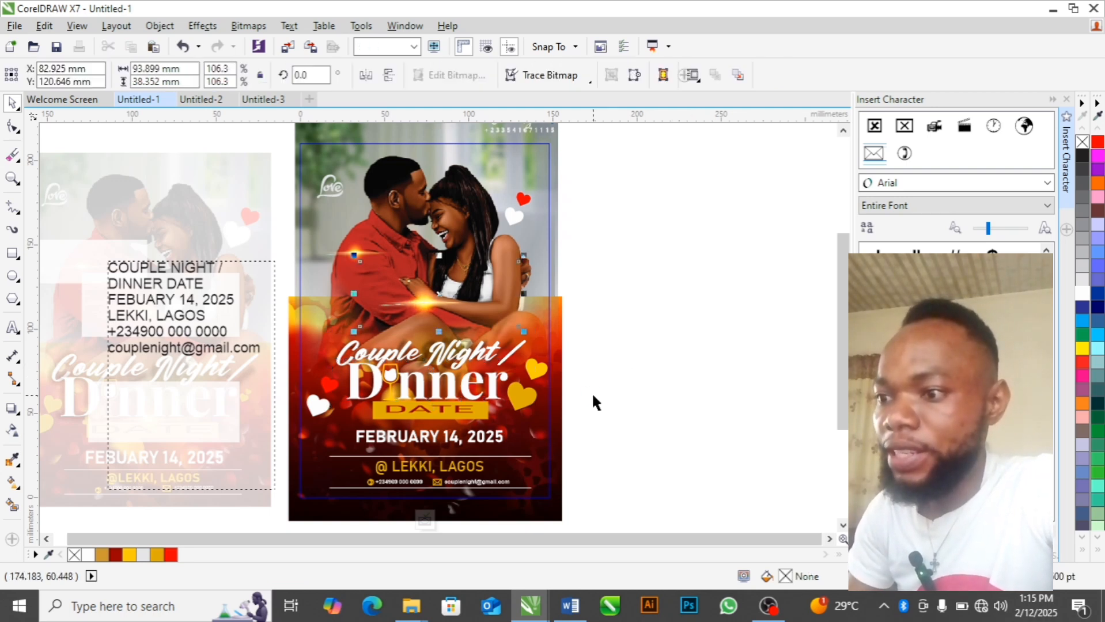
{"action": "left_click_drag", "start_coordinate": [444, 296], "coordinate": [434, 391]}
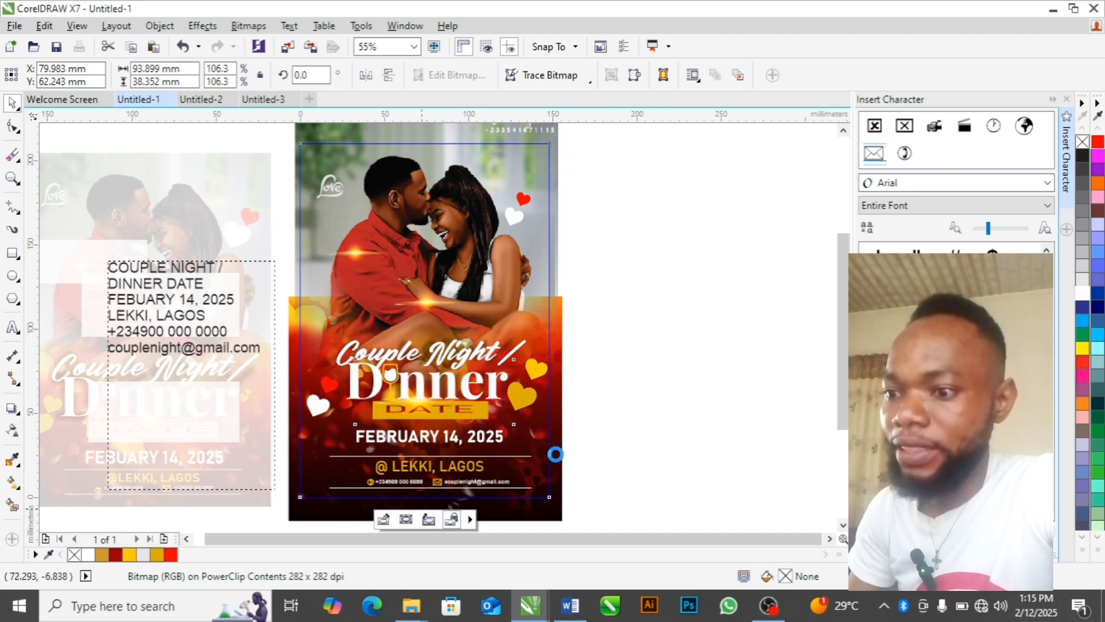
{"action": "left_click", "coordinate": [422, 521]}
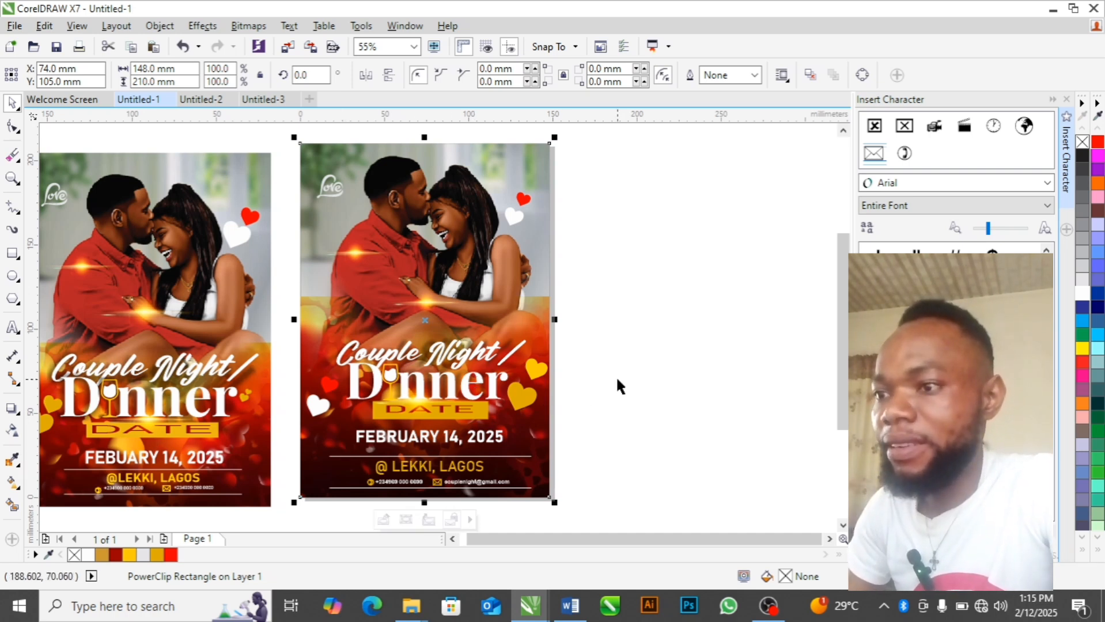
{"action": "key", "text": "z"}
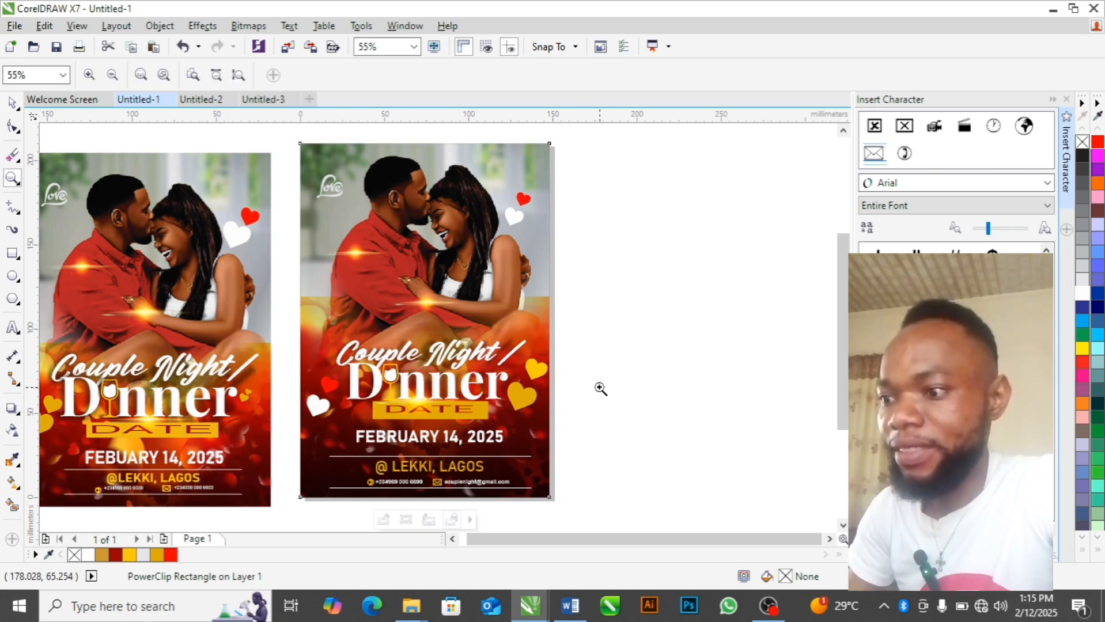
{"action": "left_click_drag", "start_coordinate": [295, 134], "coordinate": [565, 504]}
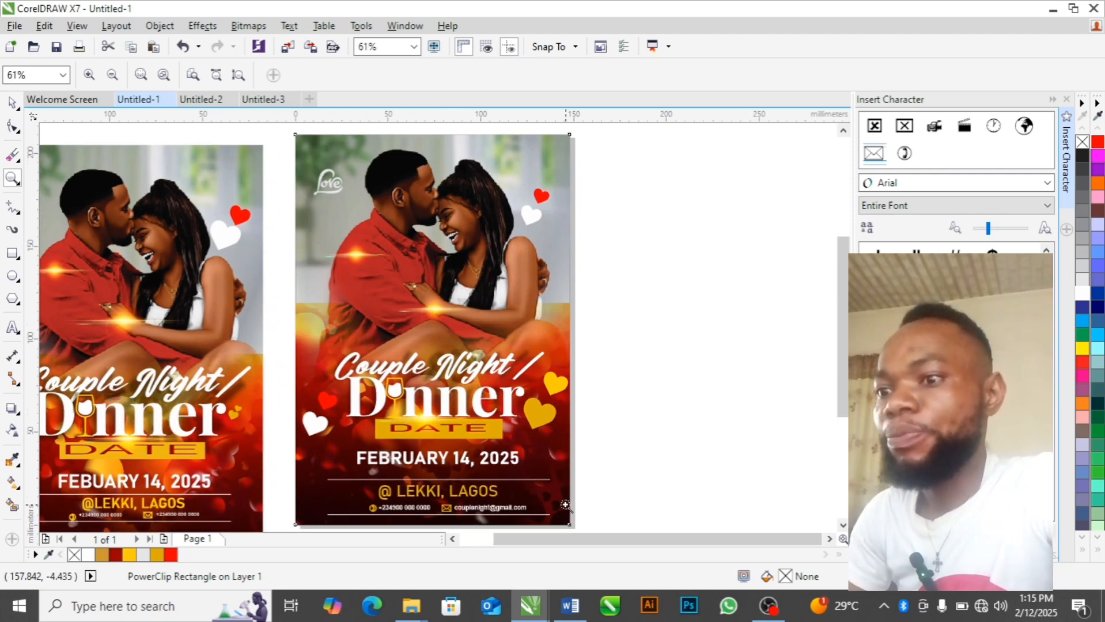